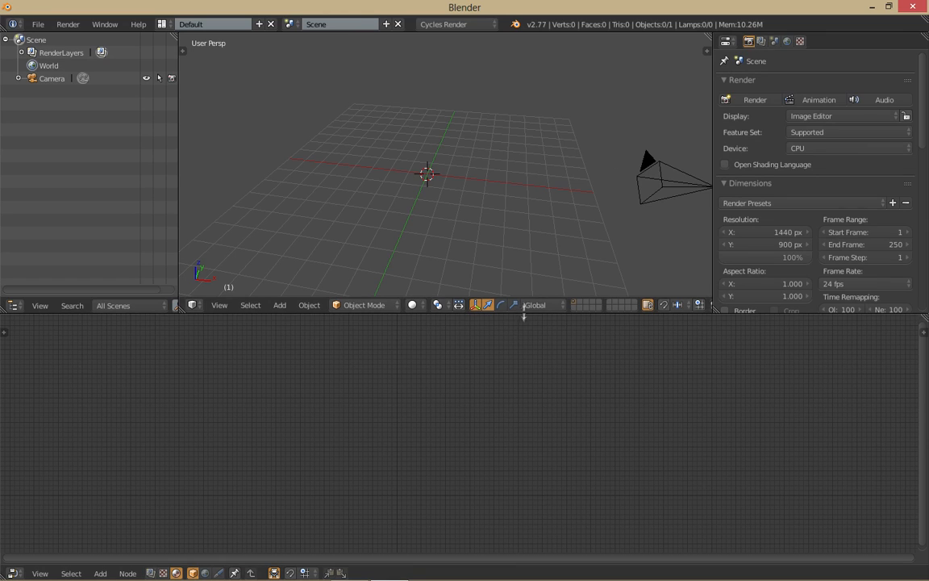
Step: Enlarge the 3D viewport vertically and start the Screencast Keys display
left_click_drag(529, 314, 537, 506)
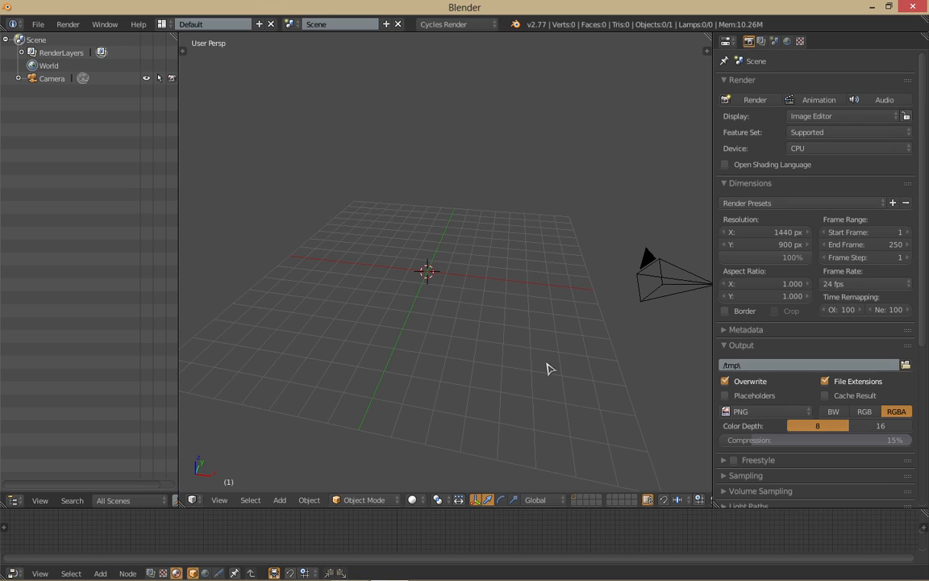
key("n")
scroll(613, 379, "down", 3)
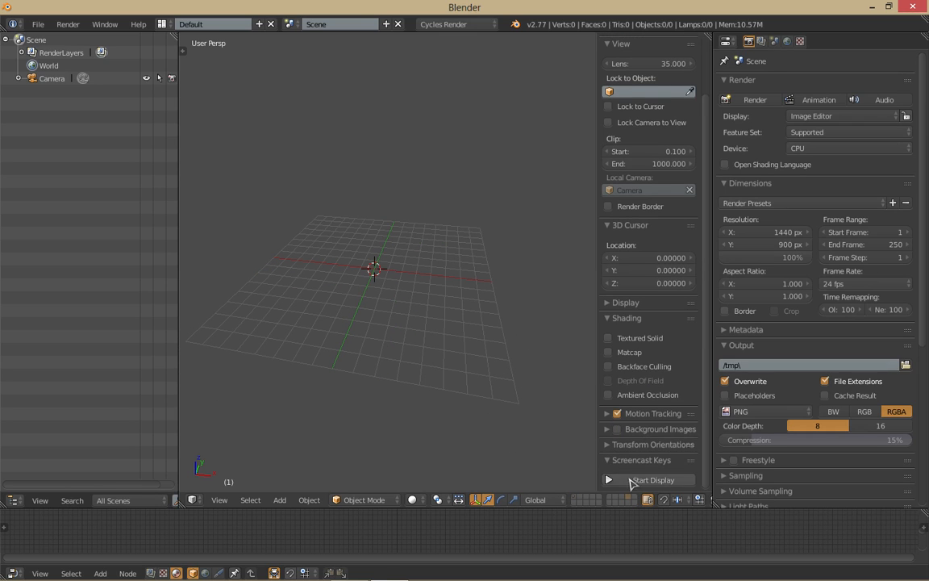
left_click(637, 479)
key("n")
scroll(526, 278, "up", 3)
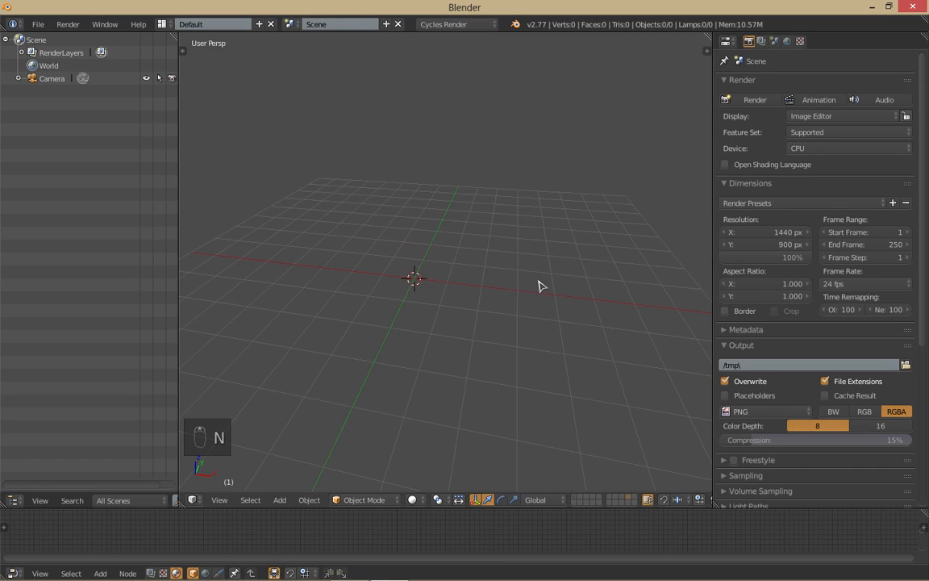
Step: Narrow the outliner to a thin strip so the 3D viewport becomes wider
middle_click_drag(539, 281, 591, 270)
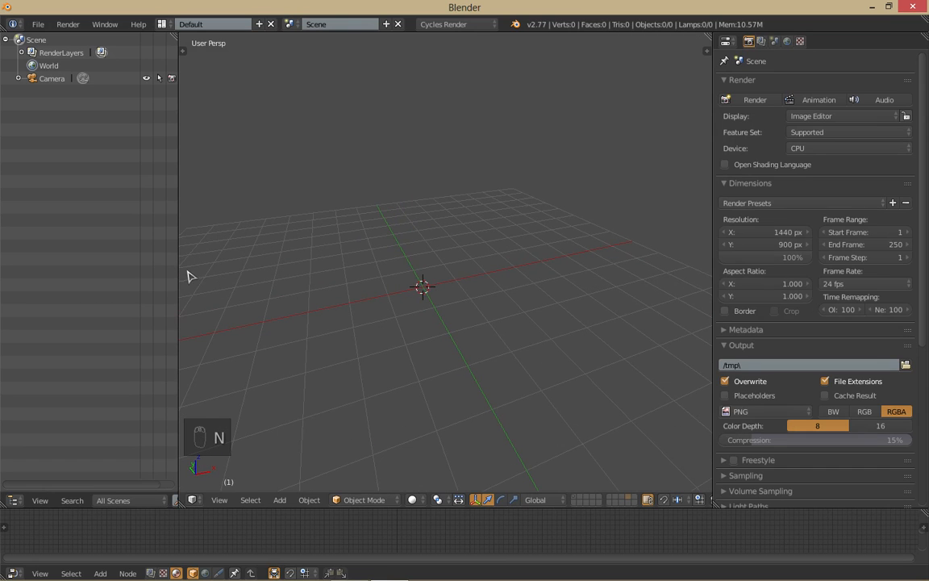
left_click_drag(178, 265, 56, 260)
middle_click_drag(409, 278, 398, 270)
key("shift+a")
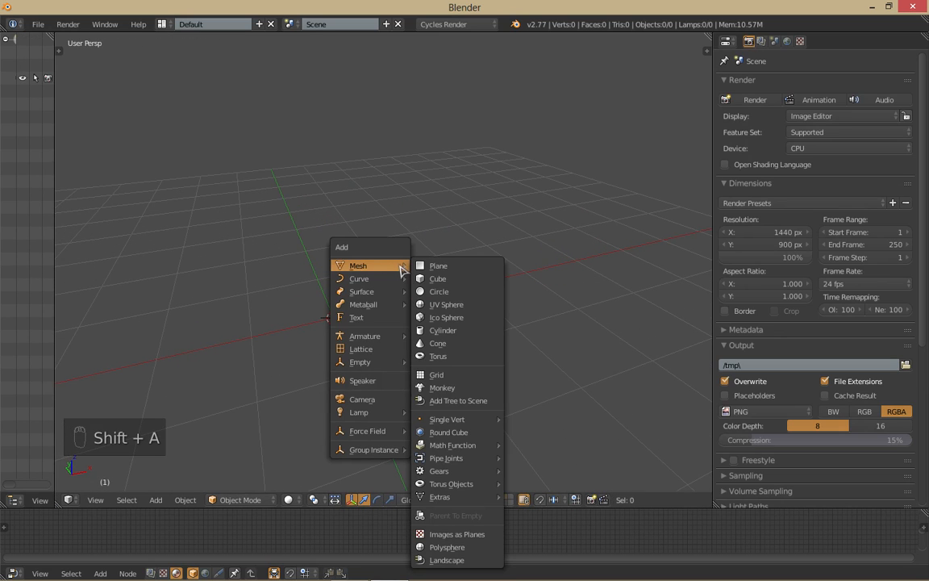
left_click(157, 500)
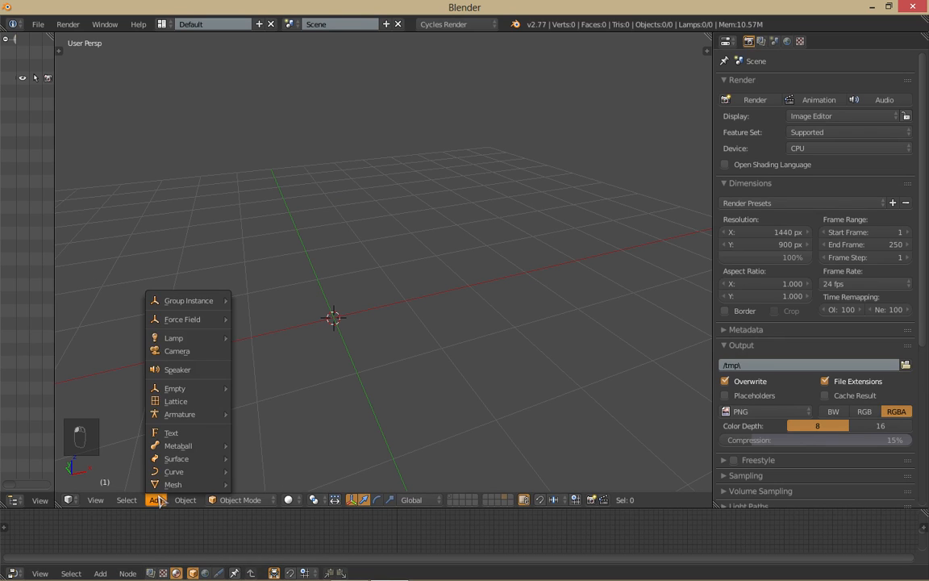
mouse_move(180, 478)
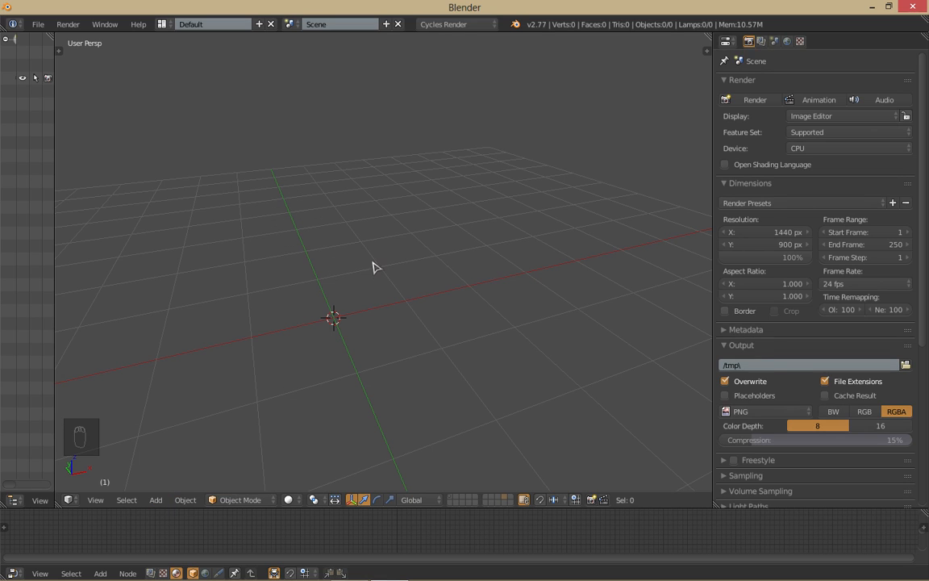
Step: Add a UV sphere mesh at the 3D cursor
key("shift+a")
mouse_move(374, 266)
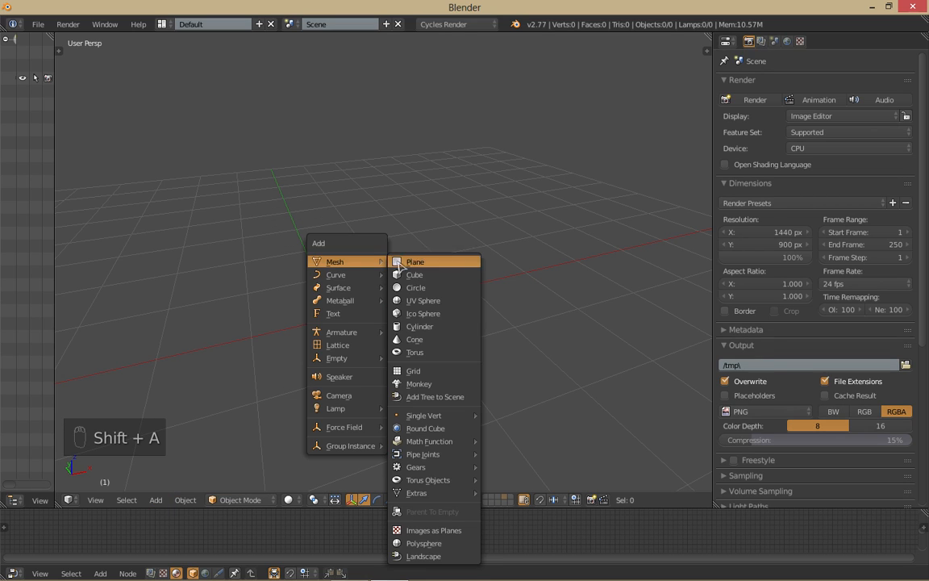
left_click(435, 304)
middle_click_drag(413, 332, 469, 259, "shift")
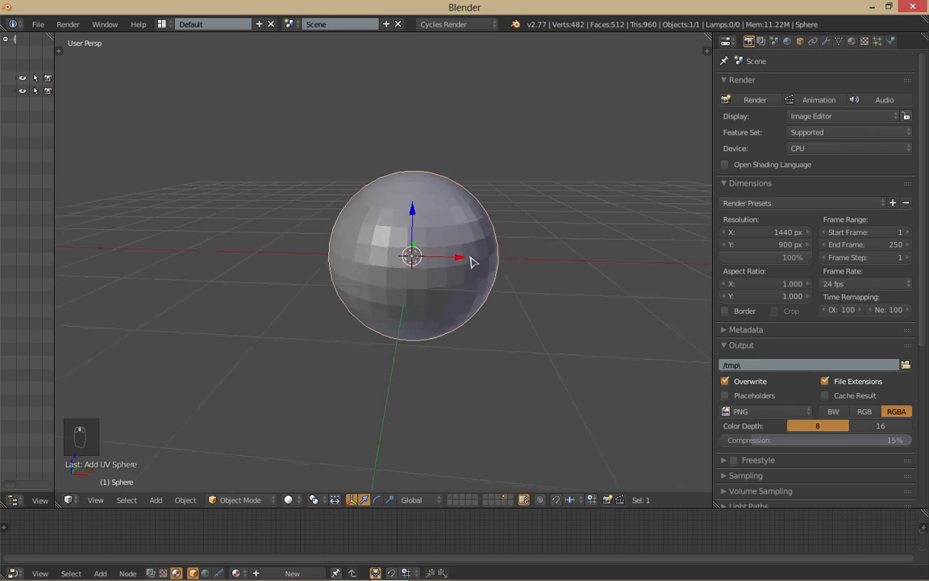
scroll(405, 267, "up", 2)
middle_click_drag(404, 221, 457, 316, "shift")
Step: Delete the vertex at the top pole of the UV sphere in Edit Mode
key("Tab")
scroll(537, 312, "up", 2)
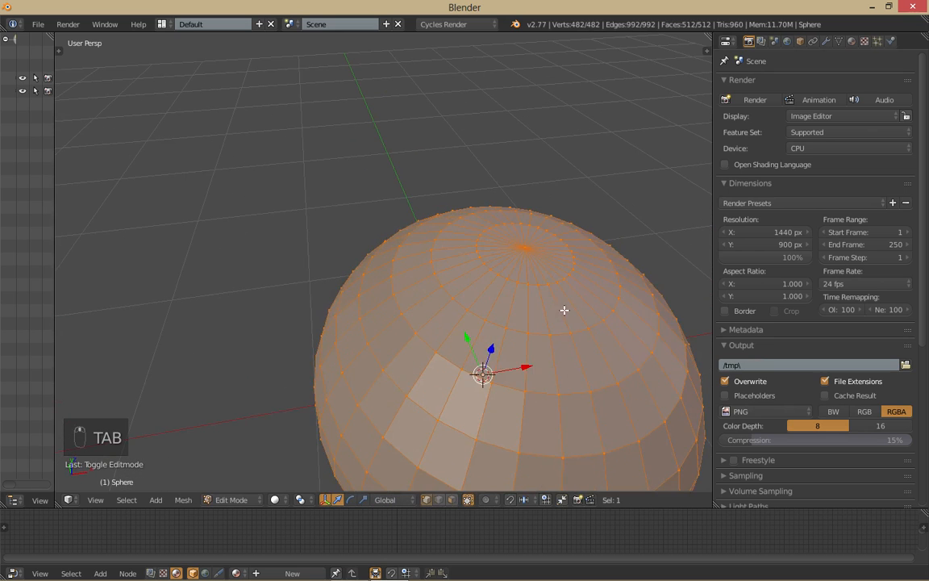
right_click(528, 252)
key("KP_Decimal")
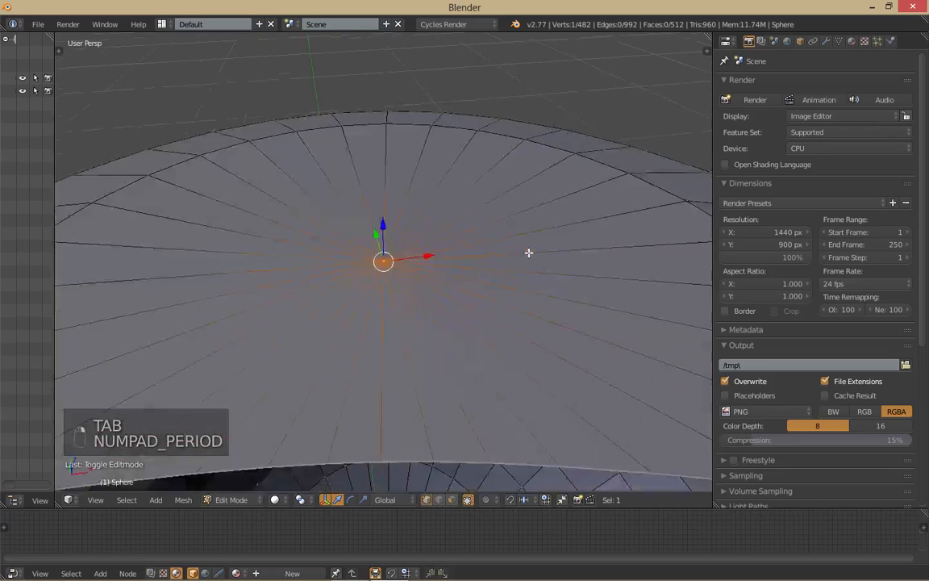
middle_click_drag(527, 257, 401, 252)
scroll(387, 269, "down", 3)
key("x")
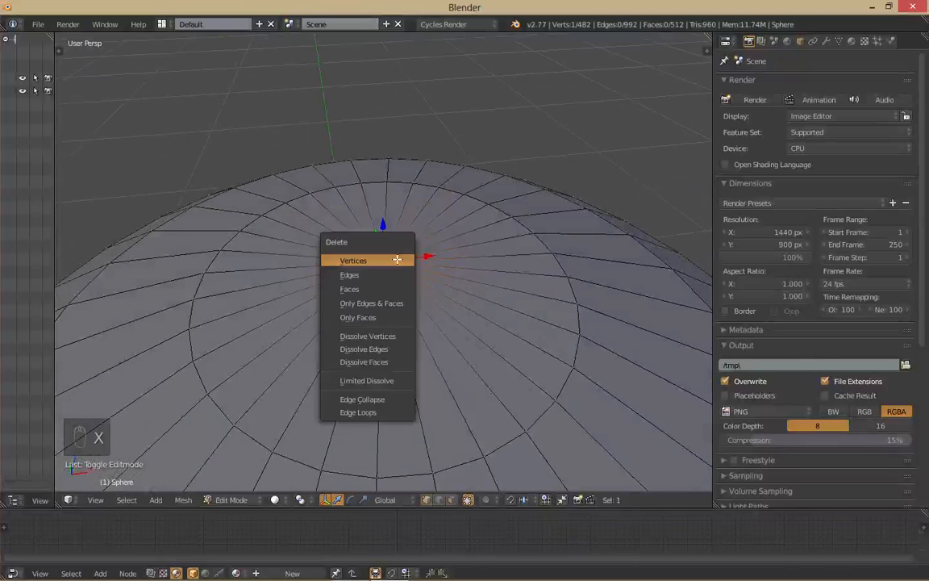
left_click(400, 255)
Step: Close the open hole at the top of the UV sphere with Grid Fill
key("space")
type("gr")
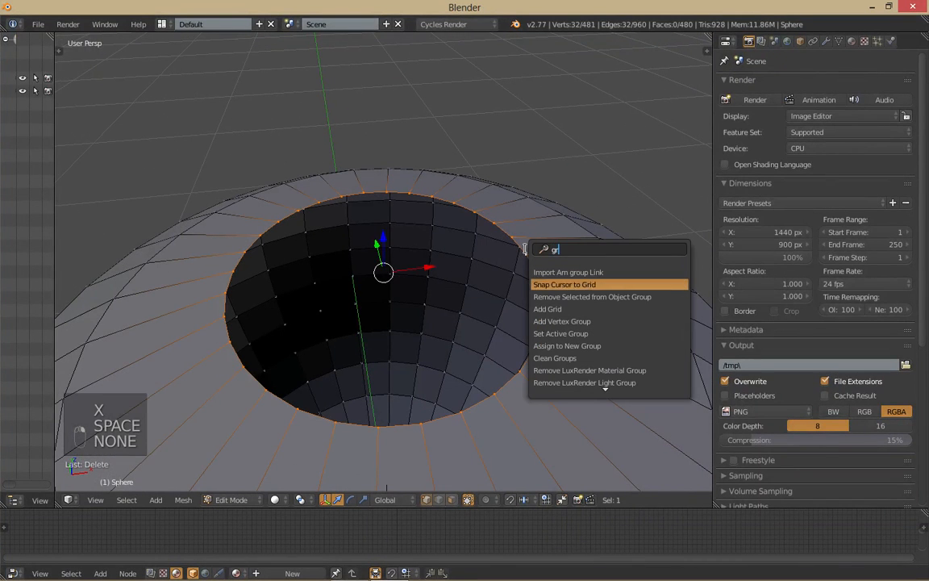
key("Down")
type("id")
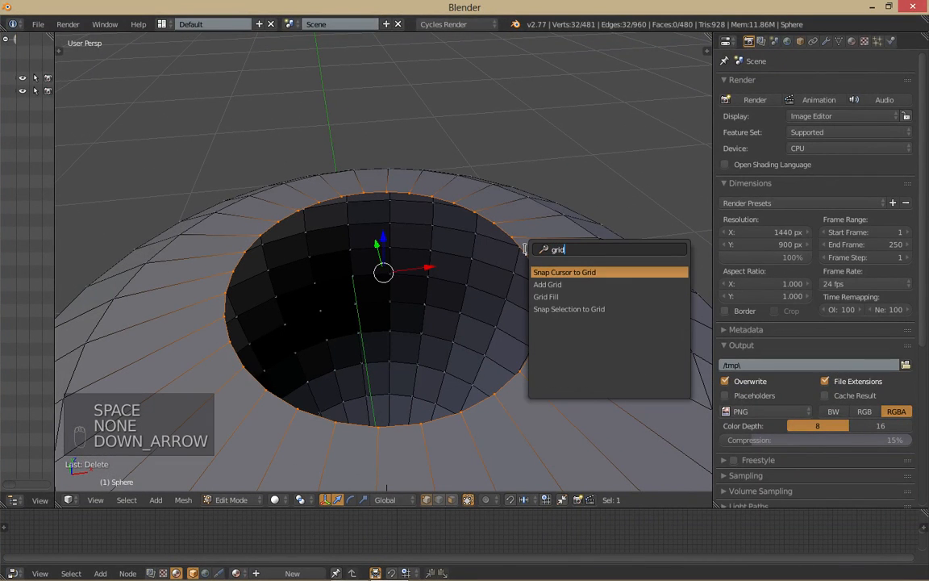
key("Down")
key("Down")
key("Return")
Step: Examine the grid-filled cap of the UV sphere in both Object Mode and Edit Mode
middle_click_drag(524, 248, 527, 335)
key("Tab")
middle_click_drag(260, 395, 229, 264)
key("Tab")
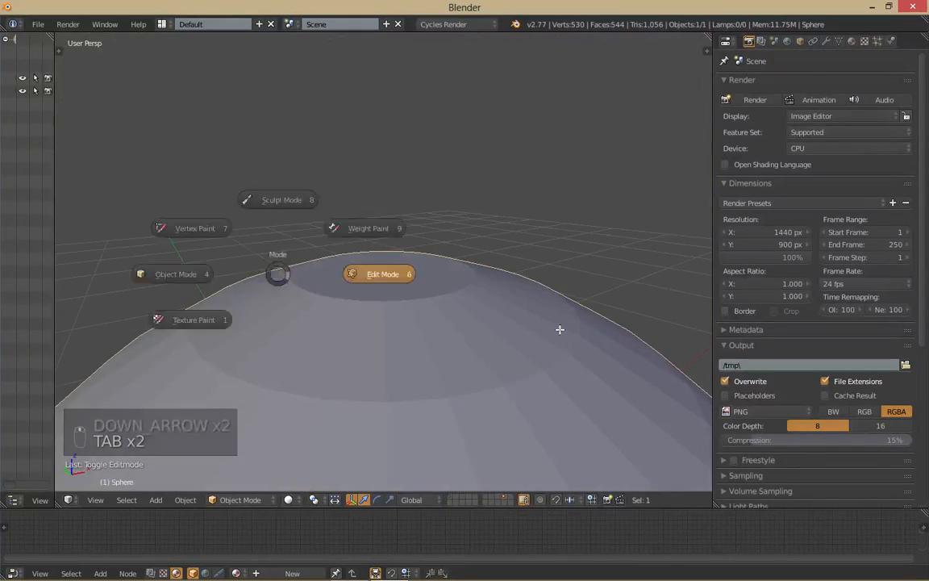
middle_click_drag(555, 327, 494, 403)
scroll(458, 241, "up", 1)
scroll(471, 371, "up", 1)
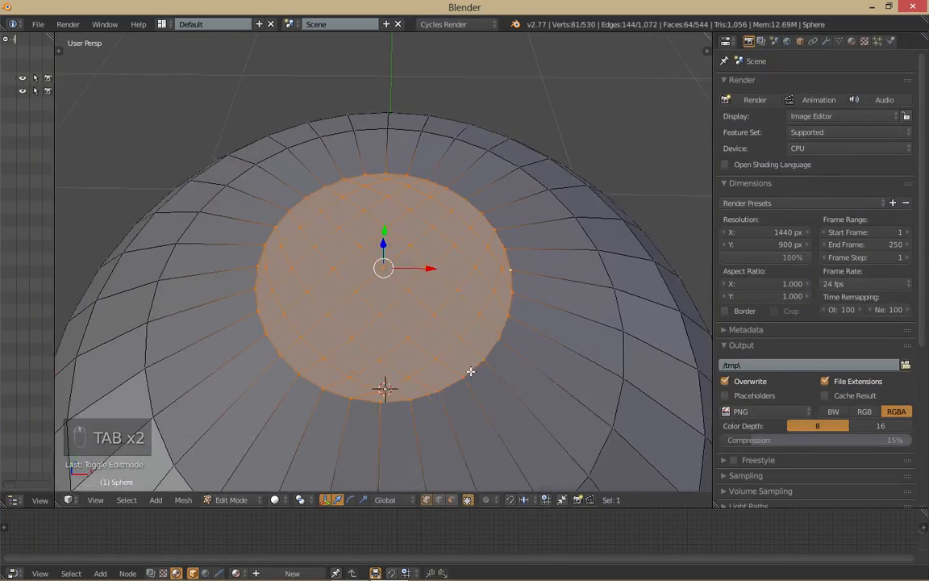
scroll(476, 368, "down", 3)
Step: Return to Object Mode and delete the UV sphere
key("Tab")
left_click(210, 358)
key("x")
left_click(379, 327)
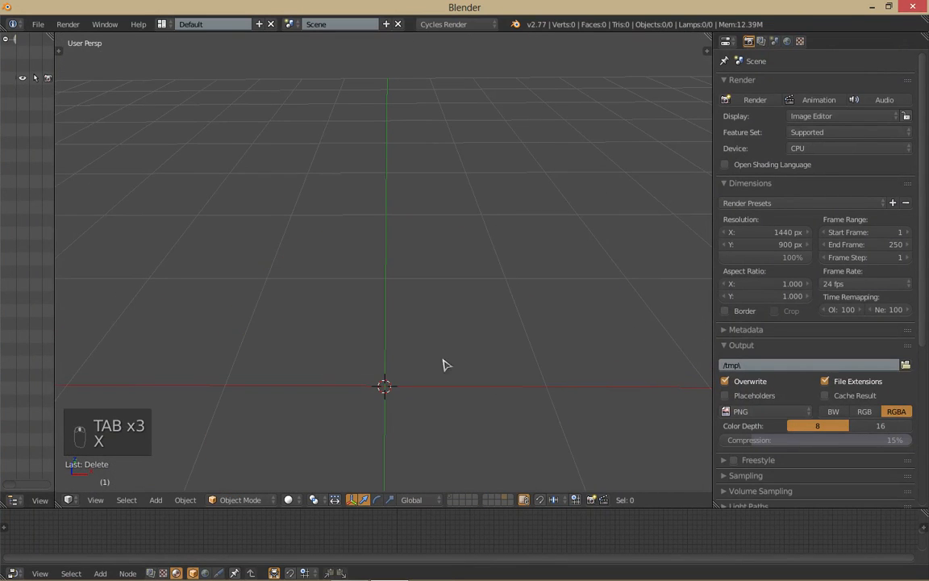
Step: Add an ico sphere mesh at the 3D cursor
key("shift+a")
mouse_move(463, 235)
left_click(521, 288)
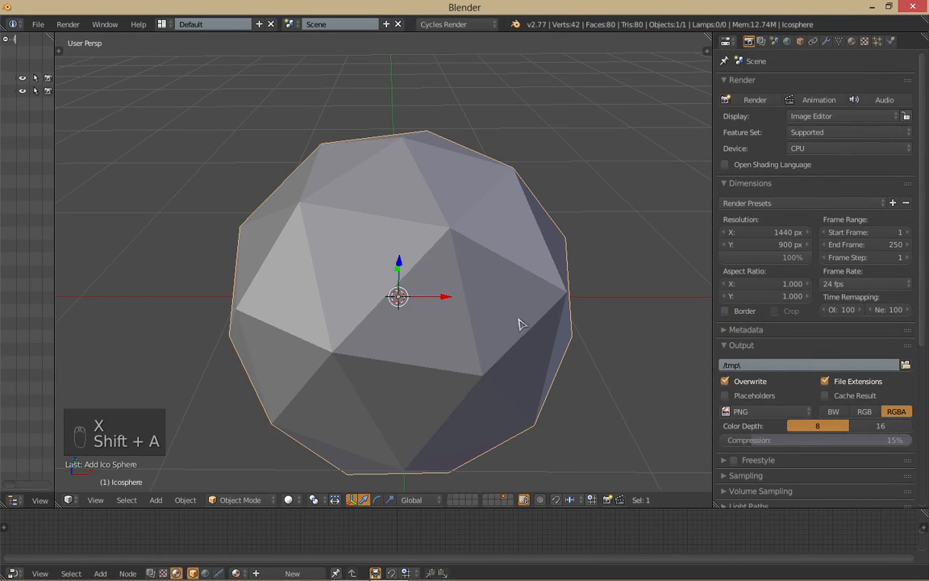
Step: Examine the ico sphere's triangle layout in Edit Mode and return to Object Mode
mouse_move(490, 354)
middle_mouse_down()
mouse_move(444, 304)
mouse_move(425, 311)
mouse_move(408, 284)
mouse_move(442, 350)
mouse_move(403, 242)
mouse_move(502, 311)
mouse_move(503, 348)
middle_mouse_up()
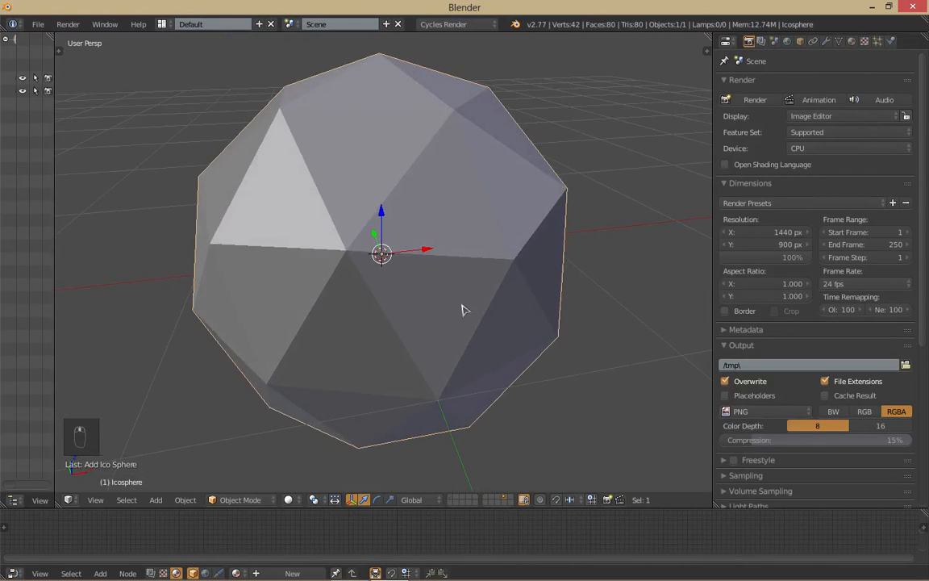
key("Tab")
scroll(566, 288, "up", 2)
scroll(487, 442, "down", 3)
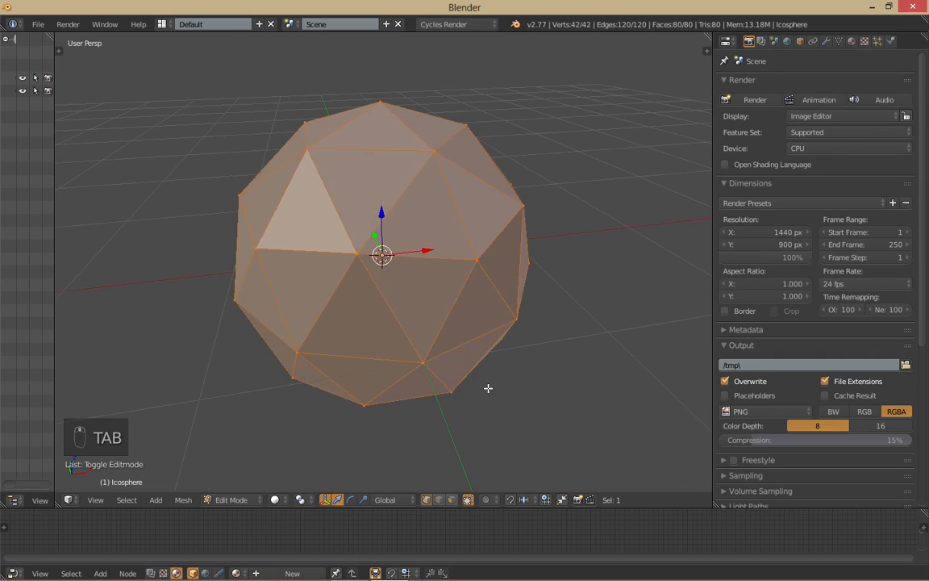
middle_click_drag(487, 387, 518, 359)
key("Tab")
middle_click_drag(337, 387, 442, 377)
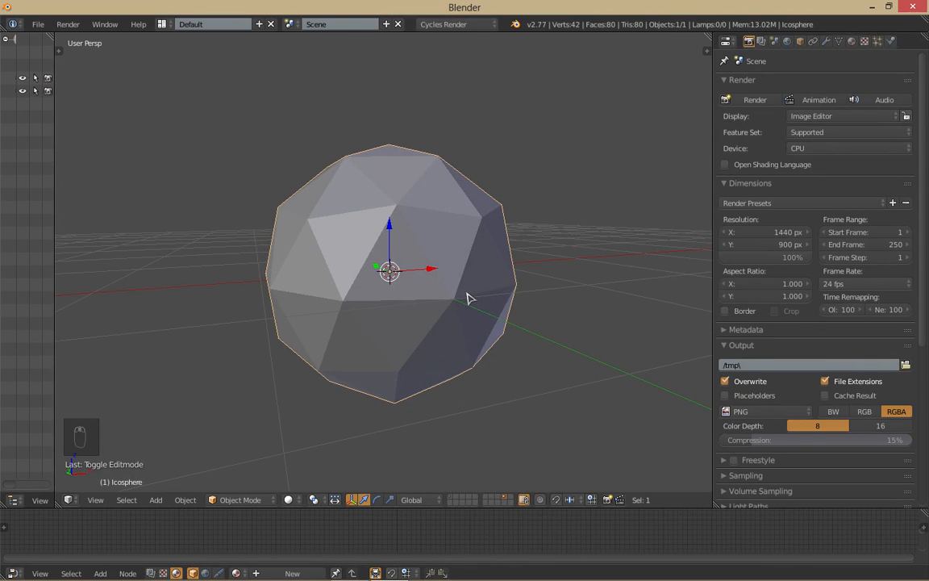
Step: Examine the ico sphere's faceted surface from several sides
middle_click_drag(467, 296, 465, 338)
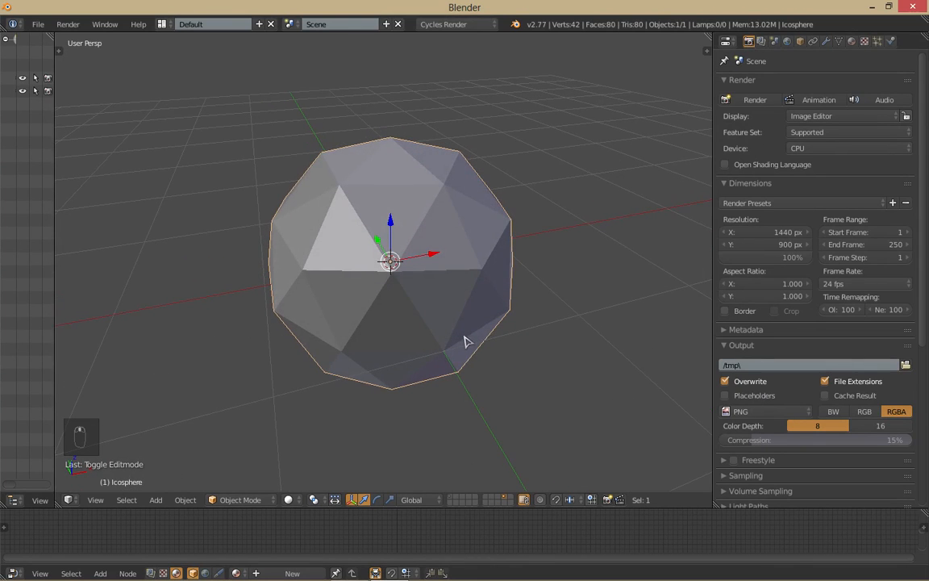
scroll(441, 303, "up", 2)
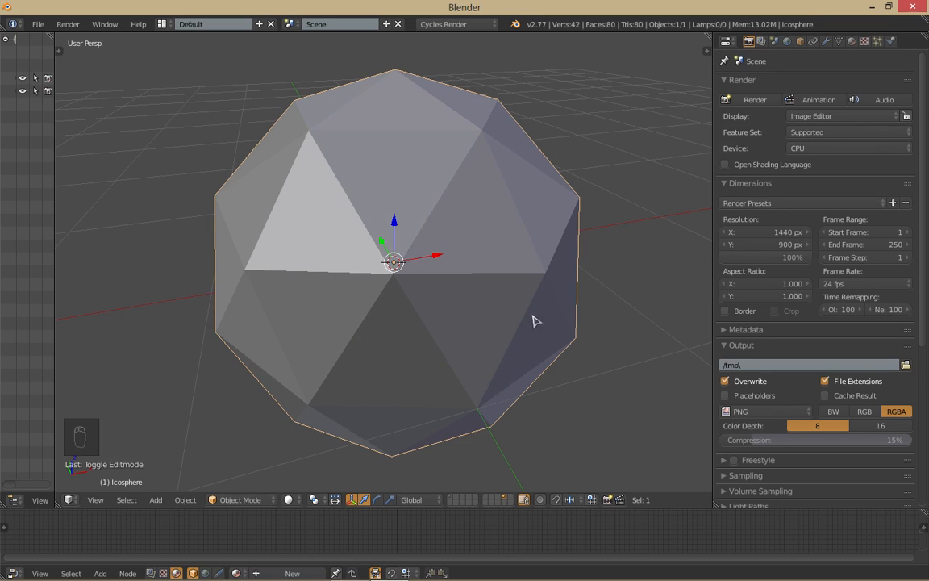
middle_click_drag(532, 321, 500, 378)
scroll(500, 379, "down", 3)
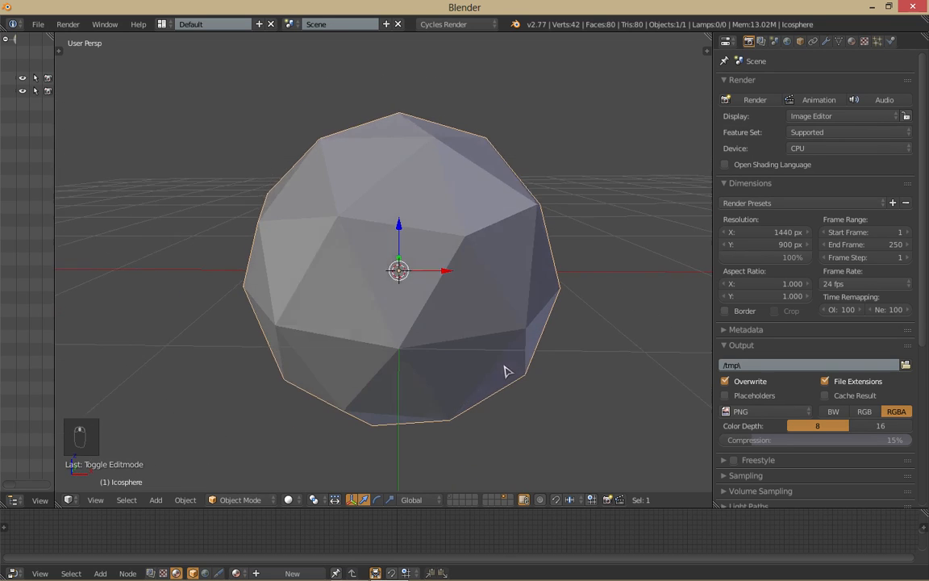
middle_click_drag(491, 338, 476, 297)
middle_click_drag(533, 311, 478, 409)
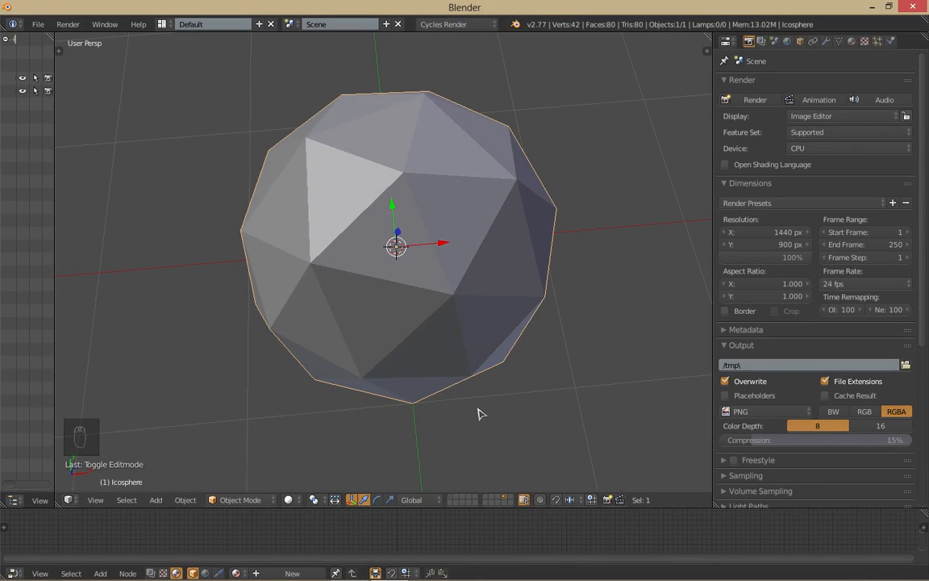
middle_click_drag(475, 410, 479, 367)
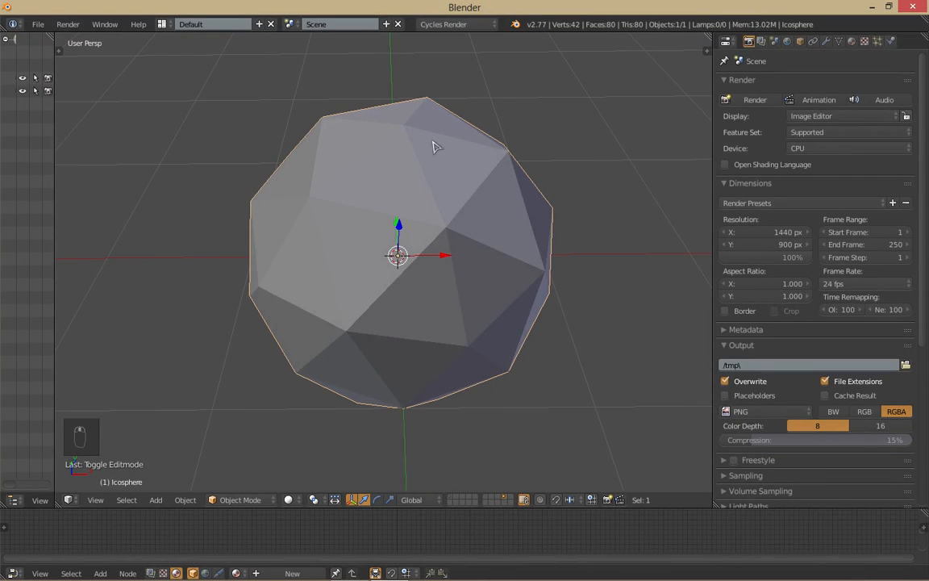
middle_click_drag(433, 146, 401, 266)
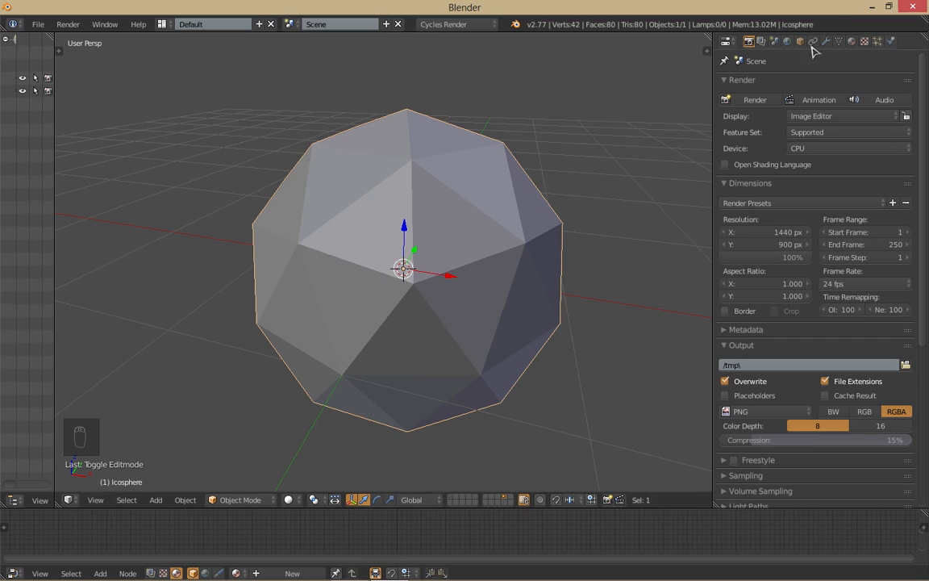
middle_click_drag(471, 243, 316, 211, "shift")
key("shift+a")
mouse_move(461, 170)
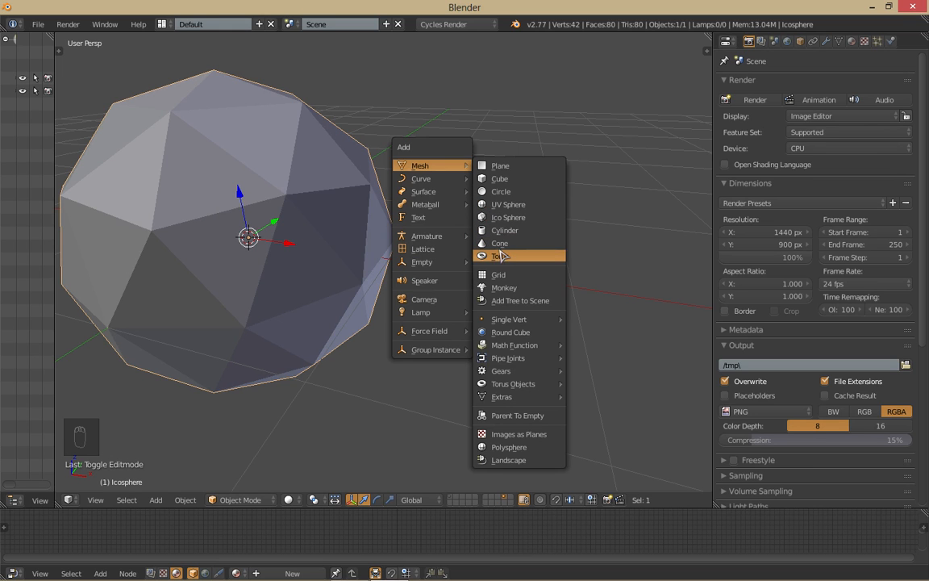
middle_click_drag(265, 344, 500, 352)
scroll(493, 352, "down", 2)
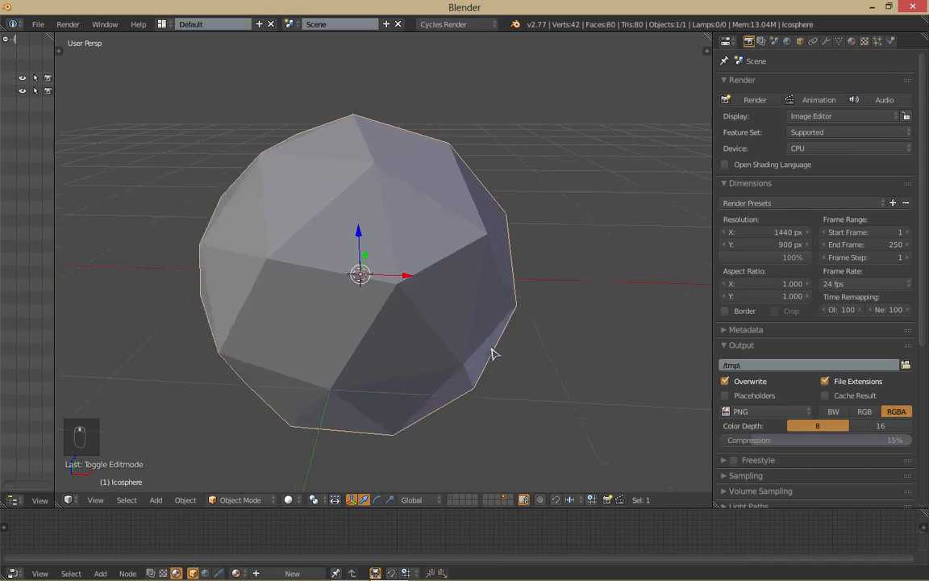
scroll(491, 349, "up", 1)
mouse_move(499, 319)
middle_mouse_down()
mouse_move(489, 292)
mouse_move(516, 301)
mouse_move(545, 290)
mouse_move(526, 325)
mouse_move(508, 324)
middle_mouse_up()
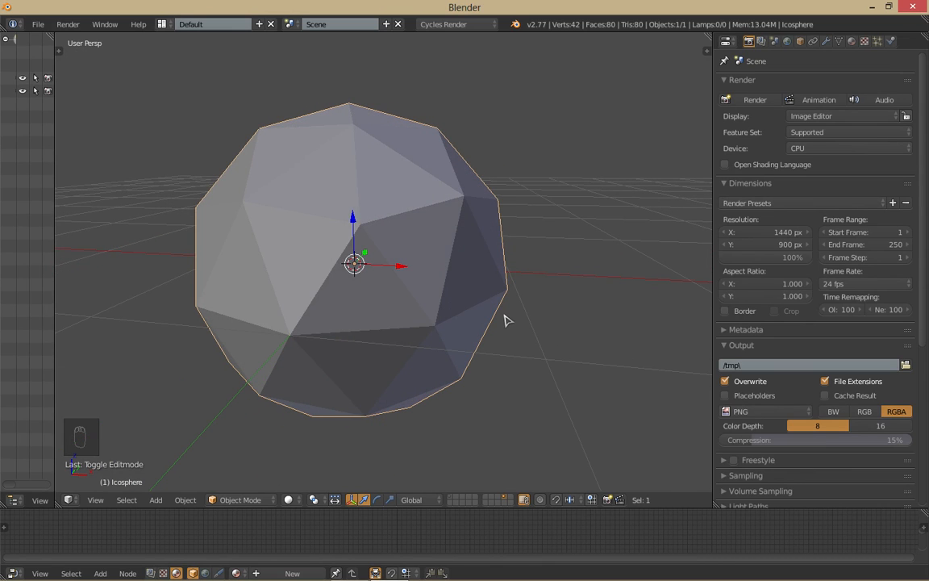
Step: Add a Multiresolution modifier to the ico sphere
left_click(827, 41)
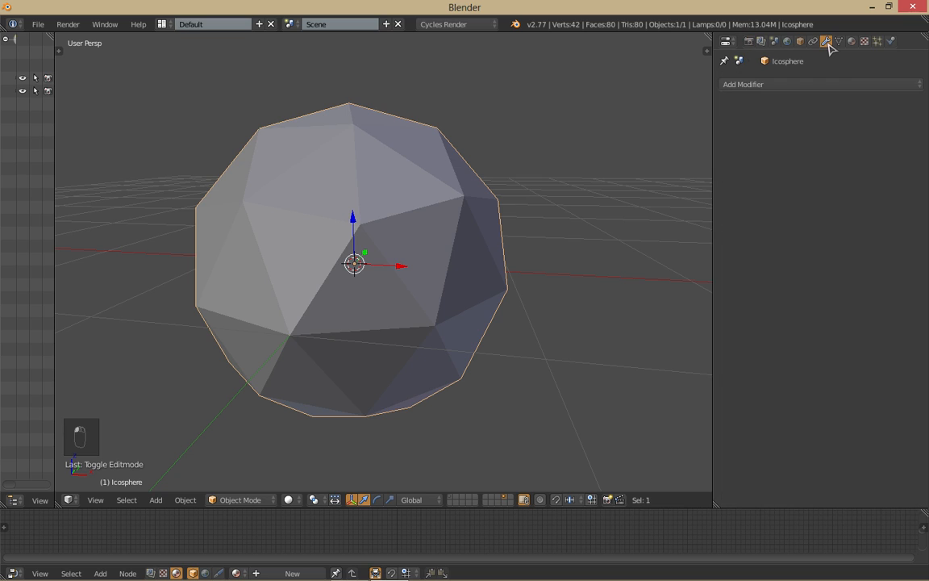
left_click(801, 84)
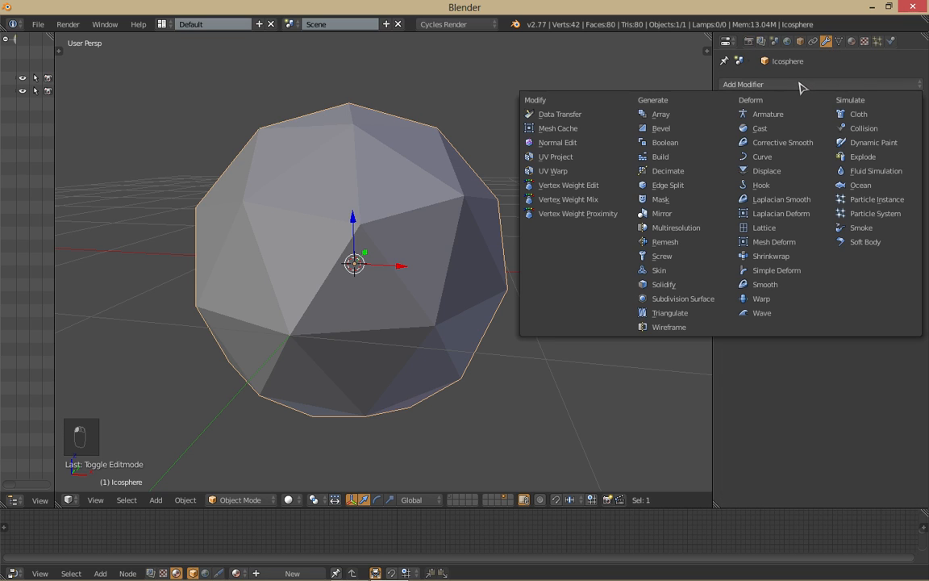
left_click(664, 230)
middle_click_drag(539, 269, 535, 228)
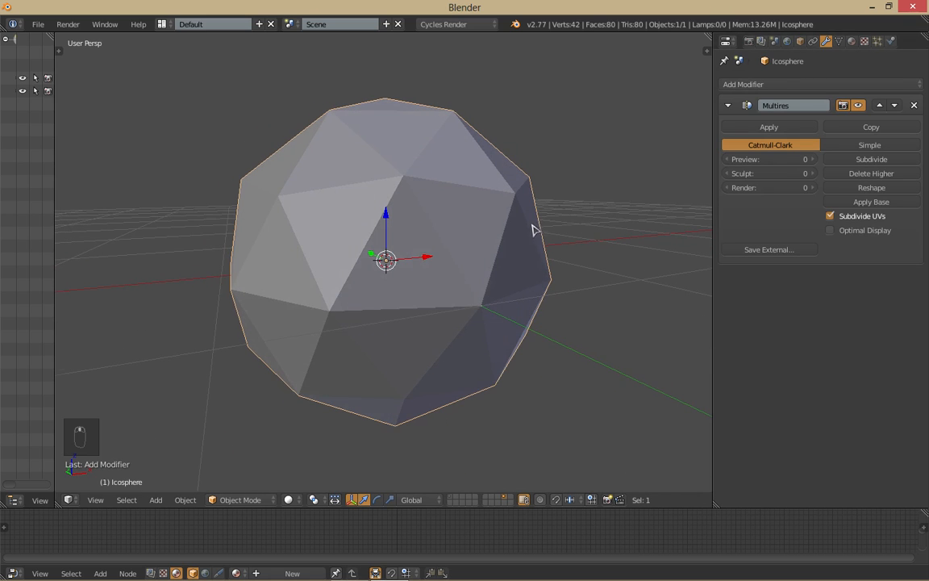
Step: Subdivide the ico sphere's Multiresolution modifier six times with Catmull-Clark, up to level 6
left_click(841, 160)
left_click(841, 160)
left_click(841, 160)
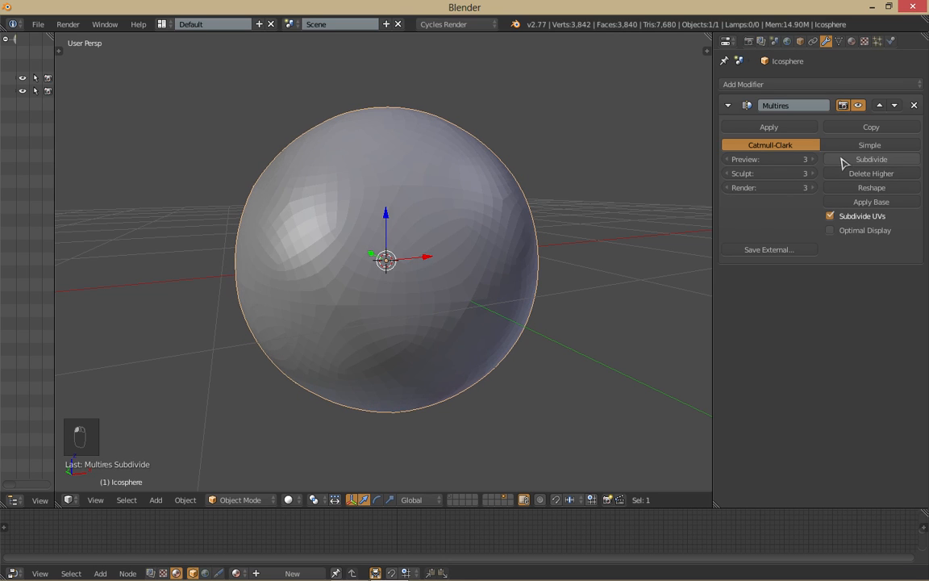
left_click(841, 159)
left_click(840, 159)
left_click(841, 160)
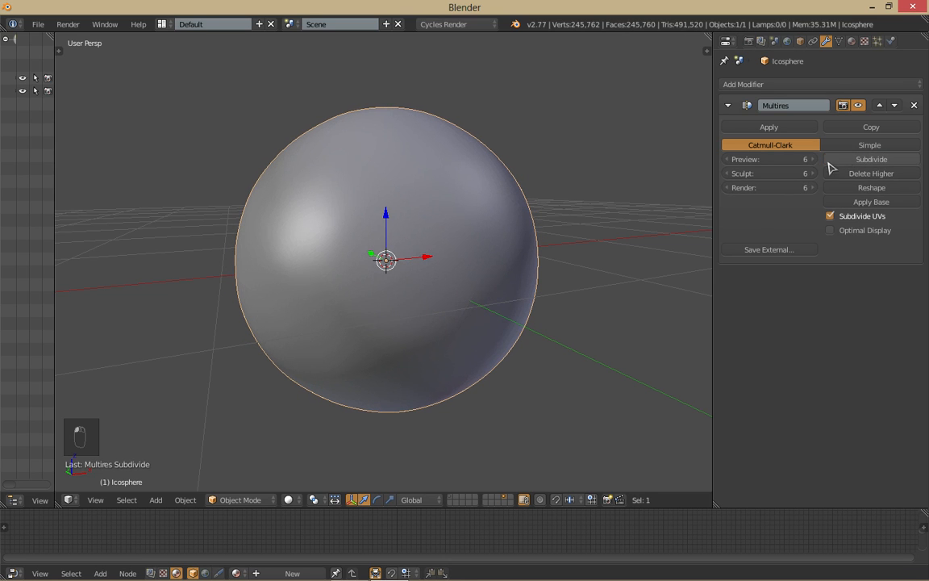
Step: Examine the subdivided ico sphere's smooth surface from several sides
mouse_move(473, 255)
middle_mouse_down()
mouse_move(406, 269)
mouse_move(539, 251)
mouse_move(512, 275)
mouse_move(556, 263)
middle_mouse_up()
scroll(512, 276, "up", 2)
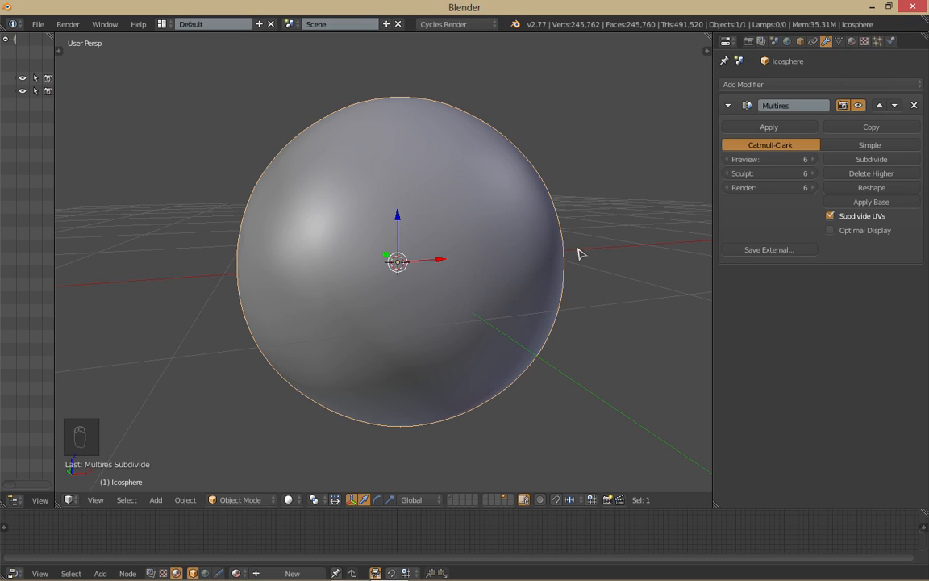
middle_click_drag(591, 216, 562, 244)
mouse_move(549, 308)
middle_mouse_down()
mouse_move(660, 307)
mouse_move(588, 302)
mouse_move(609, 317)
mouse_move(589, 287)
mouse_move(608, 317)
mouse_move(588, 306)
middle_mouse_up()
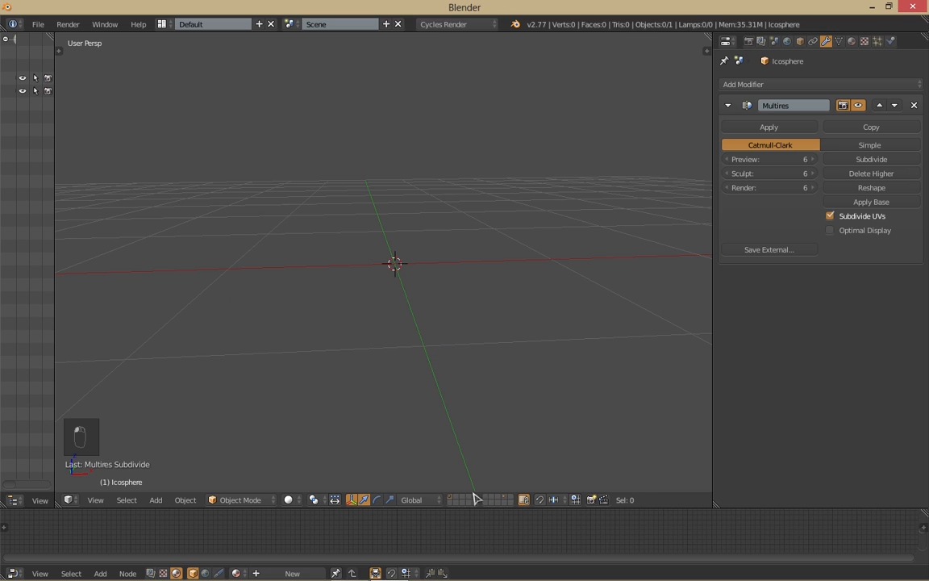
scroll(466, 304, "down", 3)
middle_click_drag(465, 304, 379, 308)
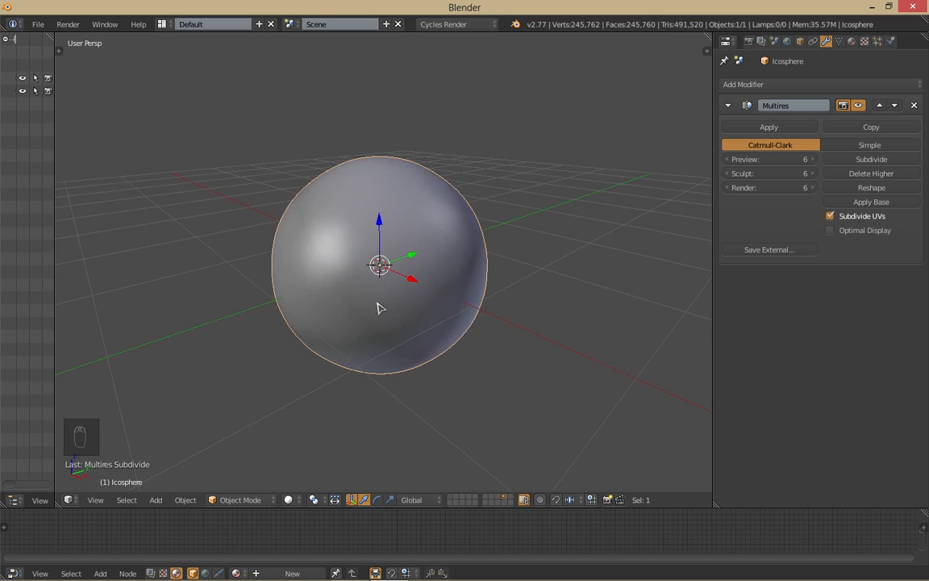
Step: Look through scene layers 1, 2 and 3 and return to the layer that holds the ico sphere
key("1")
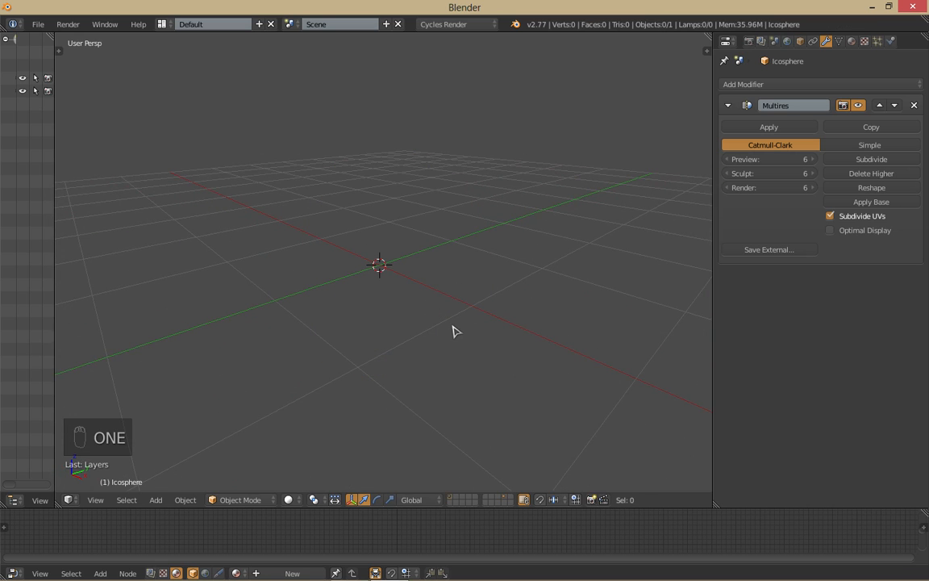
key("2")
key("3")
key("1")
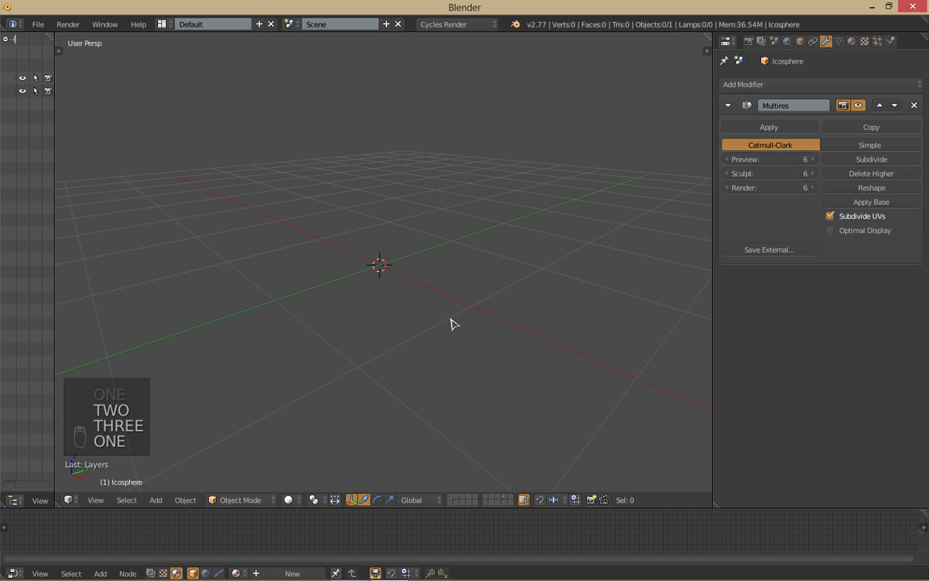
middle_click_drag(451, 323, 524, 301)
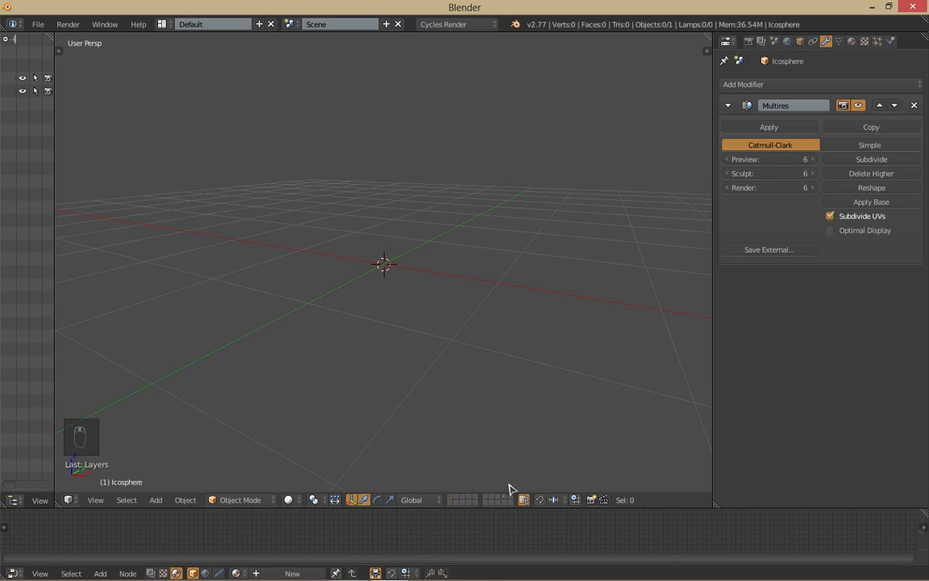
left_click(508, 499)
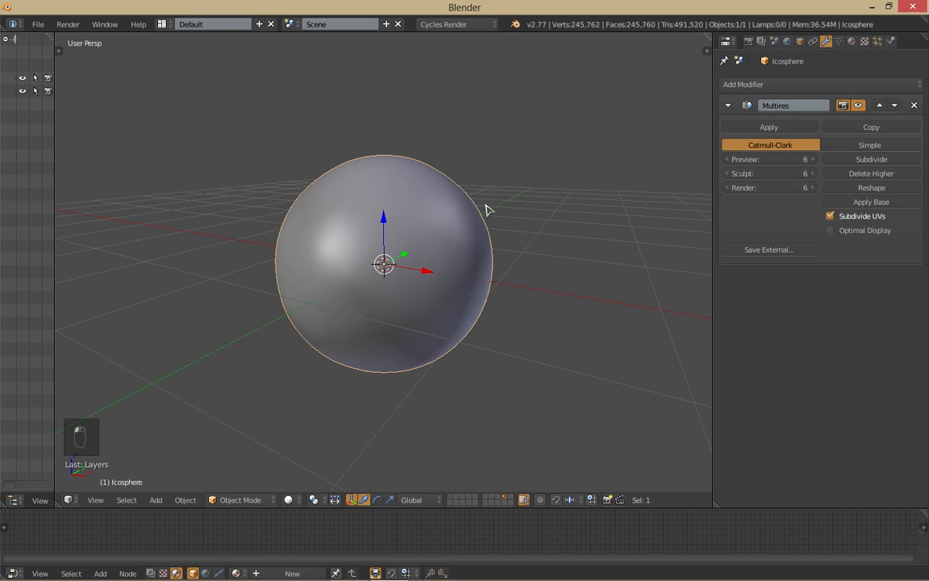
Step: Move the ico sphere to the first scene layer and show that layer
key("m")
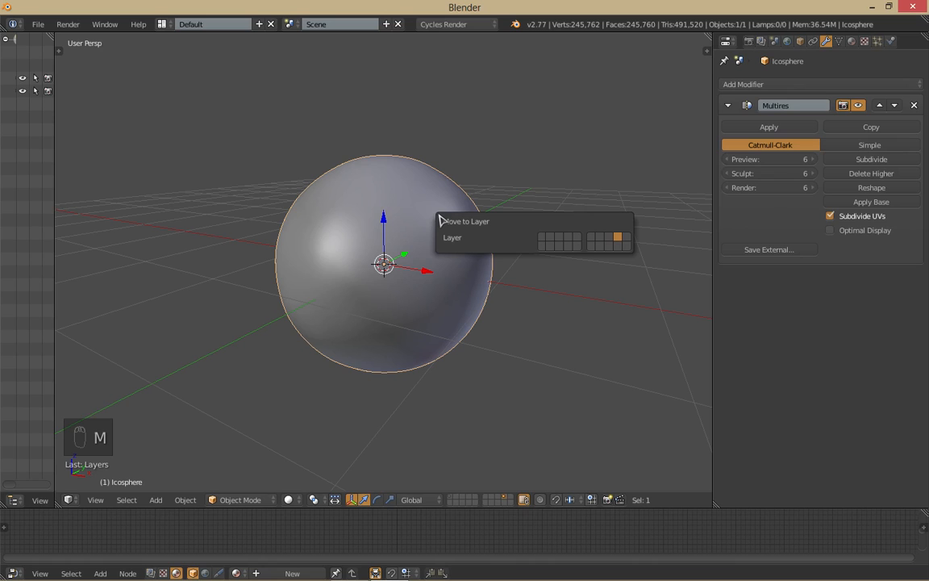
left_click(542, 238)
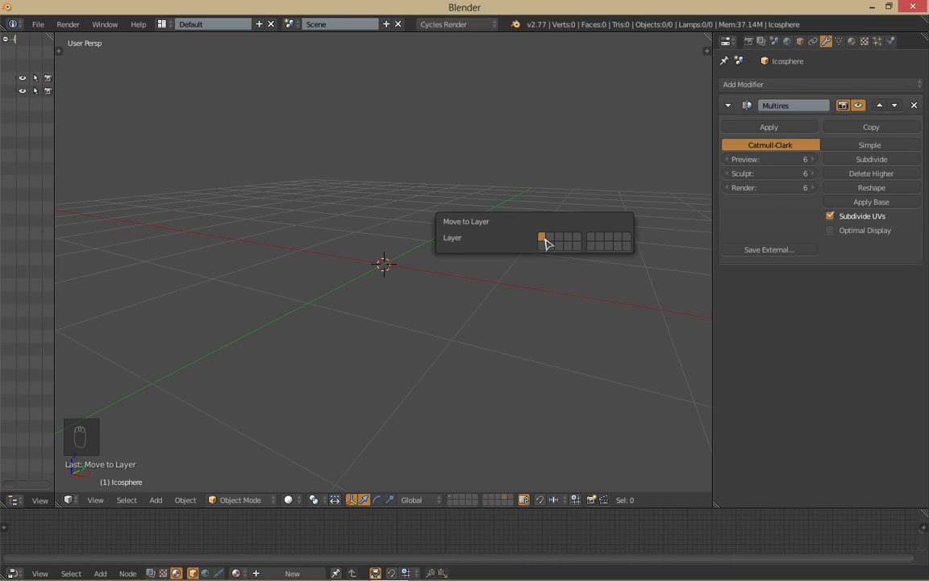
key("1")
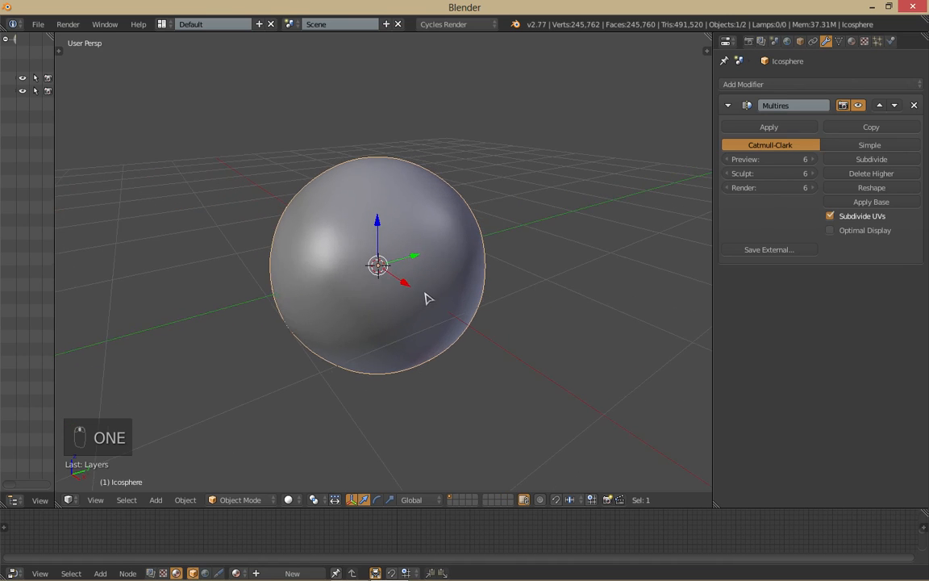
Step: Subdivide the ico sphere's Multiresolution modifier once more, up to level 7, and inspect the surface
middle_click_drag(441, 287, 466, 279, "shift")
middle_click_drag(523, 218, 538, 249, "shift")
scroll(524, 254, "up", 3)
left_click(843, 160)
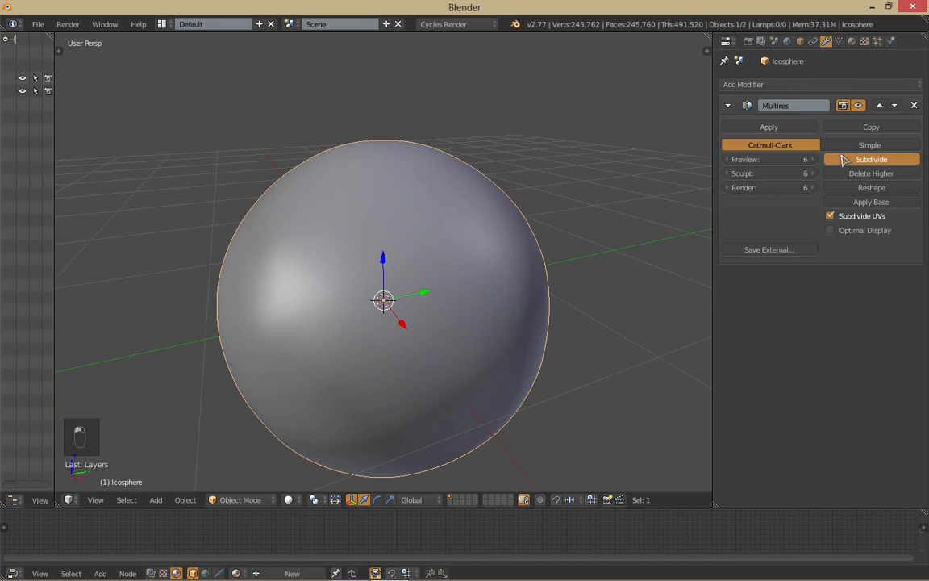
middle_click_drag(648, 298, 642, 241, "shift")
middle_click_drag(585, 247, 352, 341)
middle_click_drag(425, 338, 535, 297)
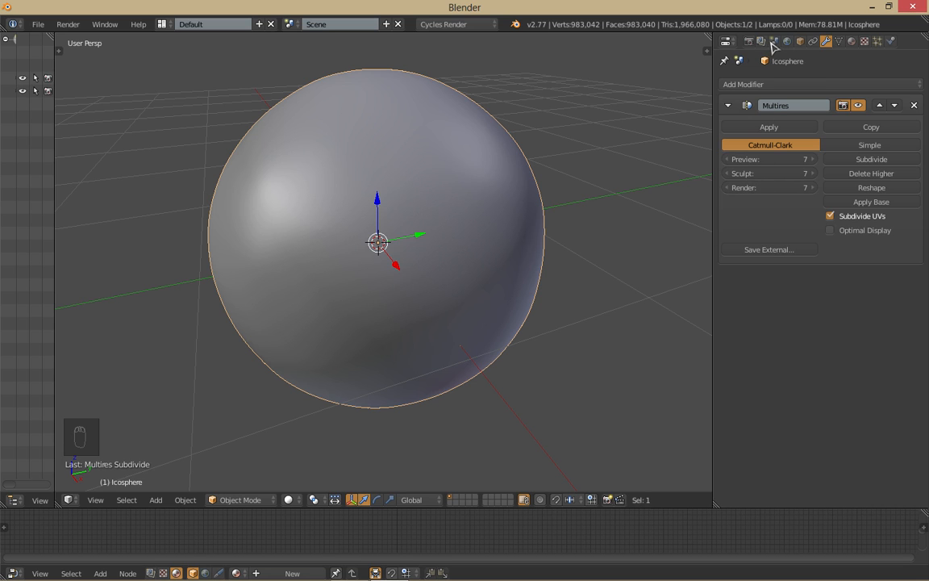
Step: Duplicate the ico sphere and place the copy beside the original without overlap
middle_click_drag(577, 264, 557, 282)
scroll(496, 268, "down", 2)
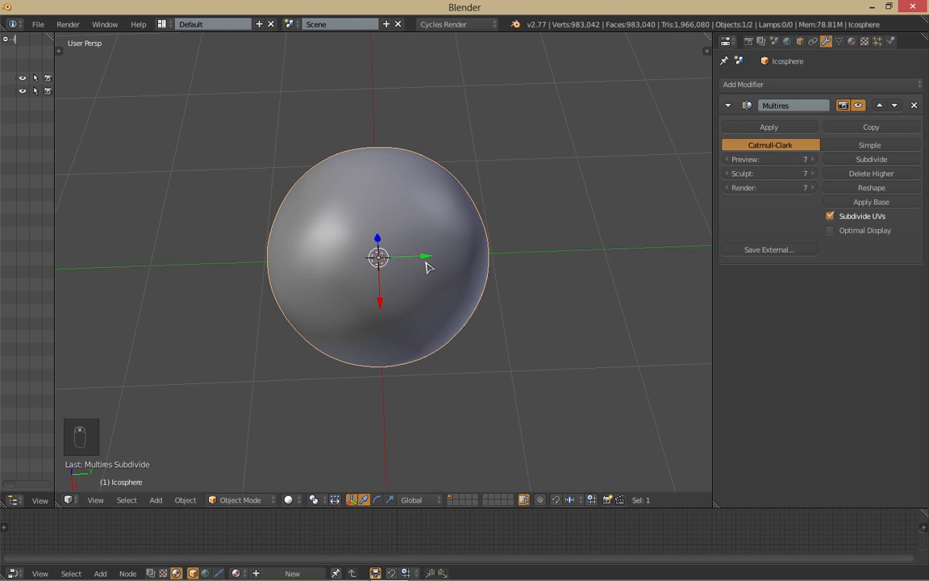
key("shift+d")
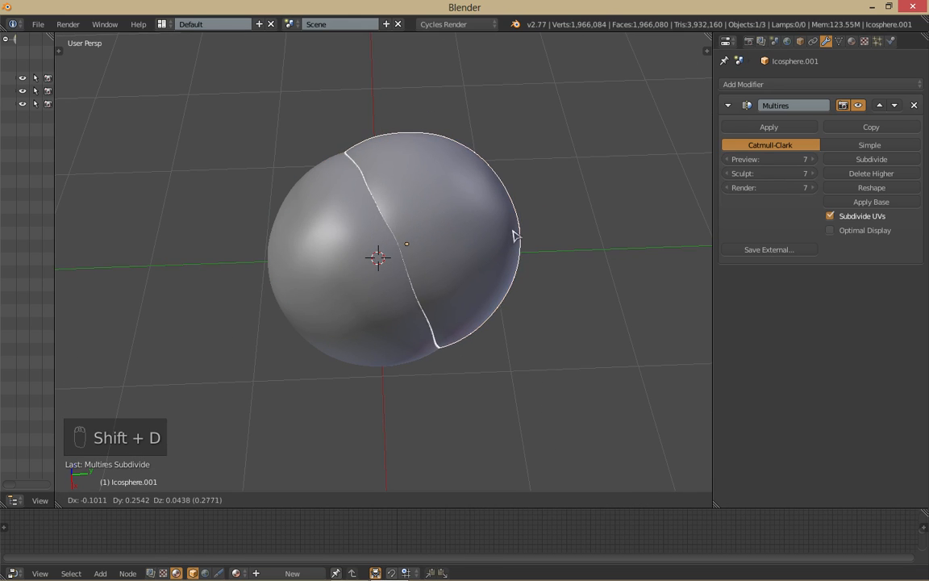
left_click(652, 210)
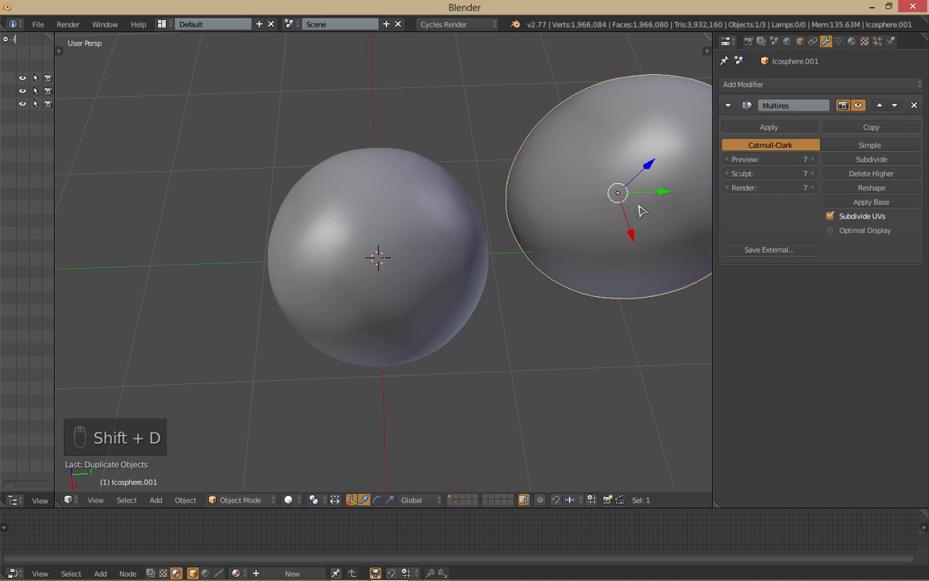
scroll(631, 193, "down", 1)
mouse_move(627, 185)
middle_mouse_down()
mouse_move(626, 170)
mouse_move(477, 214)
middle_mouse_up()
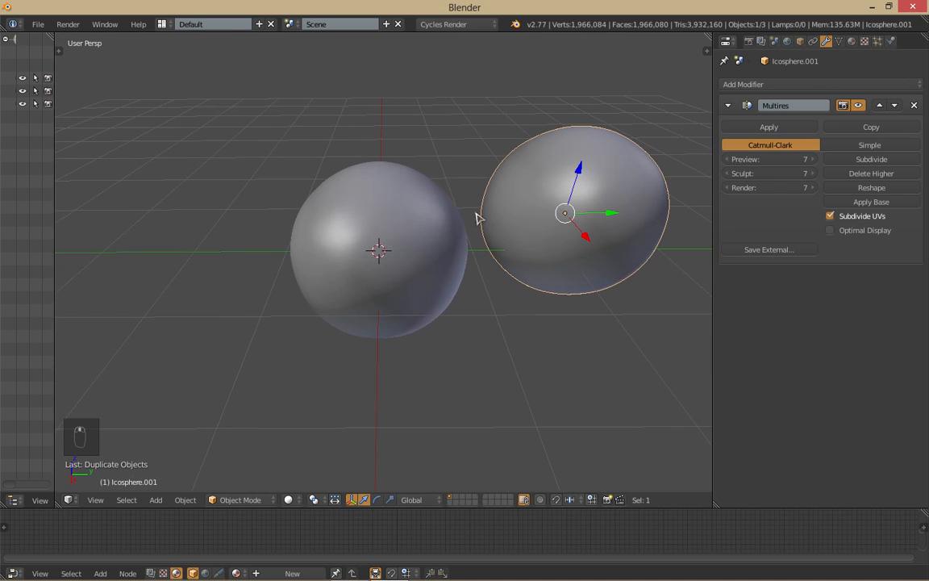
Step: Enable Simplify for the scene, limiting subdivision to level 6
left_click(774, 41)
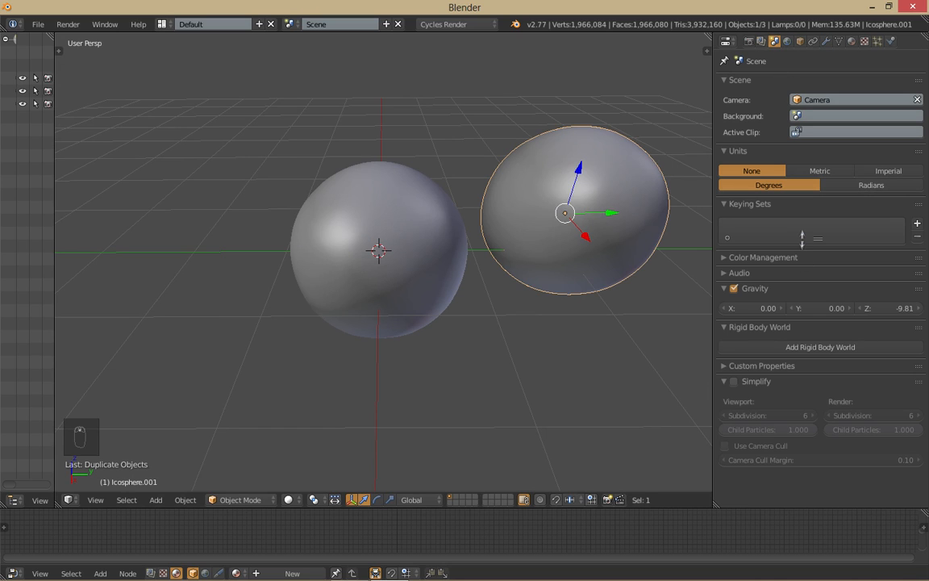
left_click(734, 382)
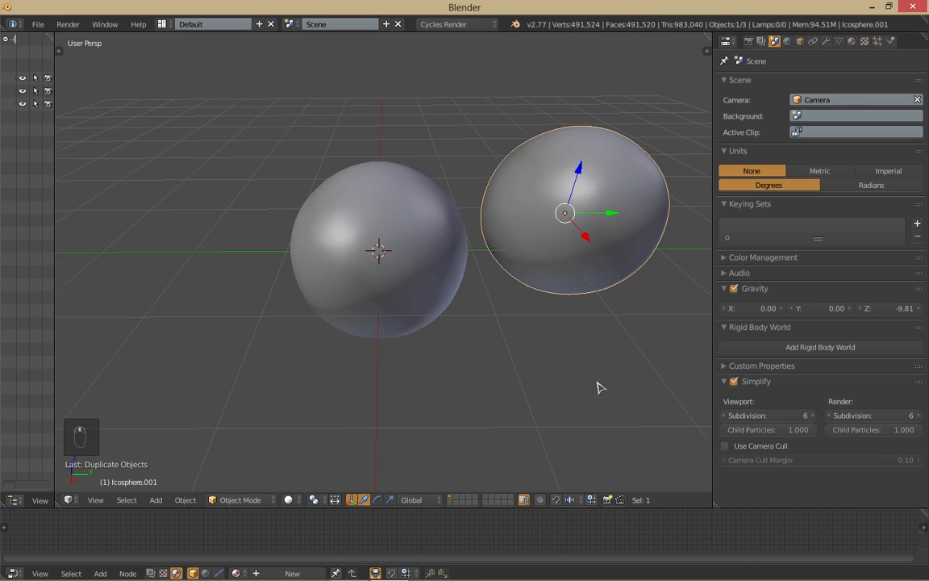
middle_click_drag(599, 386, 664, 374)
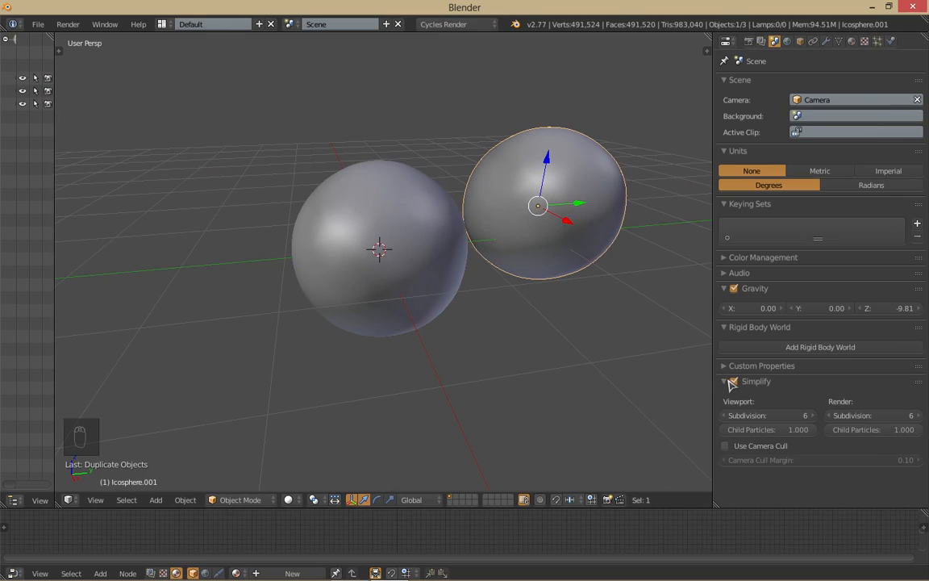
Step: Show both spheres in wireframe with nothing selected and examine their mesh density up close
left_click(826, 41)
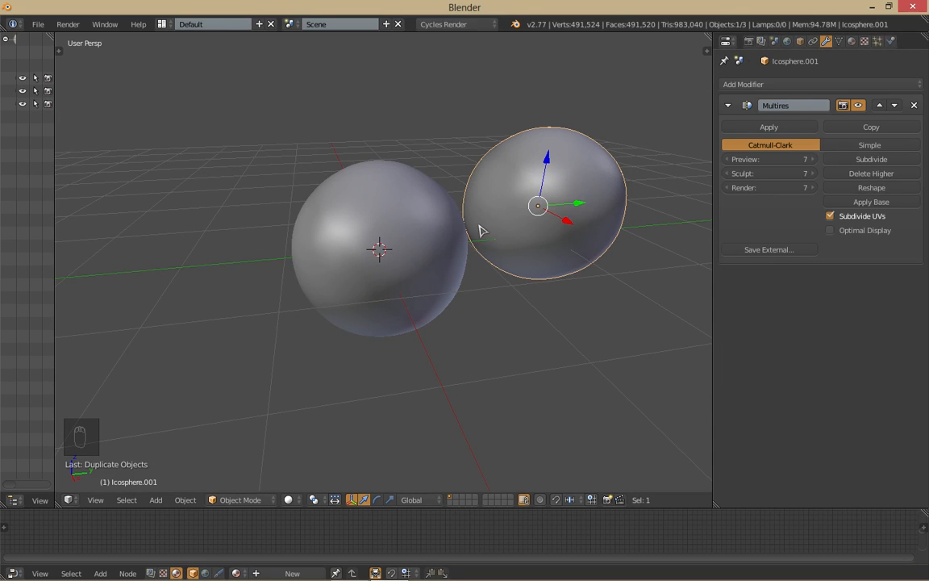
key("z")
left_click(636, 219)
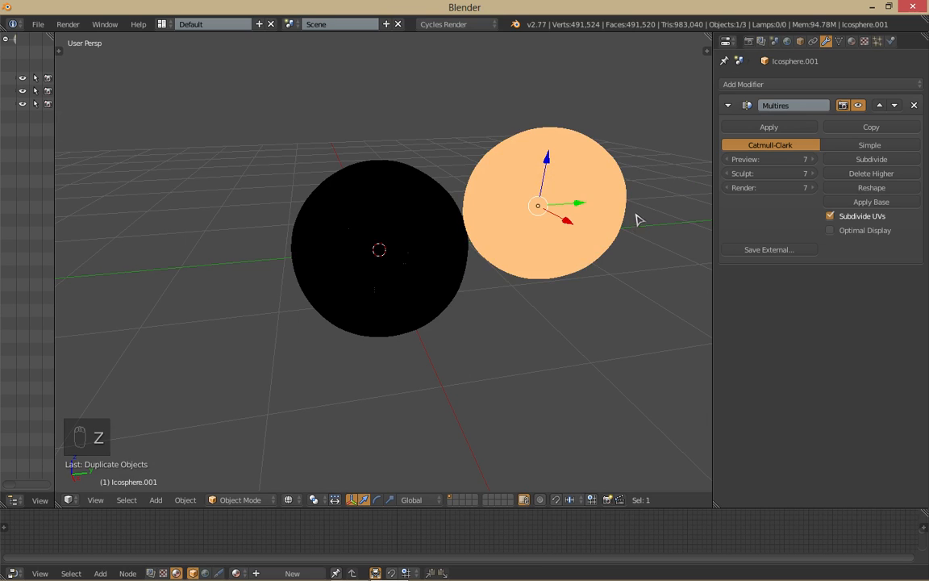
key("a")
scroll(637, 211, "up", 6)
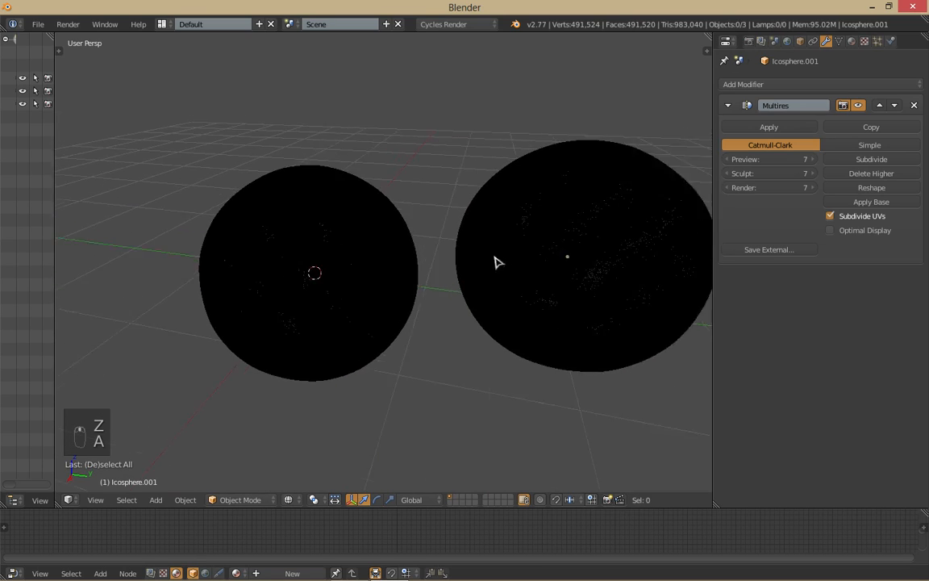
scroll(487, 274, "up", 8)
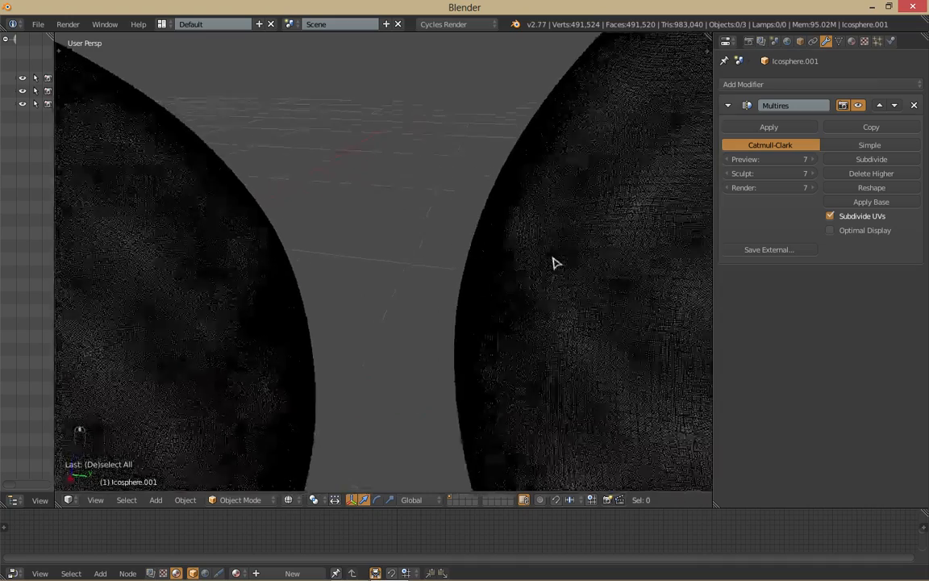
Step: Compare the spheres' wireframe density with Simplify off and on, leaving Simplify enabled
left_click(774, 42)
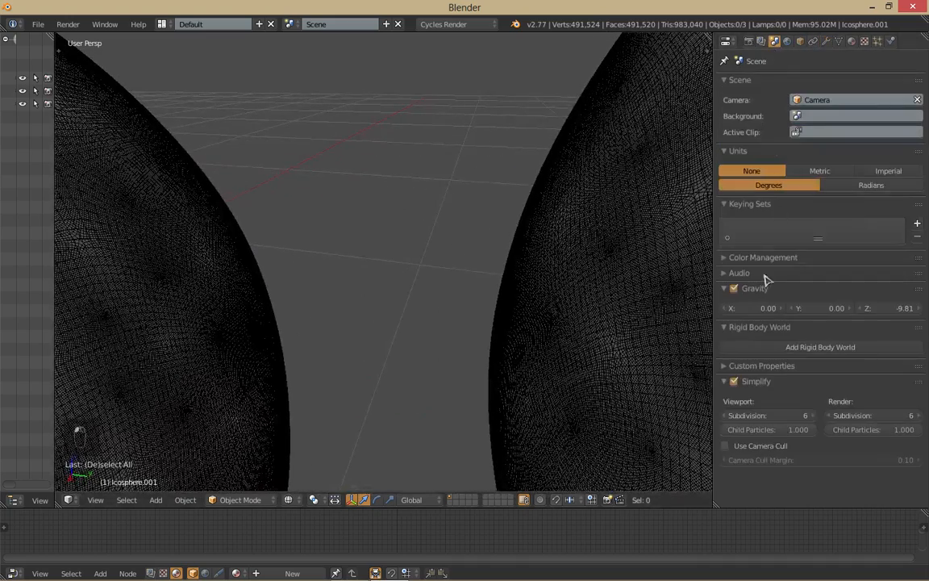
left_click(734, 382)
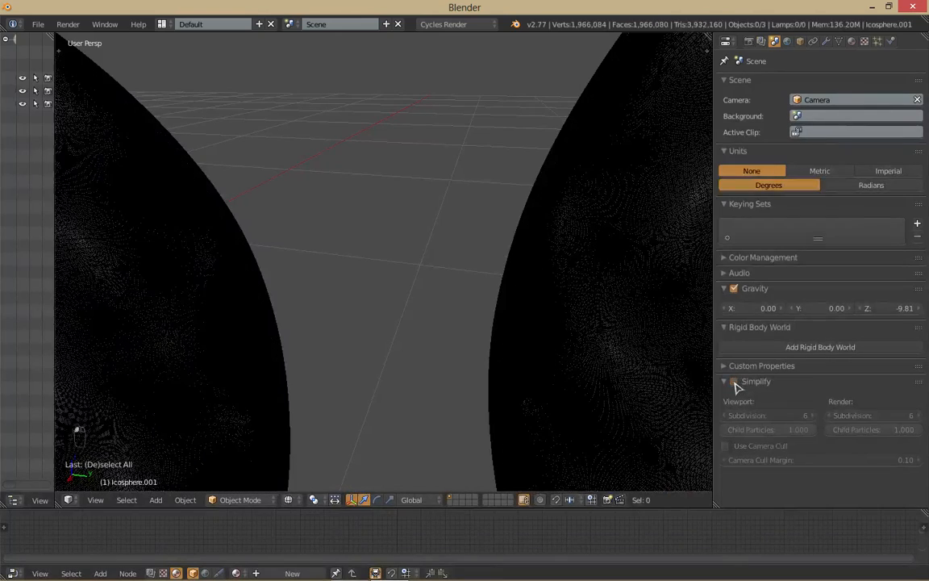
left_click(734, 383)
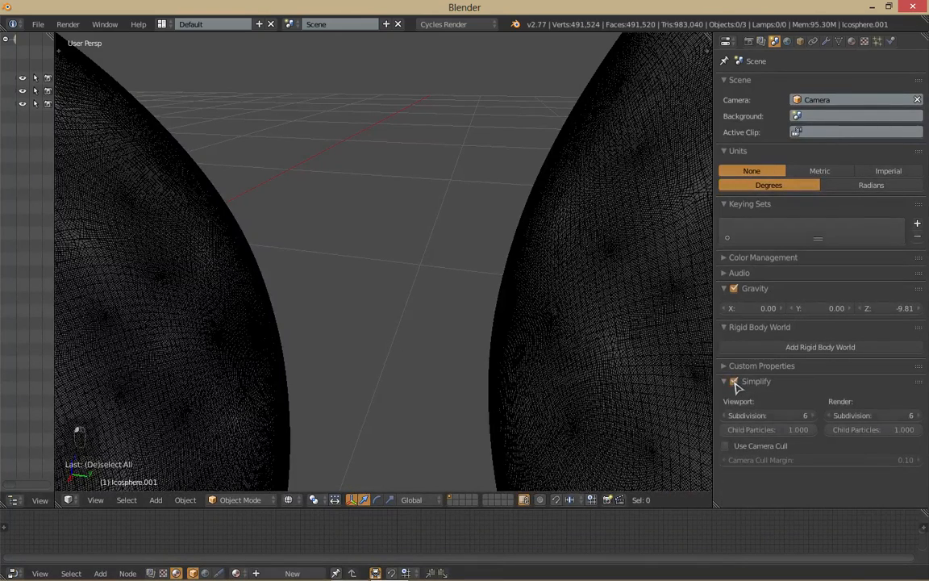
left_click(733, 383)
left_click(734, 382)
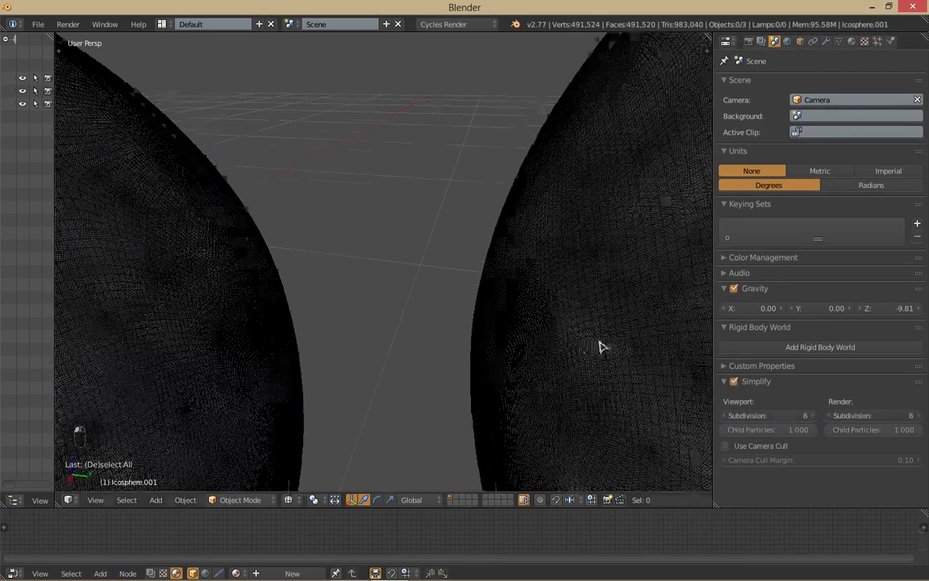
scroll(602, 346, "down", 6)
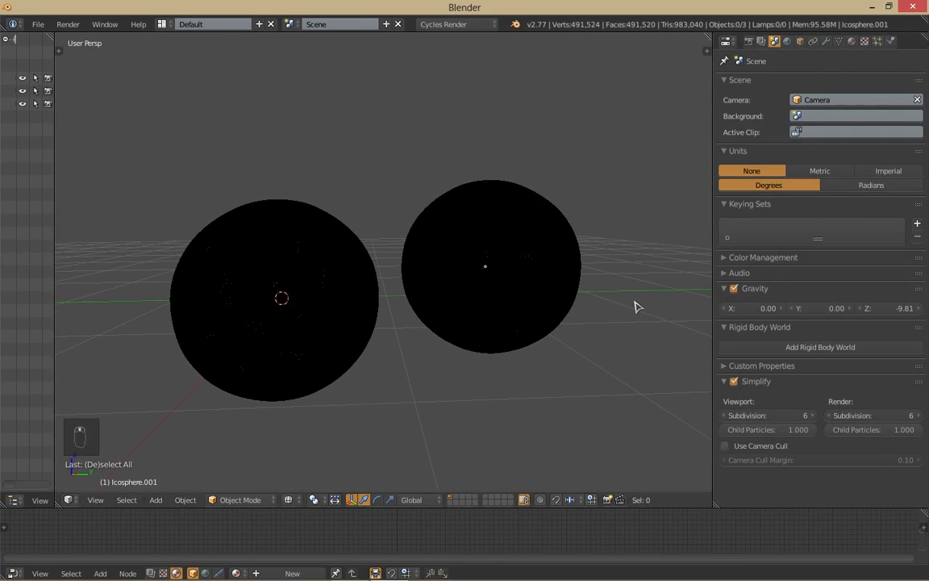
Step: Keep Simplify's viewport subdivision at 6 and set its render subdivision to 8
left_click(740, 408)
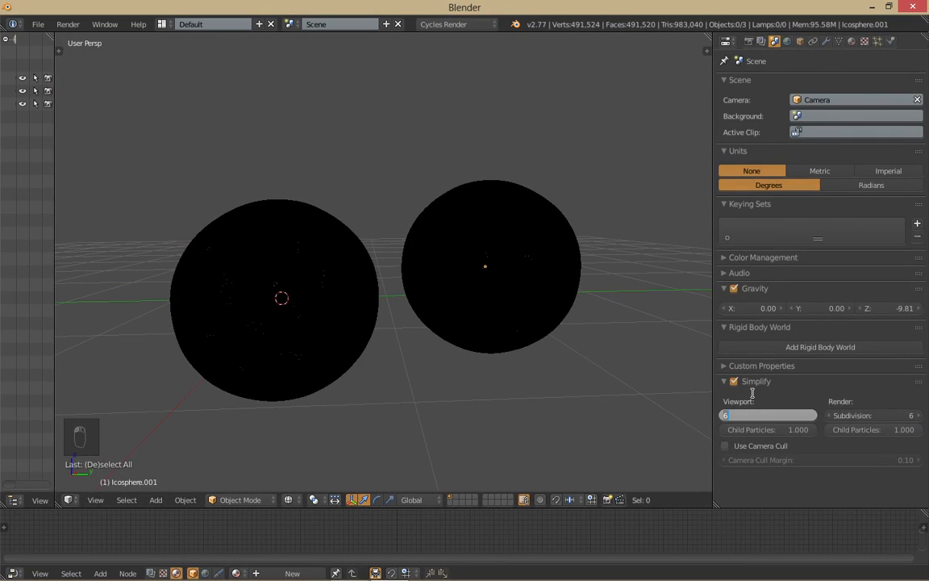
key("Return")
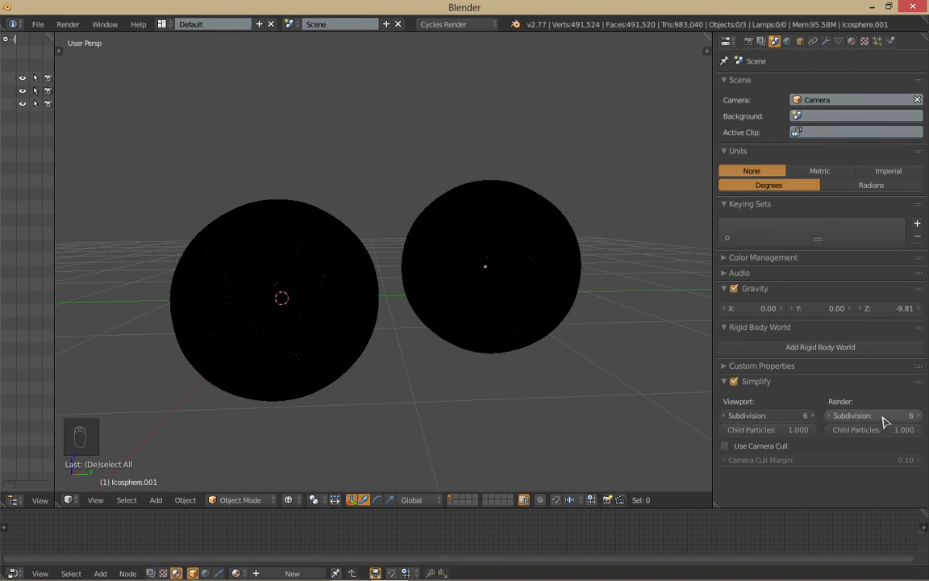
scroll(617, 366, "up", 5)
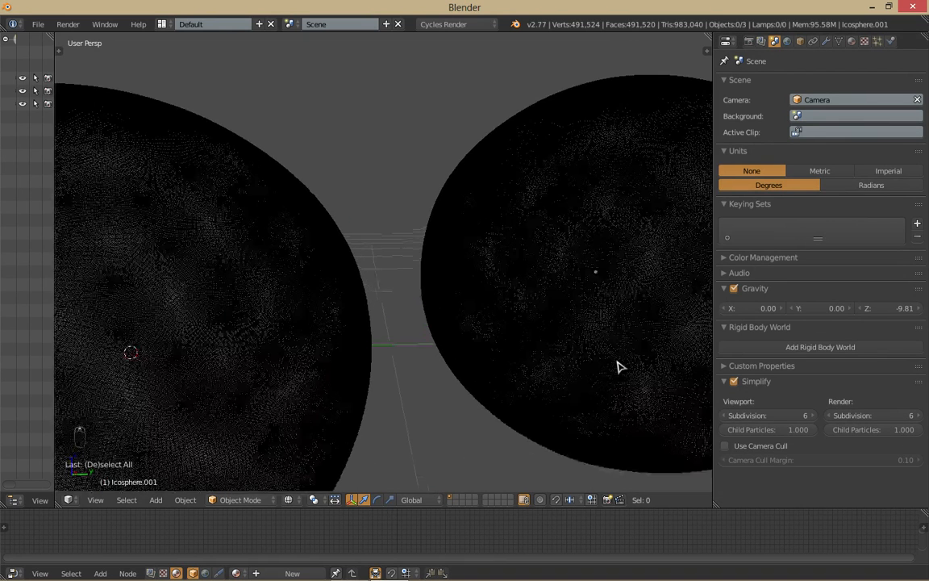
left_click(855, 416)
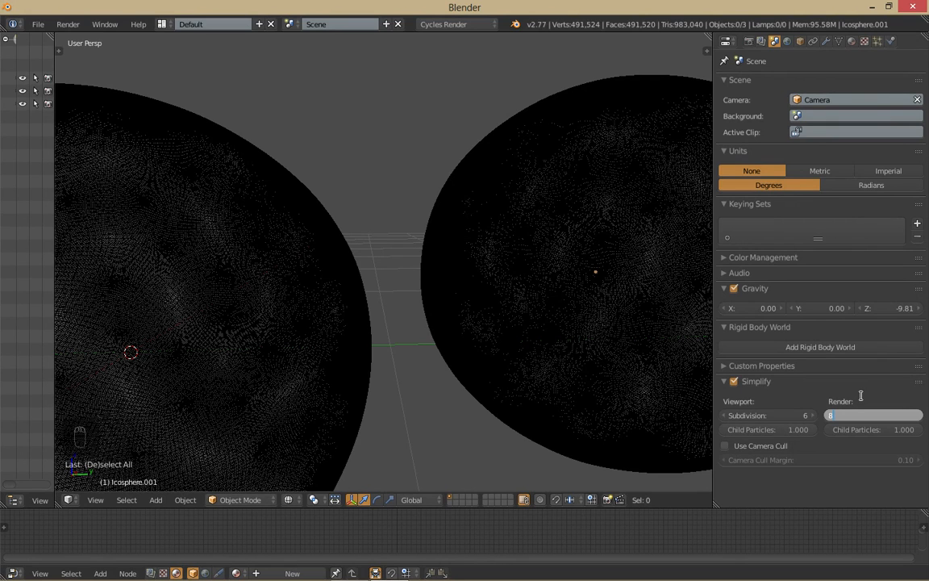
key("Return")
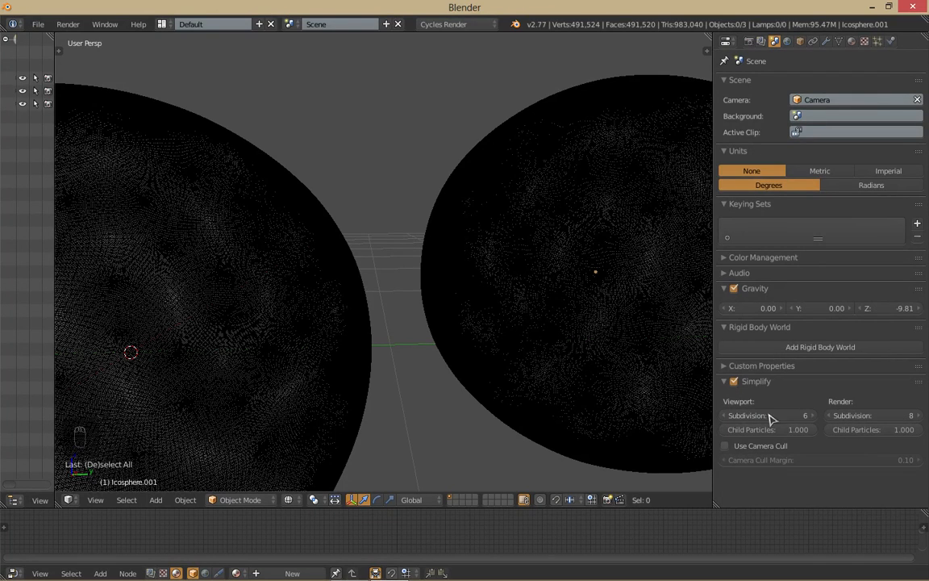
Step: Subdivide the duplicated sphere's Multiresolution modifier once more, up to level 8
left_click(826, 41)
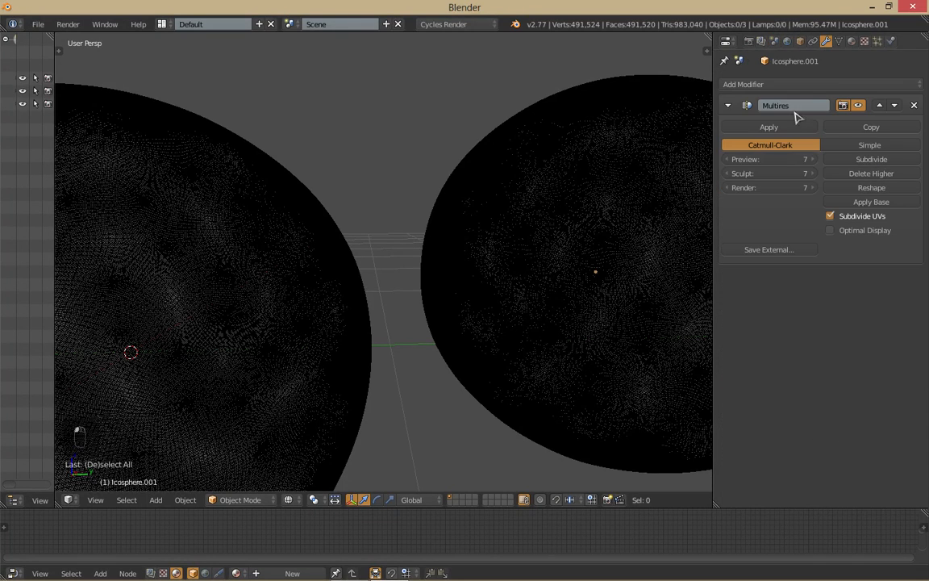
left_click(838, 160)
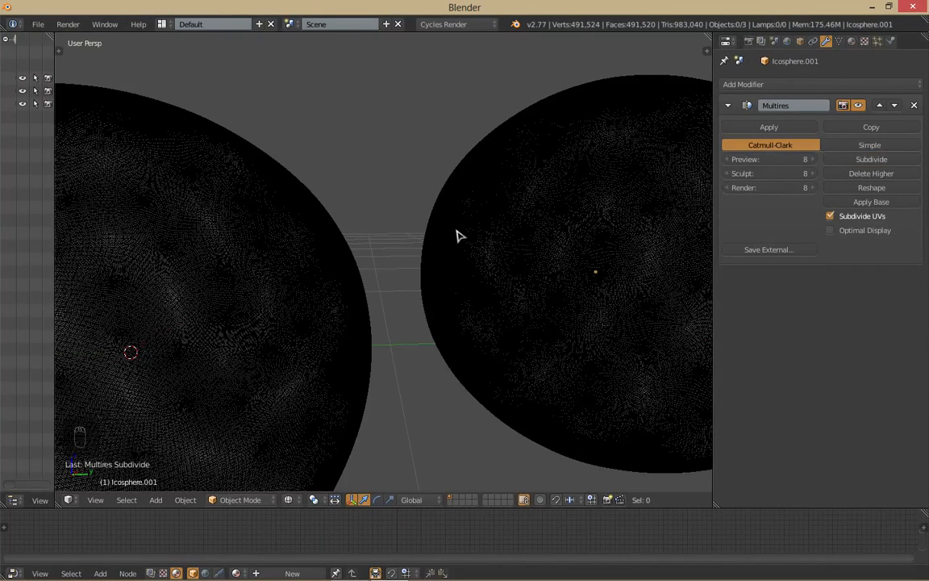
Step: Delete the duplicated sphere with the level 8 Multiresolution modifier
scroll(529, 309, "down", 2)
middle_click_drag(530, 309, 564, 290)
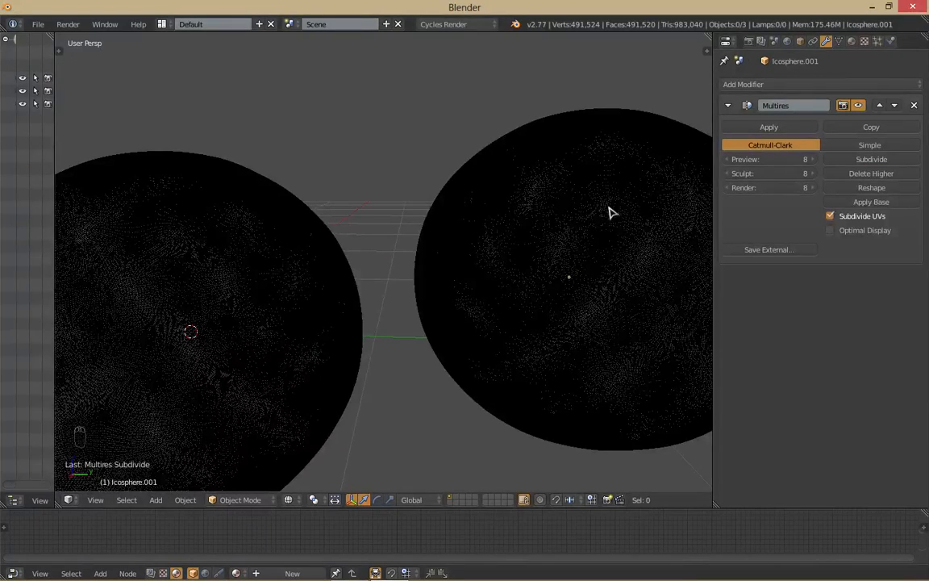
scroll(610, 212, "down", 1)
middle_click_drag(546, 272, 568, 253)
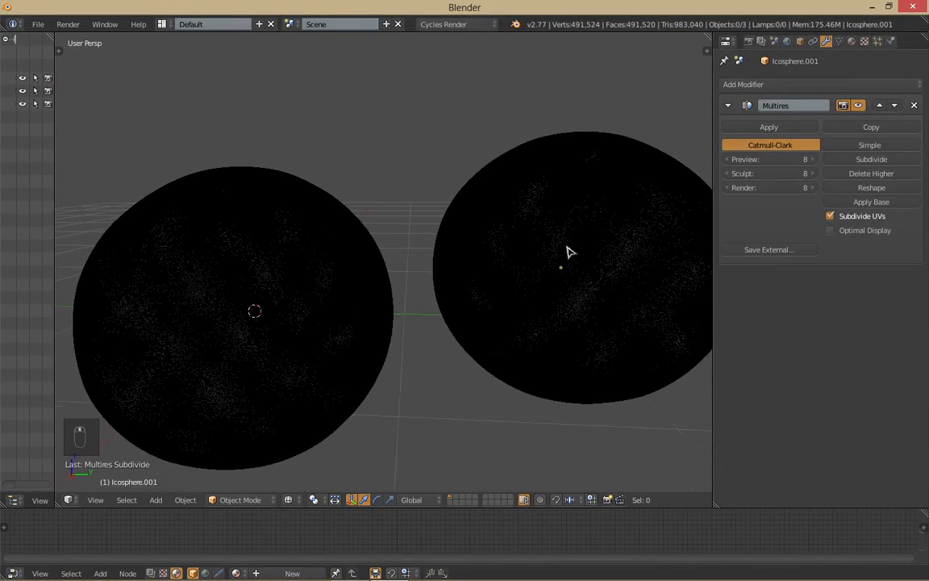
right_click(556, 213)
key("a")
scroll(566, 255, "up", 2)
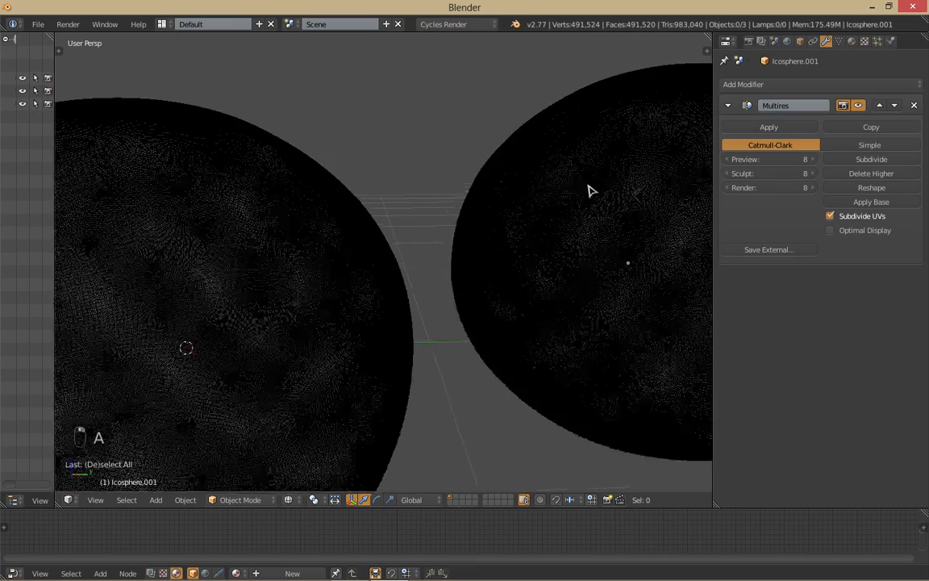
right_click(591, 188)
scroll(530, 251, "down", 1)
middle_click_drag(531, 251, 599, 215, "shift")
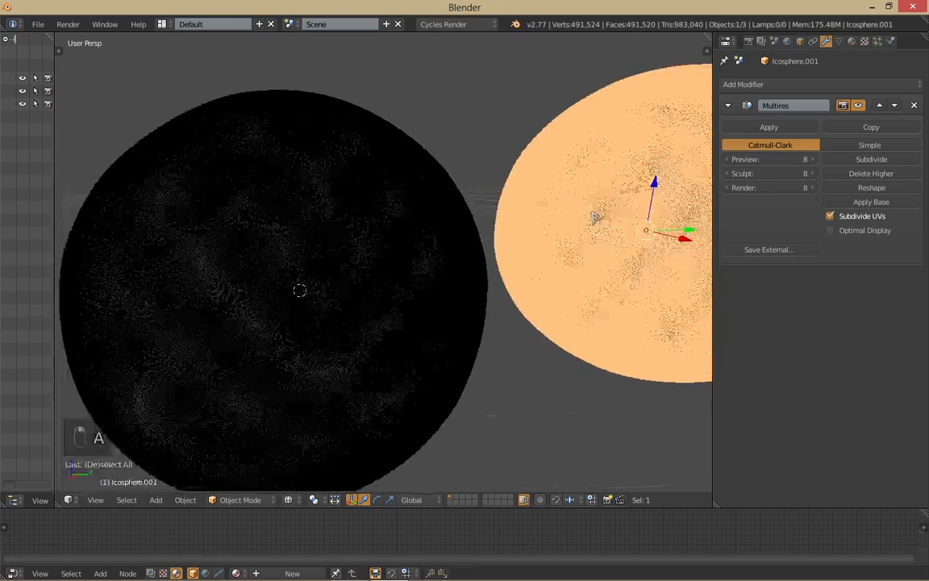
key("x")
left_click(597, 216)
Step: Select the remaining sphere and display it in solid shading
middle_click_drag(367, 335, 455, 274, "shift")
scroll(467, 242, "down", 1)
right_click(467, 186)
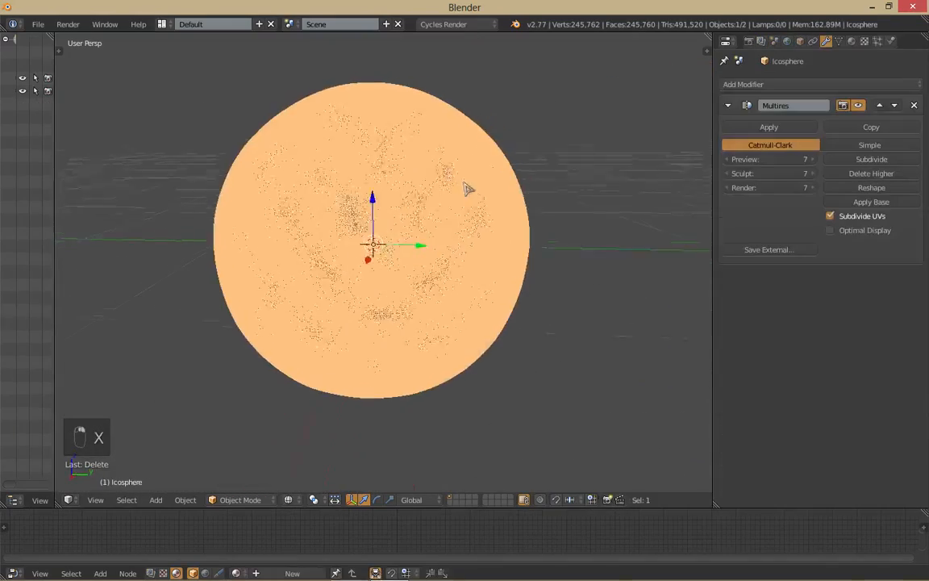
scroll(457, 274, "up", 2)
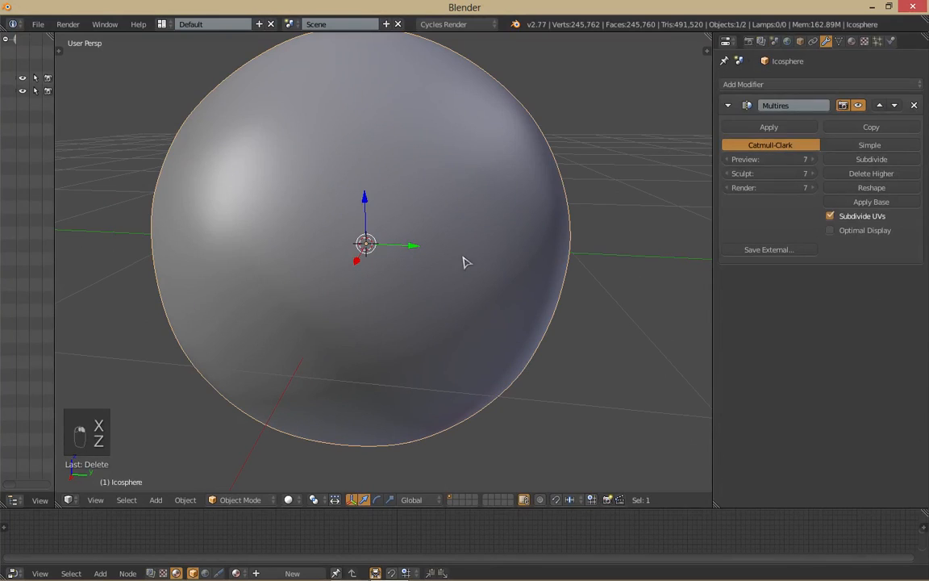
Step: Add a Displace modifier to the sphere and give it a new texture named Forma1
left_click(729, 106)
left_click(748, 84)
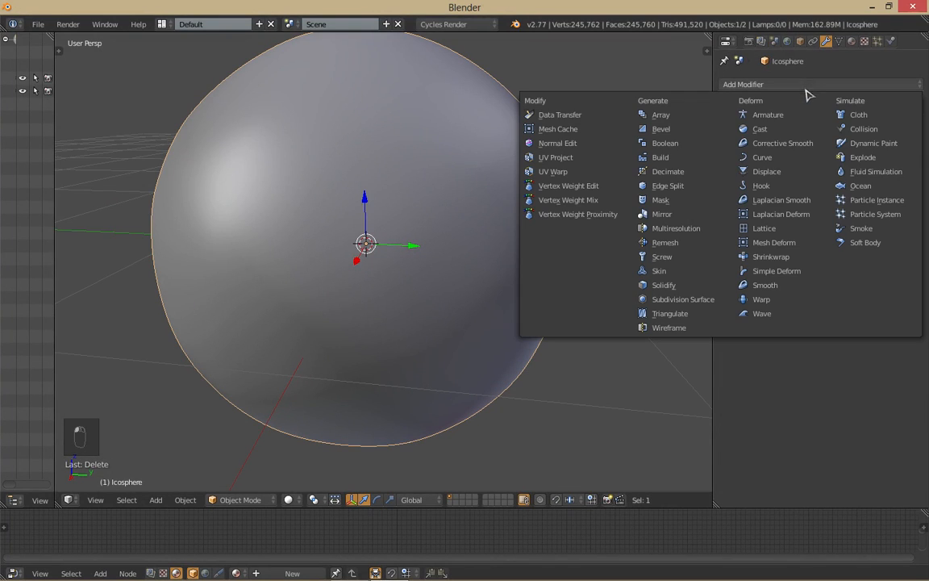
left_click(770, 171)
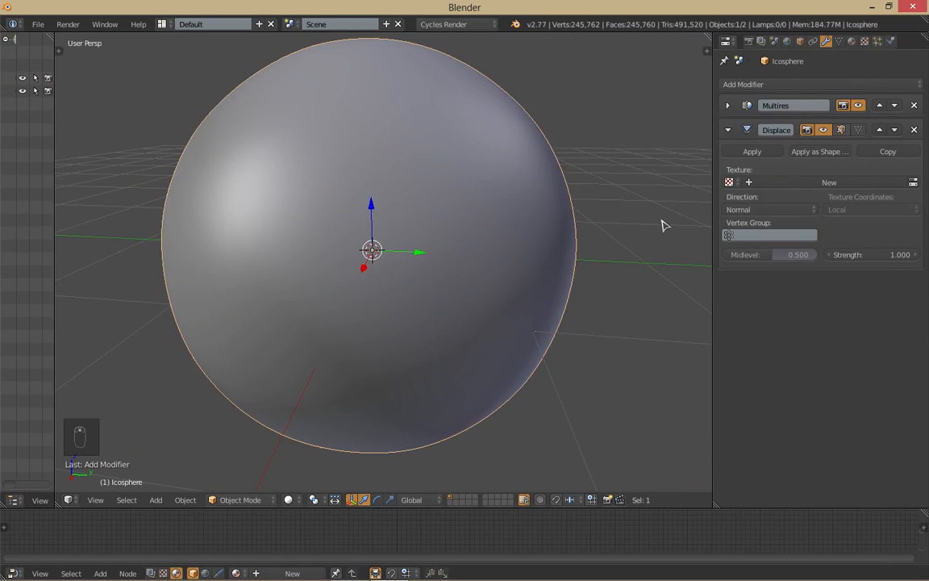
left_click(847, 184)
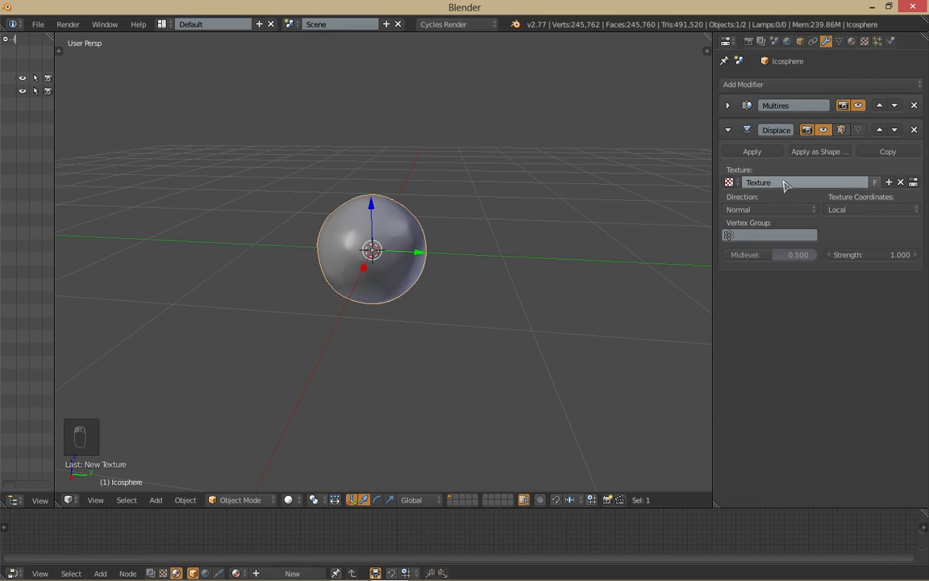
left_click(782, 181)
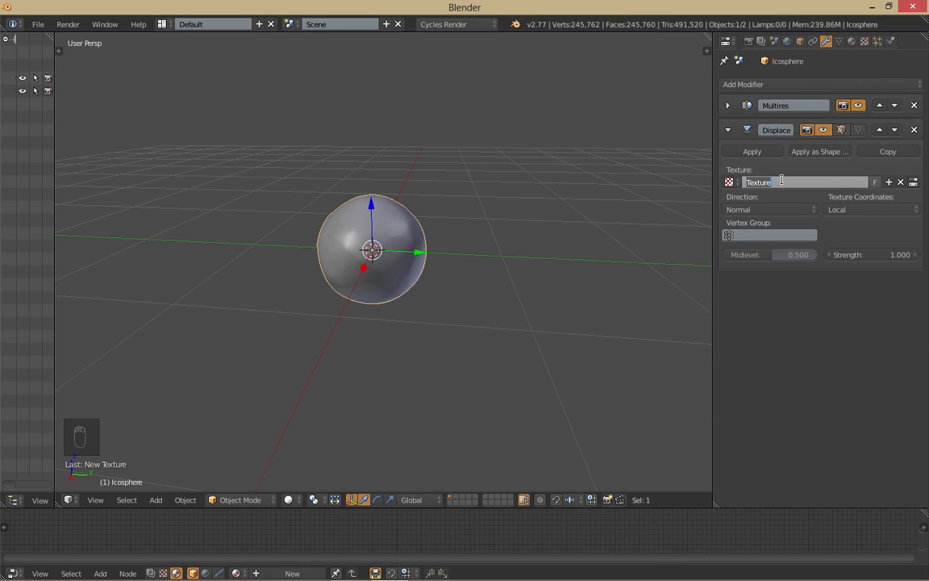
type("Forma1")
key("Return")
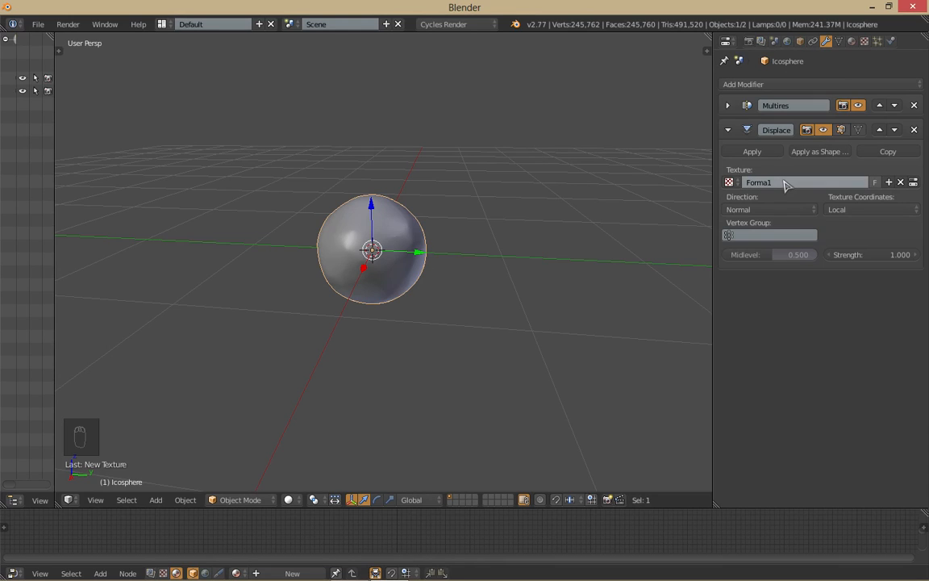
Step: Open the Forma1 texture's settings and look through the available texture types
left_click(918, 183)
scroll(411, 323, "up", 5)
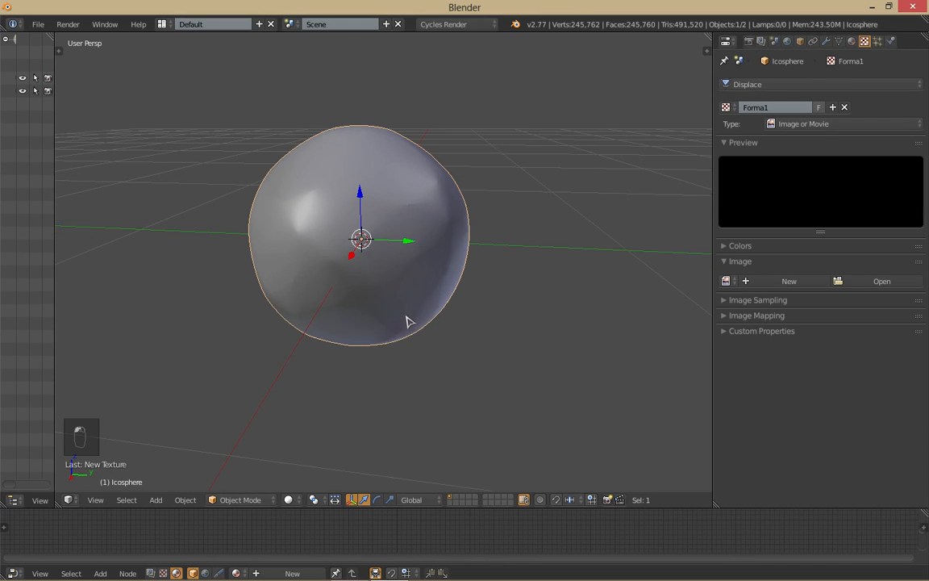
mouse_move(434, 174)
middle_mouse_down()
mouse_move(394, 191)
mouse_move(400, 203)
mouse_move(452, 203)
mouse_move(462, 194)
middle_mouse_up()
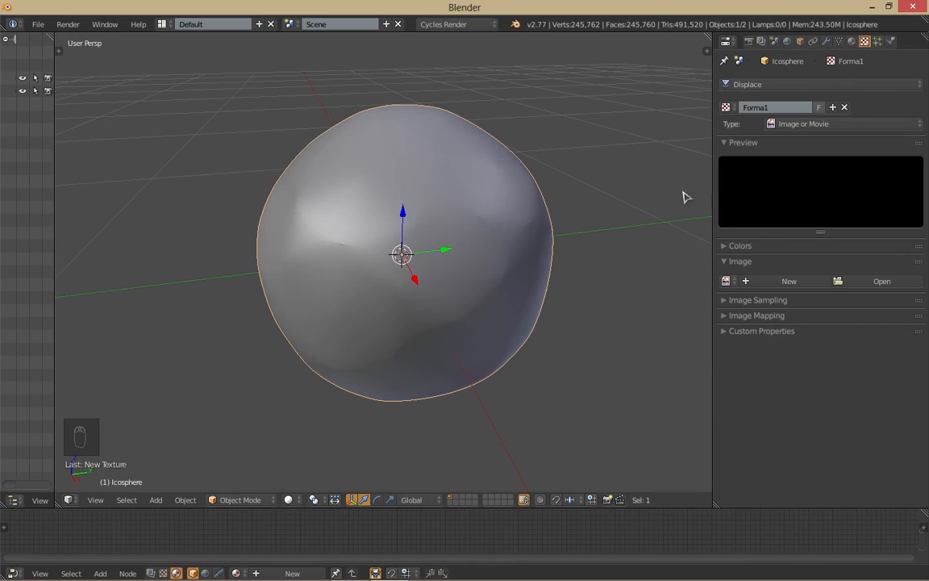
left_click(805, 124)
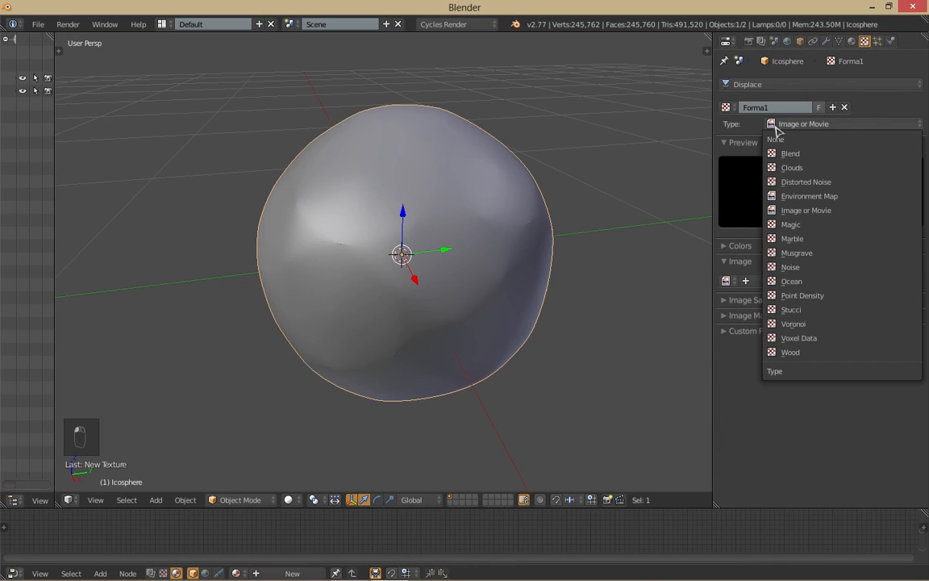
left_click(797, 124)
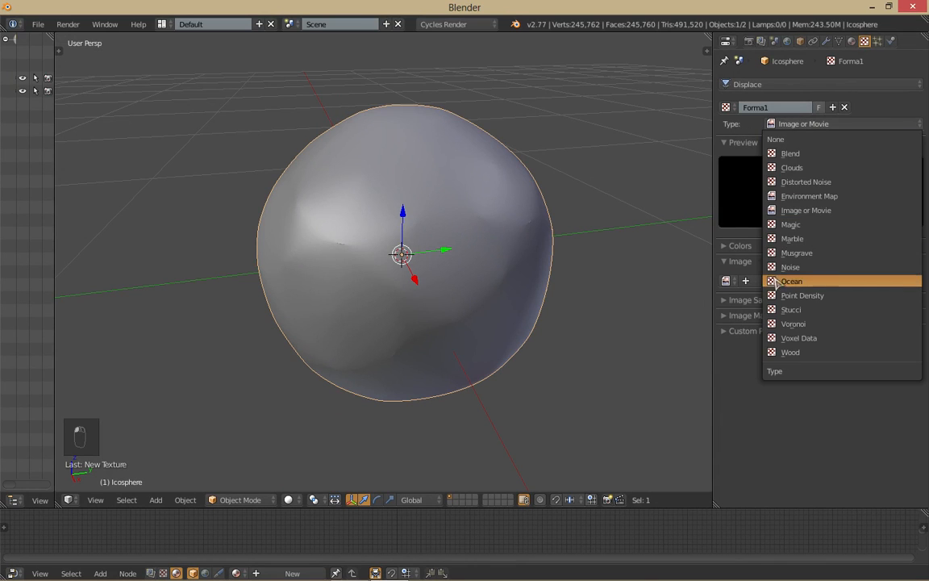
Step: Place a new plane beside the sphere and scale it down
scroll(589, 257, "down", 2)
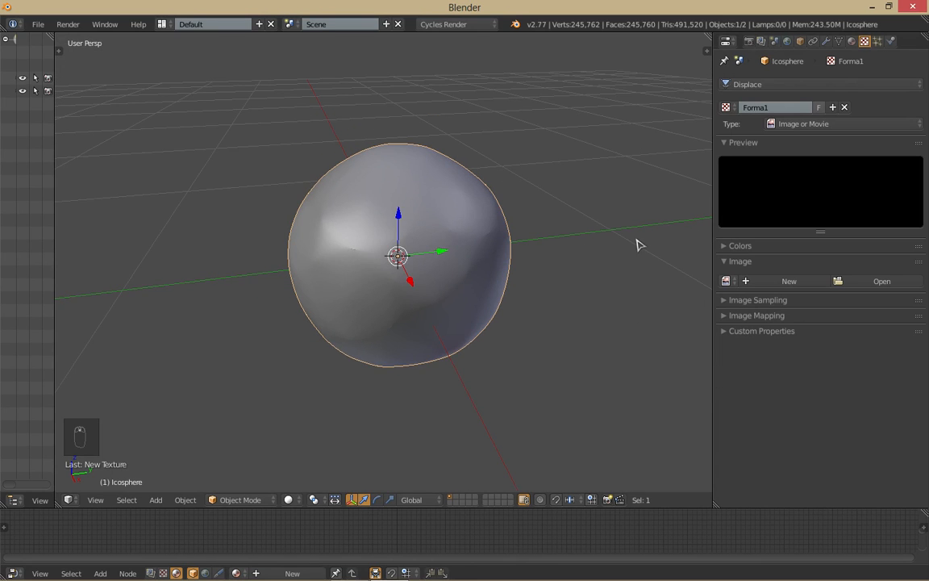
middle_click_drag(637, 245, 535, 258)
key("shift+a")
mouse_move(535, 258)
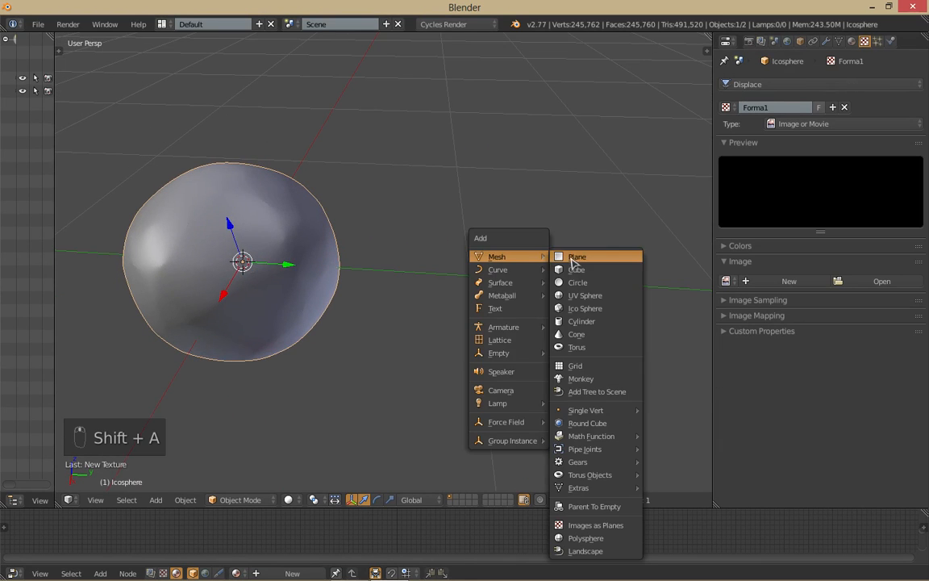
left_click(576, 256)
left_click(267, 267)
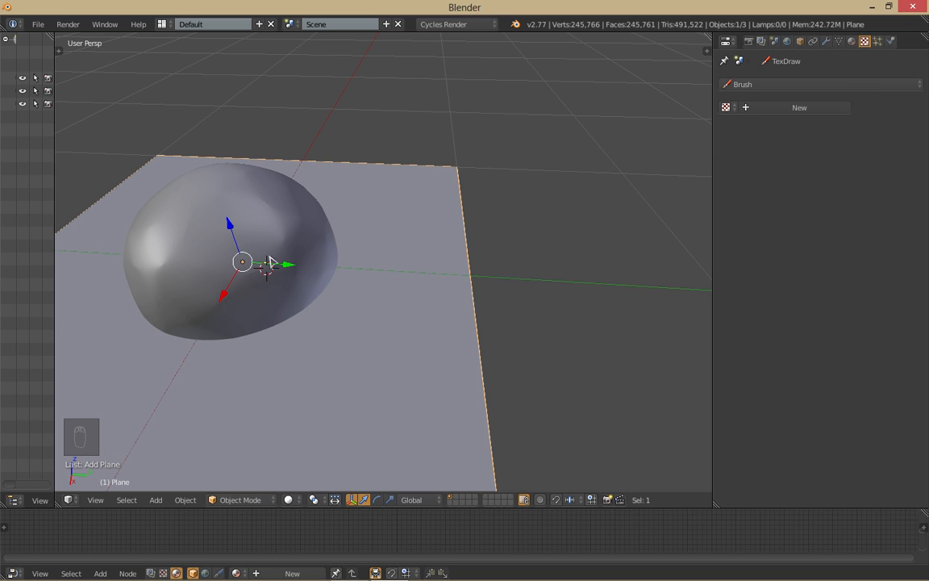
key("g")
left_click(601, 269)
scroll(639, 184, "down", 2)
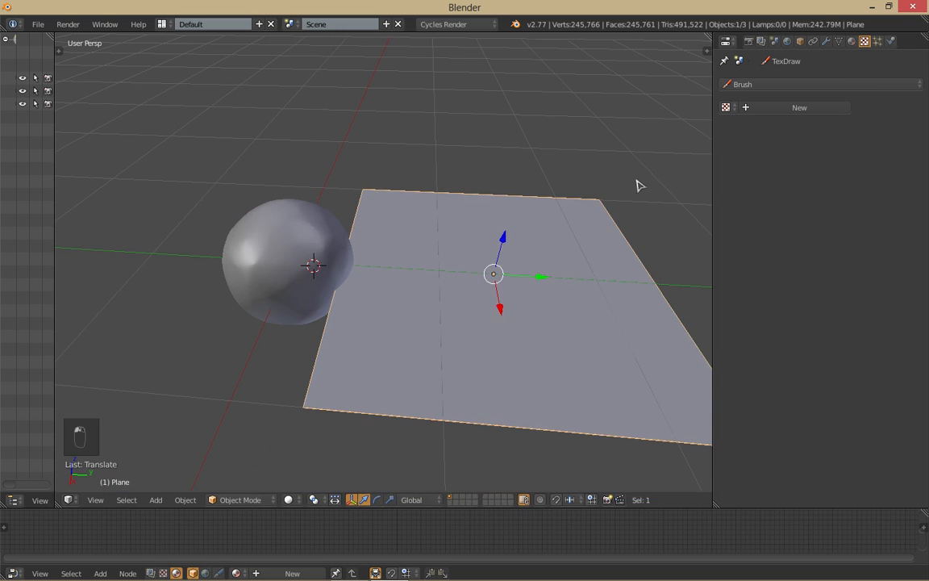
key("s")
left_click(587, 234)
Step: Add a Multiresolution modifier to the plane and subdivide it up to level 5
scroll(645, 213, "up", 4)
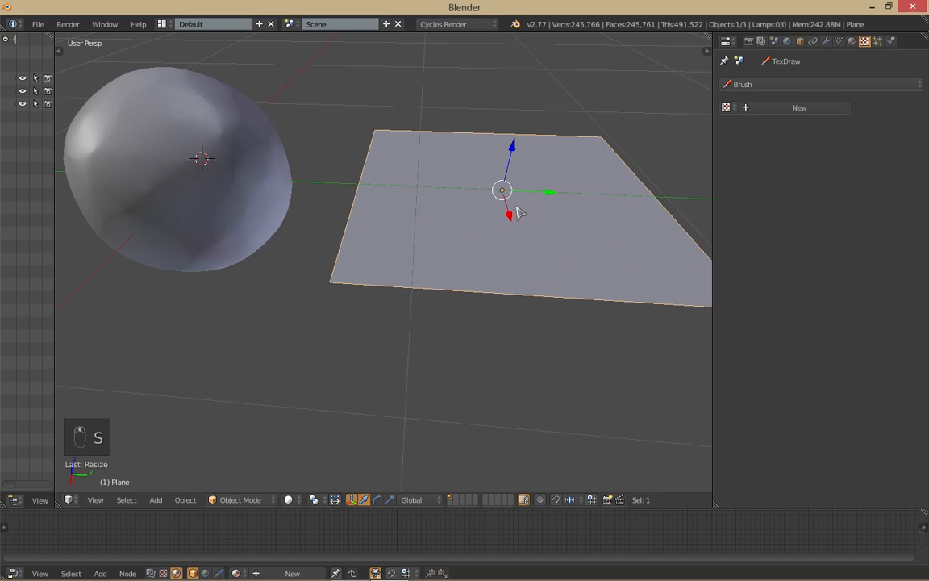
left_click(826, 42)
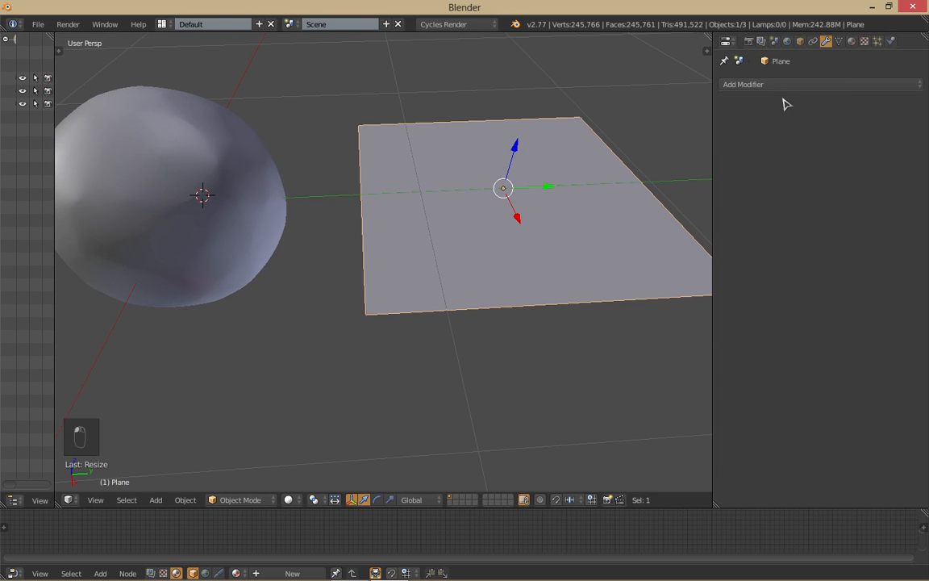
left_click(786, 84)
left_click(695, 226)
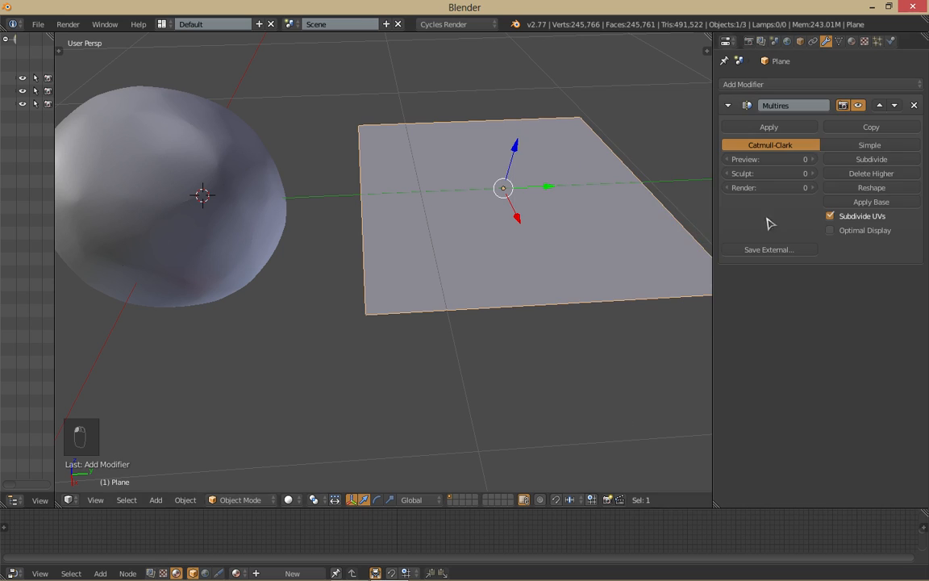
left_click(860, 160)
left_click(860, 161)
left_click(859, 160)
left_click(860, 160)
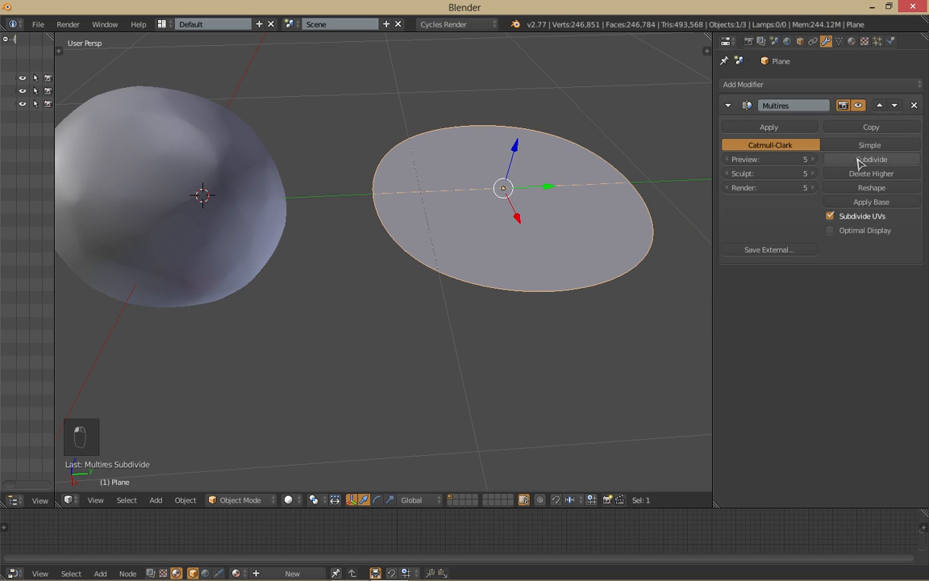
Step: Add a Displace modifier to the plane and create a new Image or Movie texture for it
left_click(851, 41)
left_click(863, 41)
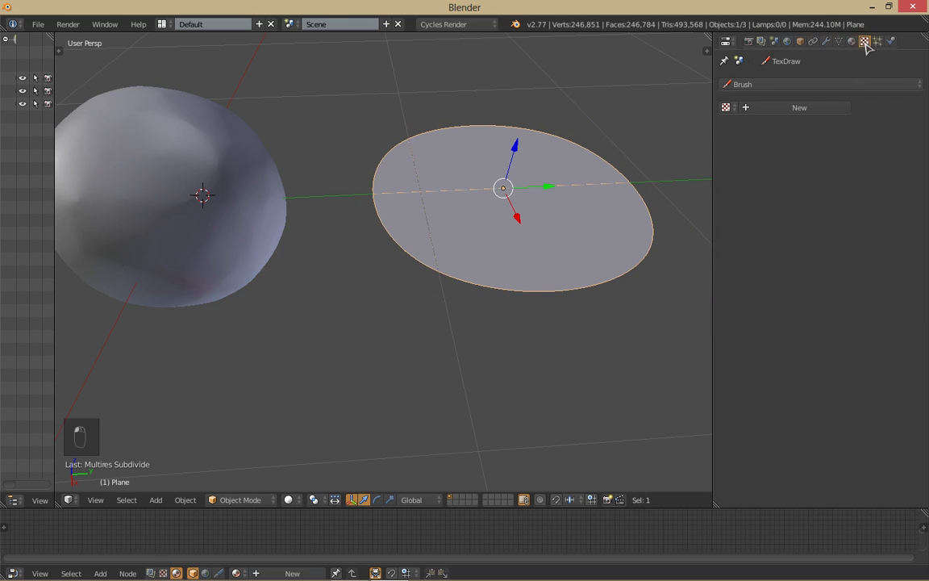
left_click(825, 41)
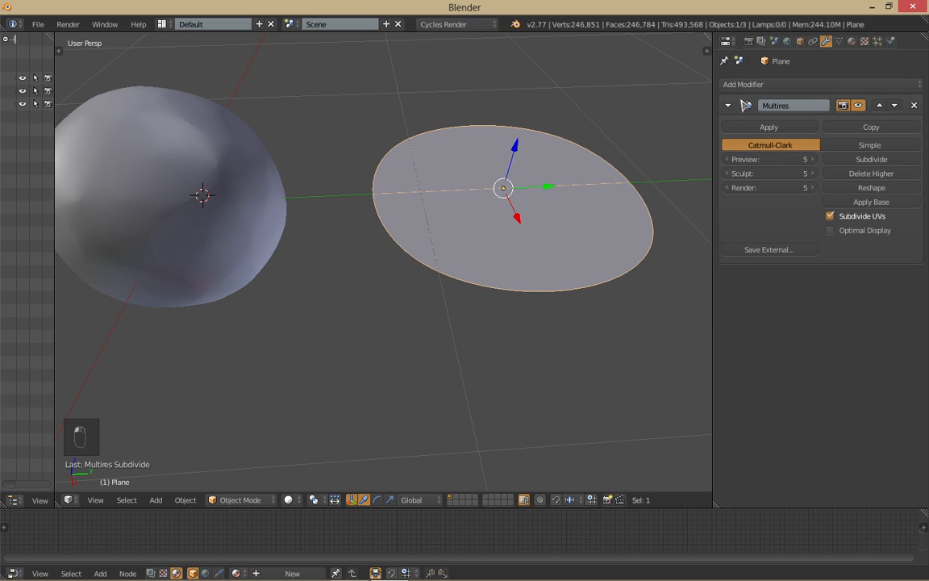
left_click(794, 84)
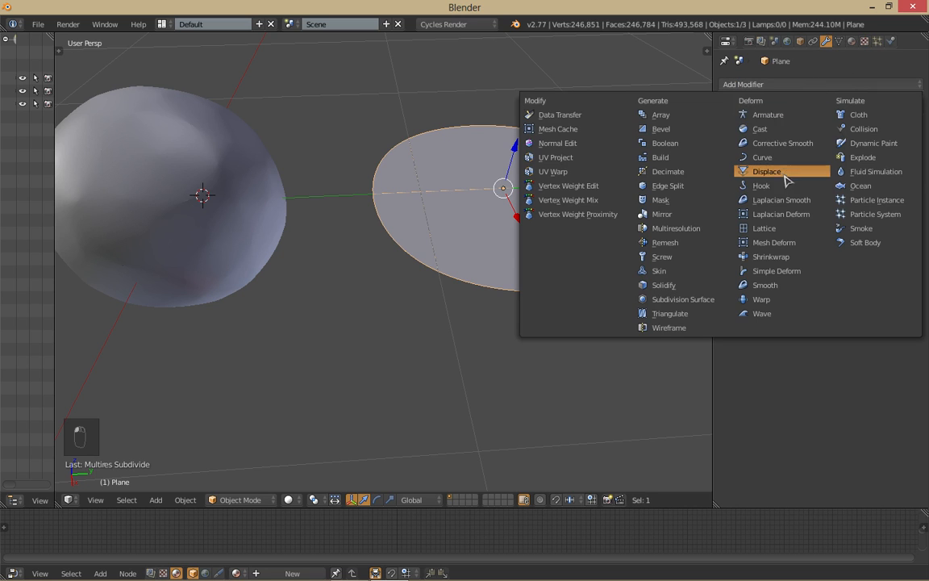
left_click(786, 181)
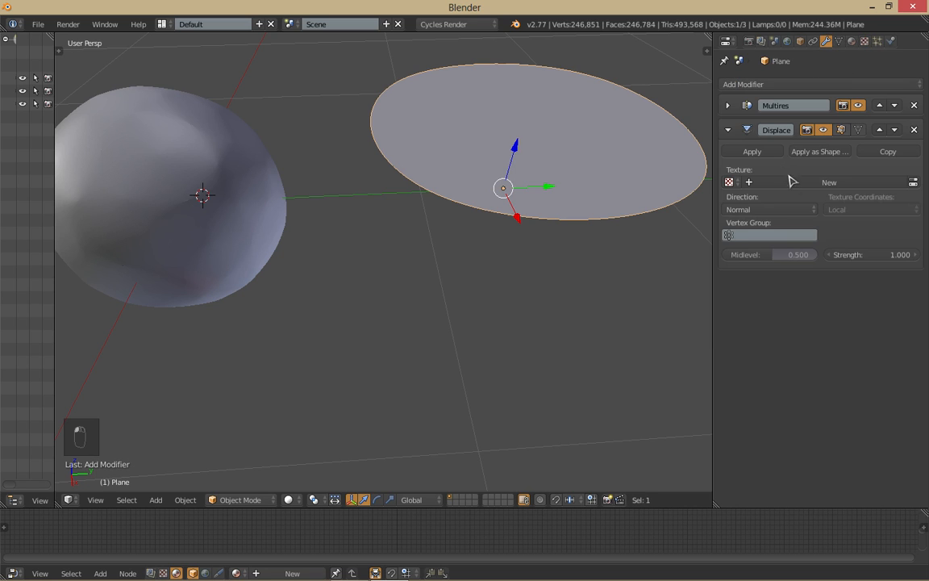
left_click(913, 183)
left_click(794, 110)
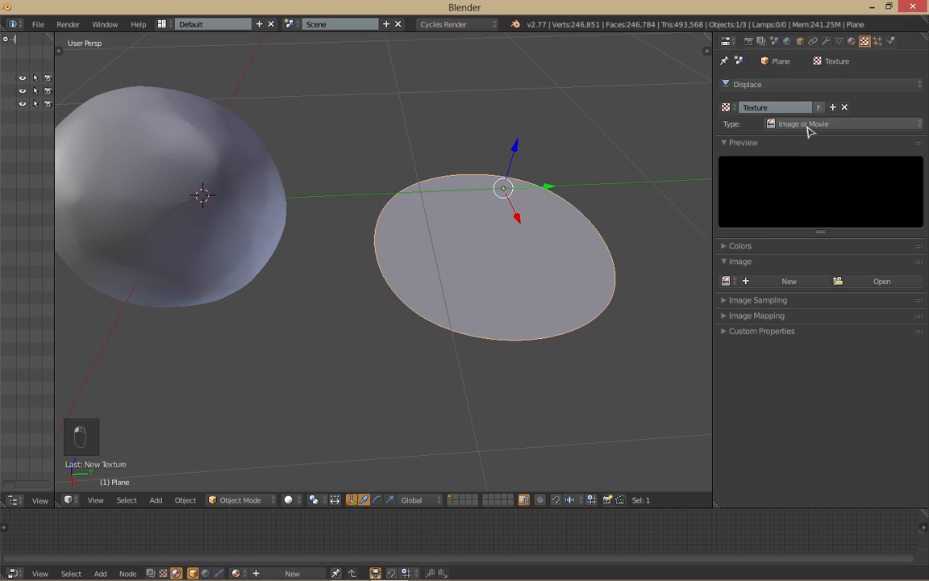
Step: Load FotoDes.png from the Desktop folder as the displacement texture's image, browsing the files as thumbnails
left_click(866, 284)
left_click(40, 163)
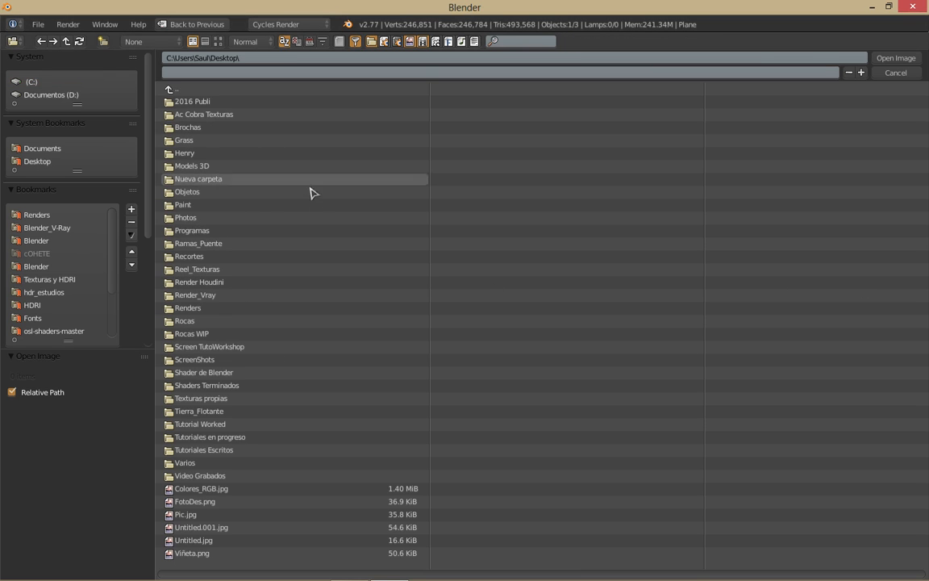
left_click(193, 42)
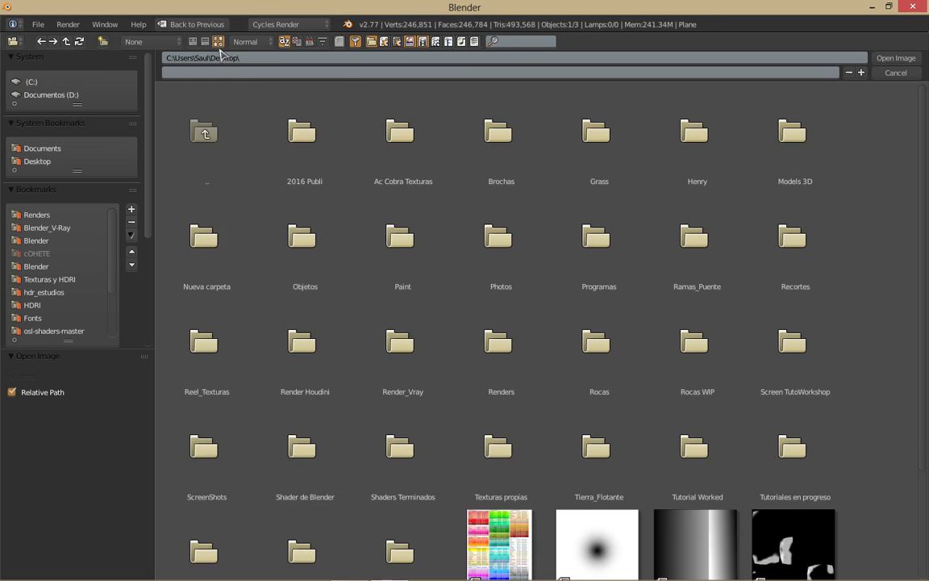
scroll(460, 375, "down", 3)
double_click(611, 432)
Step: Examine the displaced plane from several angles against the black spot in its texture image
middle_click_drag(575, 259, 544, 250)
middle_click_drag(532, 215, 501, 270)
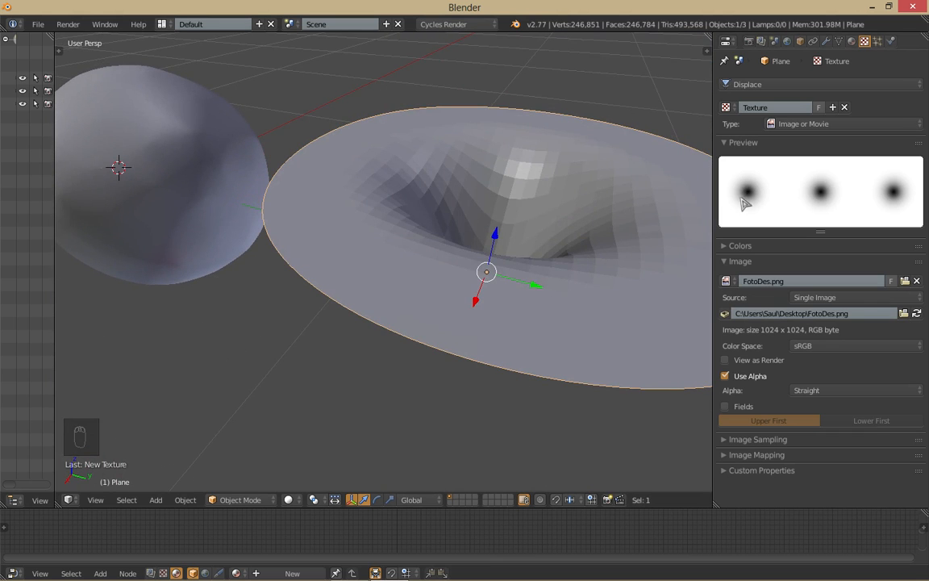
middle_click_drag(635, 238, 602, 311)
middle_click_drag(609, 368, 616, 381)
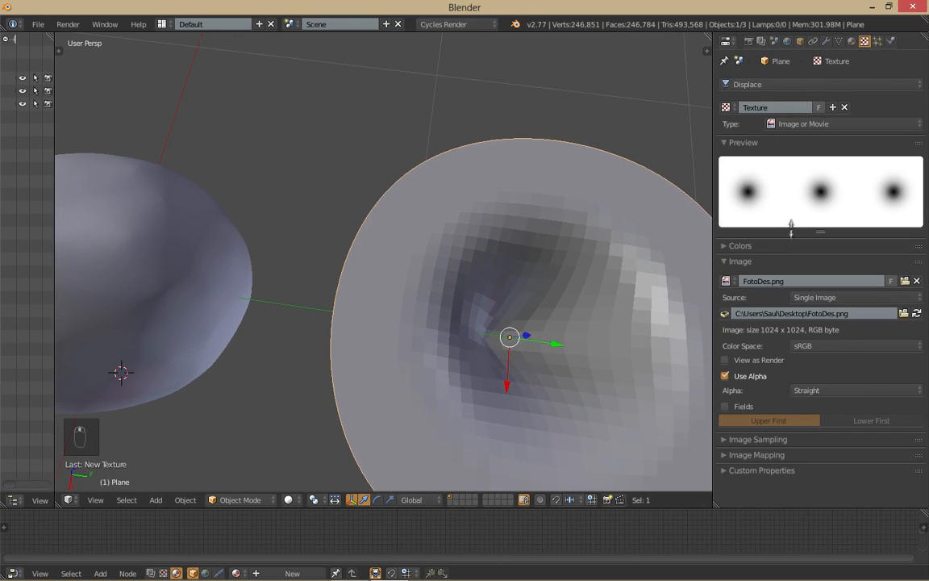
middle_click_drag(595, 321, 649, 251)
middle_click_drag(698, 223, 636, 295)
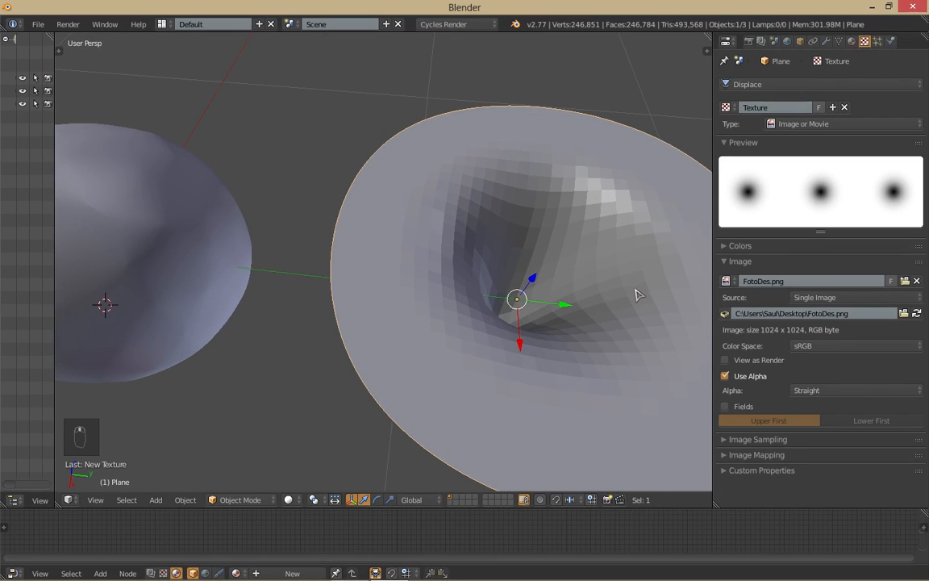
middle_click_drag(554, 342, 564, 266)
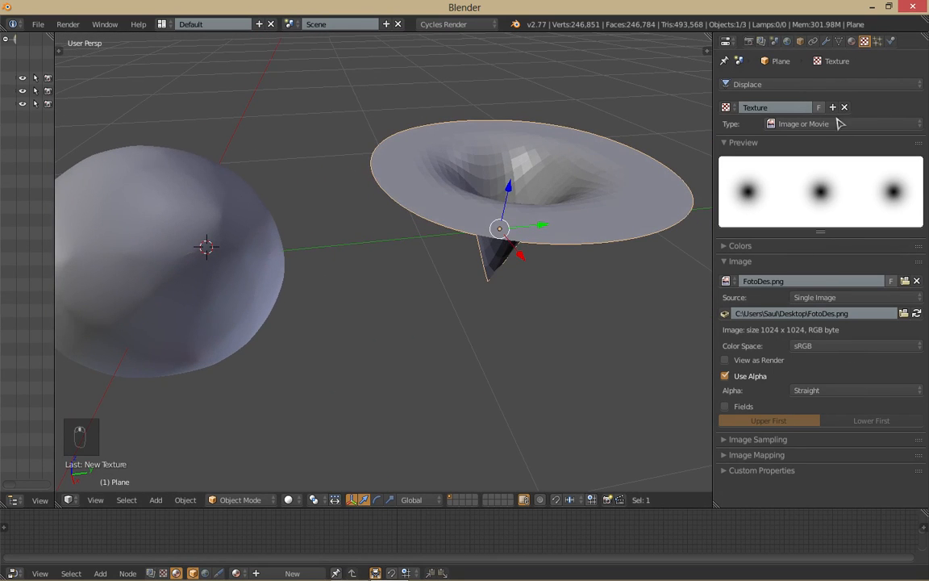
Step: Try strengths of -1 and 0 on the plane's Displace modifier
left_click(826, 41)
left_click(853, 254)
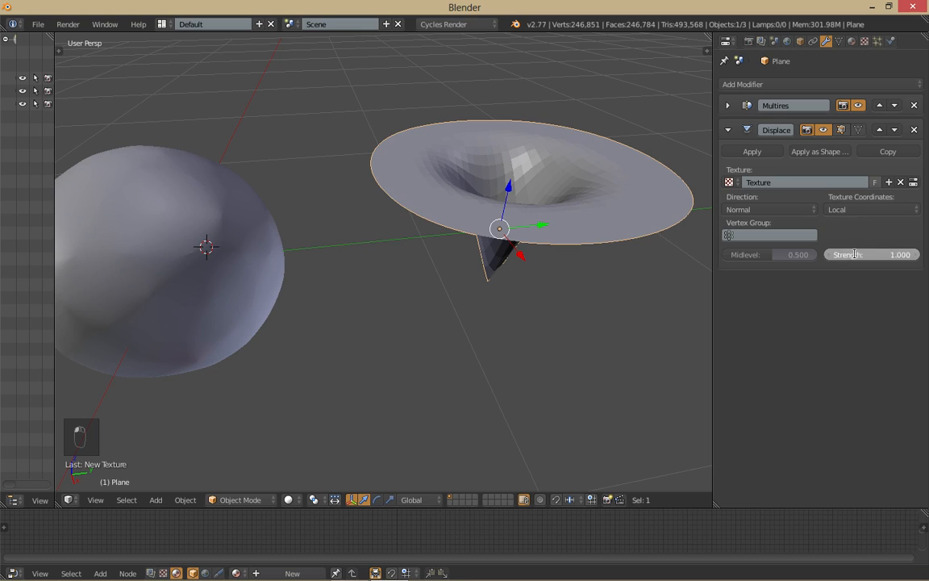
type("-1")
key("Return")
left_click(853, 254)
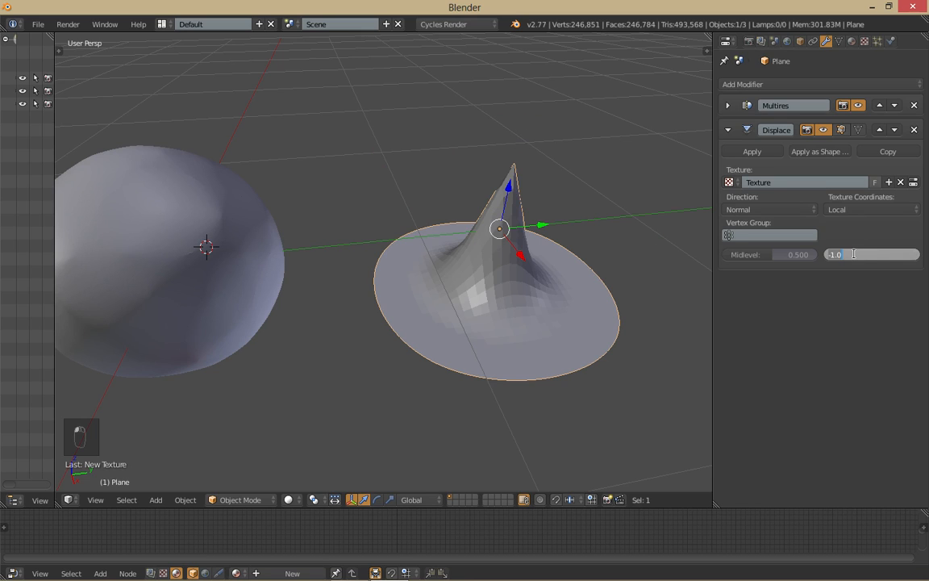
type("0")
key("Return")
Step: Set the strength of the plane's Displace modifier to 0.5 and inspect the dent
left_click(853, 254)
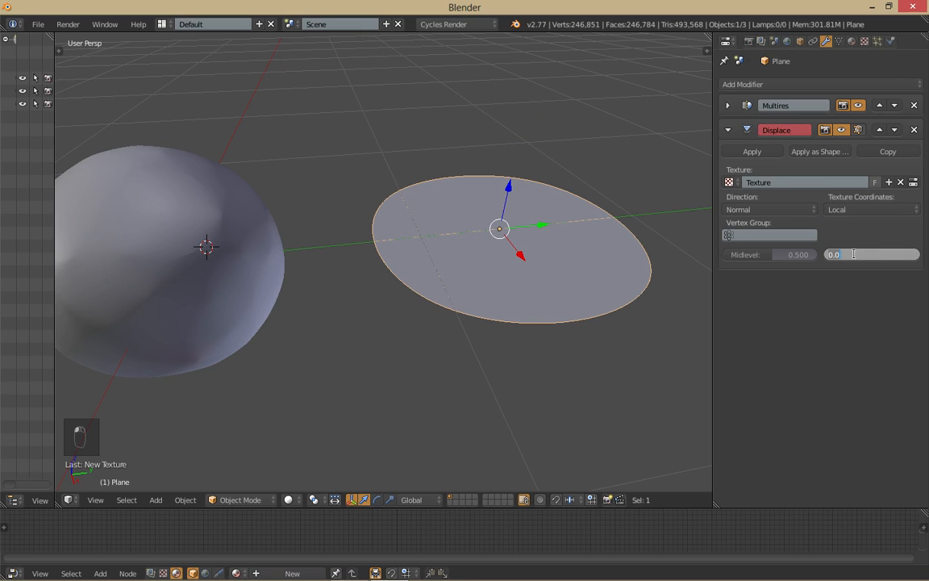
type("0.5")
key("Return")
middle_click_drag(668, 258, 589, 253)
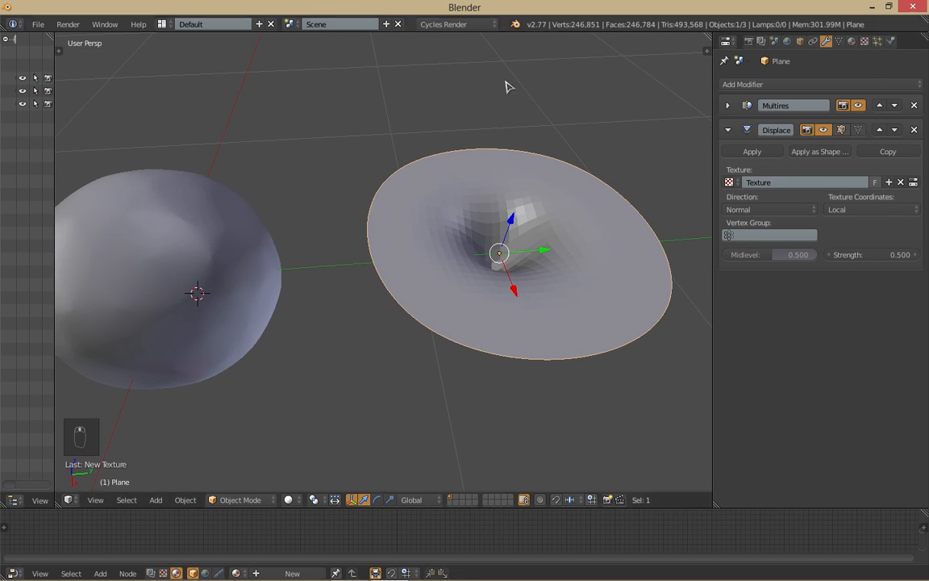
middle_click_drag(492, 270, 483, 233)
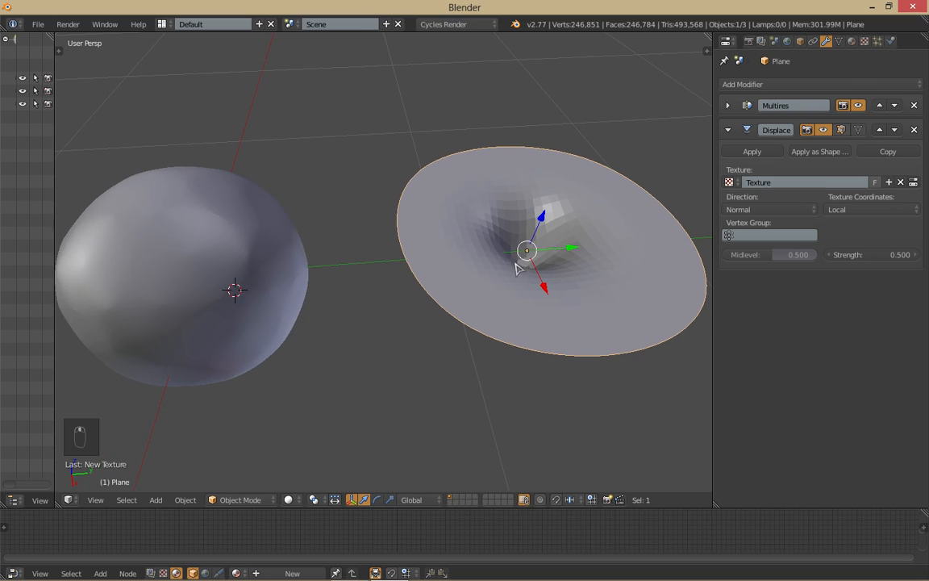
Step: Delete the demonstration plane and select the ico sphere
key("x")
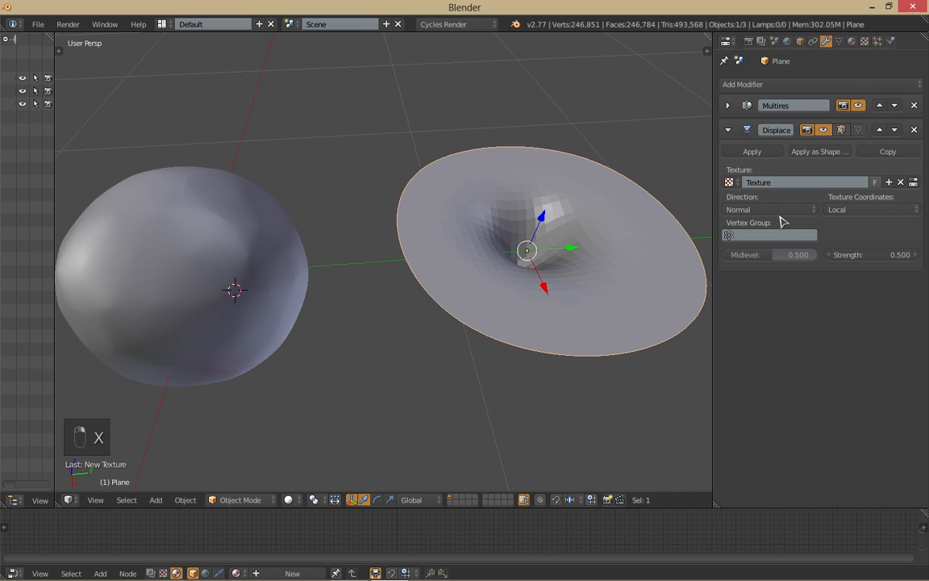
left_click(914, 182)
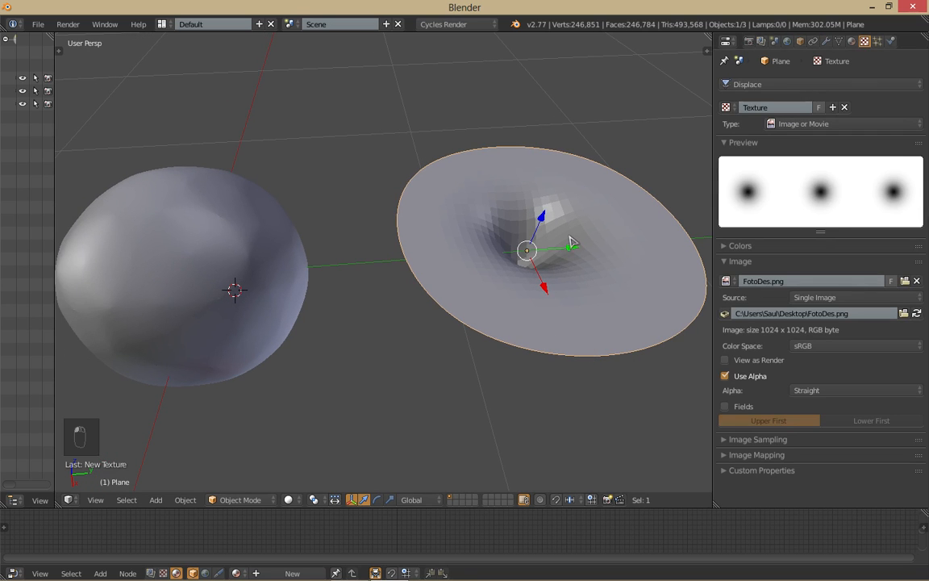
key("x")
left_click(513, 213)
middle_click_drag(156, 334, 310, 314)
right_click(404, 291)
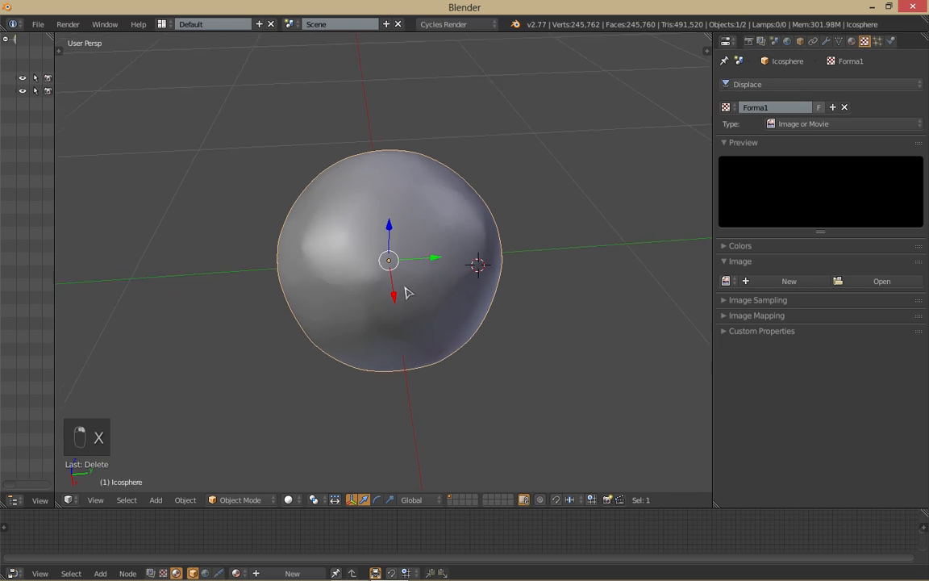
Step: Change the ico sphere's Forma1 displacement texture to the Blend type with vertical orientation
scroll(408, 283, "up", 2)
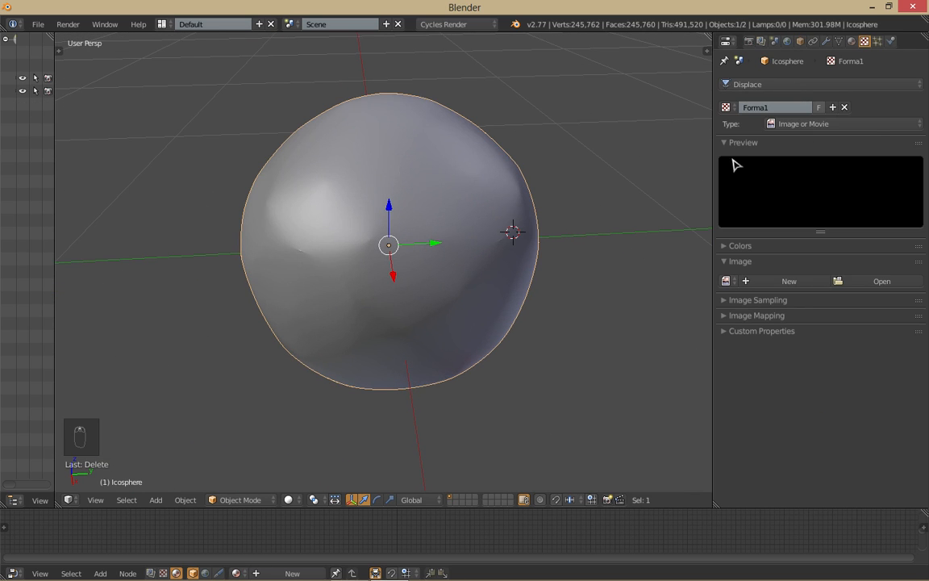
left_click(839, 124)
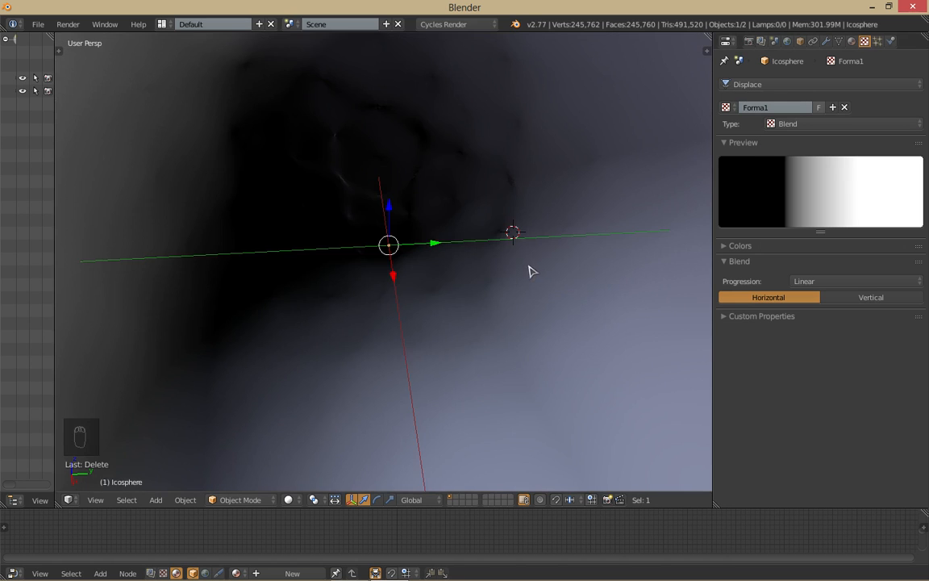
scroll(524, 266, "down", 7)
mouse_move(518, 280)
middle_mouse_down()
mouse_move(527, 233)
mouse_move(502, 232)
mouse_move(490, 291)
mouse_move(500, 294)
mouse_move(491, 284)
mouse_move(508, 276)
middle_mouse_up()
left_click(838, 300)
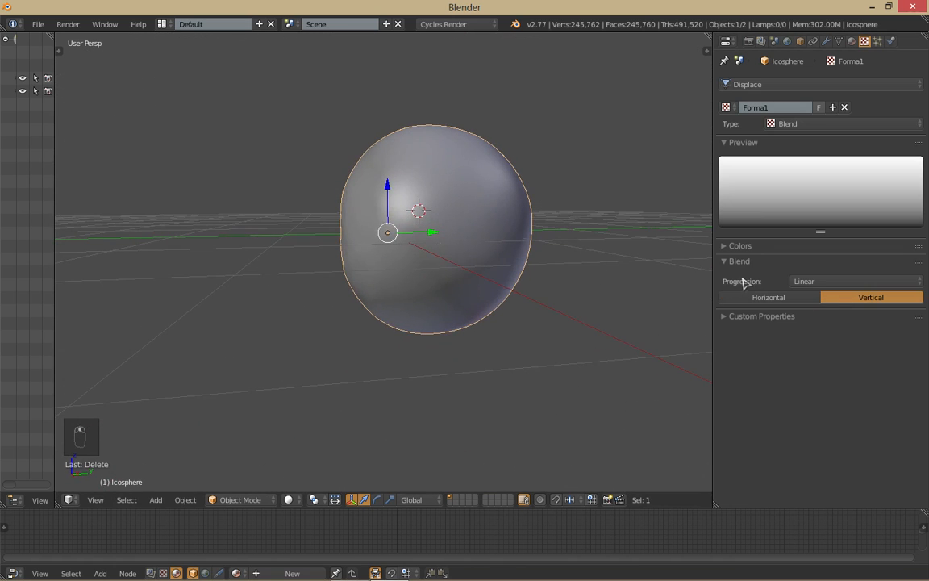
Step: Compare the Blend texture's horizontal and vertical orientations on the sphere from the top view
left_click(770, 297)
mouse_move(581, 290)
middle_mouse_down()
mouse_move(554, 287)
mouse_move(560, 305)
middle_mouse_up()
middle_click_drag(403, 230, 498, 402)
key("KP_7")
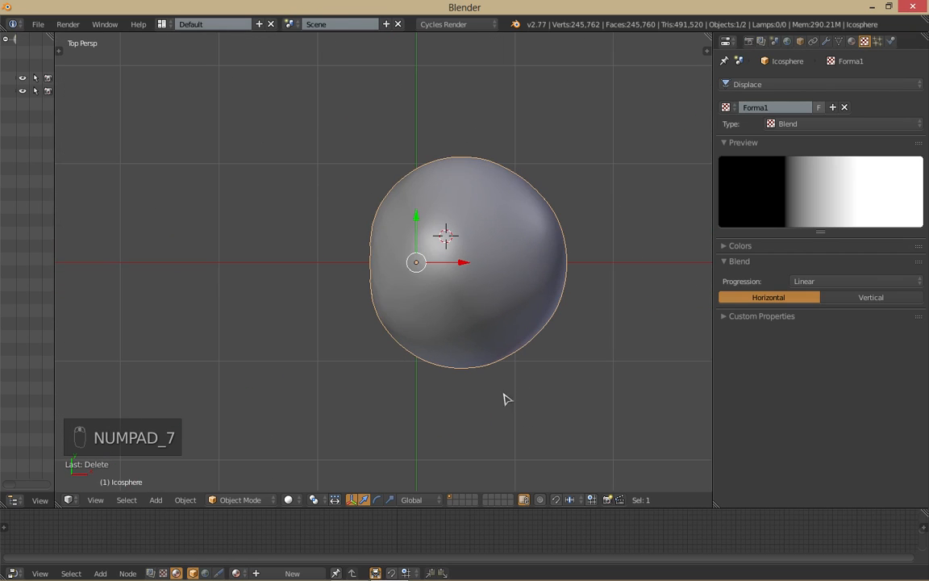
left_click(866, 297)
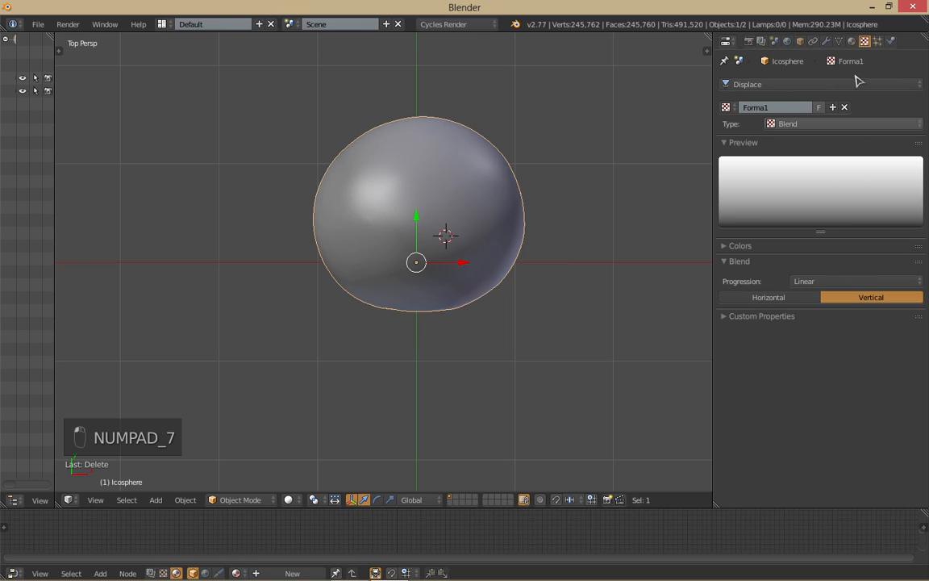
Step: Toggle the Displace modifier's viewport visibility to compare the sphere with and without displacement
left_click(826, 40)
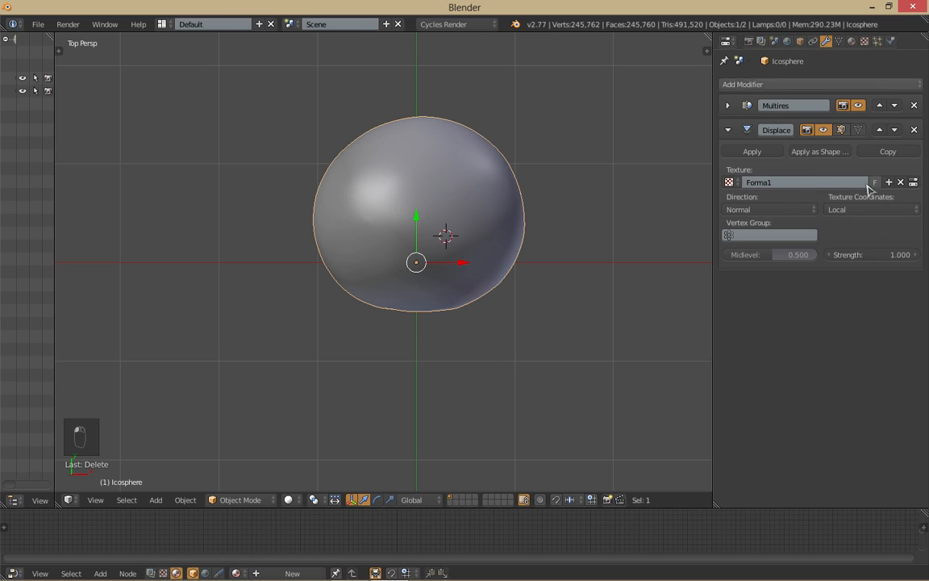
left_click(828, 129)
left_click(828, 129)
left_click(828, 129)
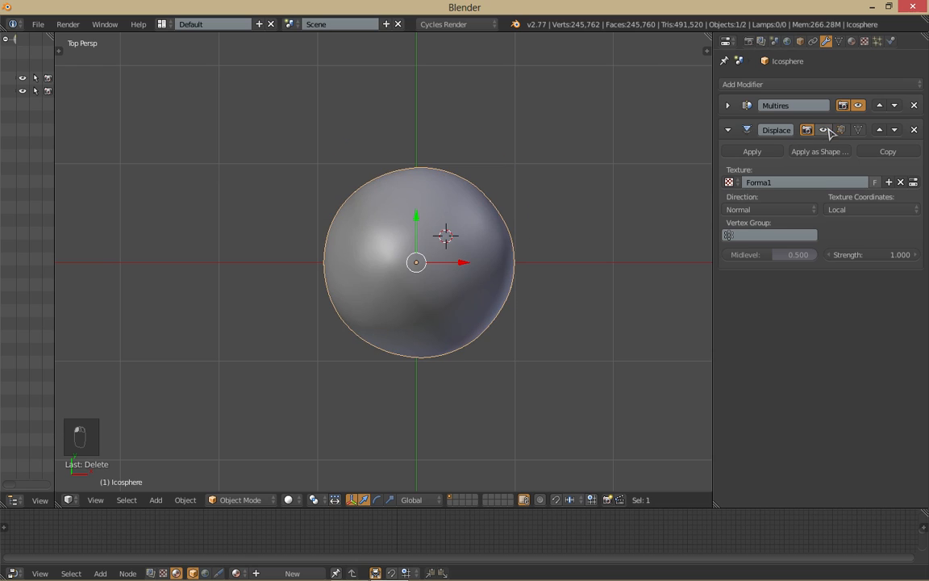
Step: Change the Forma1 texture type to Clouds and inspect the displaced sphere up close
left_click(864, 40)
left_click(818, 123)
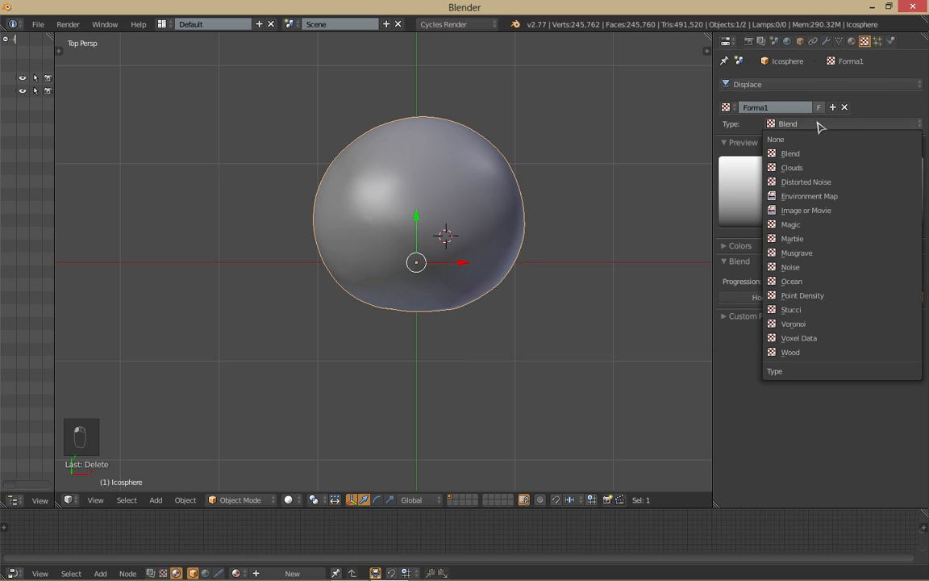
left_click(794, 167)
middle_click_drag(542, 304, 541, 279)
middle_click_drag(487, 295, 443, 302)
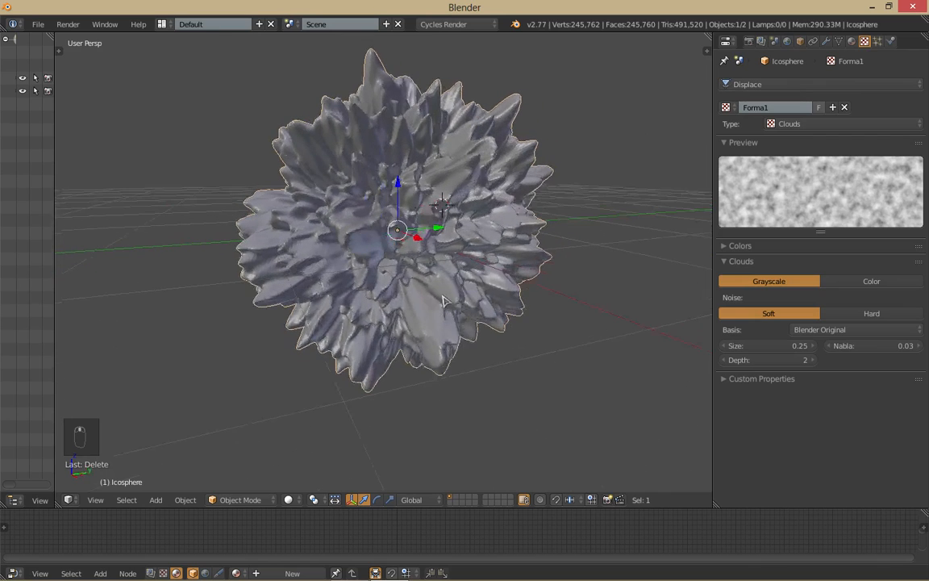
scroll(490, 287, "up", 2)
middle_click_drag(493, 287, 487, 308)
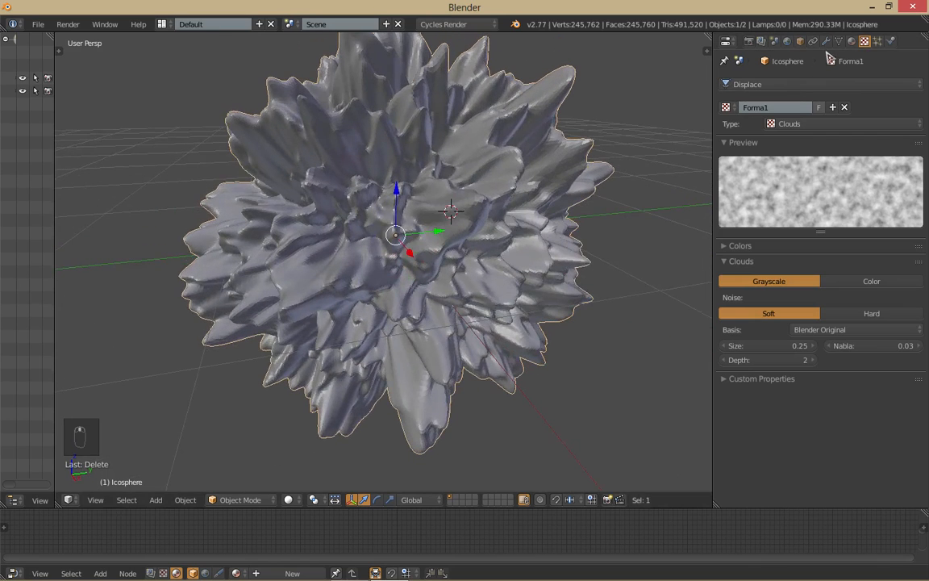
Step: Set the strength of the ico sphere's Displace modifier to 0.1
left_click(826, 42)
left_click(857, 252)
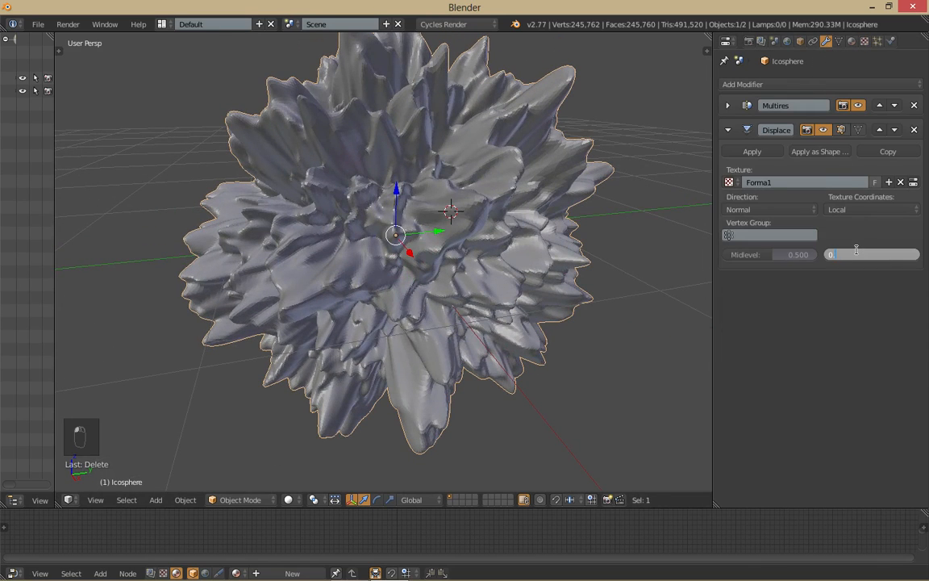
type("0.1")
key("Return")
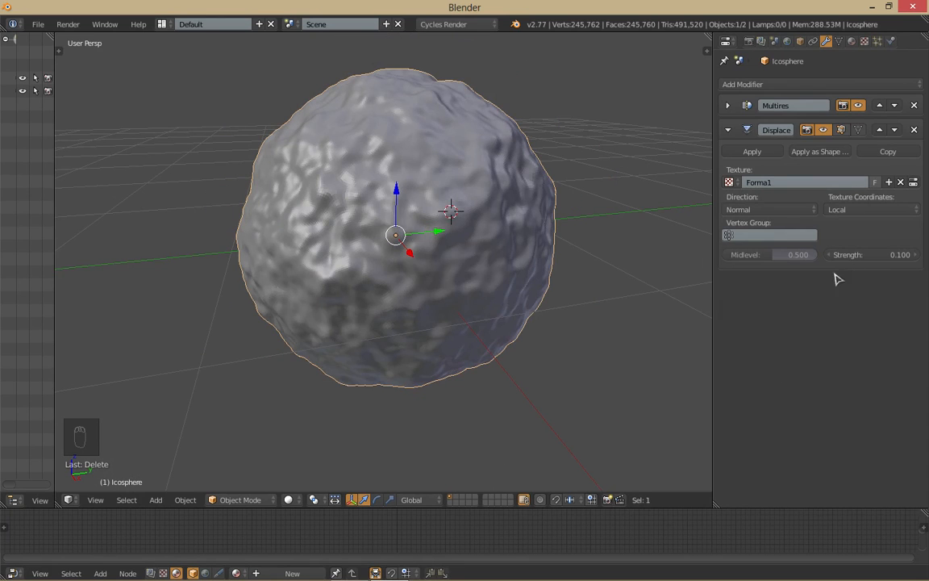
middle_click_drag(636, 269, 613, 292)
middle_click_drag(450, 371, 463, 317)
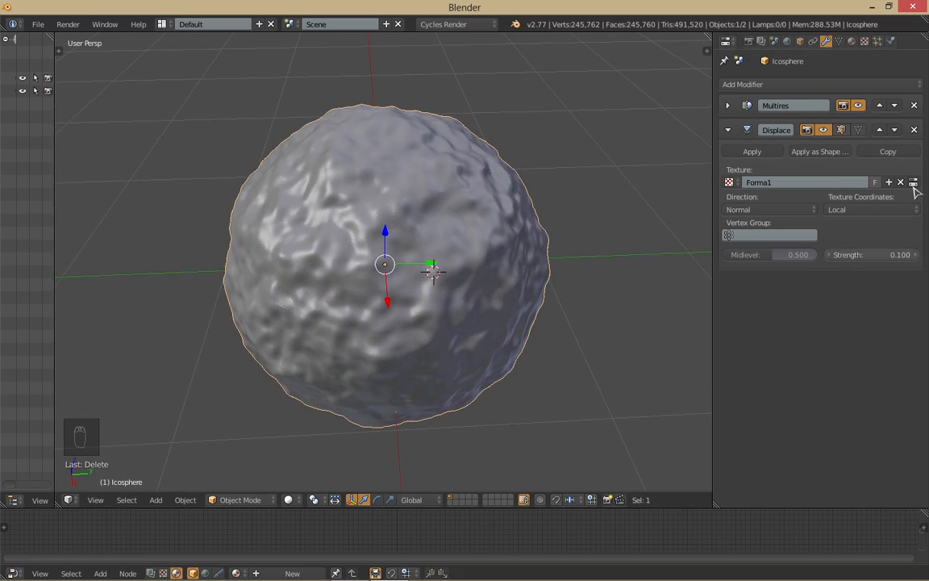
Step: Set the depth of the Forma1 Clouds texture to 10 and inspect the surface detail
left_click(864, 42)
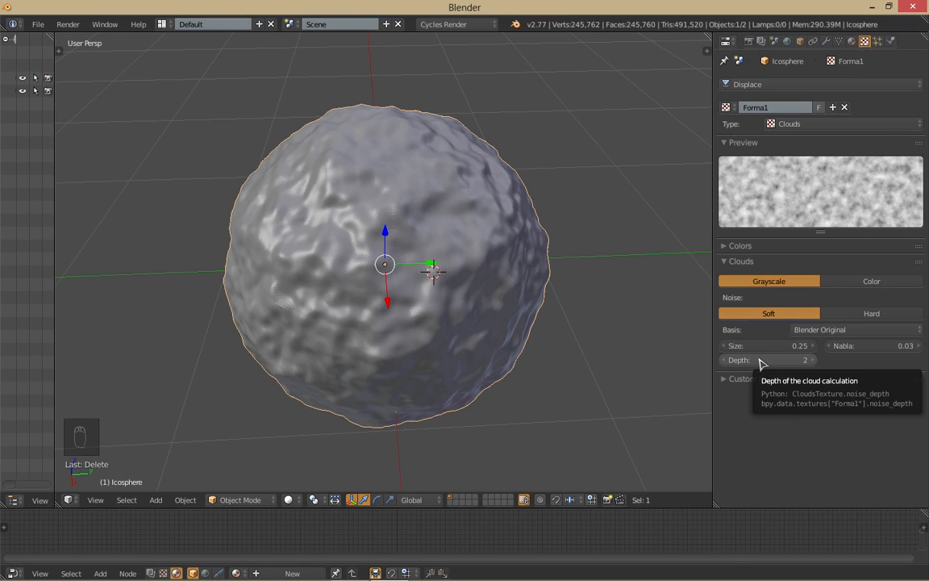
left_click(758, 360)
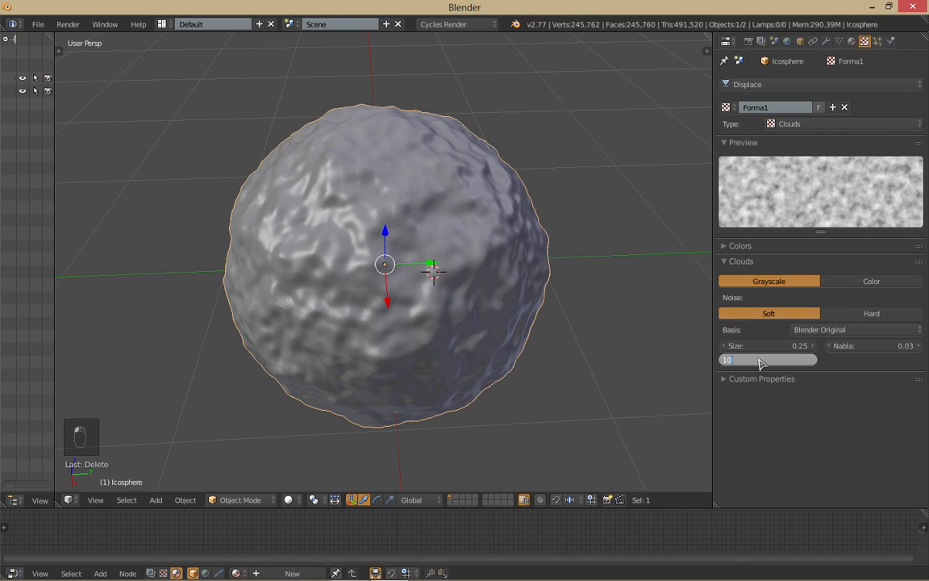
type("10")
key("Return")
scroll(500, 325, "up", 5)
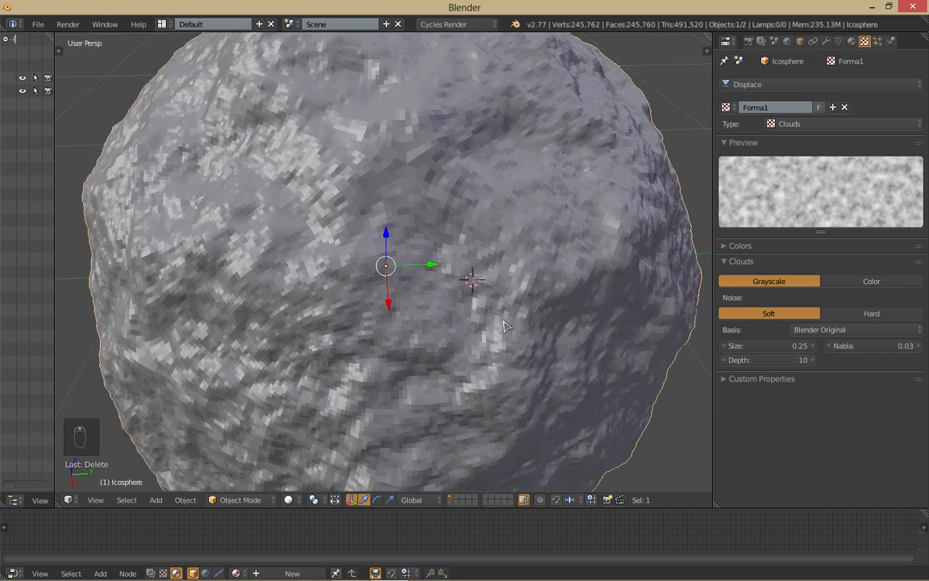
middle_click_drag(500, 322, 544, 302)
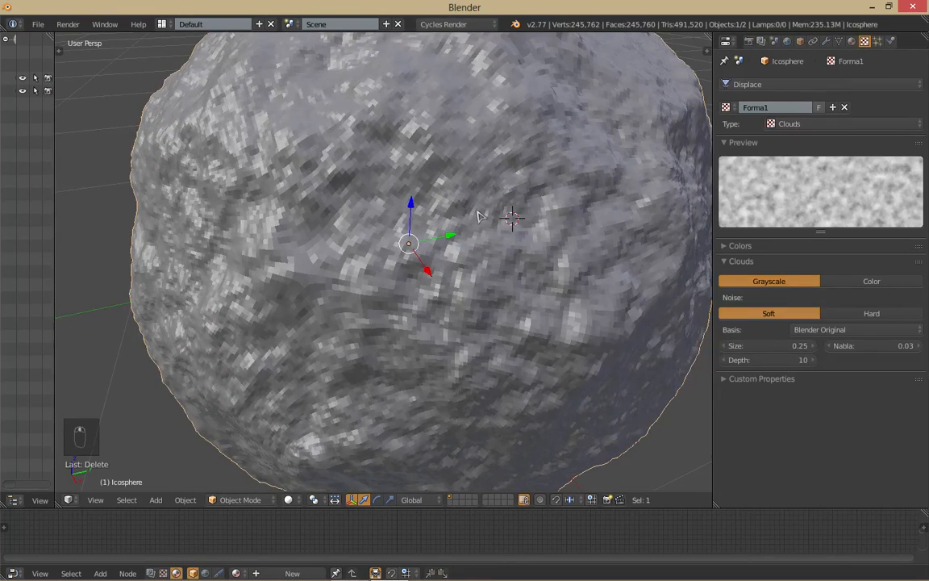
Step: Apply smooth shading to the ico sphere
key("z")
left_click(432, 271)
scroll(460, 274, "down", 3)
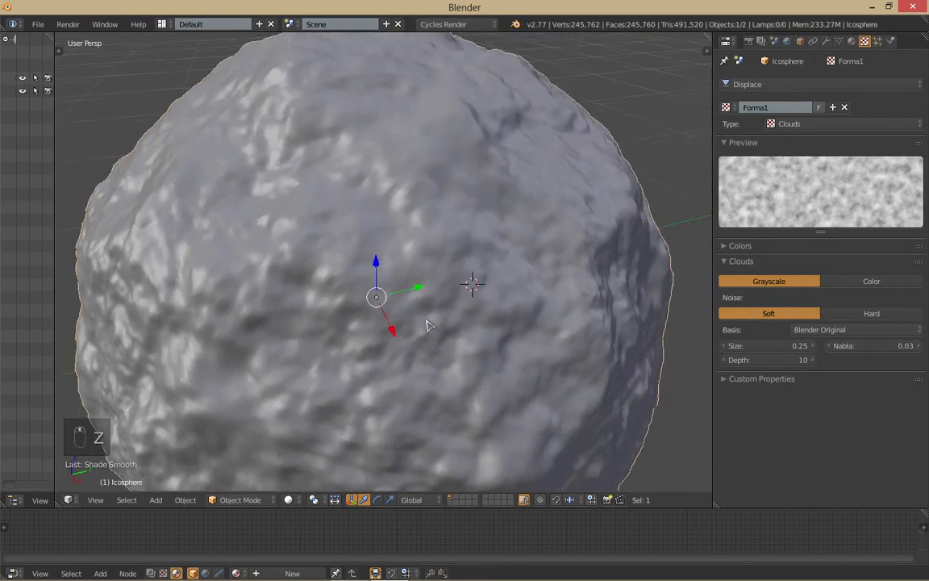
middle_click_drag(465, 315, 472, 259, "shift")
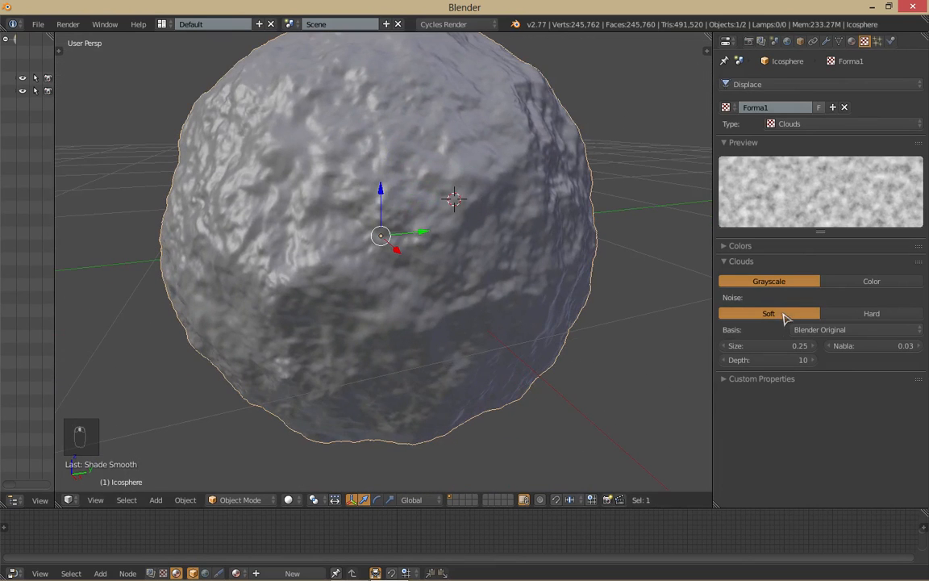
Step: Set the noise size of the Forma1 Clouds texture to 0.1
left_click(773, 345)
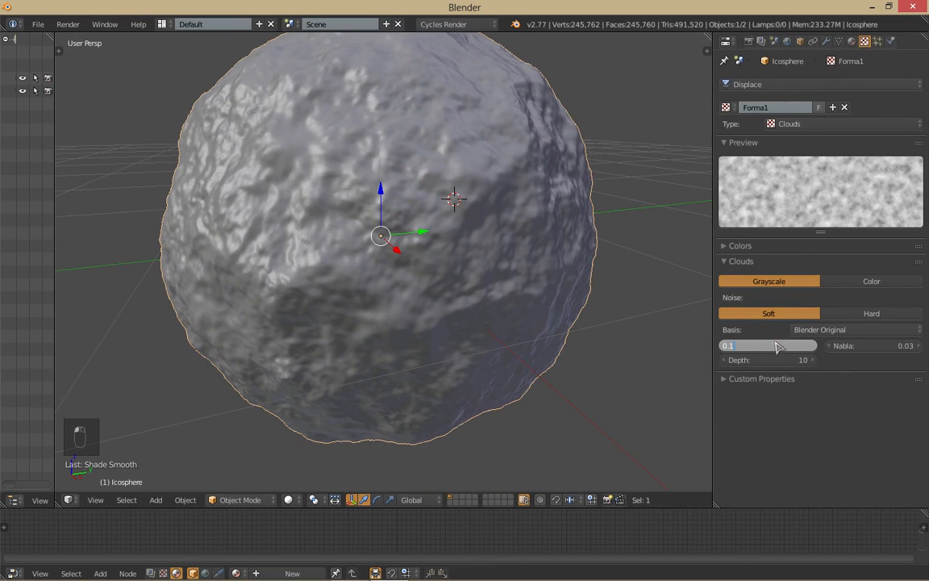
type("0.1")
key("Return")
Step: Set the Clouds texture's noise size to 0.6 and examine the sphere from several angles
left_click(772, 342)
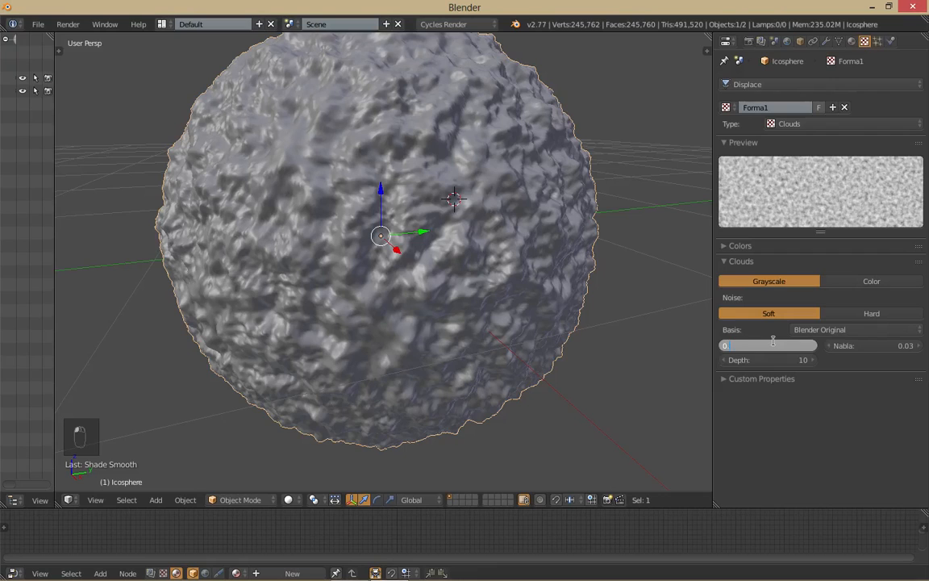
type("0.6")
key("Return")
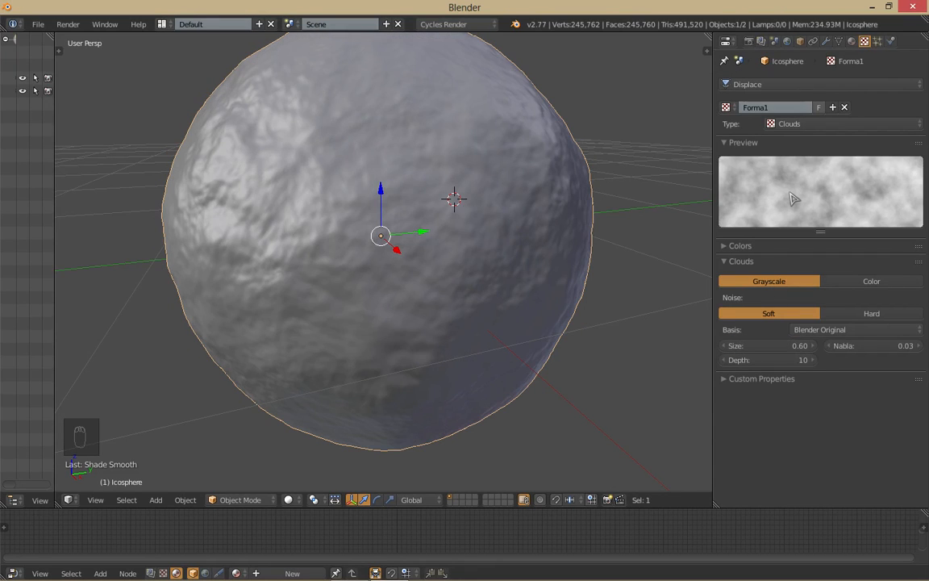
scroll(541, 295, "down", 2)
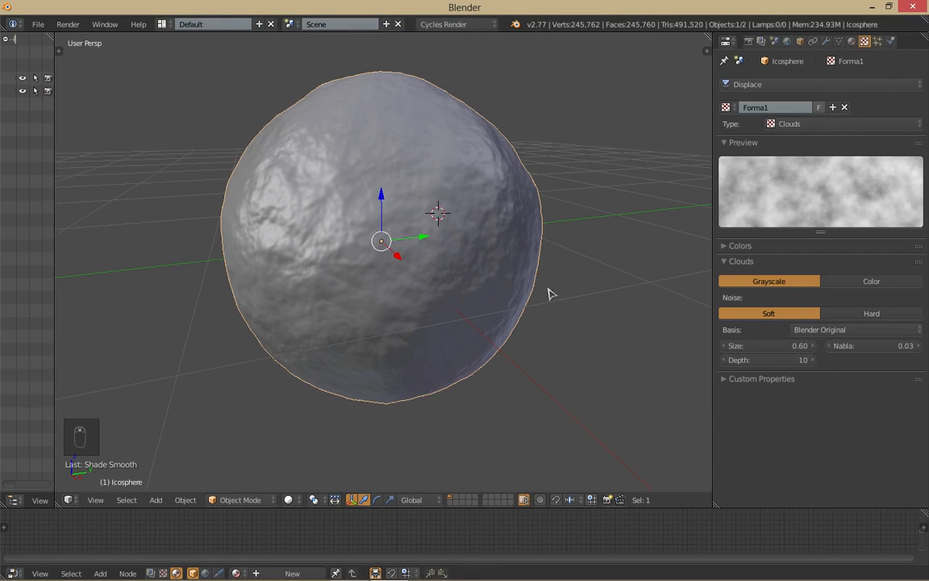
middle_click_drag(666, 256, 576, 259)
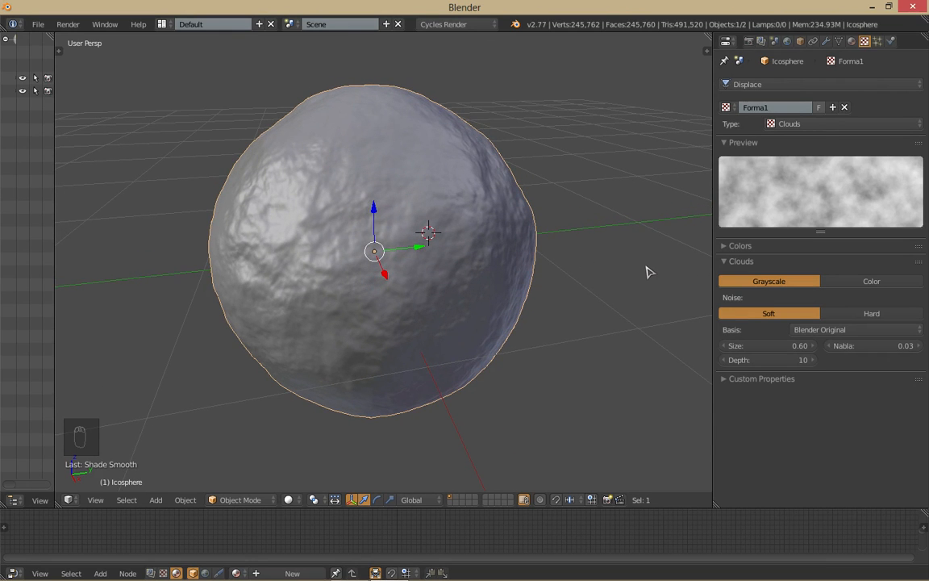
middle_click_drag(650, 271, 563, 287)
middle_click_drag(408, 360, 532, 339)
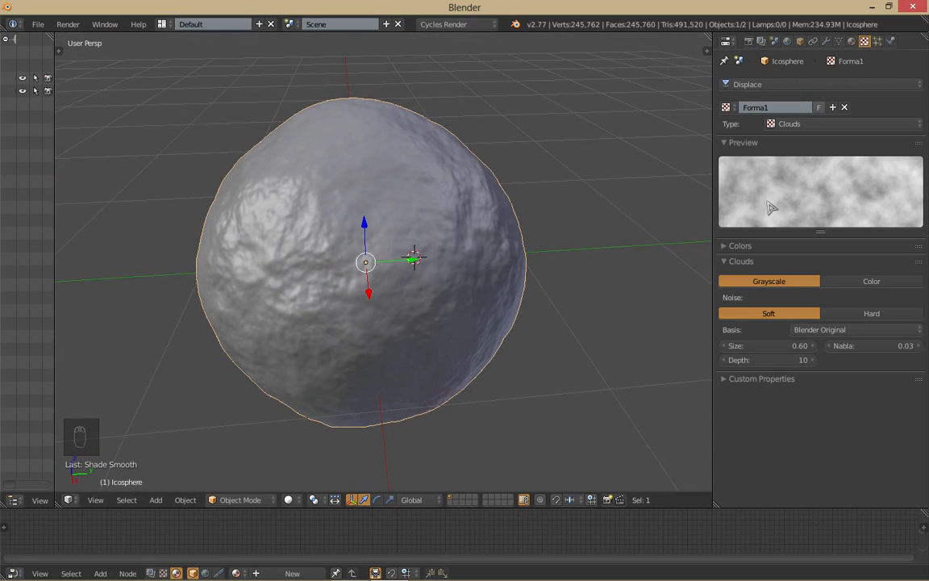
mouse_move(523, 264)
middle_mouse_down()
mouse_move(448, 269)
mouse_move(603, 244)
mouse_move(609, 269)
mouse_move(584, 331)
mouse_move(517, 254)
mouse_move(494, 253)
middle_mouse_up()
Step: Try a noise size of 0.4 for the Forma1 Clouds texture and settle on 0.3
left_click(760, 345)
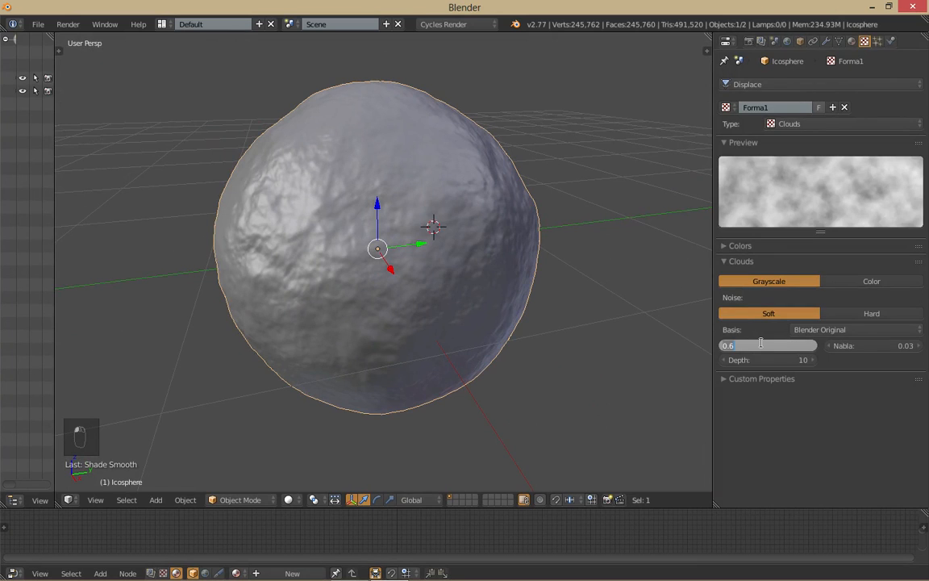
type("0.4")
key("Return")
left_click(760, 342)
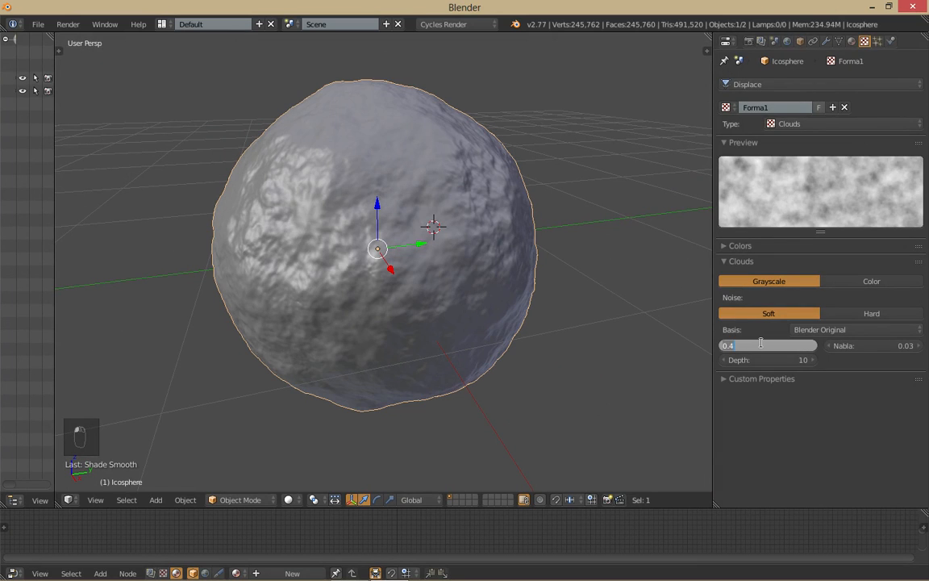
type("0.3")
key("Return")
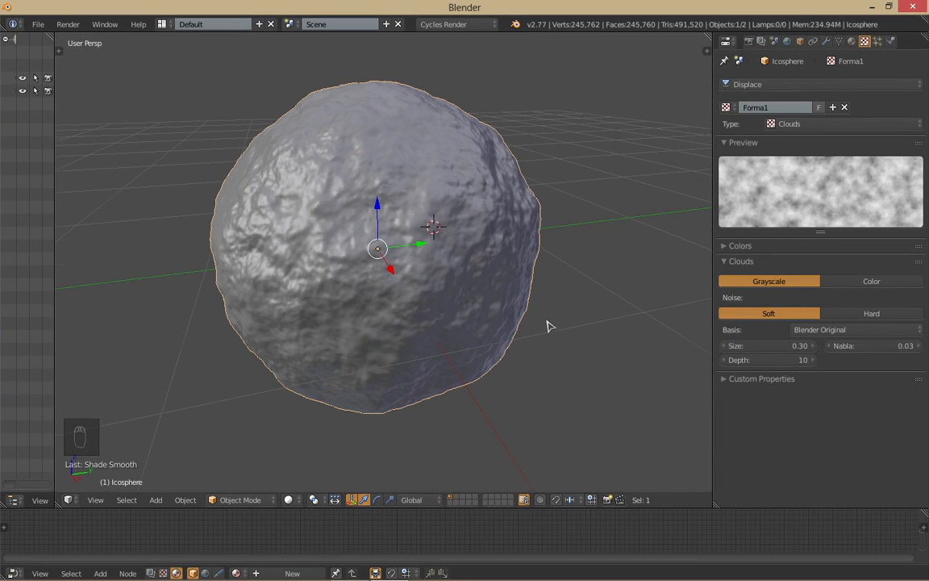
middle_click_drag(545, 325, 534, 321)
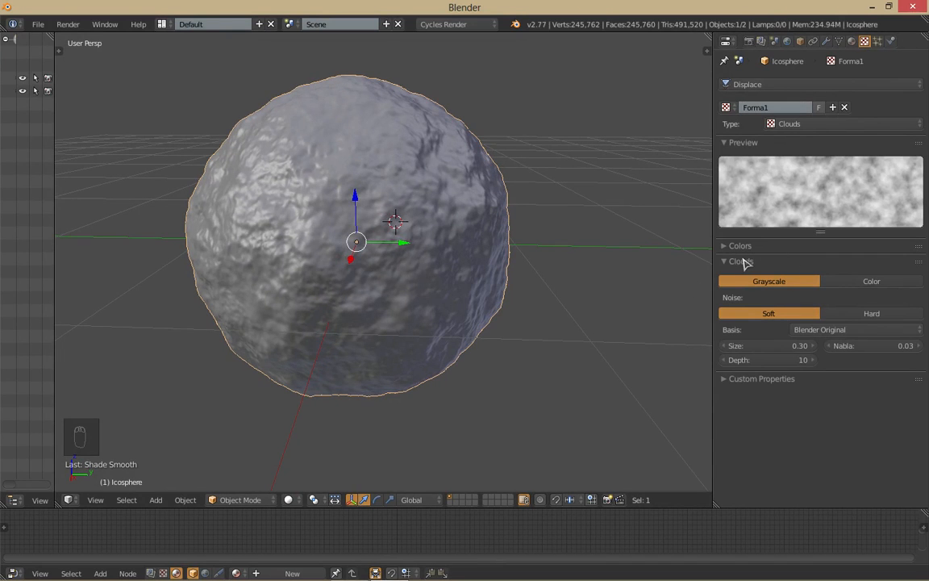
Step: Try hard noise on the Forma1 Clouds texture and return it to soft noise
left_click(824, 314)
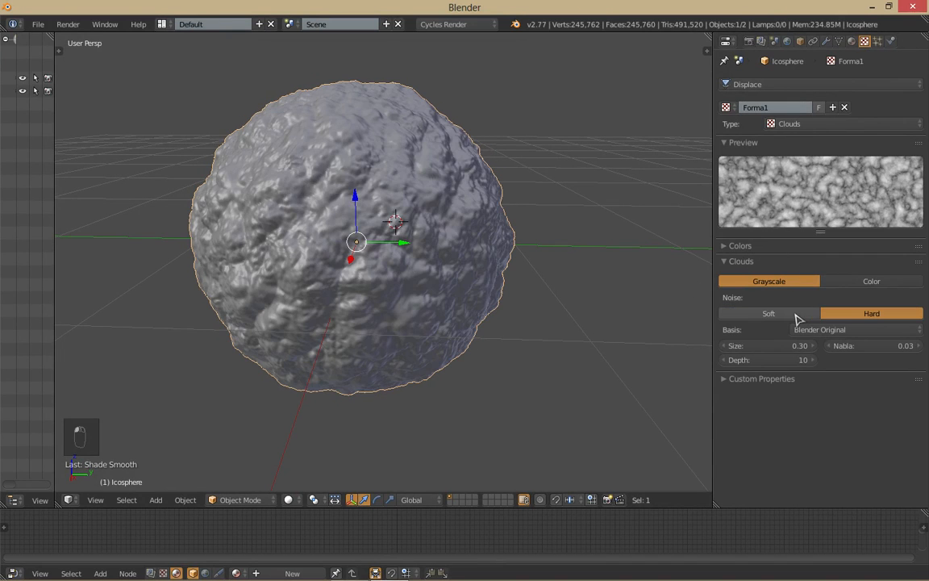
left_click(795, 316)
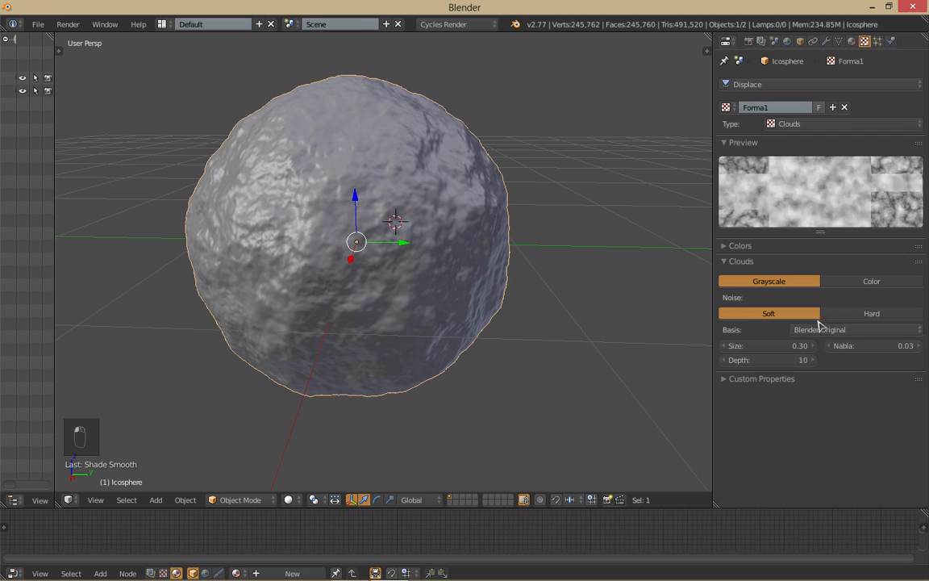
left_click(842, 329)
left_click(842, 329)
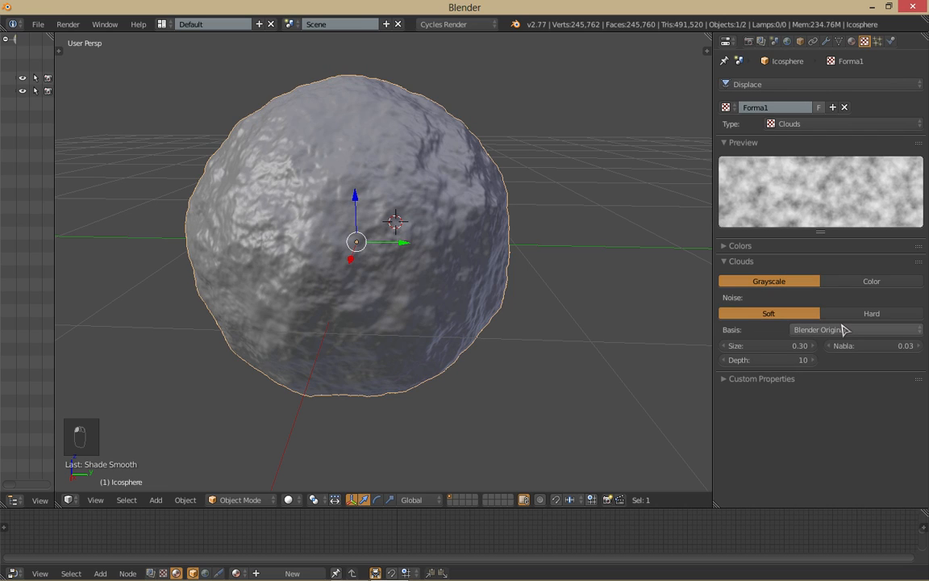
Step: Try Cell Noise, Voronoi Crackle and Voronoi F2-F1 as the noise basis of the Clouds texture
left_click(841, 329)
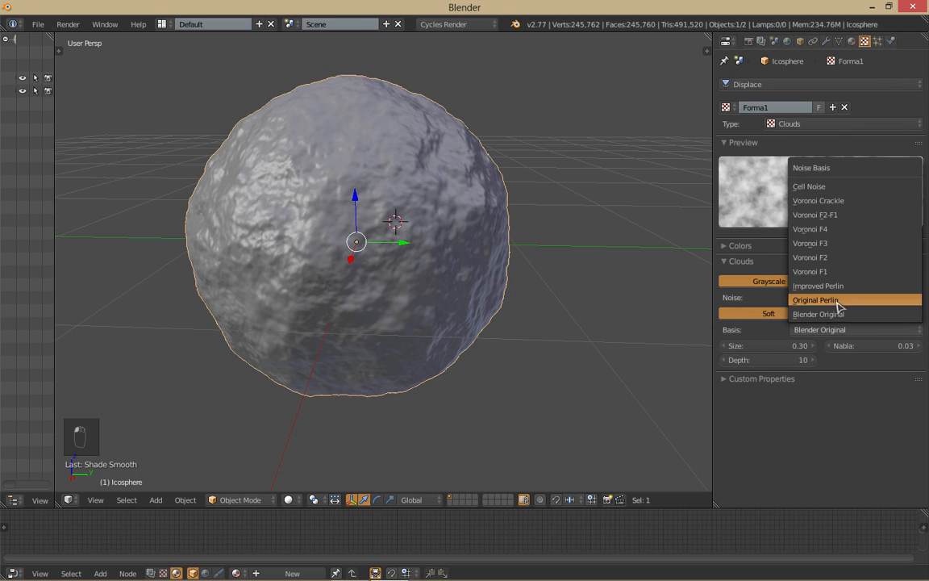
left_click(821, 188)
left_click(815, 329)
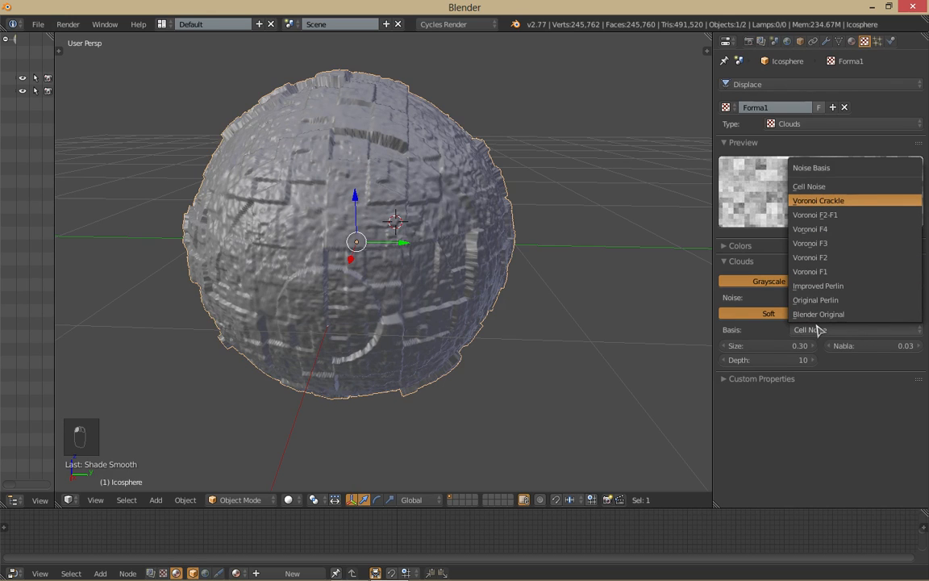
left_click(817, 329)
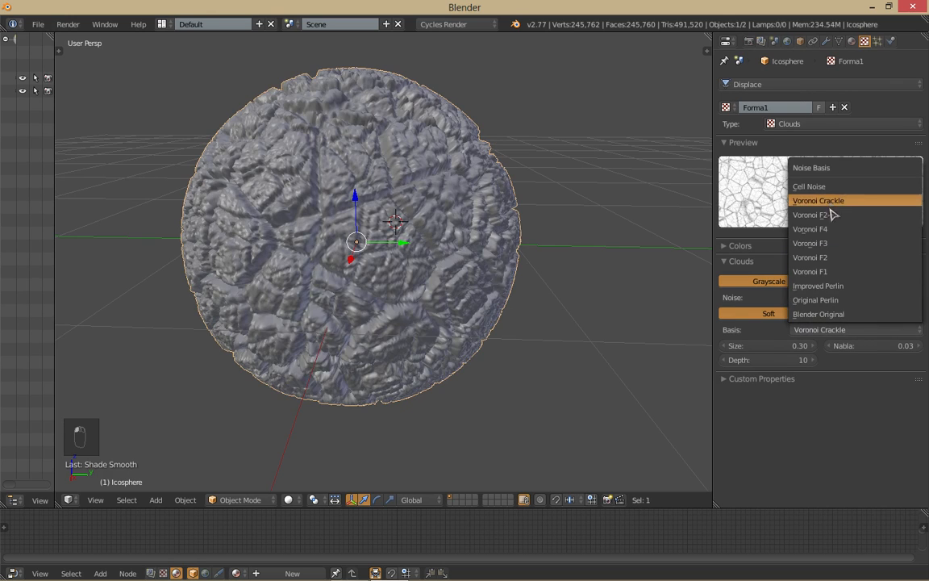
key("Return")
Step: Try the Voronoi F4, F3, F2 and F1 noise bases on the Clouds texture
left_click(804, 330)
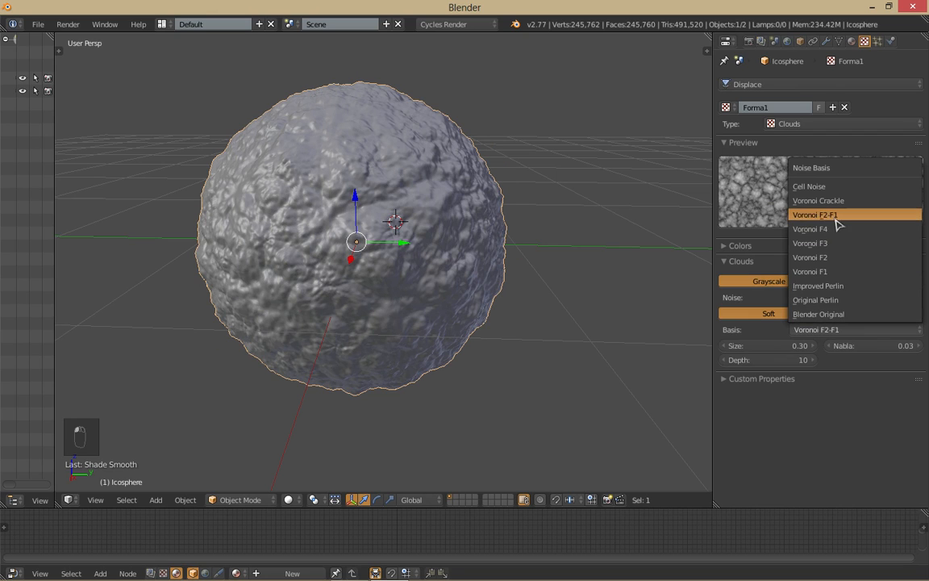
key("Return")
left_click(804, 330)
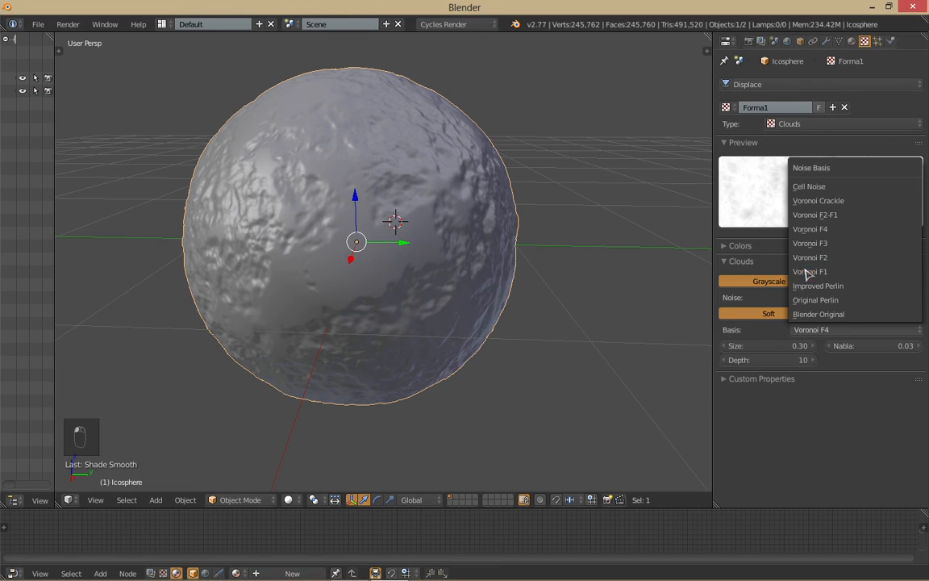
key("Return")
left_click(804, 331)
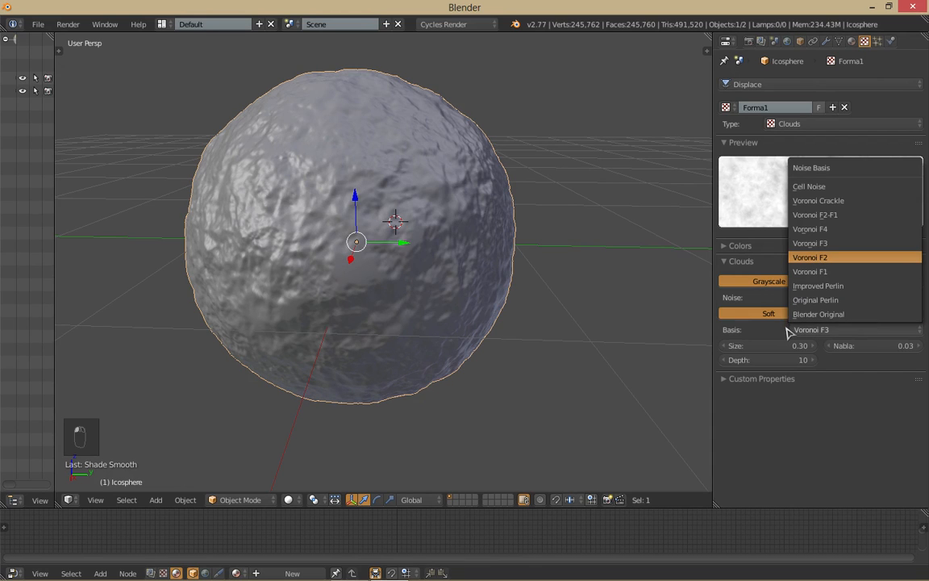
key("Return")
left_click(803, 330)
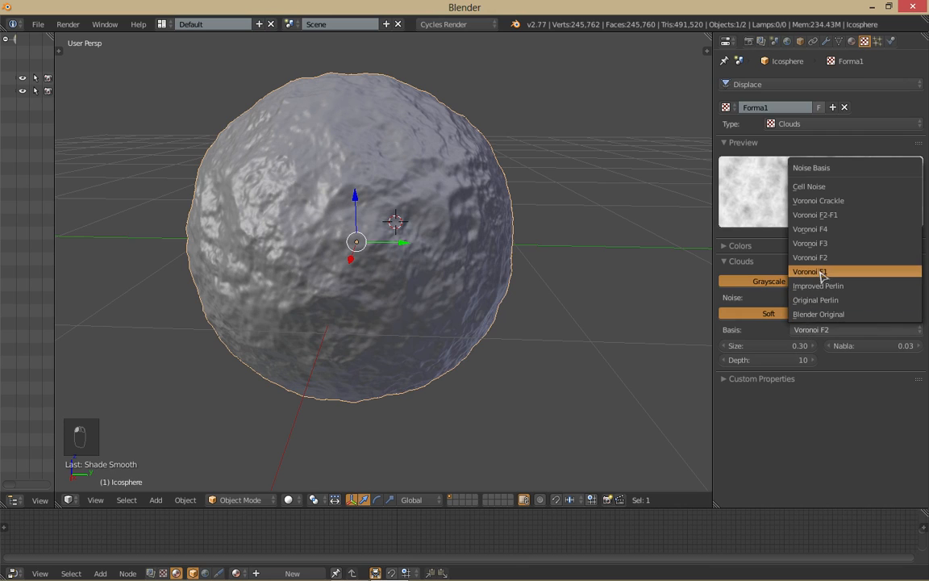
key("Return")
Step: Try the Improved Perlin and Original Perlin noise bases, and return the Clouds texture to Blender Original
left_click(804, 331)
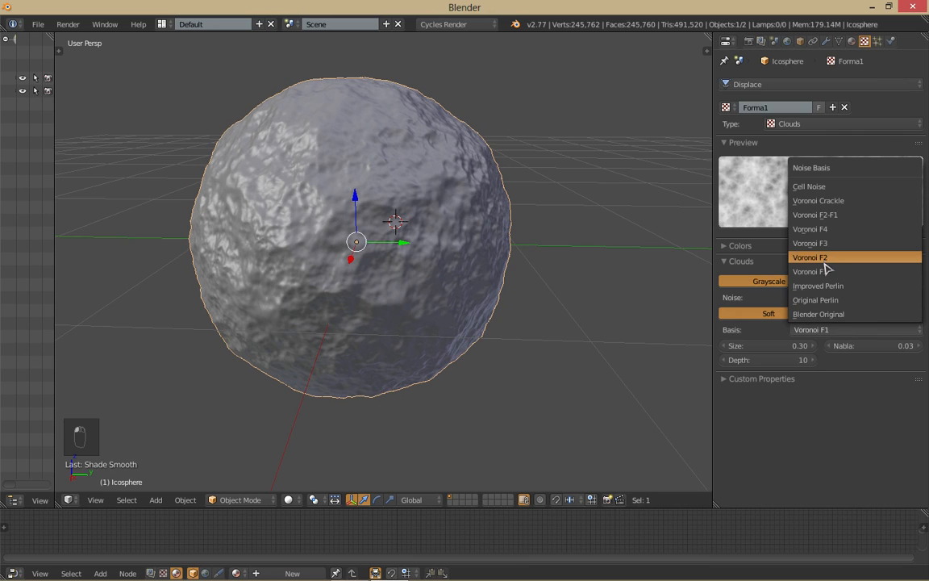
key("Return")
left_click(809, 330)
key("Return")
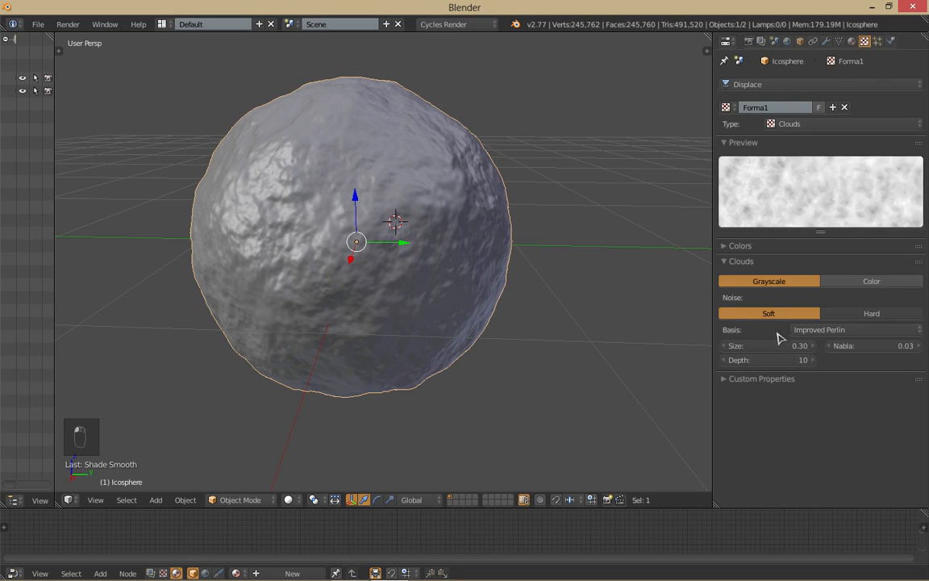
left_click(824, 329)
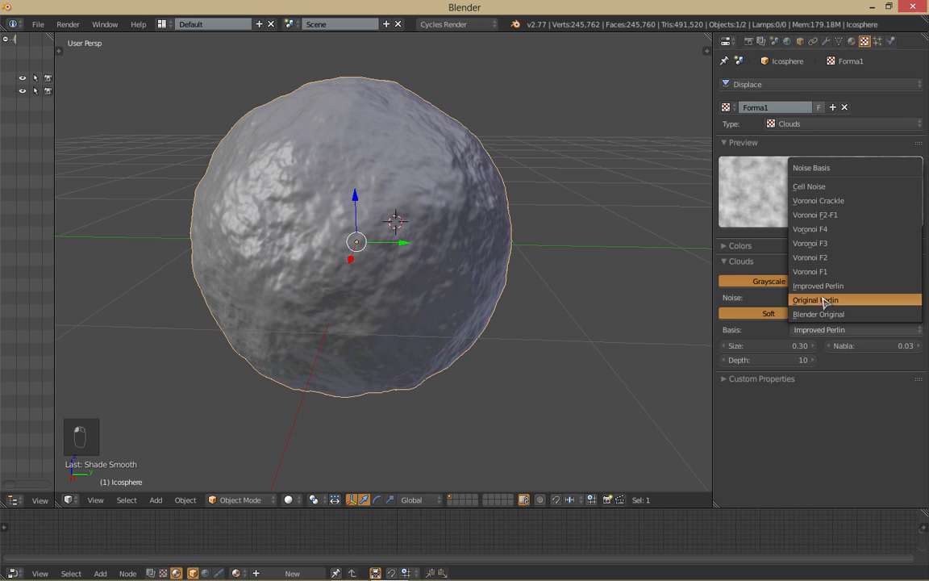
left_click(823, 300)
left_click(819, 327)
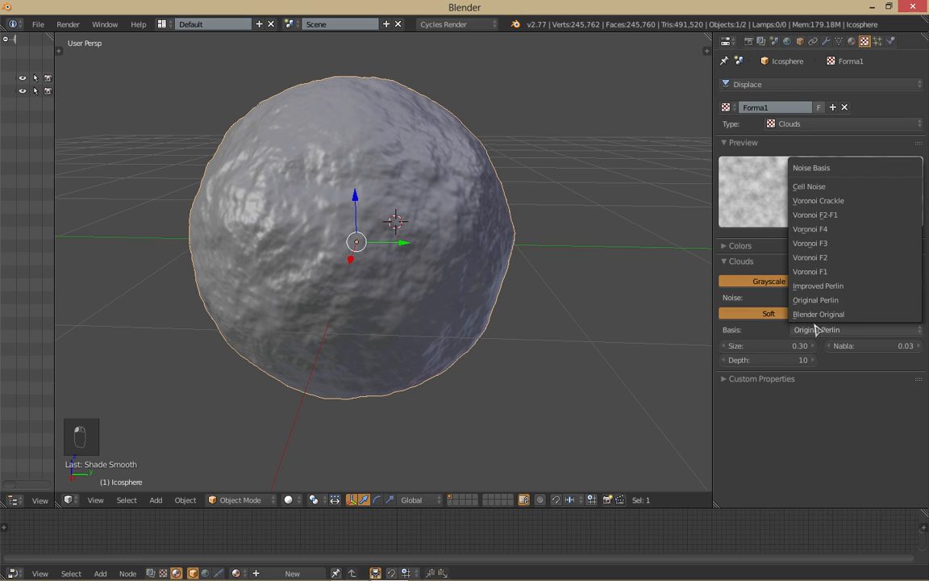
left_click(819, 313)
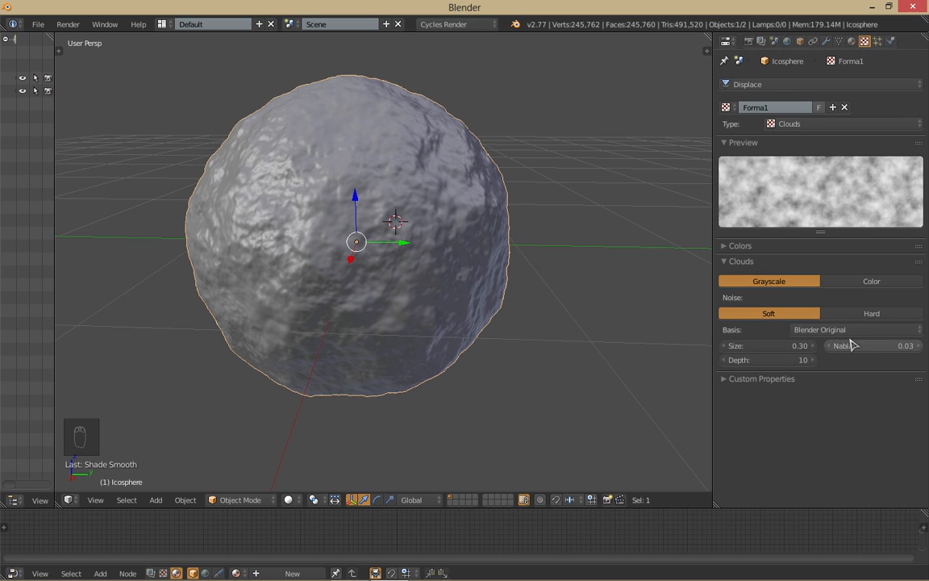
Step: Enter Edit Mode on the ico sphere in right orthographic view and select its lowest vertex
left_click(825, 41)
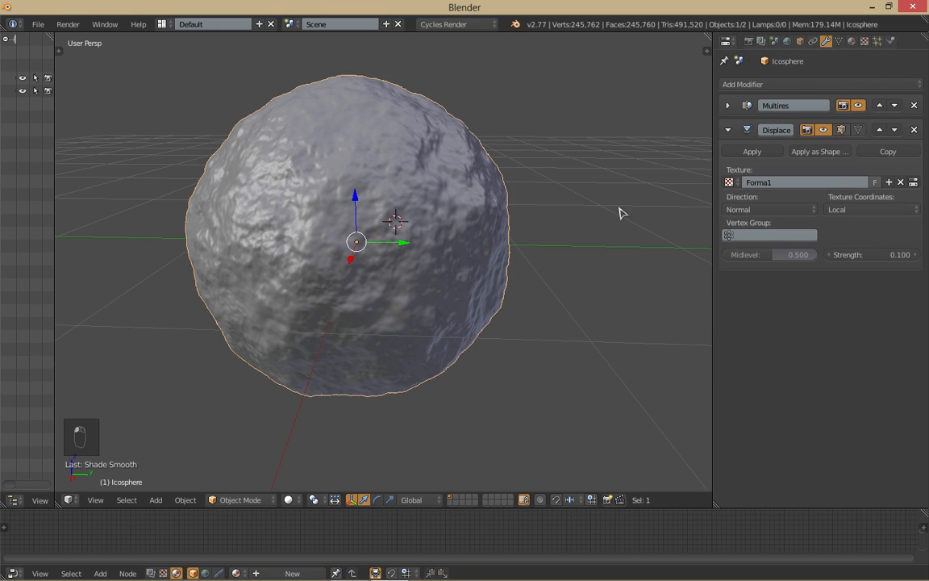
key("KP_1")
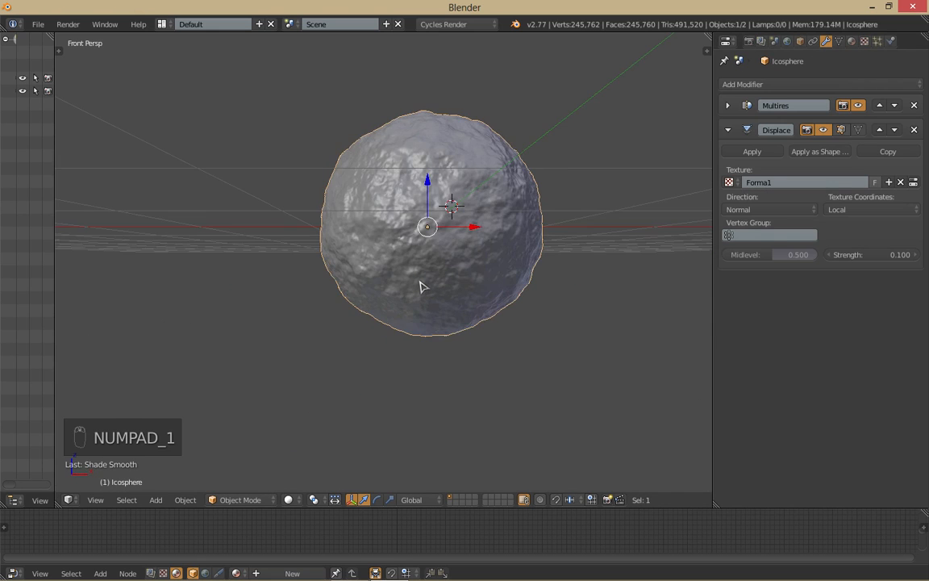
key("KP_3")
key("KP_5")
scroll(371, 242, "up", 4)
scroll(369, 258, "down", 2)
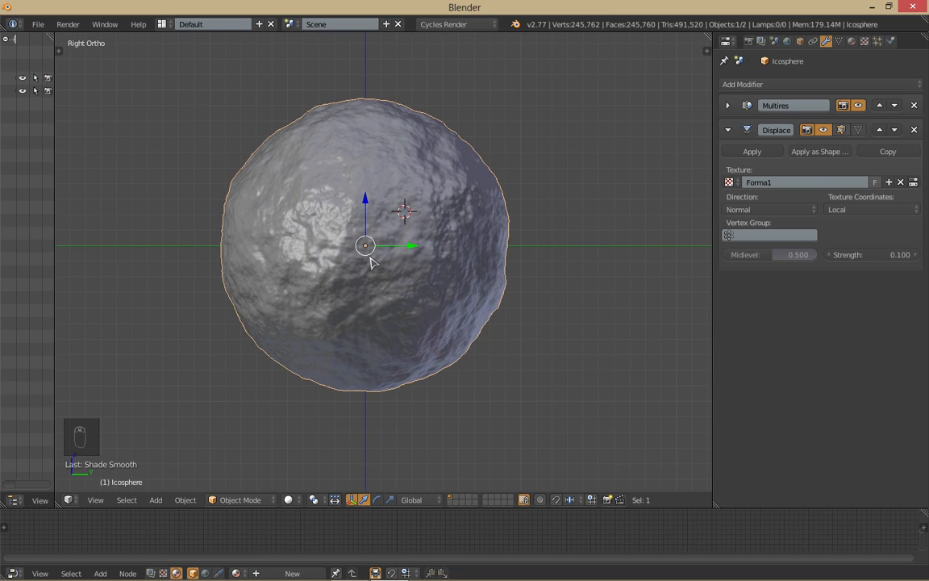
key("Tab")
right_click(398, 396)
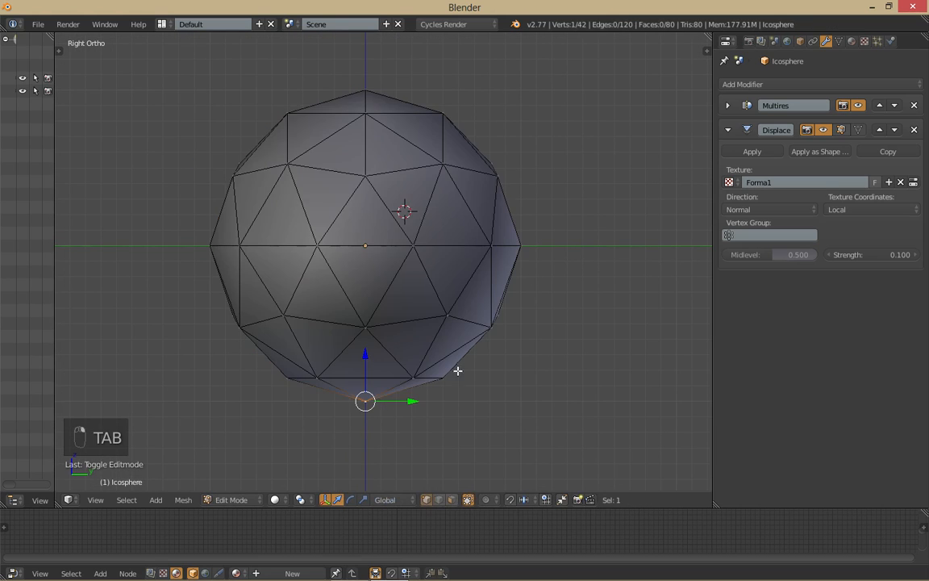
Step: Try moving the ico sphere's lowest vertex in the side view
key("g")
right_click(515, 366)
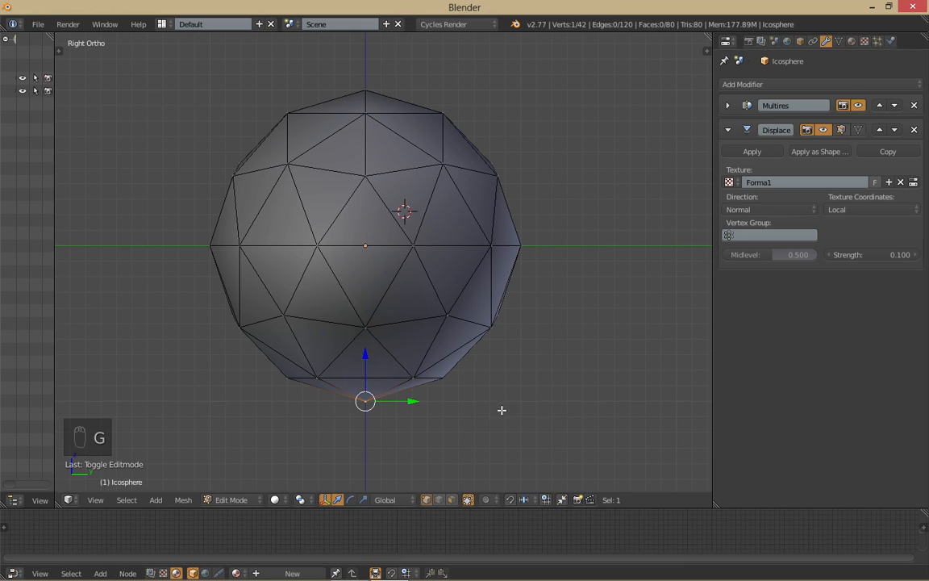
key("g")
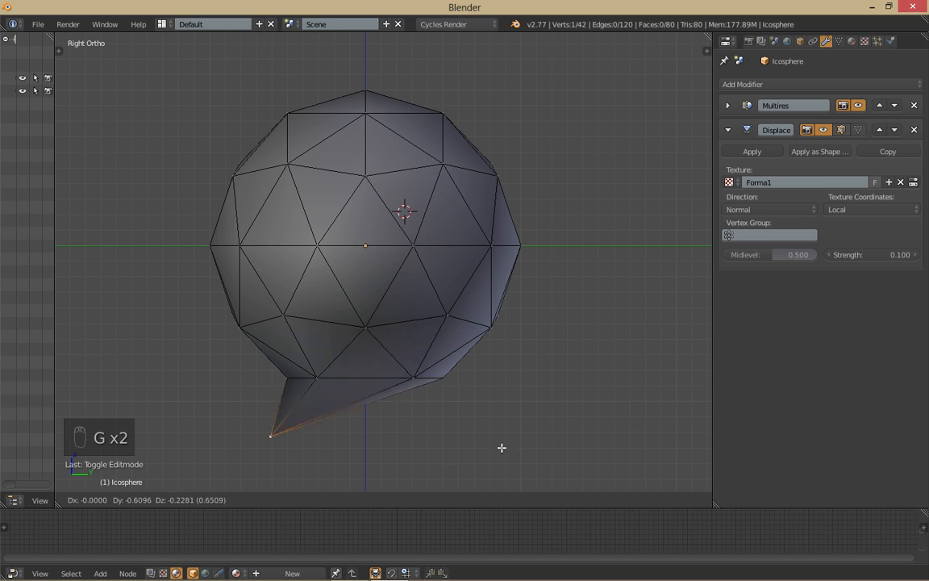
right_click(492, 394)
key("g")
right_click(526, 253)
Step: Select the ico sphere's outermost vertex on the positive Y side and try moving it from different angles
right_click(525, 249)
key("g")
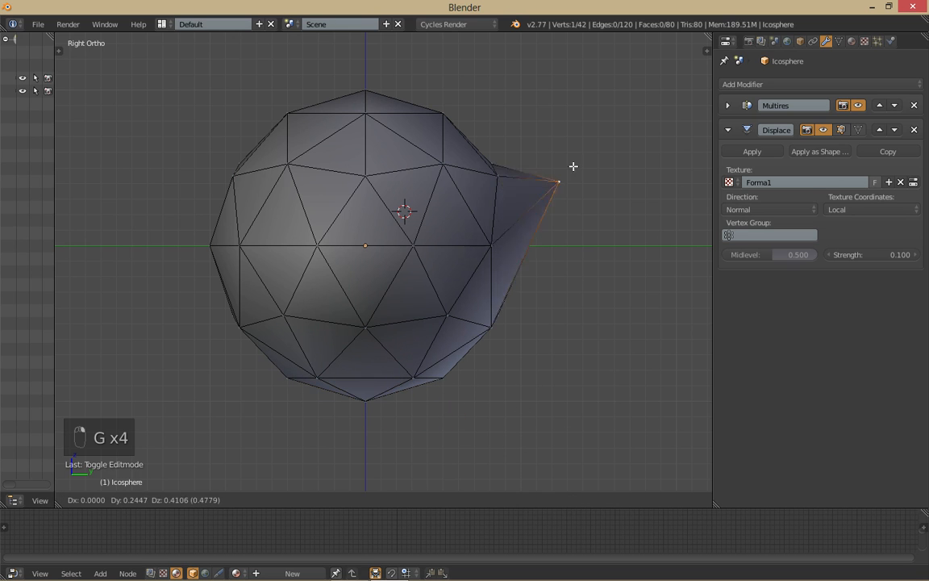
right_click(472, 217)
middle_click_drag(535, 260, 483, 296)
key("g")
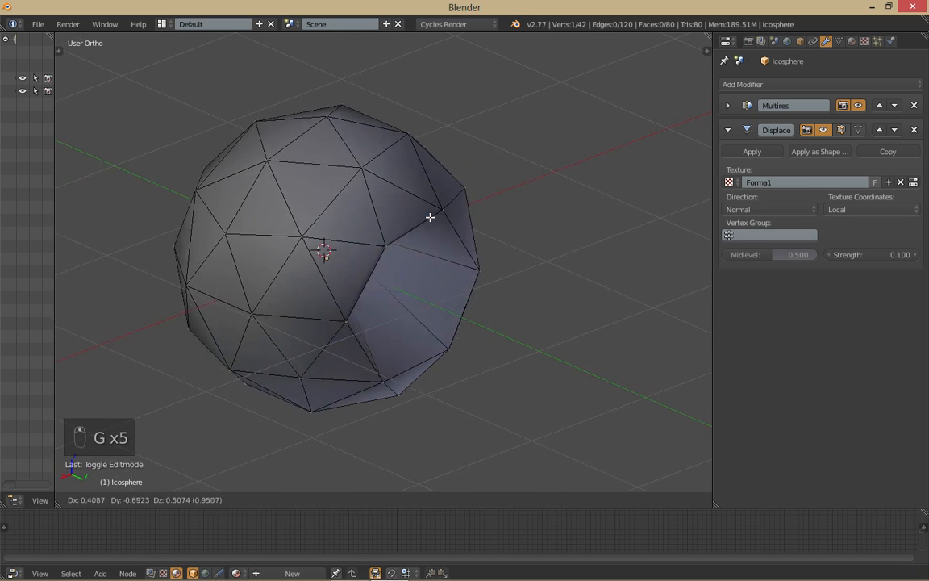
right_click(430, 217)
middle_click_drag(524, 336, 572, 332)
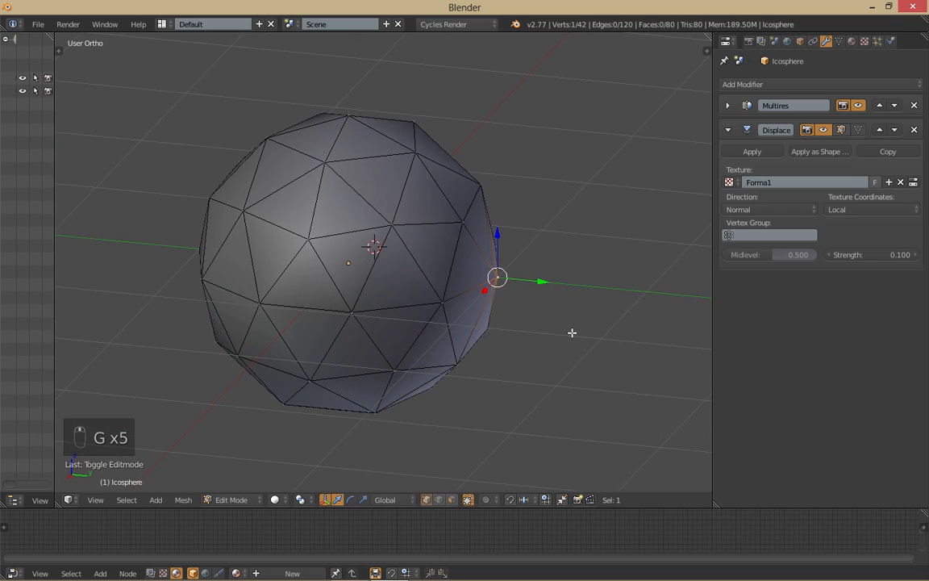
Step: Enable proportional editing for the ico sphere's vertices and choose the Smooth falloff
key("o")
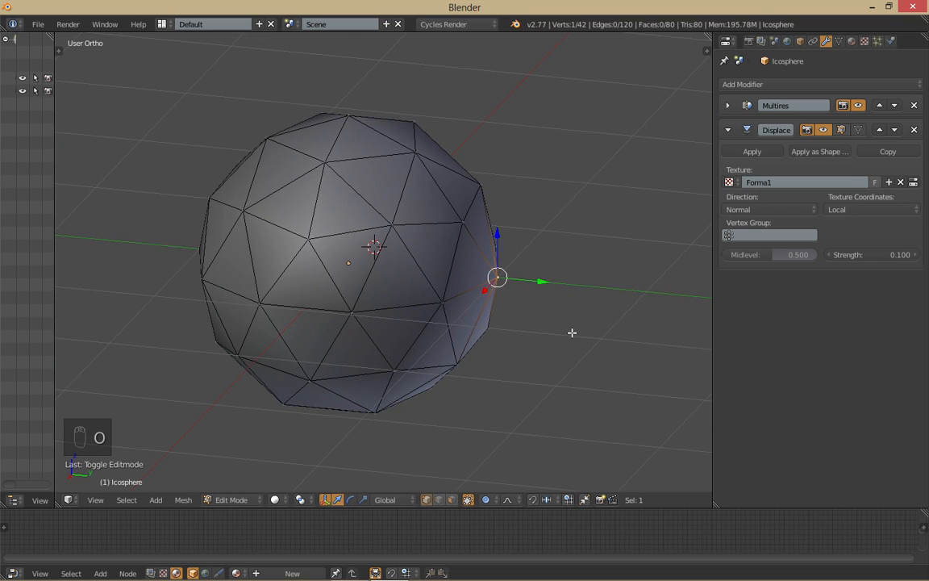
key("o")
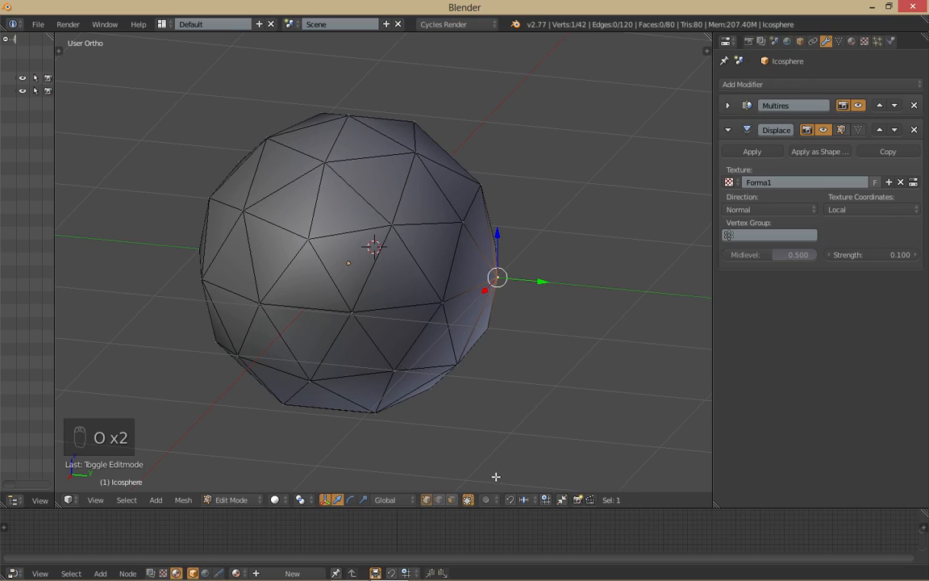
left_click(492, 500)
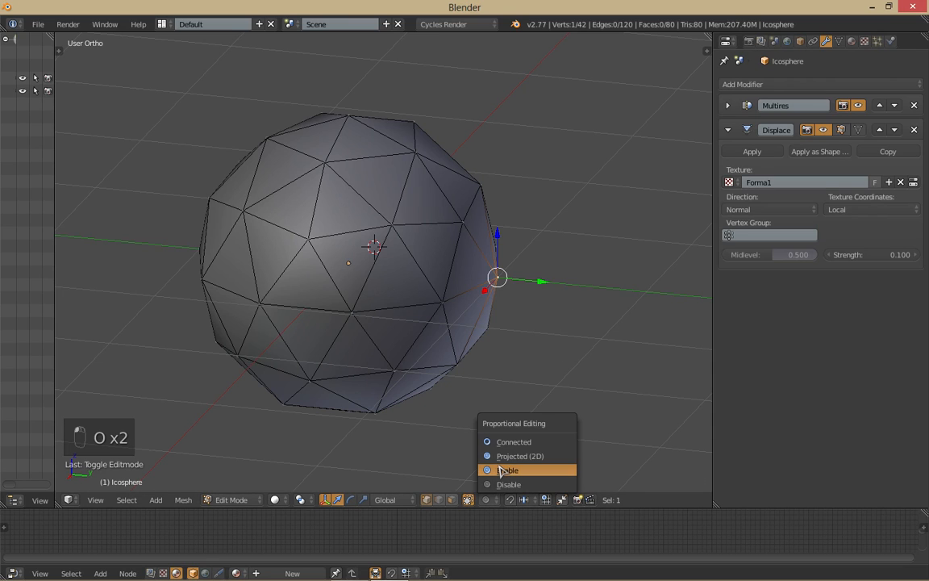
left_click(501, 474)
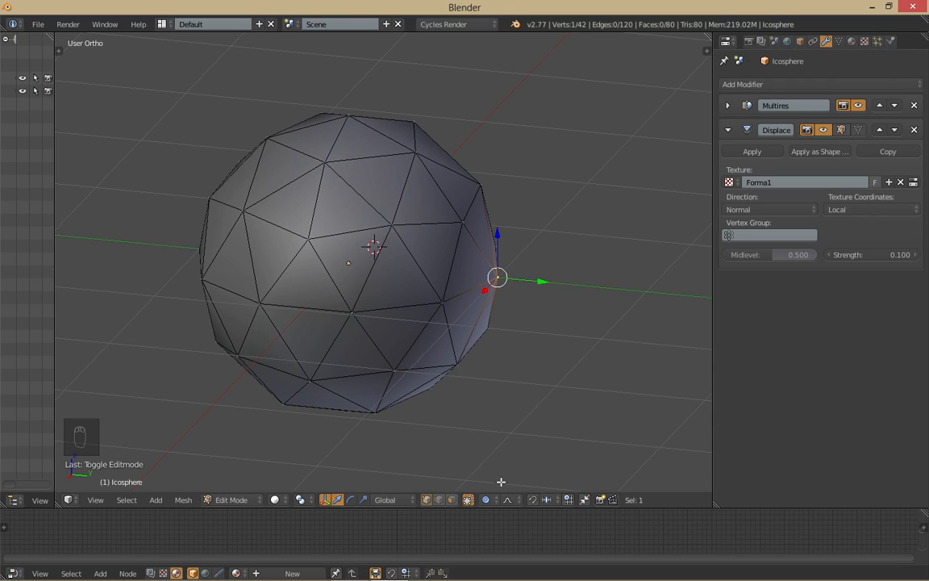
key("o")
key("o")
key("o")
key("o")
key("o")
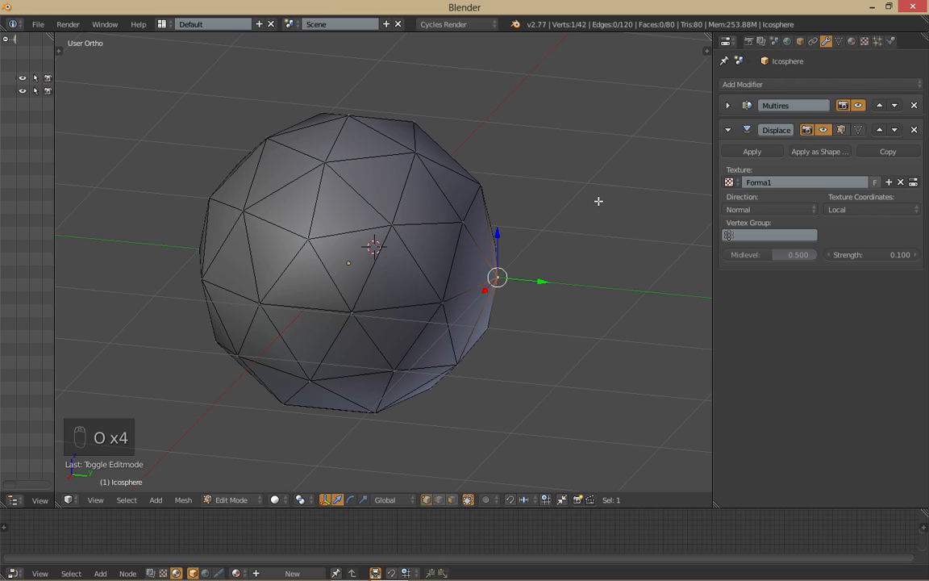
left_click(509, 500)
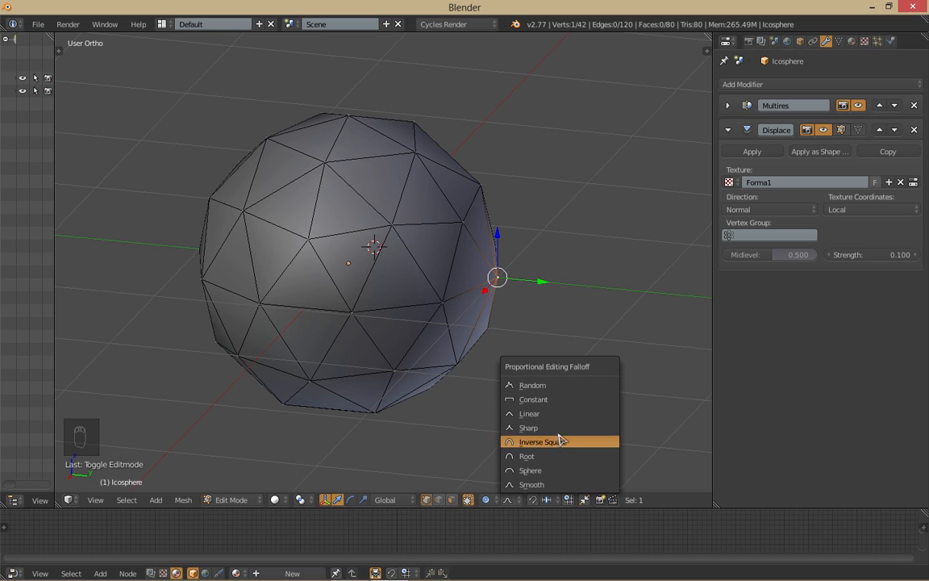
left_click(545, 485)
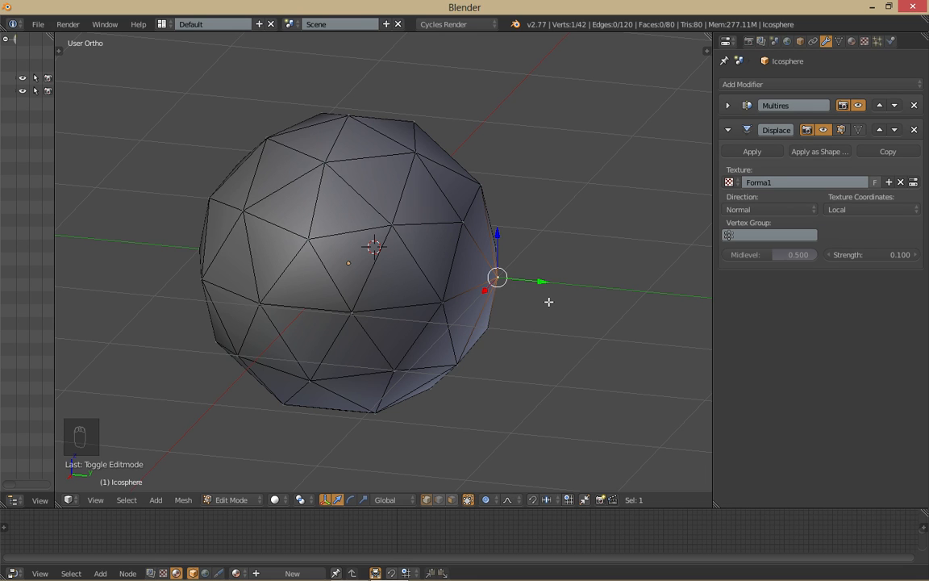
Step: Try moving the ico sphere's outermost positive-Y vertex with Smooth proportional editing in right orthographic view
key("KP_1")
key("KP_3")
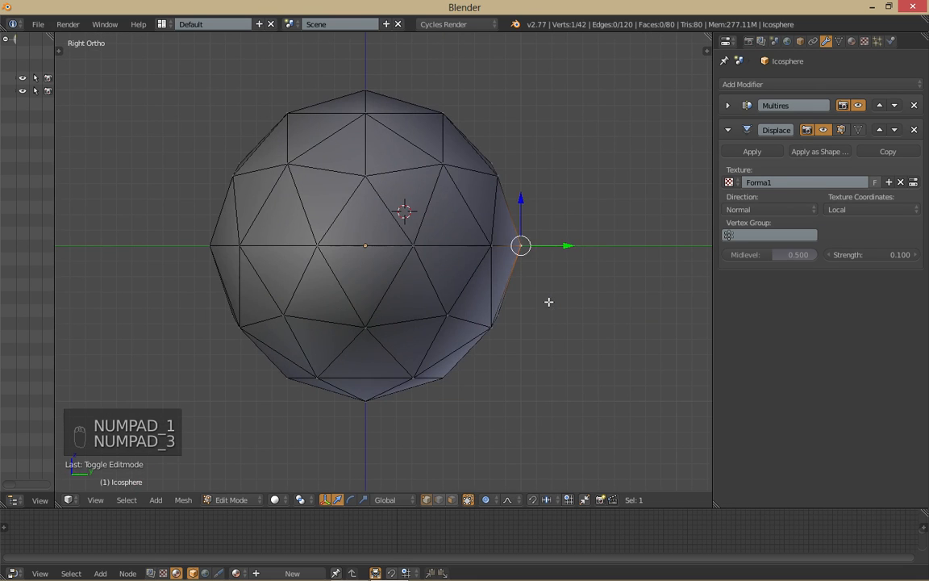
key("g")
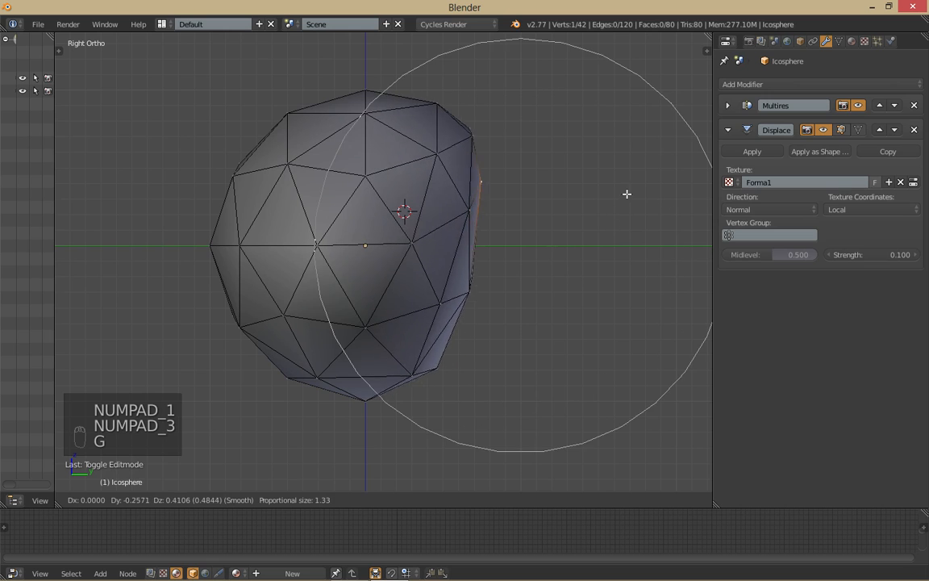
right_click(627, 195)
Step: Raise the ico sphere's lowest vertex along Z to just below the object origin, with a proportional size of about 1.77
right_click(365, 399)
key("g")
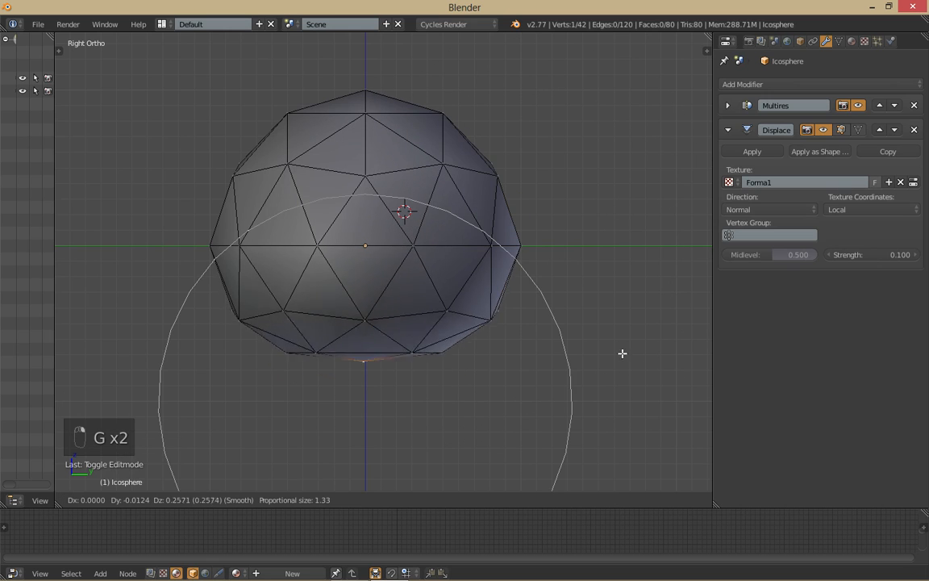
scroll(628, 279, "down", 5)
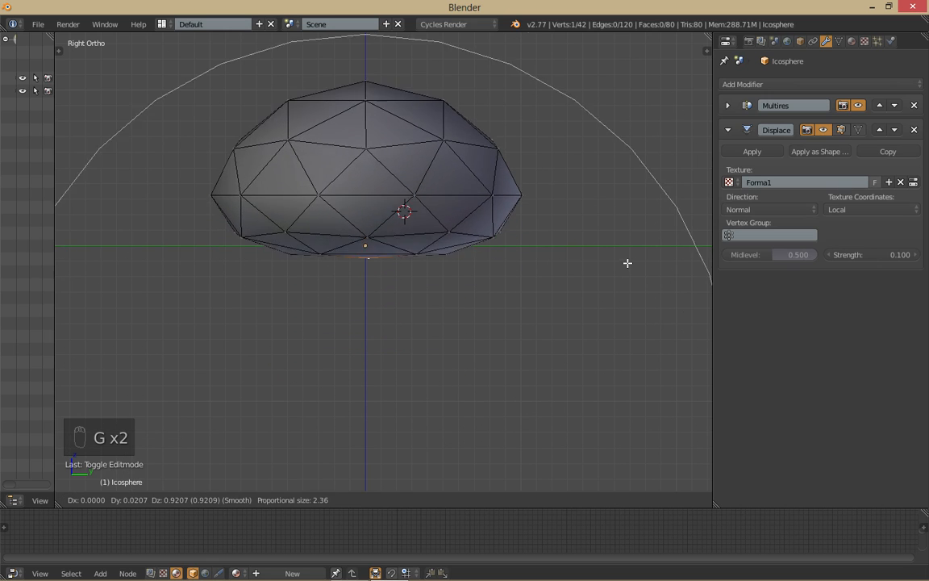
scroll(628, 263, "up", 4)
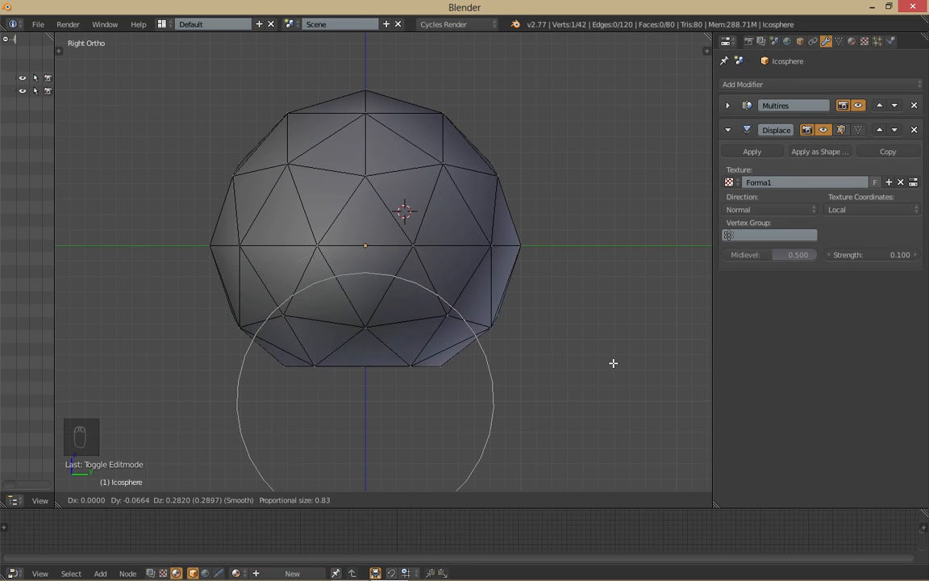
scroll(617, 323, "down", 2)
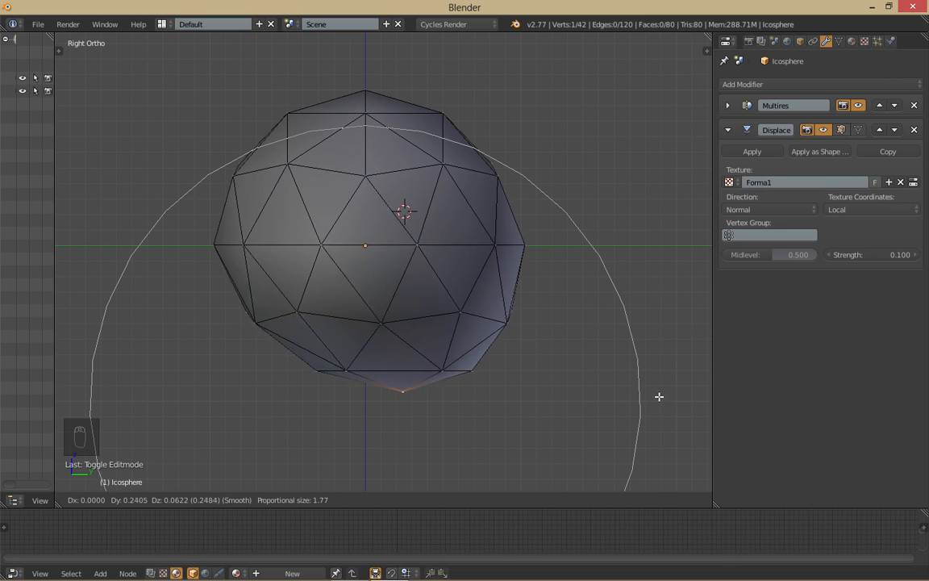
key("z")
left_click(647, 270)
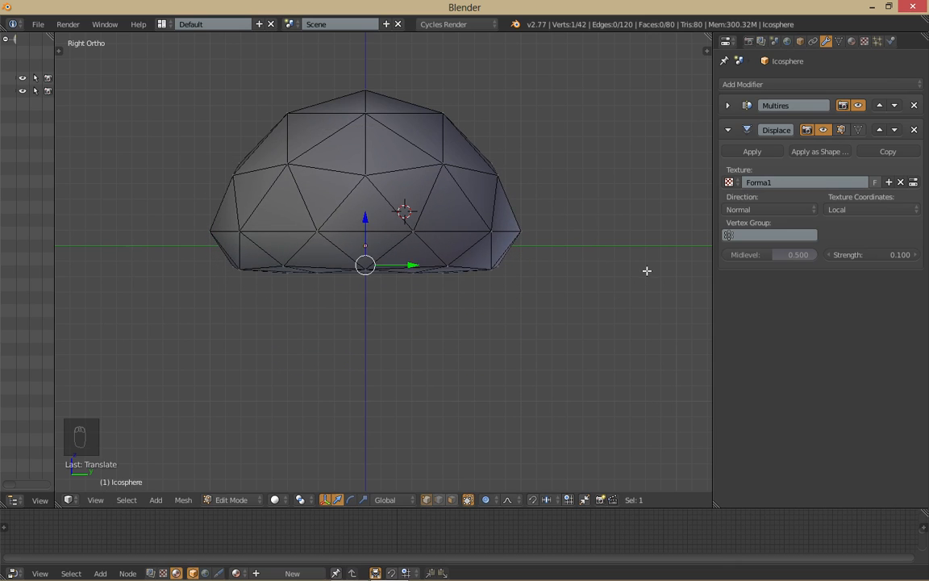
Step: Pull the upper vertex on the positive Y side outward with a proportional size of about 1.77 and return to Object Mode
middle_click_drag(647, 269, 589, 274)
key("KP_3")
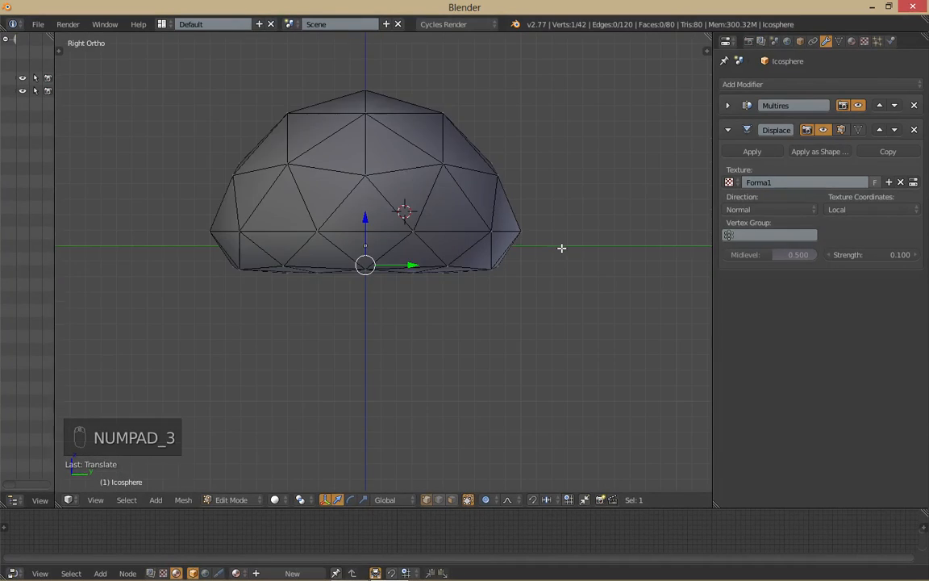
key("g")
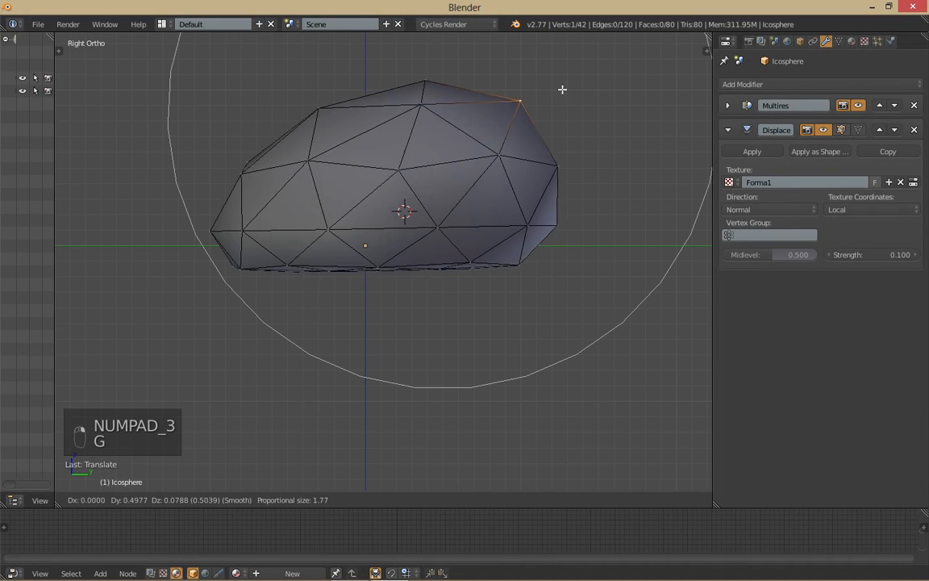
right_click(641, 110)
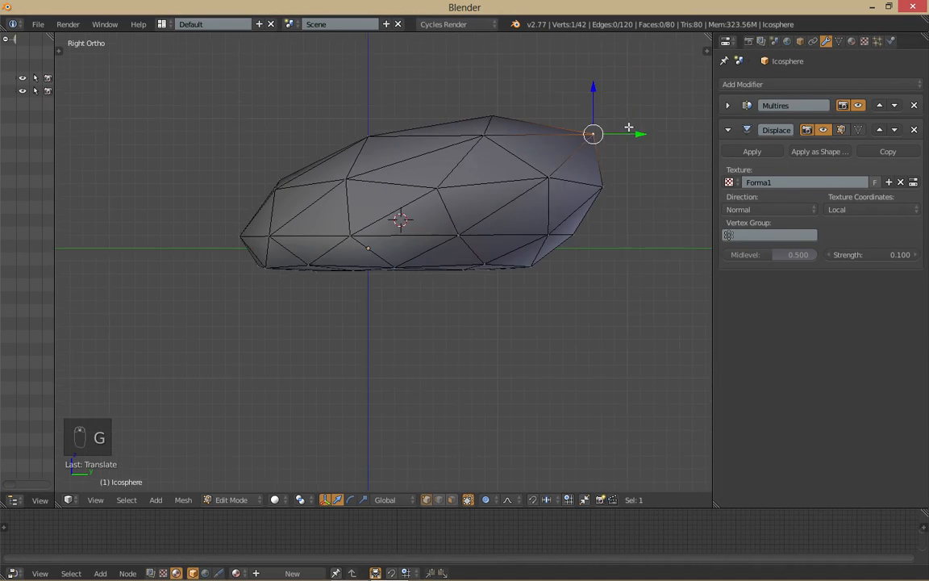
key("Tab")
left_click(412, 154)
key("z")
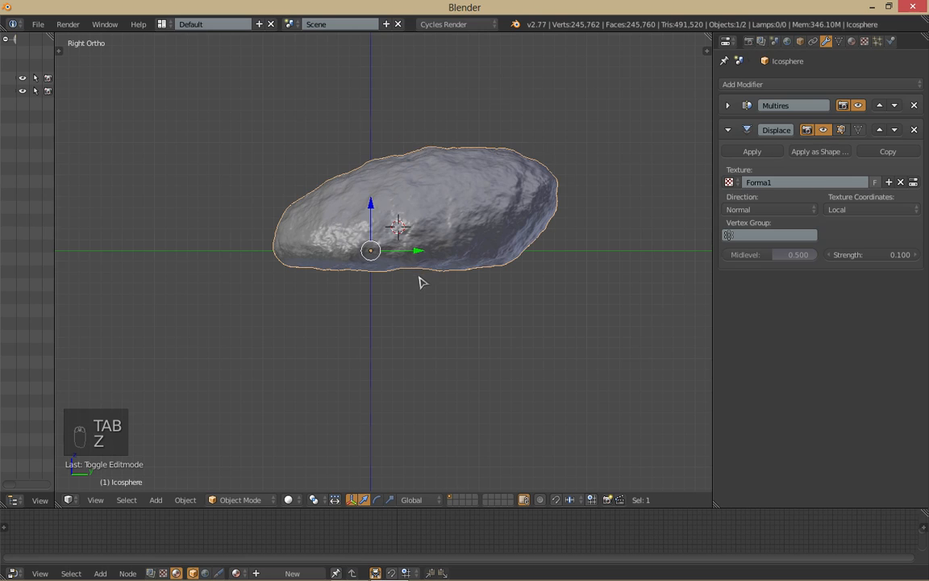
Step: Move the bottom vertex on the positive Y side outward in Edit Mode, with a proportional size of about 0.75, and return to Object Mode
middle_click_drag(421, 278, 469, 308)
key("KP_3")
key("Tab")
right_click(493, 392)
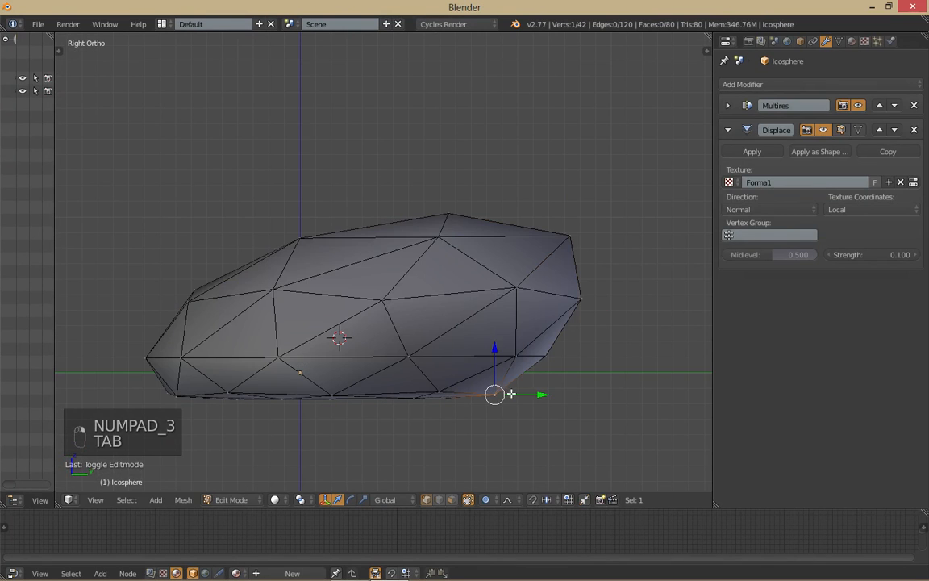
key("g")
scroll(577, 389, "up", 6)
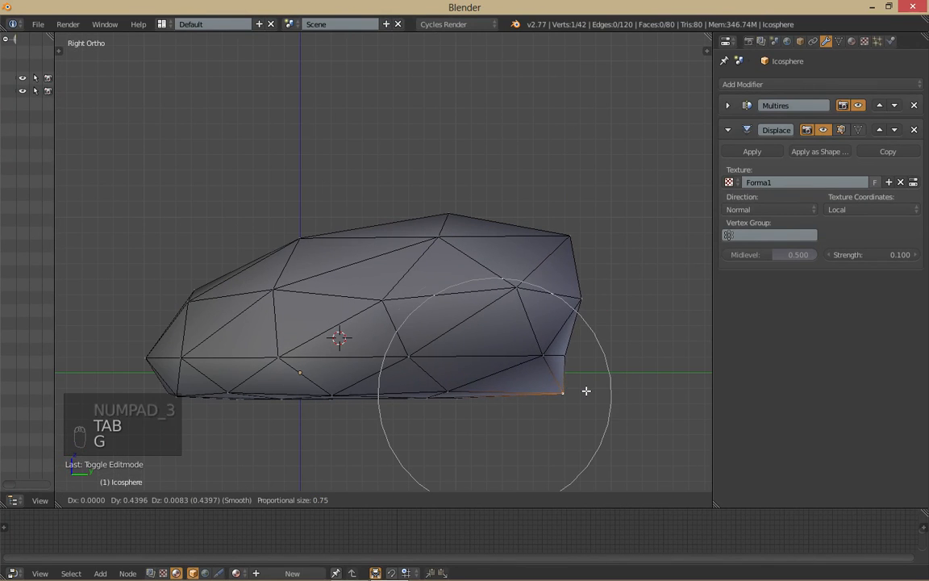
left_click(607, 392)
key("Tab")
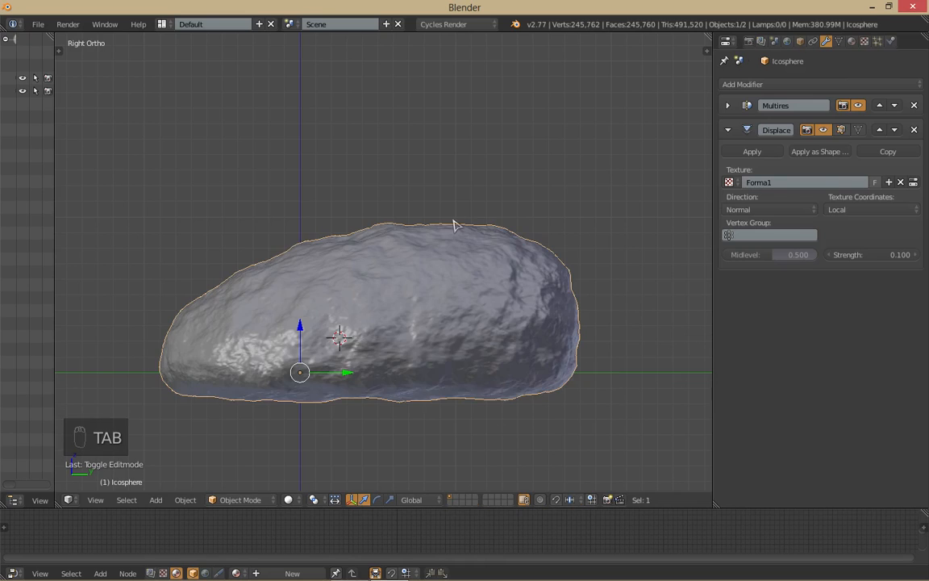
Step: Add a UV sphere and move it along the positive Y axis until it stands clear of the rock
middle_click_drag(454, 222, 507, 187)
key("shift+a")
mouse_move(506, 184)
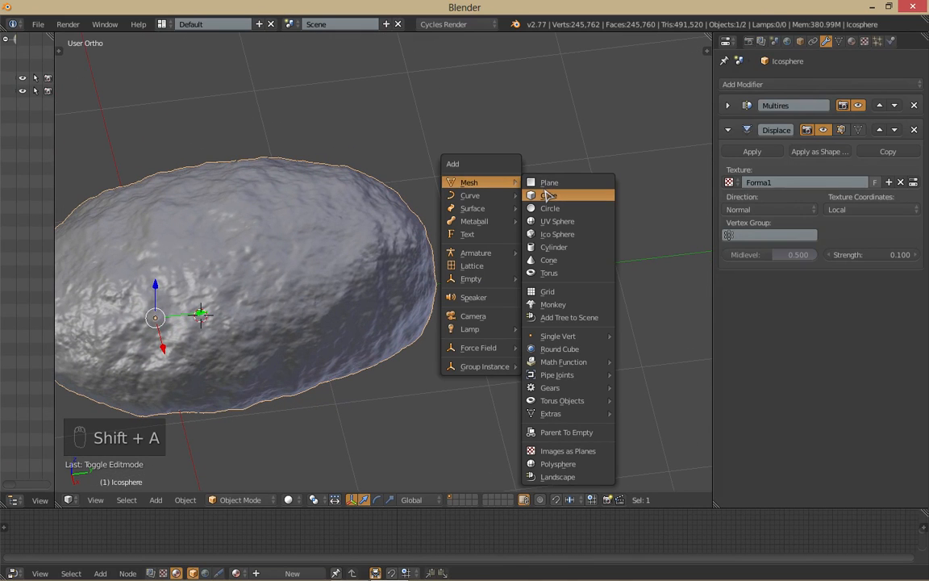
left_click(554, 221)
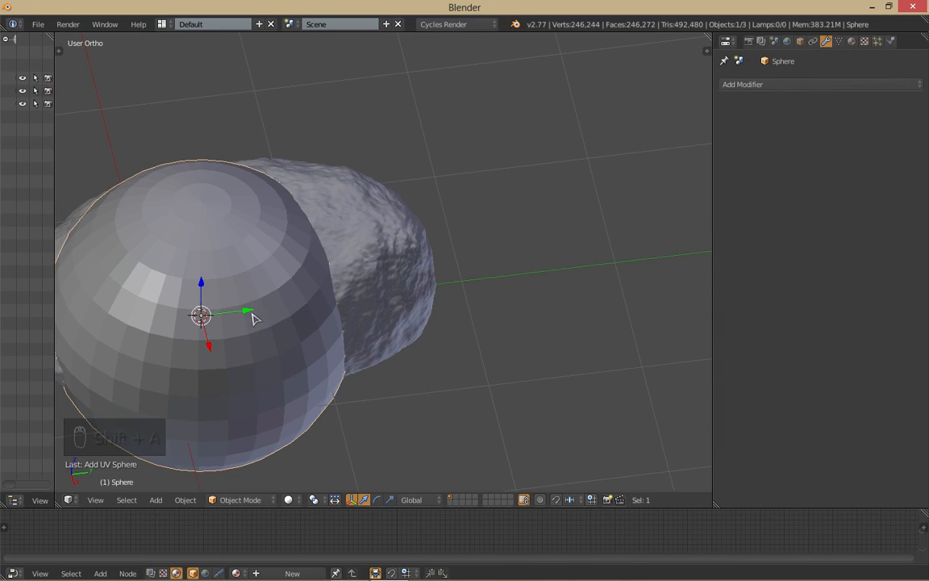
left_click_drag(252, 312, 784, 248)
Step: Select the rock, enlarge the node editor area and give the rock a new material
right_click(279, 294)
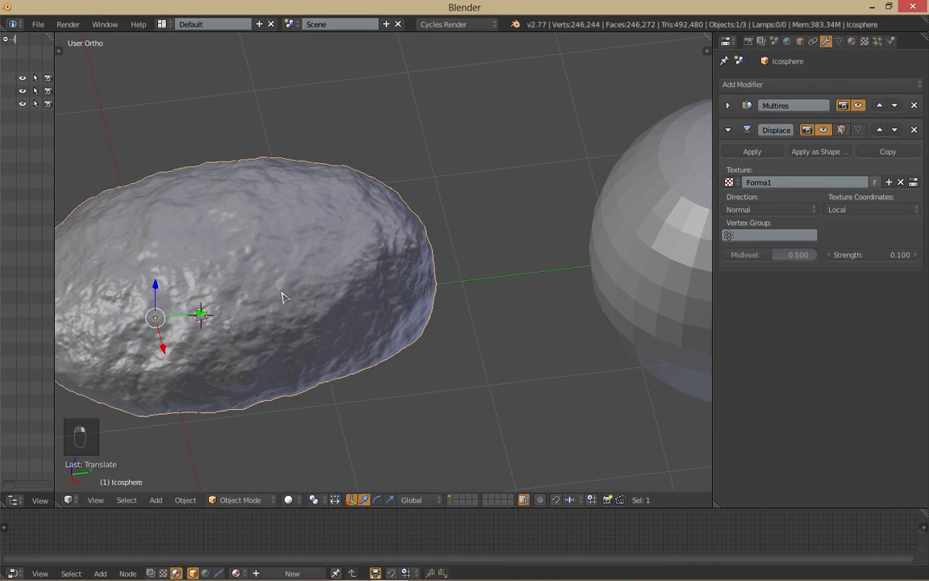
middle_click_drag(294, 331, 504, 297, "shift")
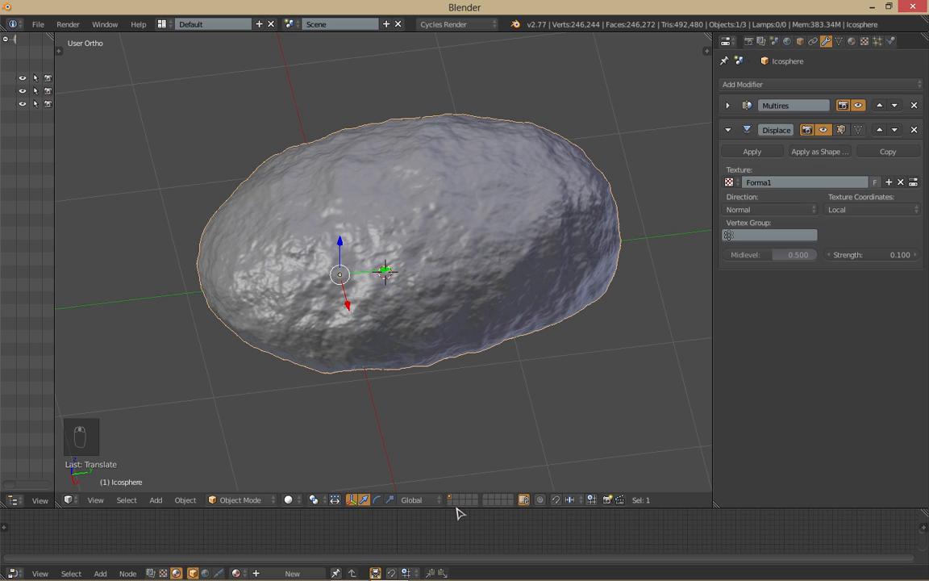
left_click_drag(454, 513, 451, 403)
left_click(850, 42)
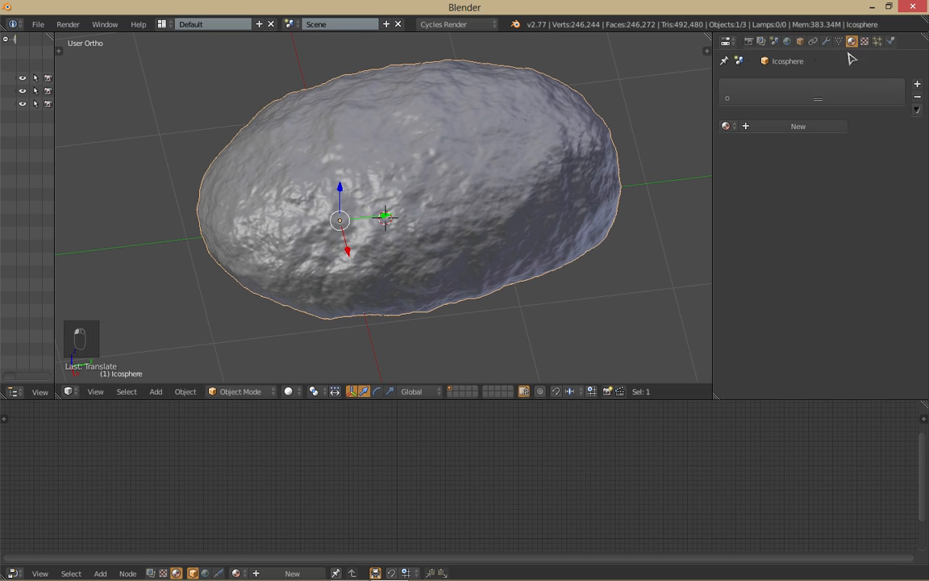
left_click(799, 125)
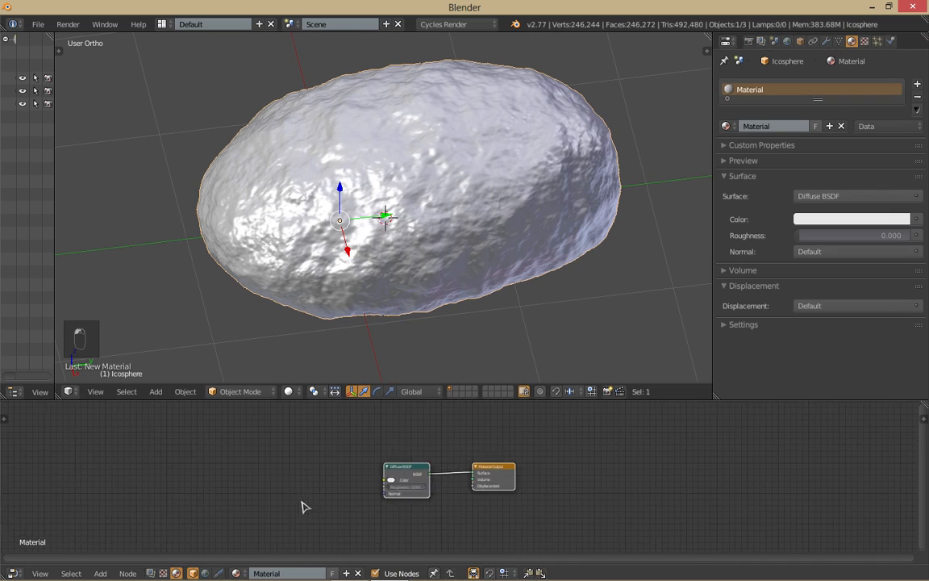
Step: Add a Mapping node to the rock's material and place it before the Diffuse BSDF node
middle_click_drag(230, 486, 527, 443)
scroll(487, 452, "up", 1)
key("shift+a")
mouse_move(458, 449)
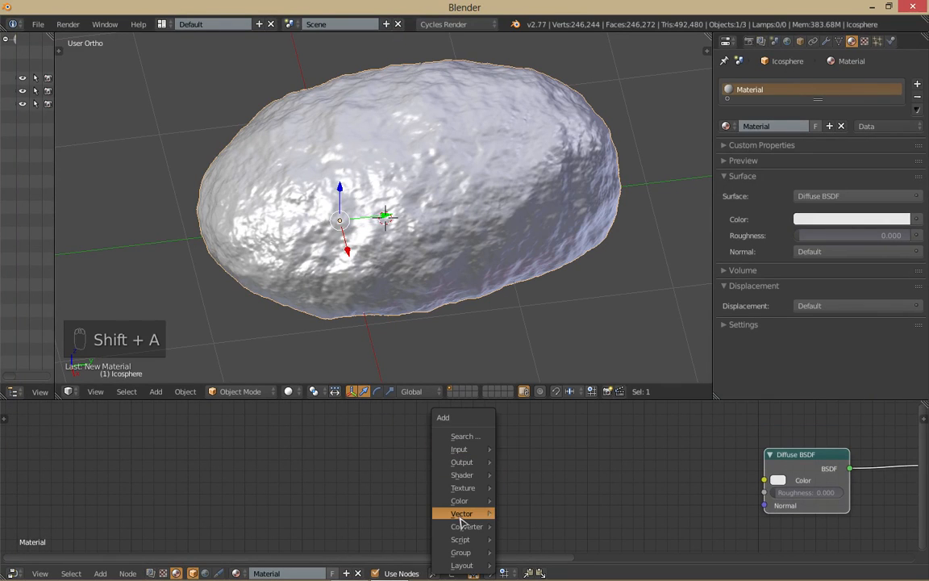
mouse_move(466, 513)
left_click(528, 443)
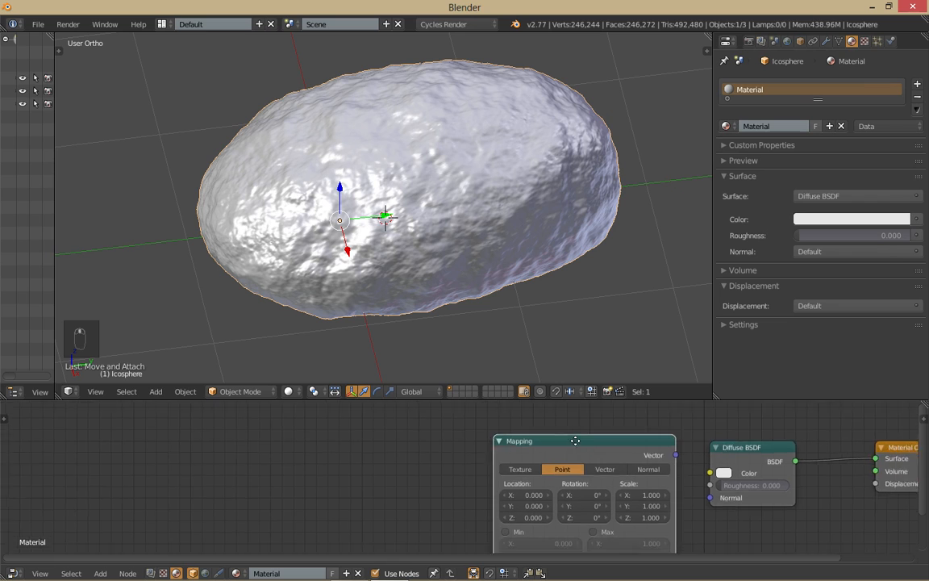
middle_click_drag(602, 470, 569, 441)
scroll(560, 431, "down", 1)
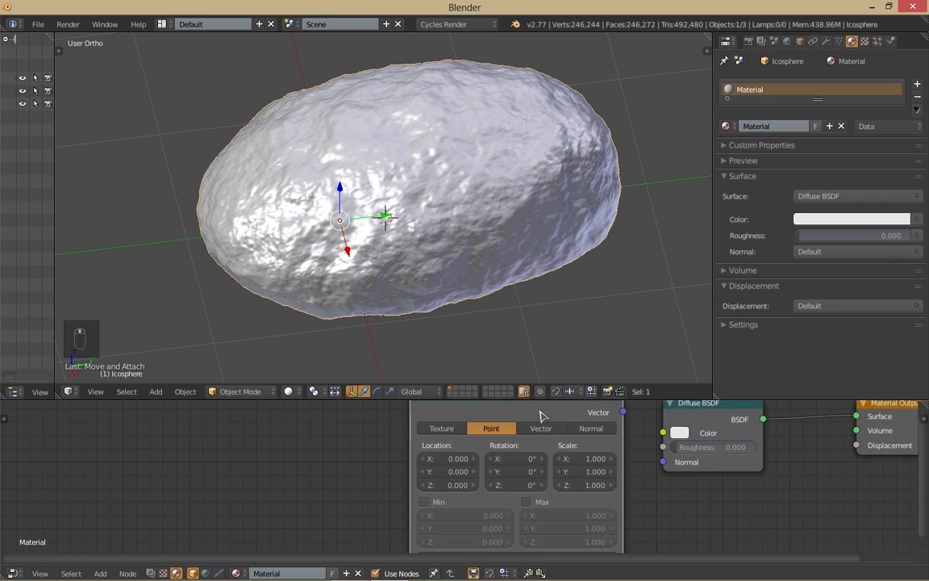
left_click_drag(542, 408, 523, 417)
left_click(518, 421)
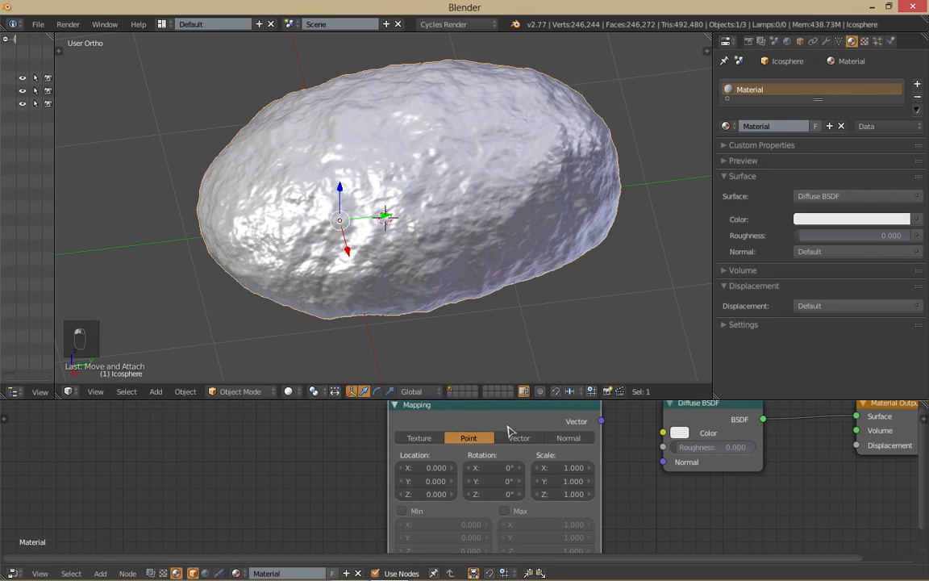
Step: Examine the Mapping node's location and rotation values
left_click(420, 469)
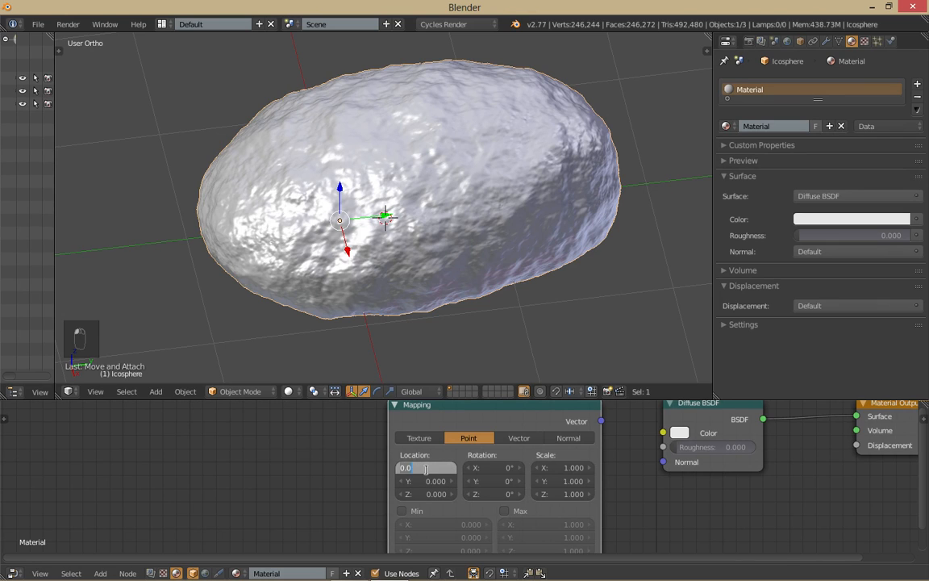
key("Return")
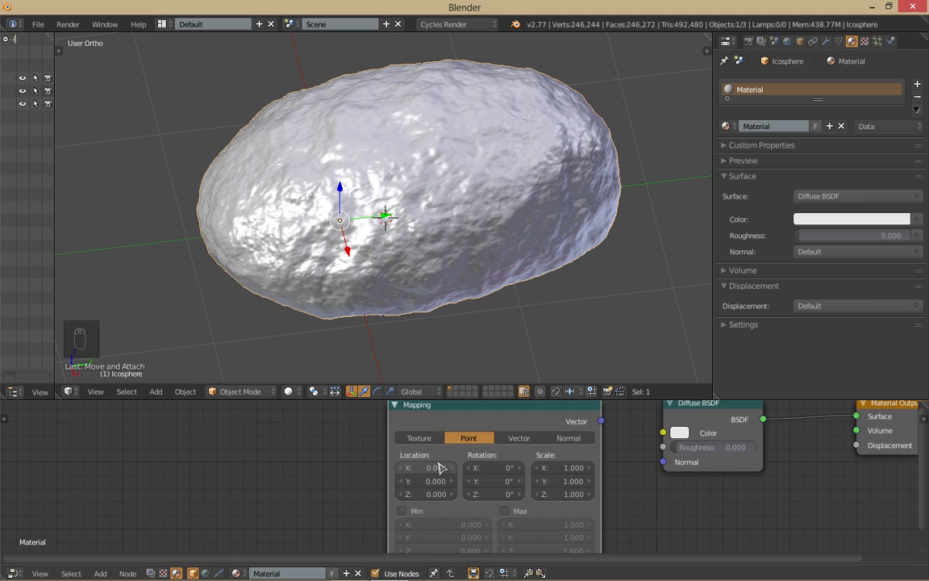
left_click(431, 469)
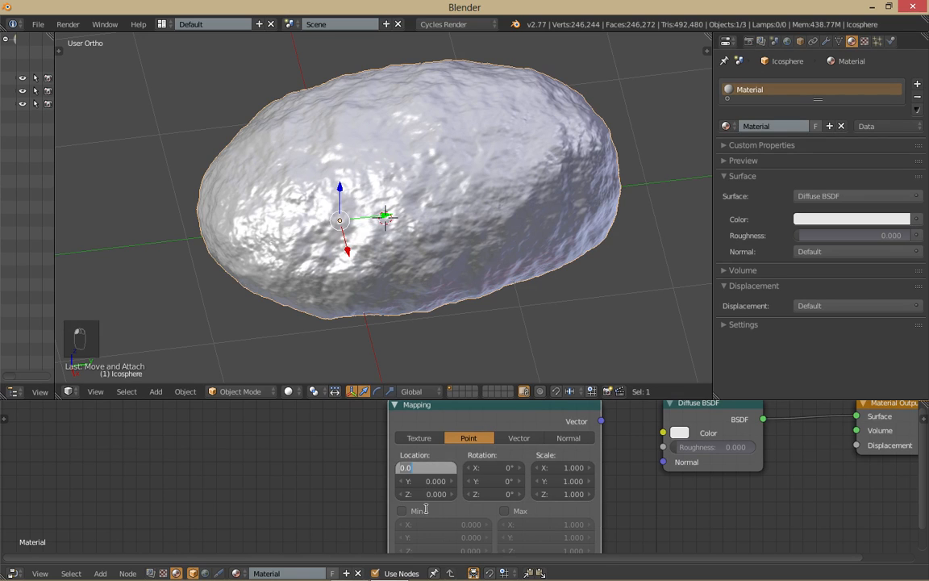
left_click(499, 467)
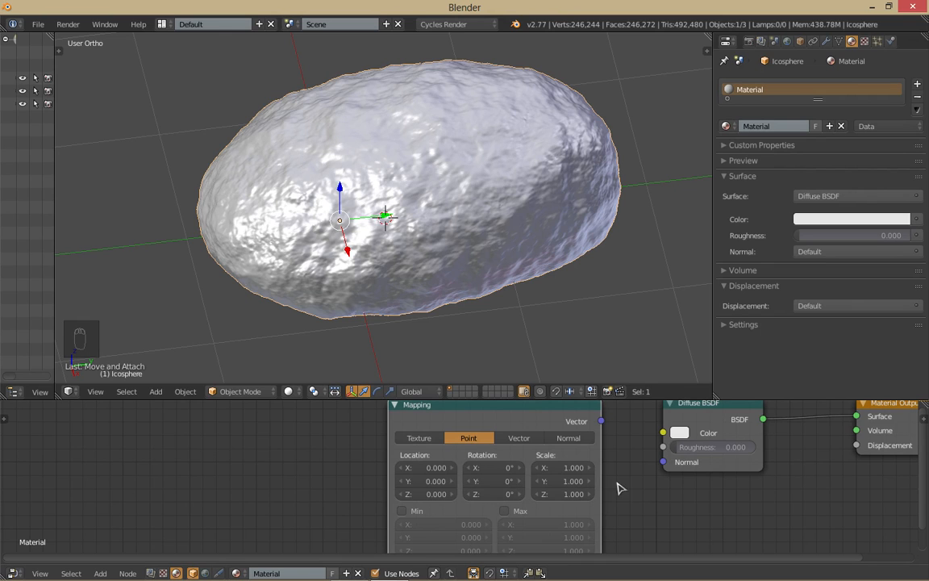
Step: Delete the Mapping node from the rock's material
middle_click_drag(618, 489, 520, 479)
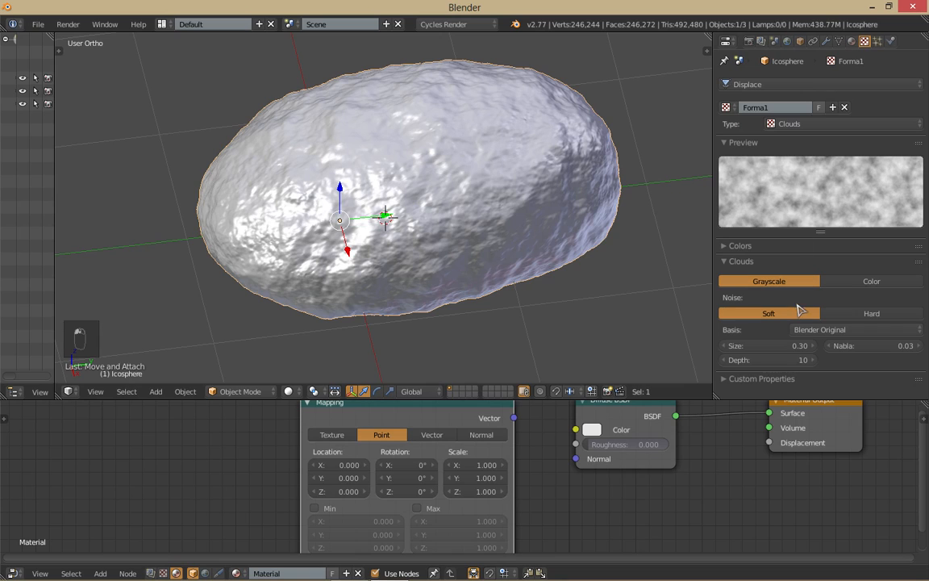
left_click(772, 265)
left_click(491, 421)
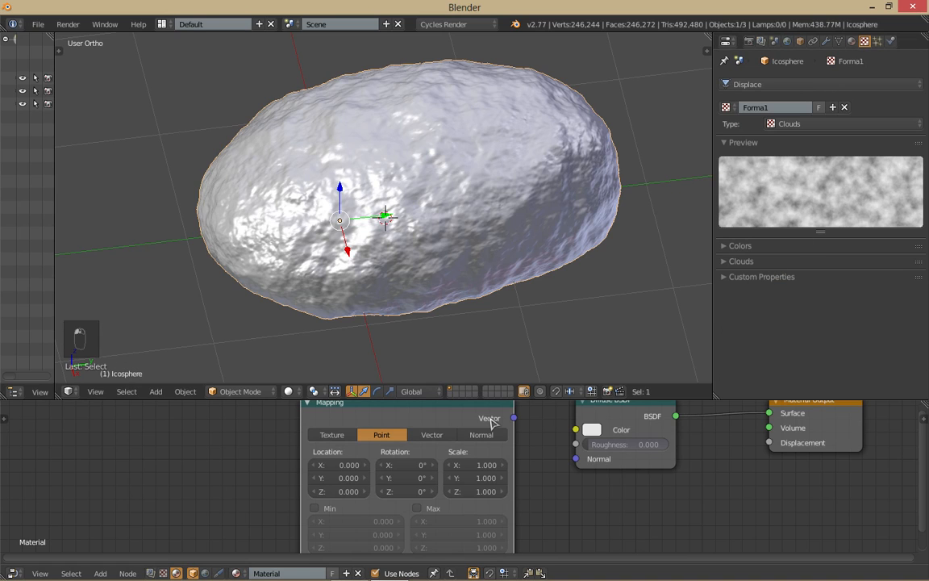
key("x")
Step: Examine the Clouds, Colors and Custom Properties settings of the Forma1 texture and return to the rock's modifiers
left_click(793, 277)
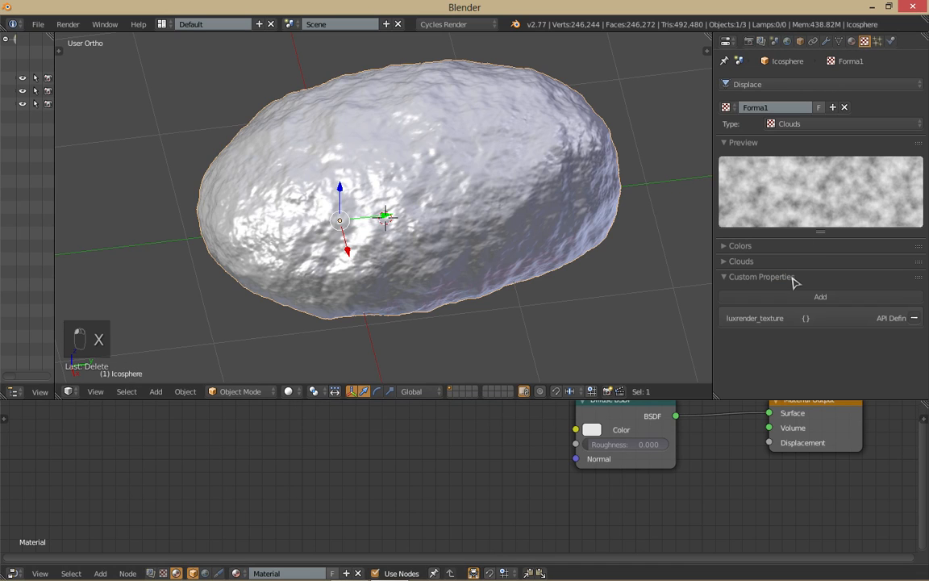
left_click(793, 278)
left_click(790, 263)
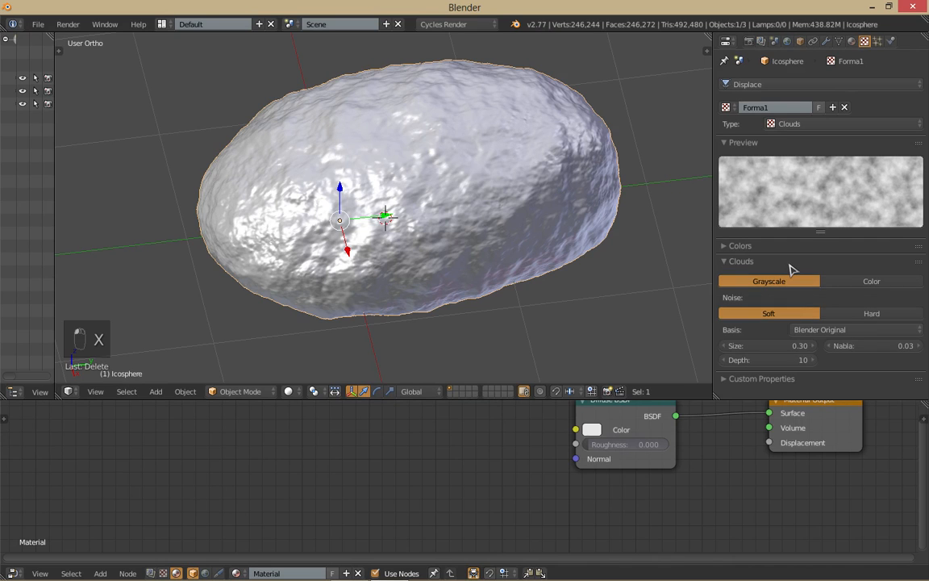
left_click(790, 262)
left_click(791, 260)
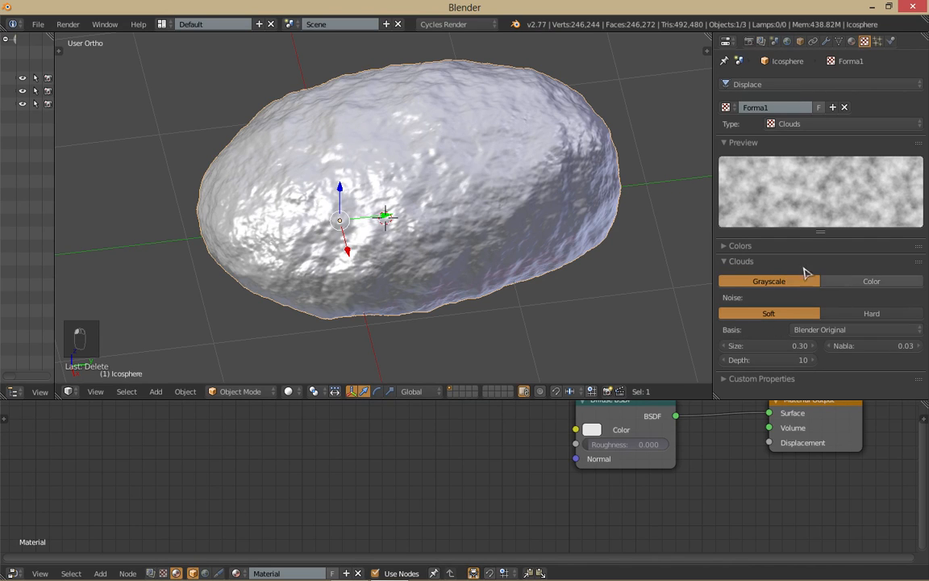
left_click(769, 250)
left_click(767, 249)
left_click(767, 261)
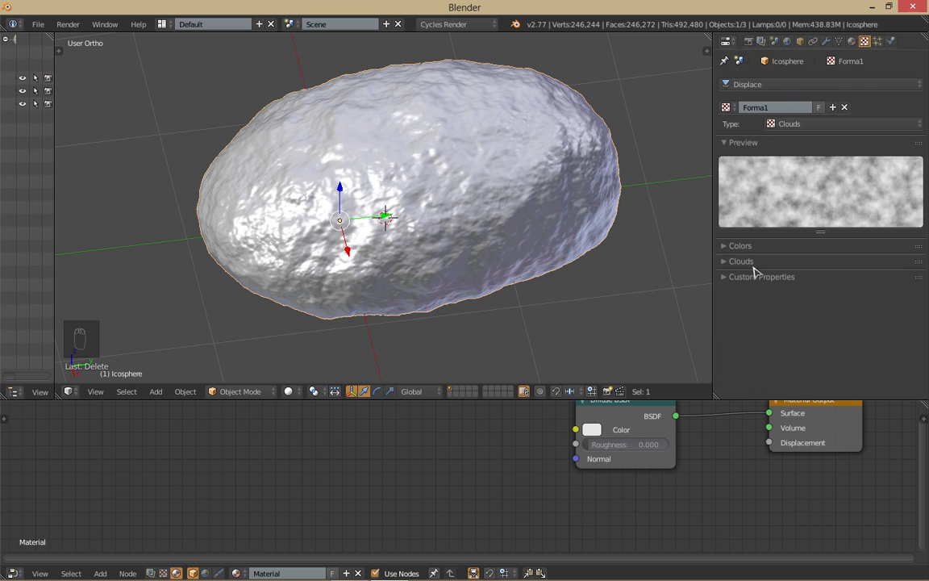
left_click(826, 41)
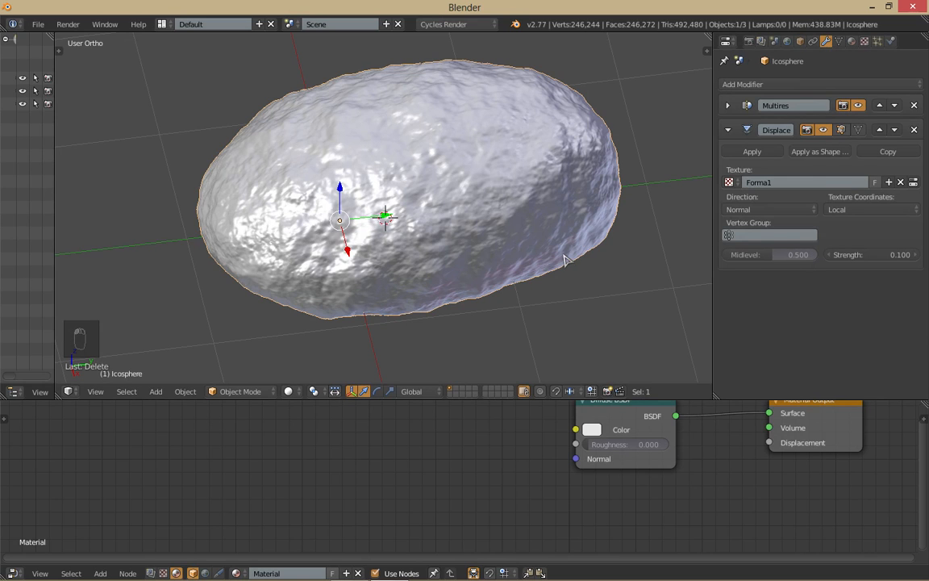
middle_click_drag(565, 258, 588, 242)
left_click(851, 42)
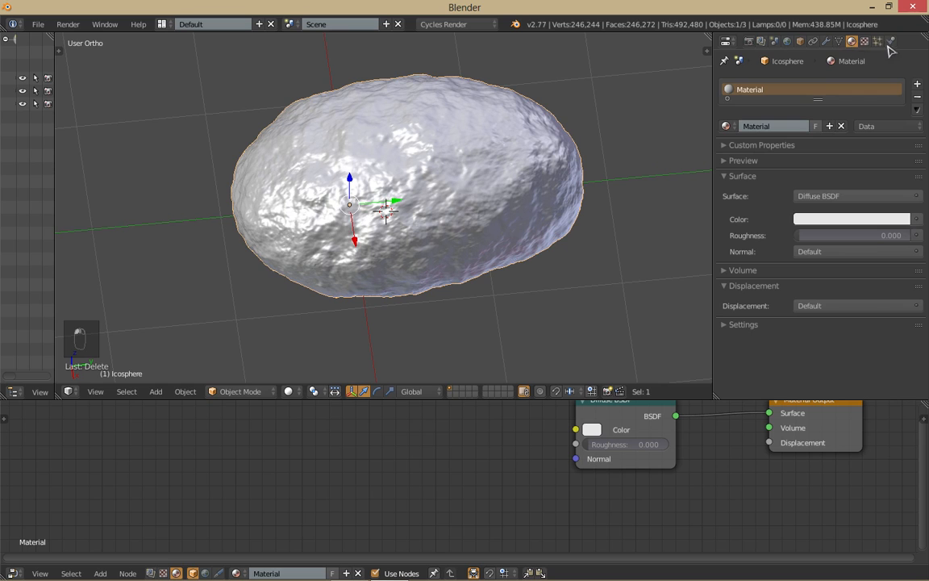
left_click(825, 41)
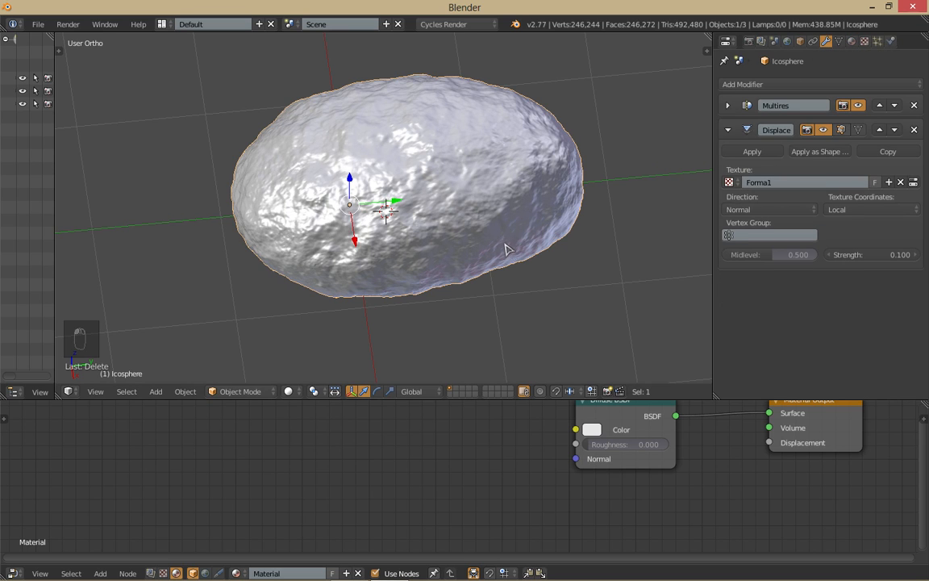
middle_click_drag(505, 249, 494, 213)
middle_click_drag(562, 236, 567, 235)
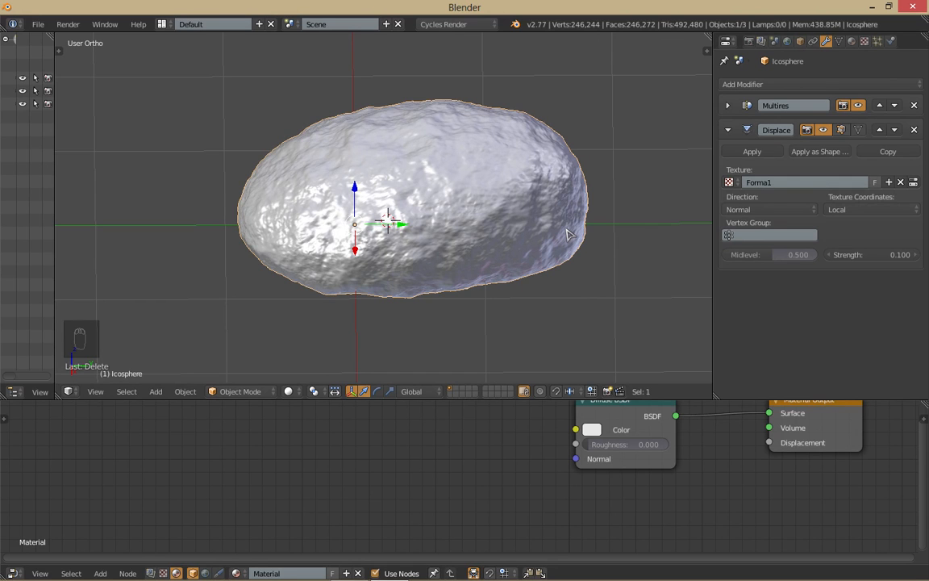
middle_click_drag(576, 218, 532, 237)
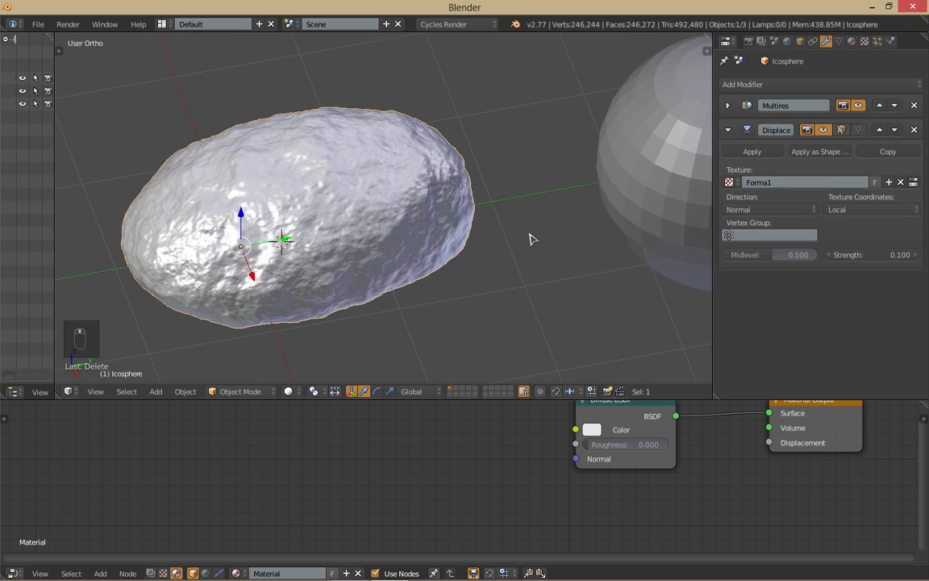
Step: Delete the faceted sphere standing beside the rock
right_click(644, 160)
middle_click_drag(645, 163, 522, 163, "shift")
key("x")
left_click(523, 163)
key("shift+a")
mouse_move(522, 161)
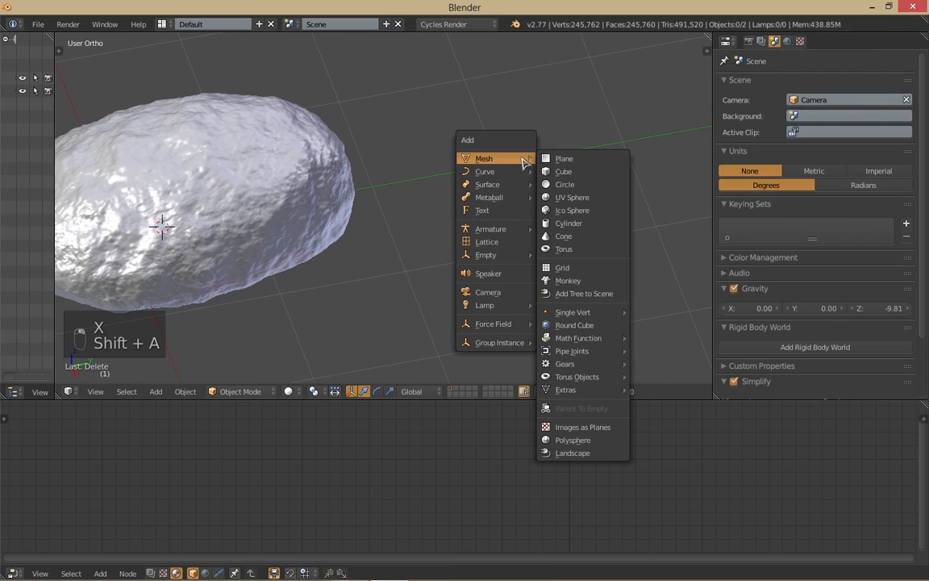
left_click(577, 160)
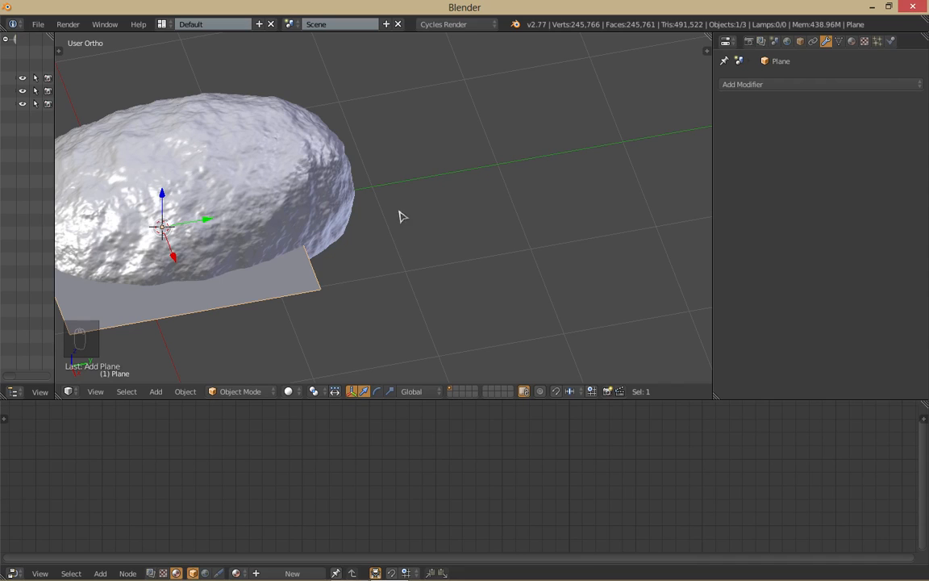
key("x")
left_click(556, 166)
Step: Add a UV sphere and move it along the Y axis until it stands clear beside the rock
key("shift+a")
mouse_move(595, 128)
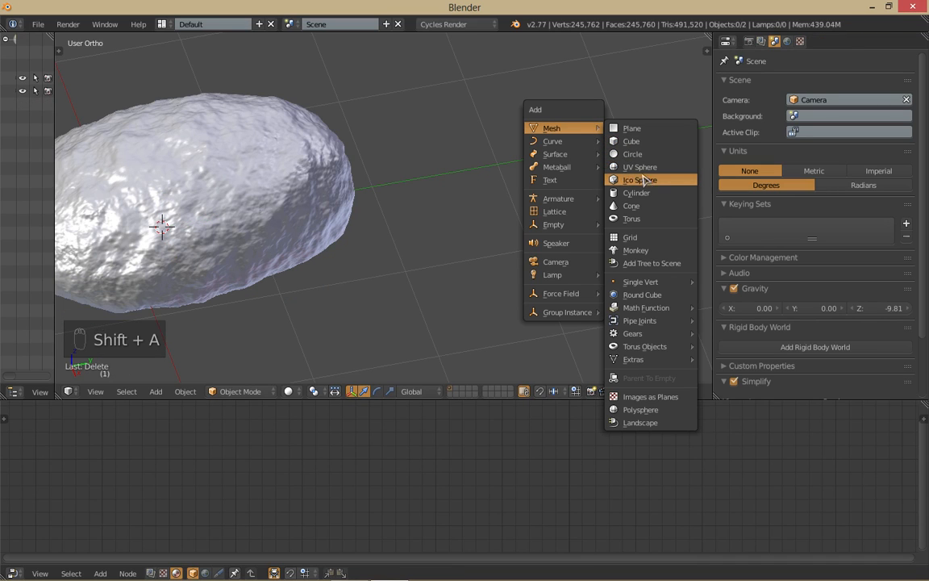
left_click(640, 168)
left_click_drag(208, 221, 685, 151)
middle_click_drag(574, 186, 557, 181)
scroll(557, 181, "down", 1)
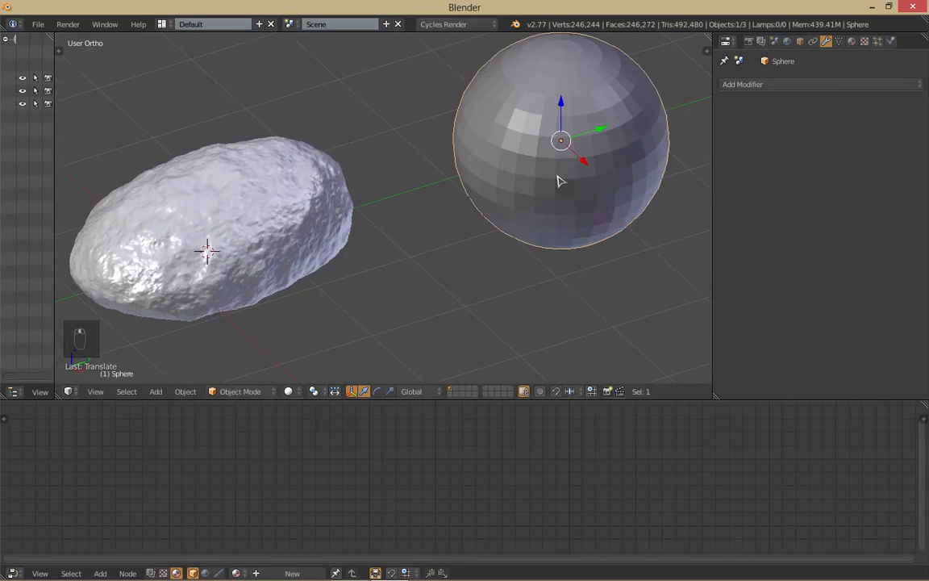
Step: Try the Y, X and Z directions in the rock's Displace modifier, inspecting the surface for each
right_click(298, 237)
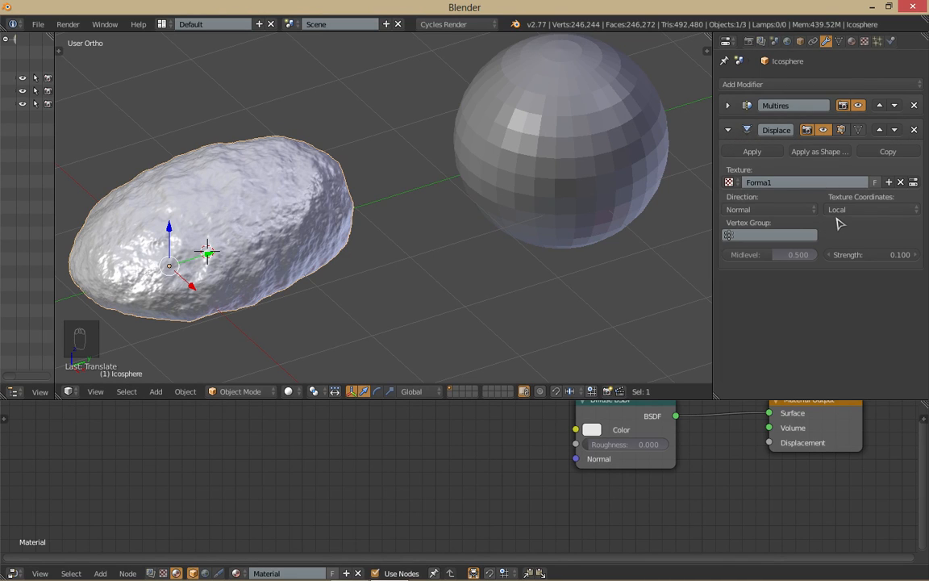
left_click(779, 211)
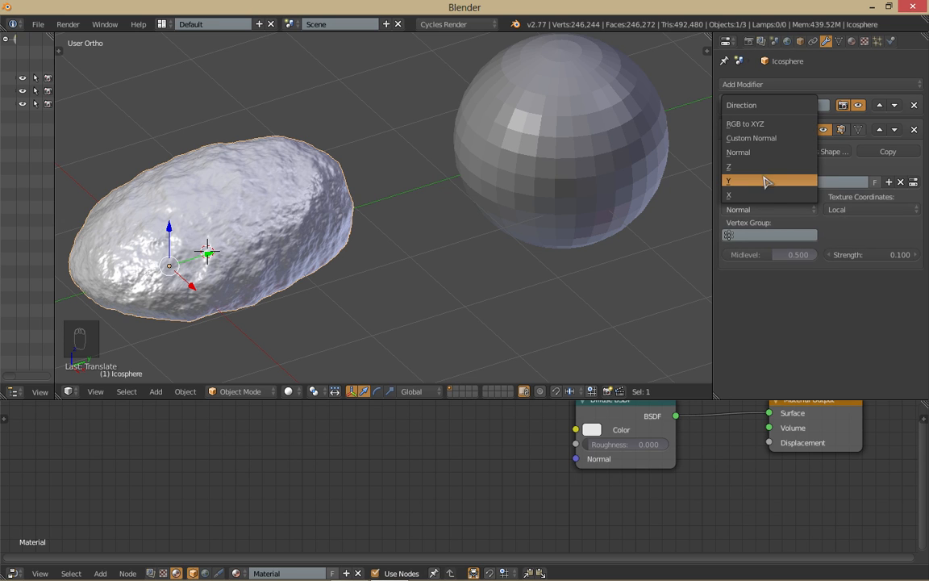
left_click(764, 181)
middle_click_drag(355, 257, 520, 258)
left_click(772, 209)
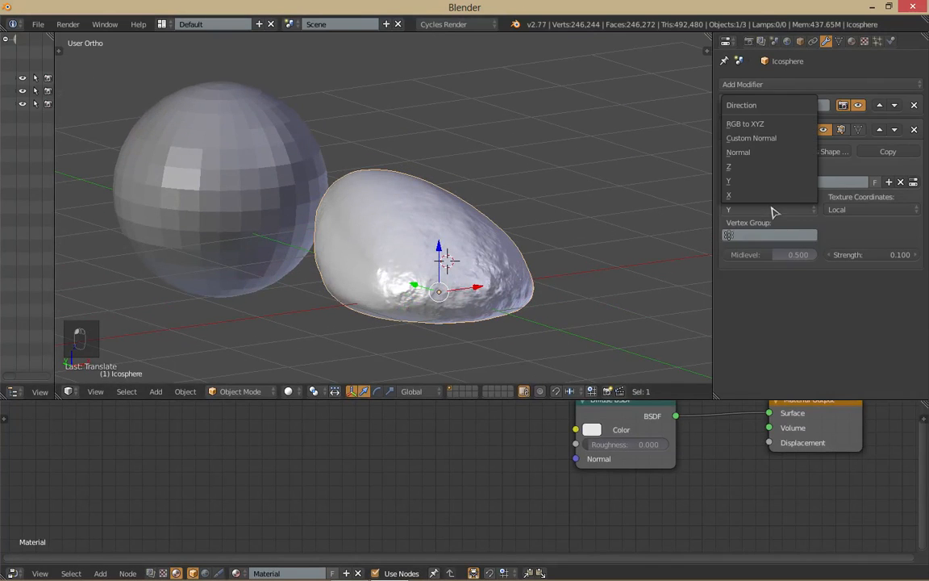
left_click(754, 195)
middle_click_drag(679, 242, 771, 201)
left_click(774, 210)
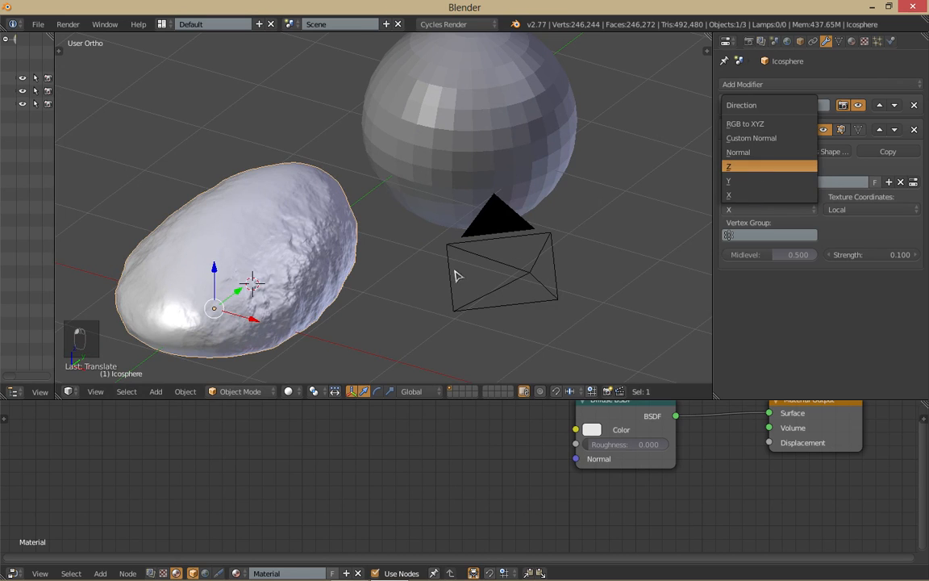
key("Return")
middle_click_drag(460, 269, 440, 249)
Step: Try Custom Normal as the rock's displacement direction and switch back to Normal
left_click(762, 210)
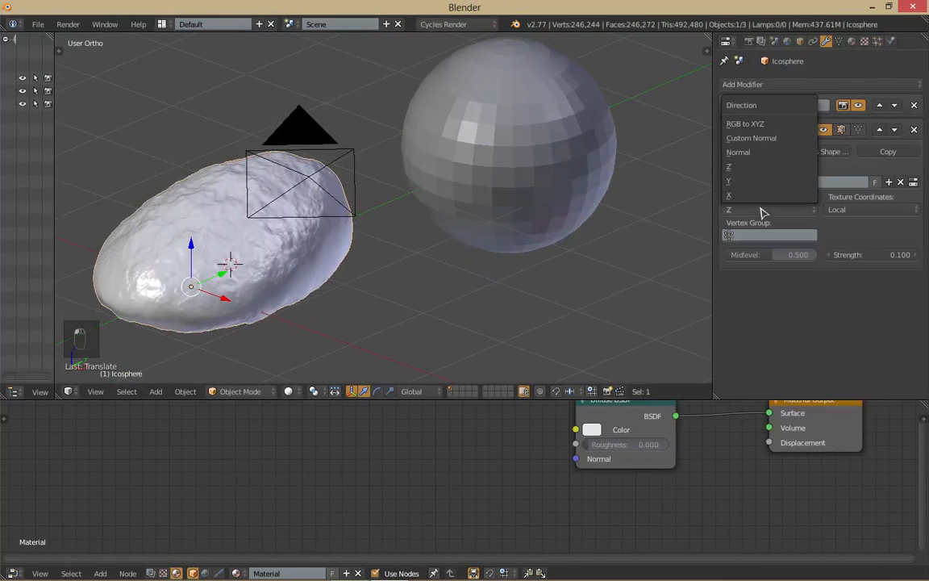
key("Return")
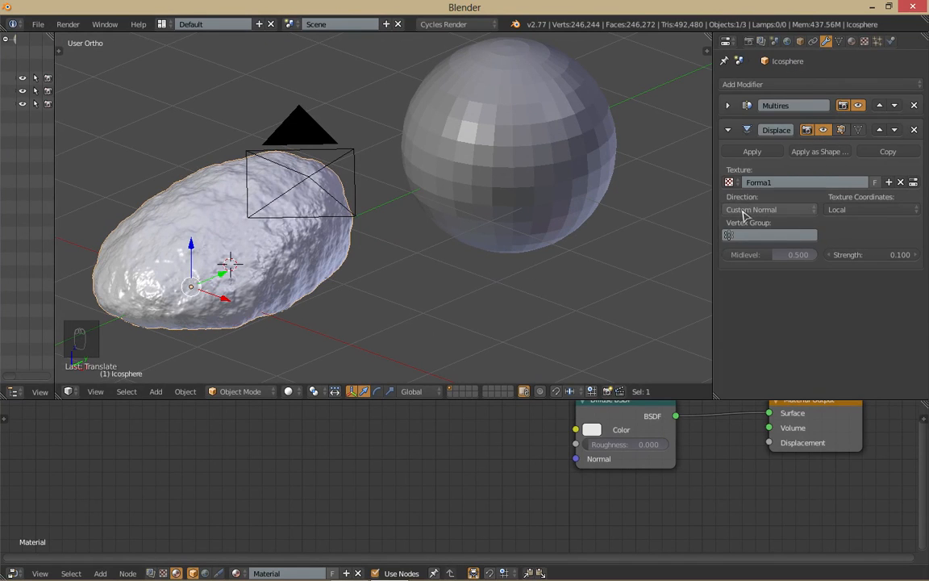
left_click(746, 209)
left_click(750, 154)
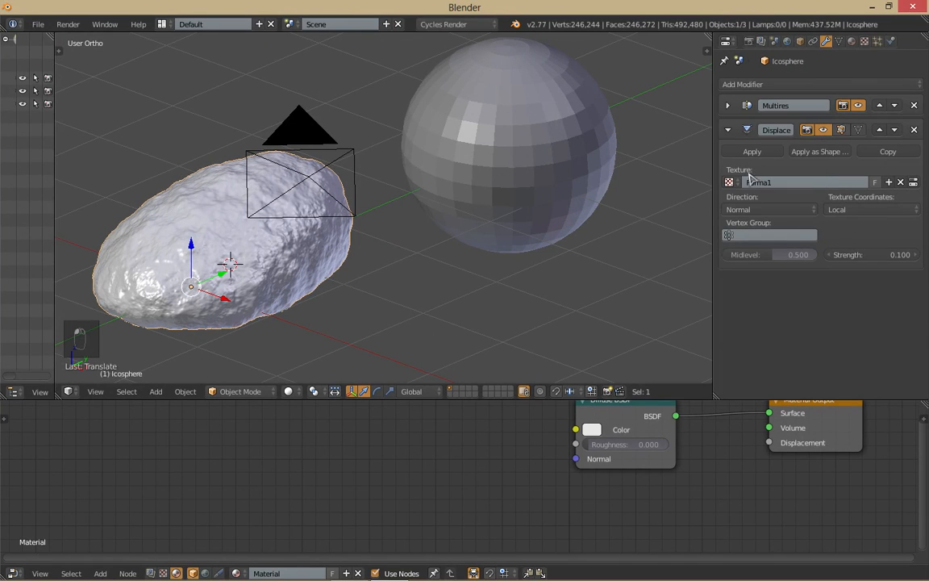
Step: Try RGB to XYZ as the rock's displacement direction, inspect the rock from several sides, and restore Normal
left_click(759, 209)
key("Return")
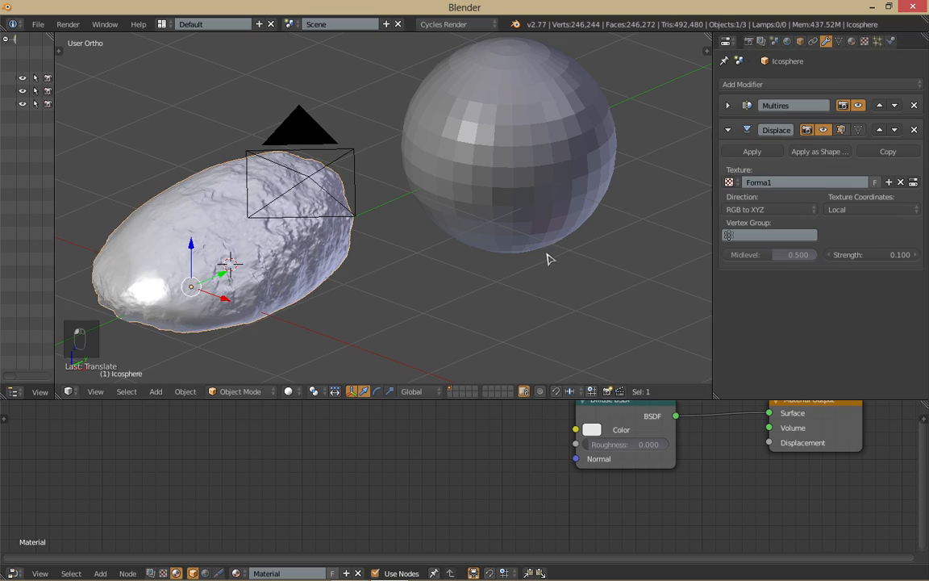
middle_click_drag(549, 259, 516, 250)
middle_click_drag(486, 351, 462, 358)
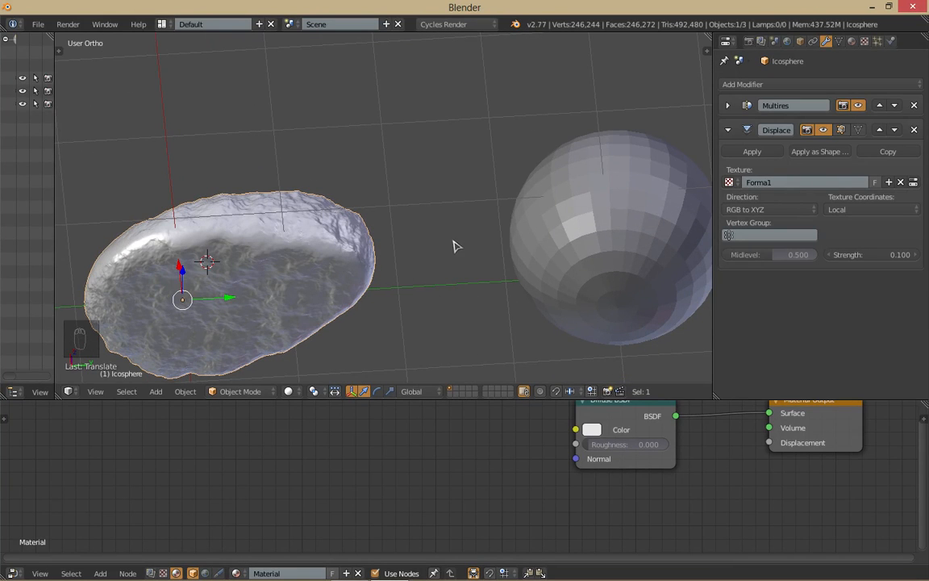
middle_click_drag(453, 245, 219, 187)
mouse_move(403, 187)
middle_mouse_down()
mouse_move(404, 145)
mouse_move(407, 182)
middle_mouse_up()
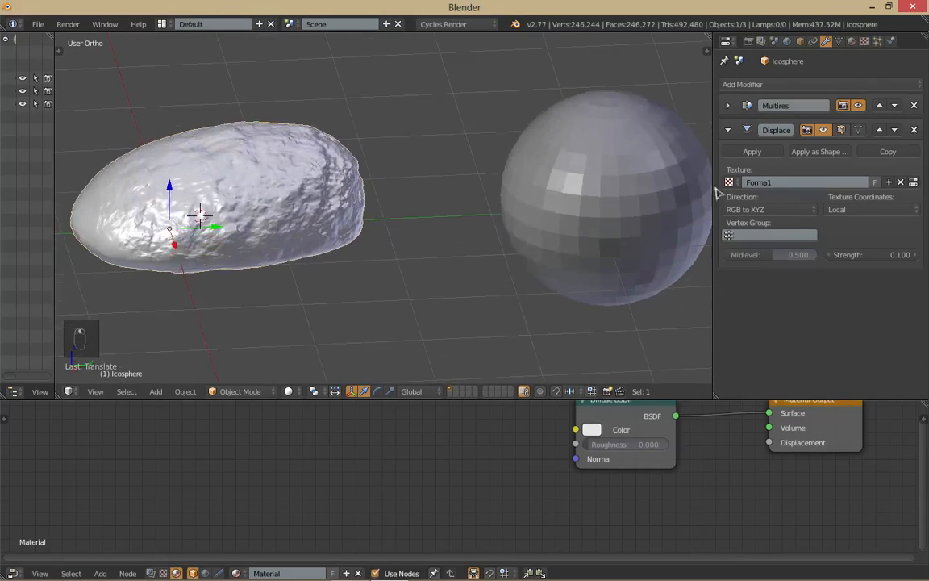
left_click(742, 210)
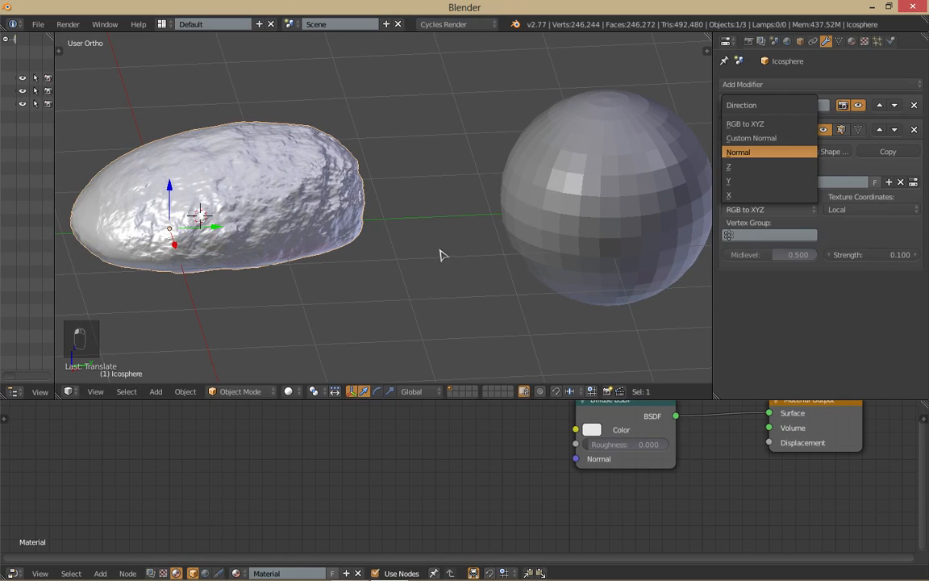
middle_click_drag(439, 255, 498, 246)
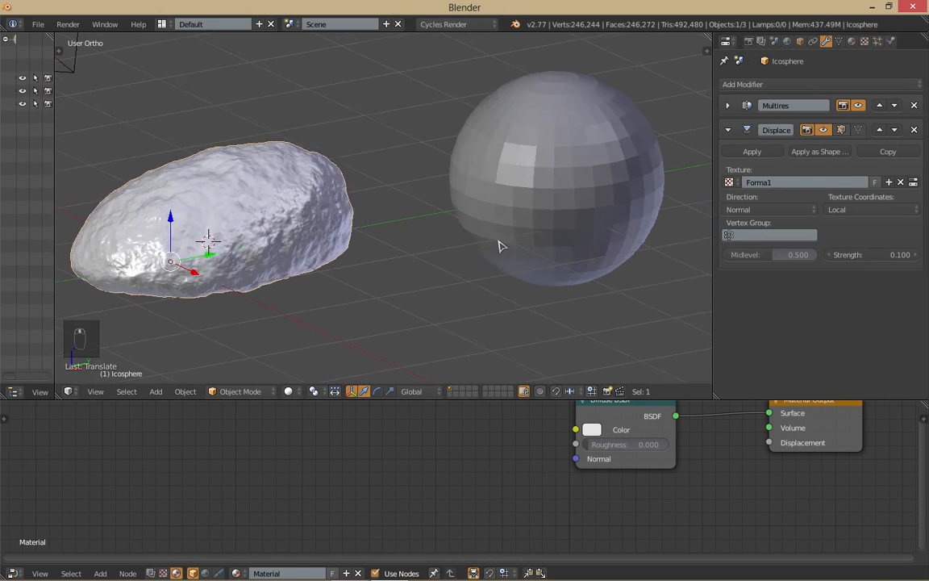
Step: Examine the Direction and Texture Coordinates options of the rock's Displace modifier
left_click(742, 210)
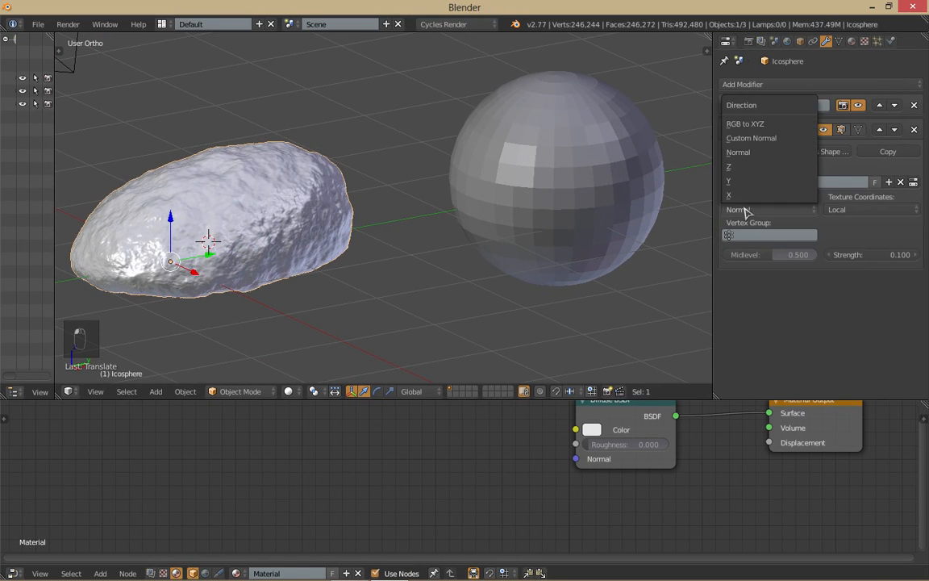
middle_click_drag(599, 442, 592, 455)
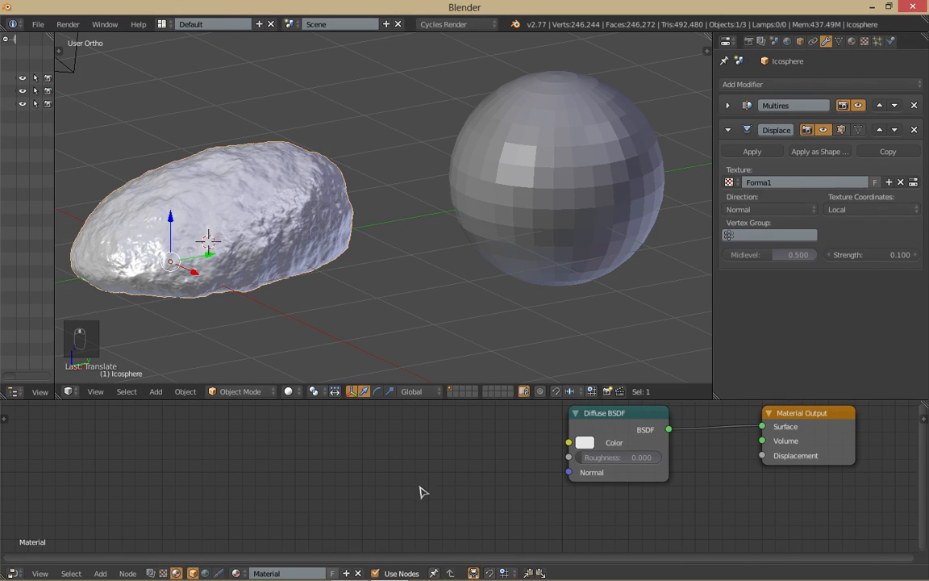
left_click_drag(572, 473, 830, 229)
left_click(843, 210)
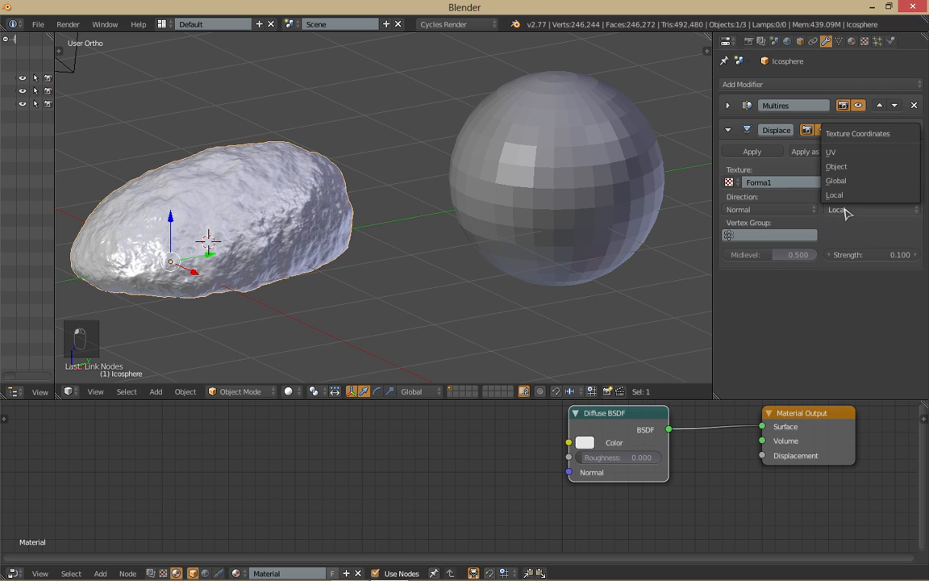
left_click(845, 213)
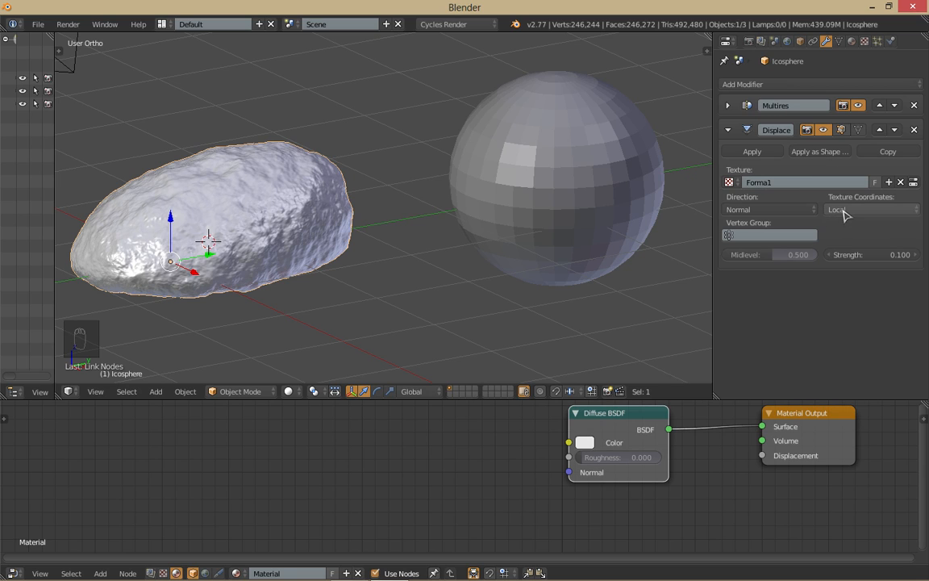
left_click(844, 212)
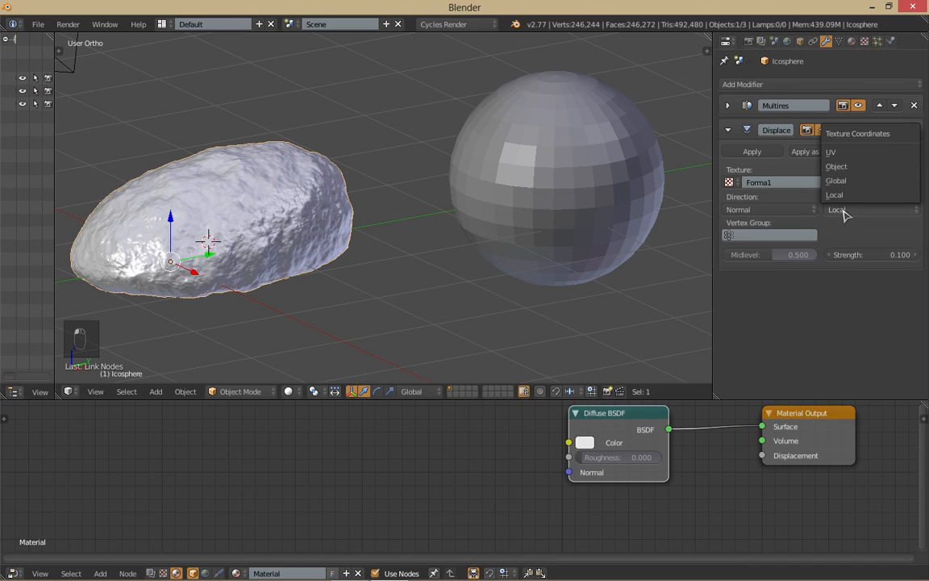
left_click(844, 211)
Step: Try moving the rock along the Y axis, undo the move, and try rotating it about the global Z axis
middle_click_drag(371, 228, 536, 205, "shift")
scroll(516, 206, "up", 2)
middle_click_drag(379, 200, 353, 244)
key("g")
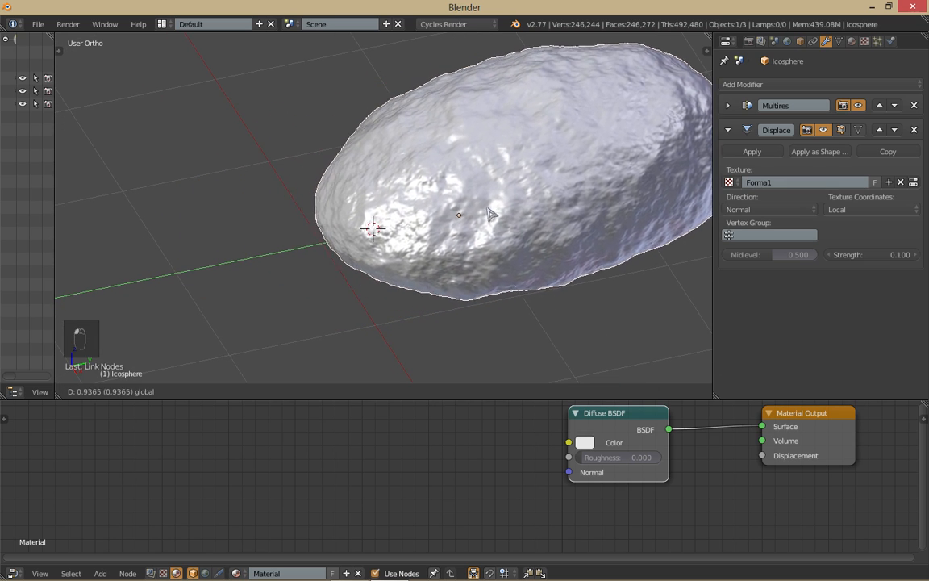
left_click(334, 246)
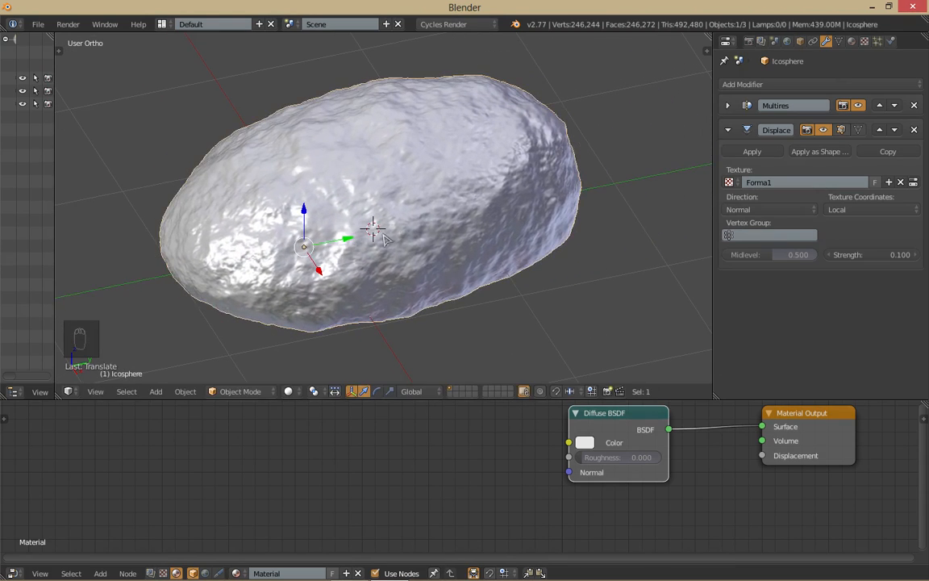
key("ctrl+z")
key("r")
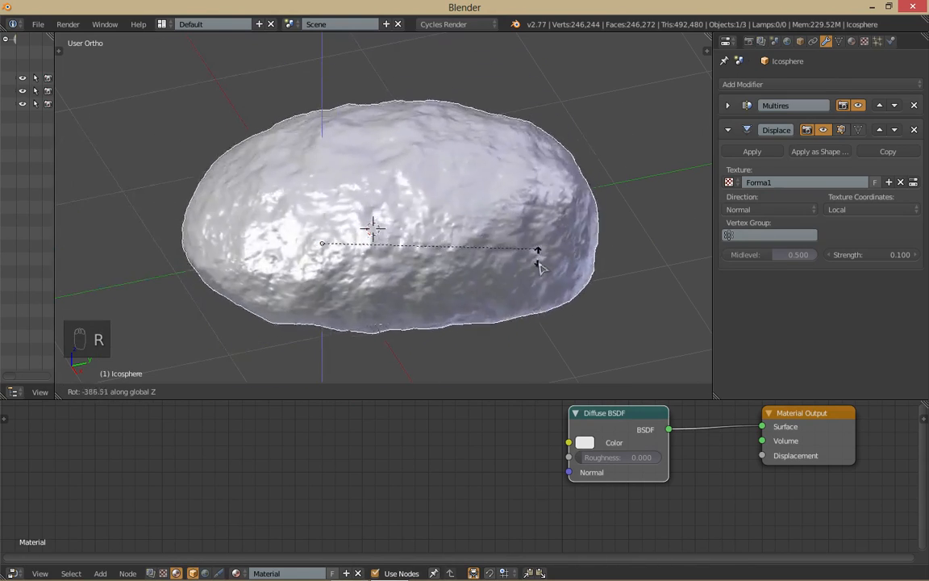
left_click(541, 268)
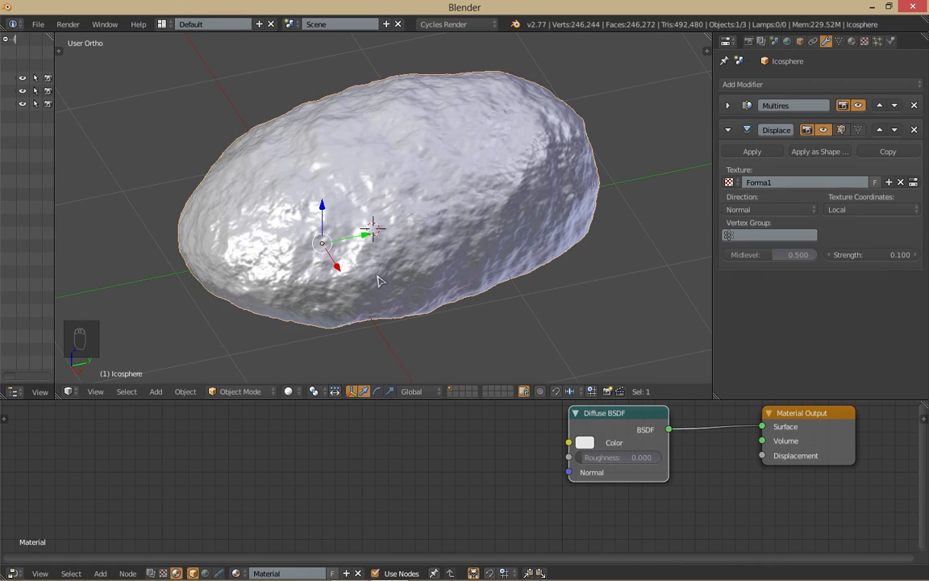
Step: Add a plane and, in the right side view, tilt and move it onto the rock's sloping upper face
middle_click_drag(530, 234, 354, 158)
key("shift+a")
mouse_move(353, 157)
left_click(413, 158)
key("KP_3")
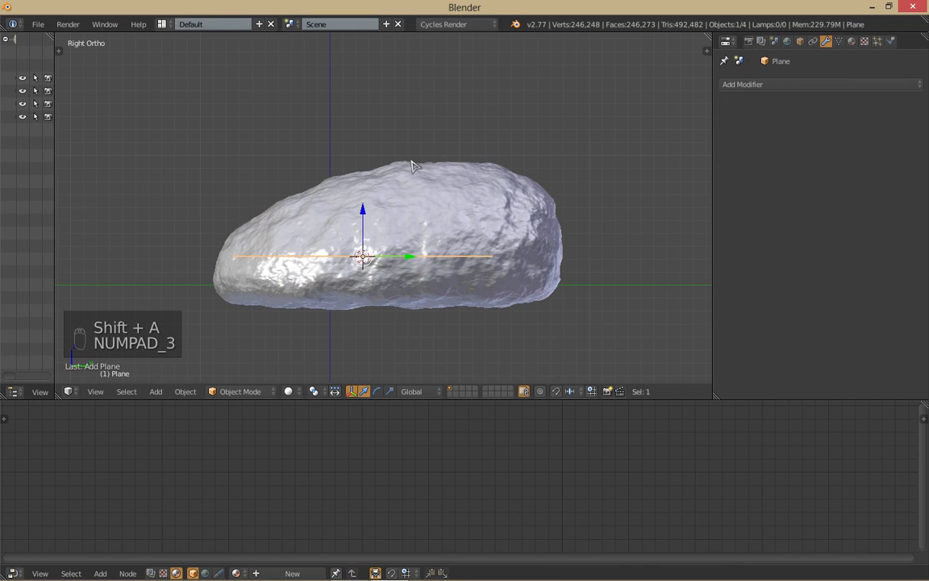
key("r")
key("g")
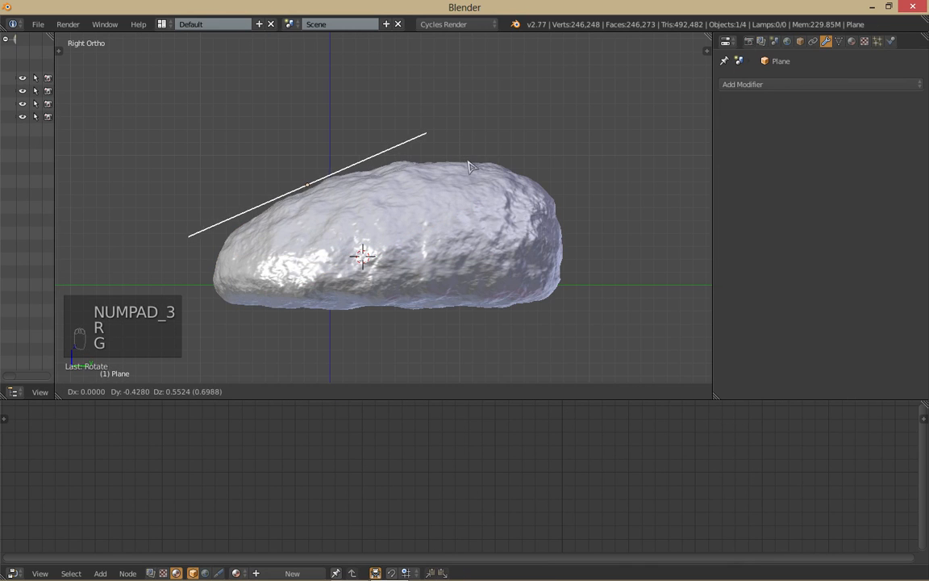
left_click(450, 210)
middle_click_drag(454, 211, 505, 269)
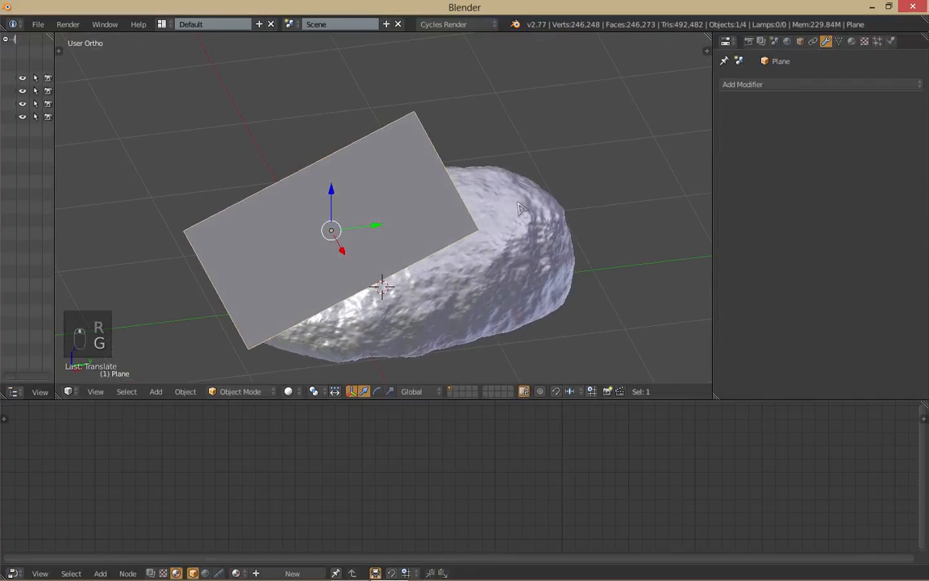
Step: Try rotating the rock and plane together about global Z and X, and moving them
right_click(524, 244, "shift")
middle_click_drag(609, 231, 625, 153, "shift")
key("z")
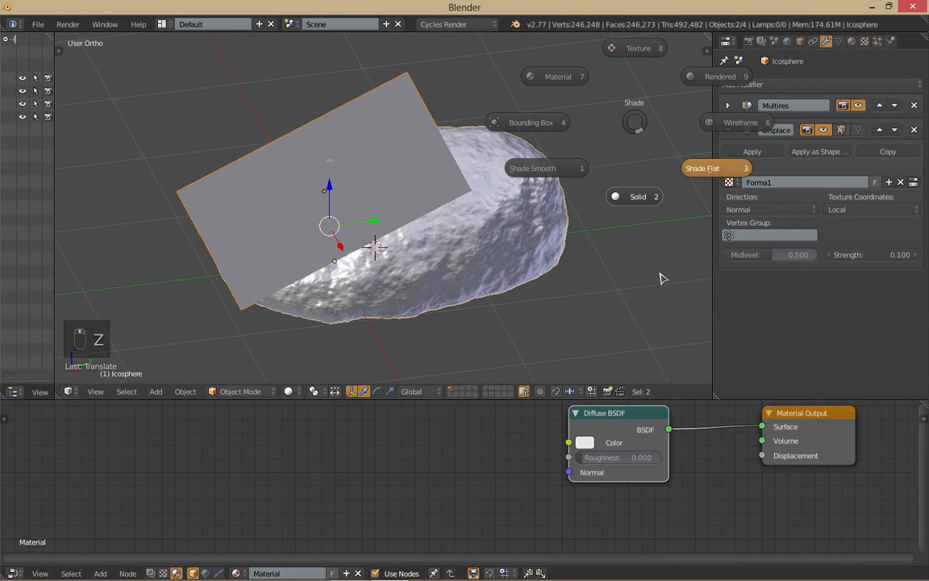
key("r")
key("z")
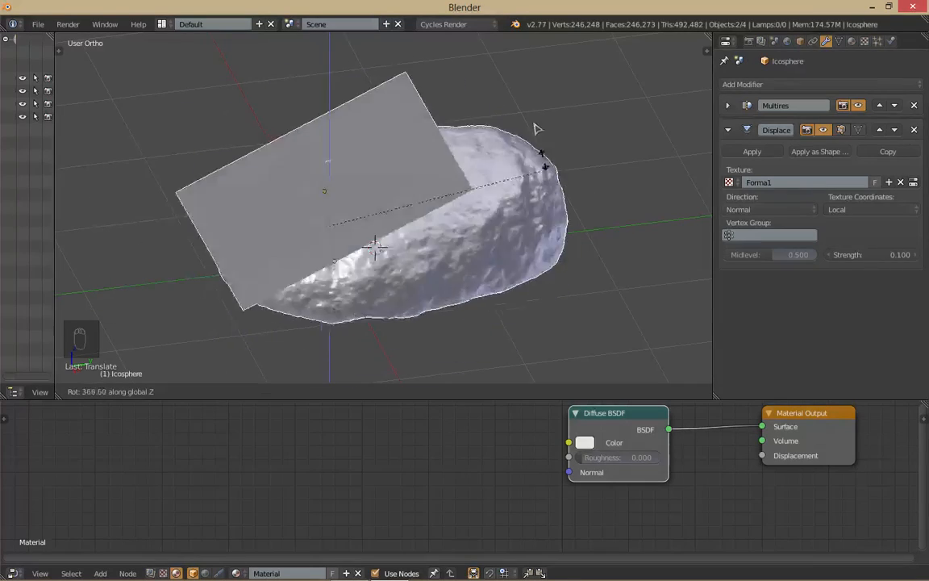
right_click(484, 106)
key("r")
key("x")
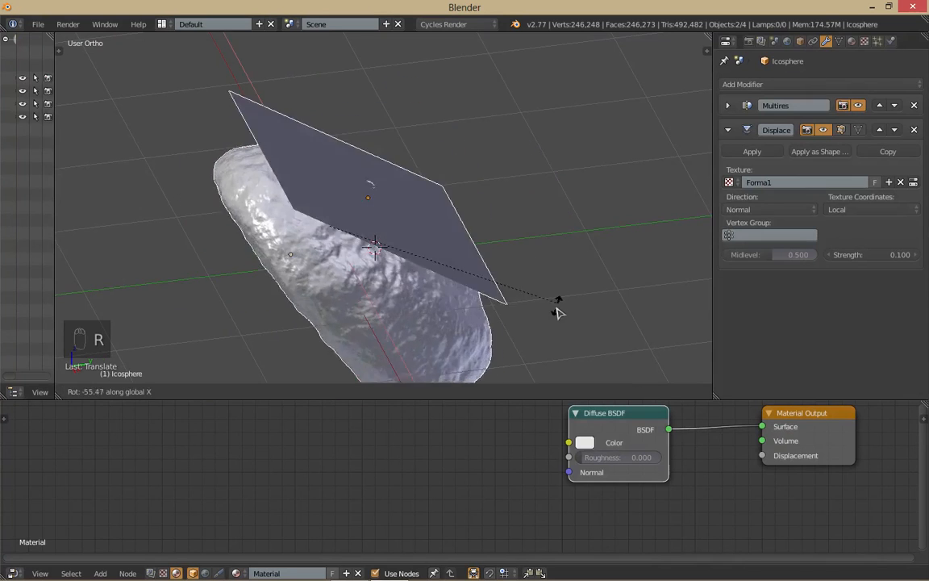
right_click(450, 105)
key("g")
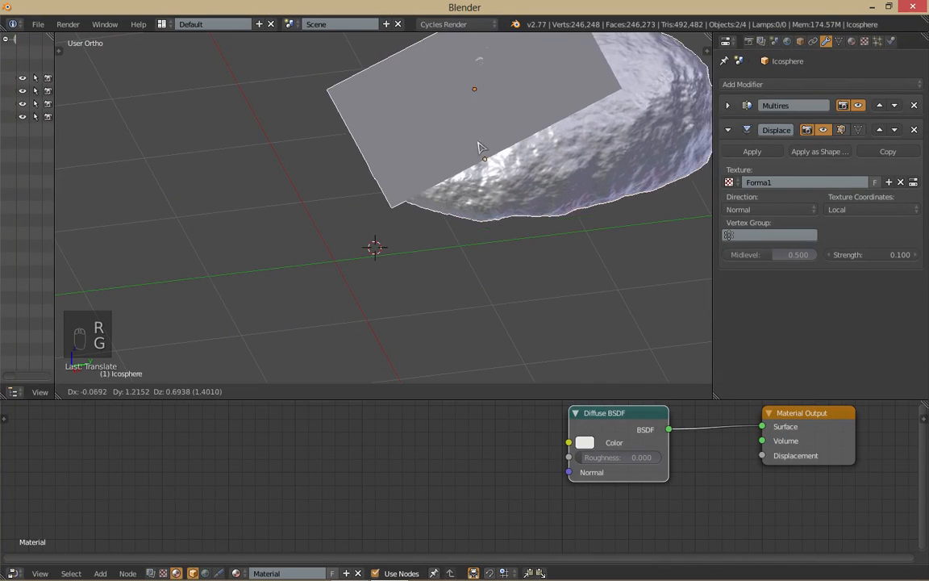
right_click(475, 279)
Step: Select only the rock and set its Displace modifier's texture coordinates to Global
key("KP_6")
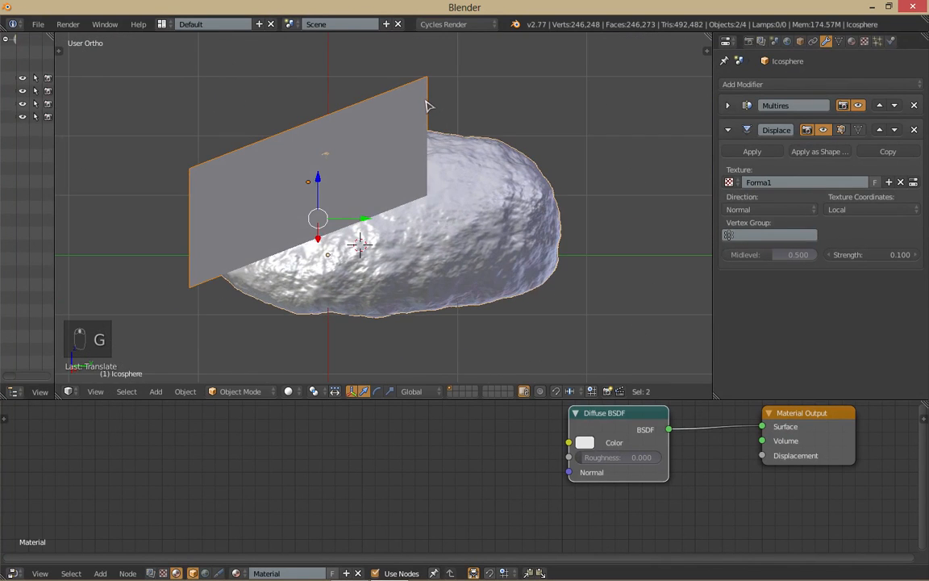
right_click(427, 106)
right_click(425, 149)
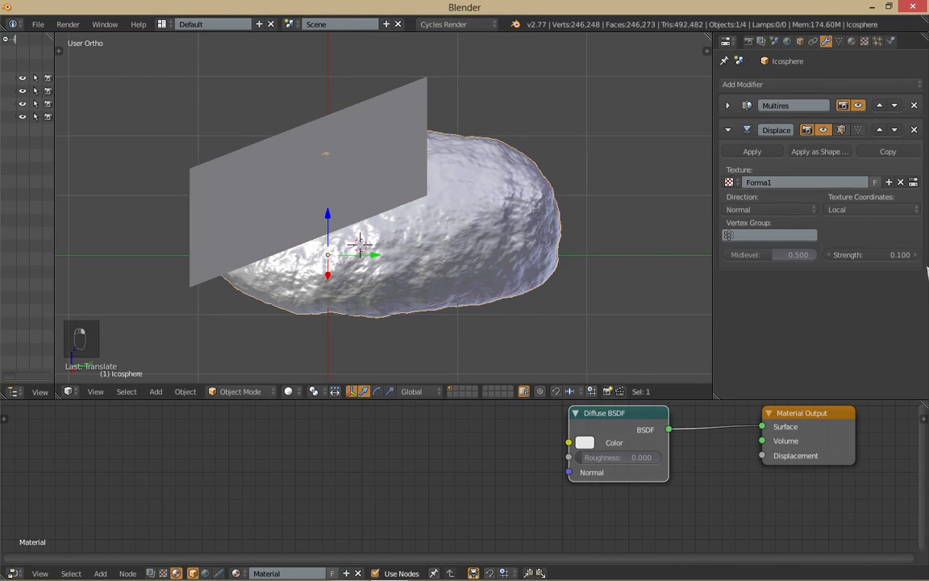
left_click(846, 209)
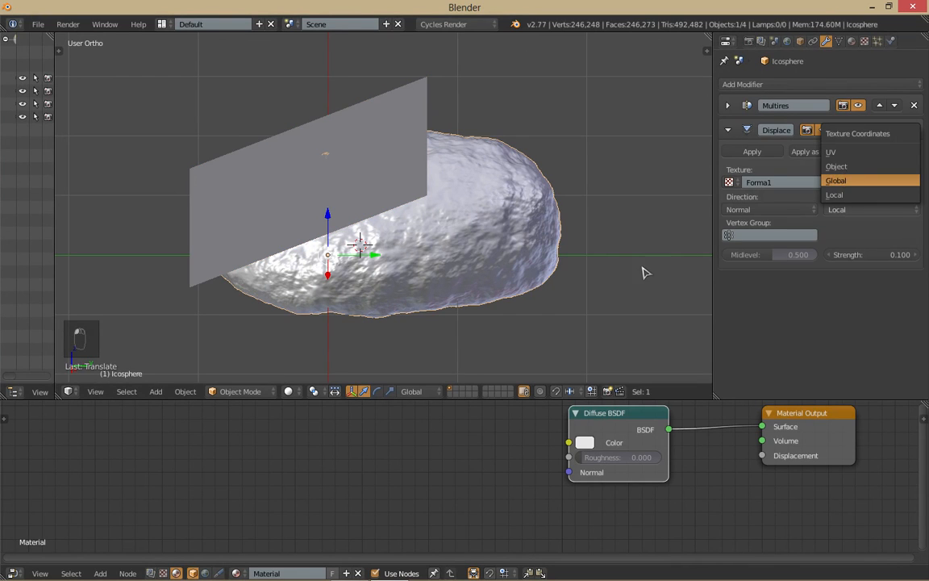
key("Return")
Step: Try rotating the rock alone about global Z and moving it to test the Global texture coordinates
middle_click_drag(500, 252, 517, 248)
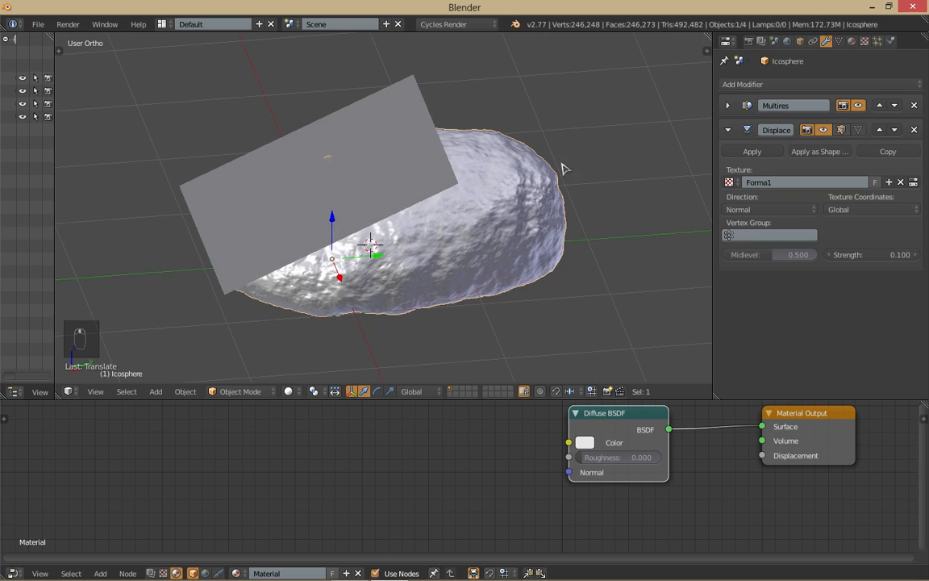
right_click(383, 136)
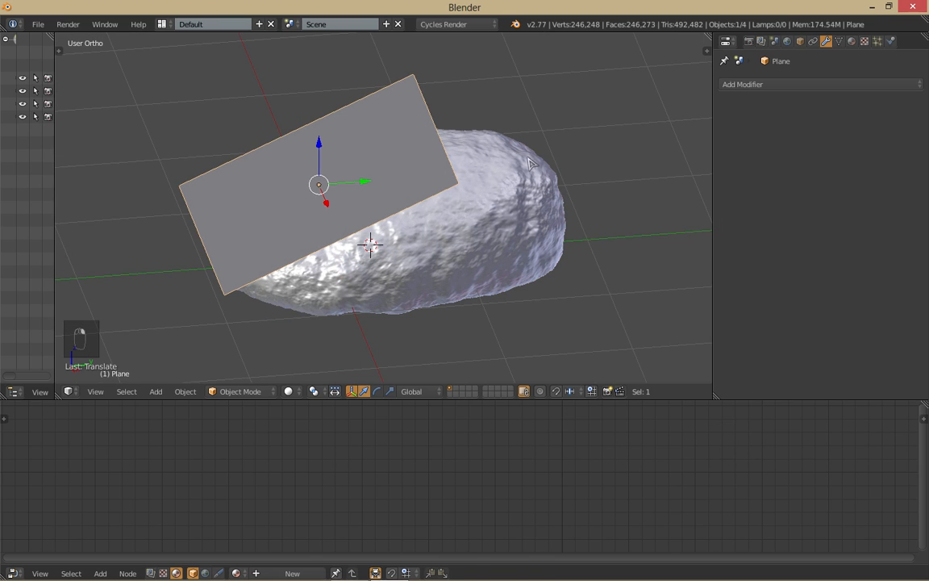
right_click(476, 145)
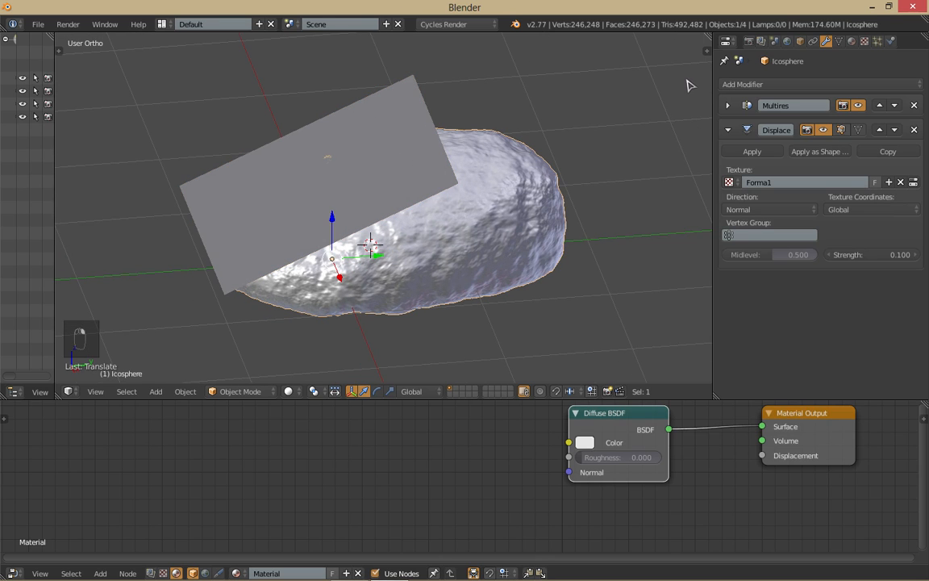
key("r")
key("z")
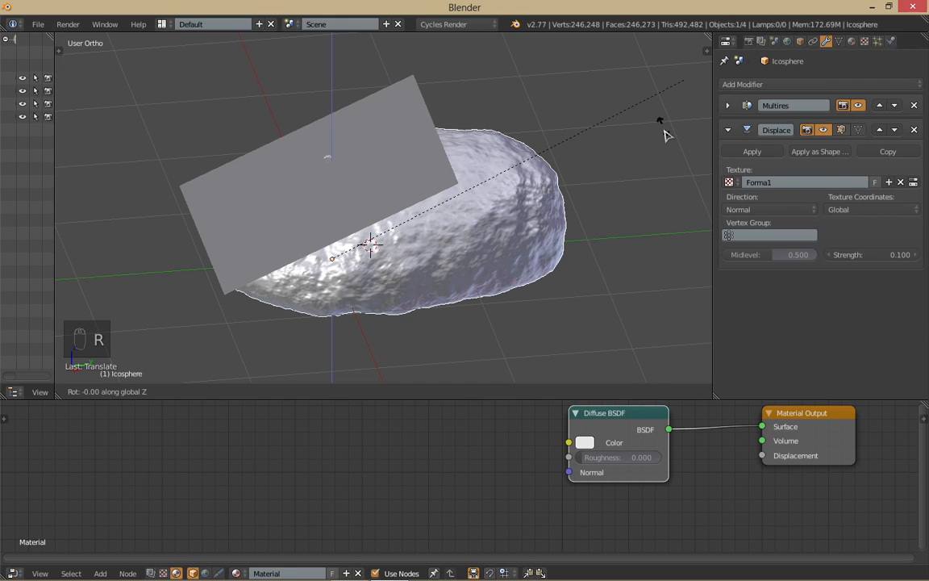
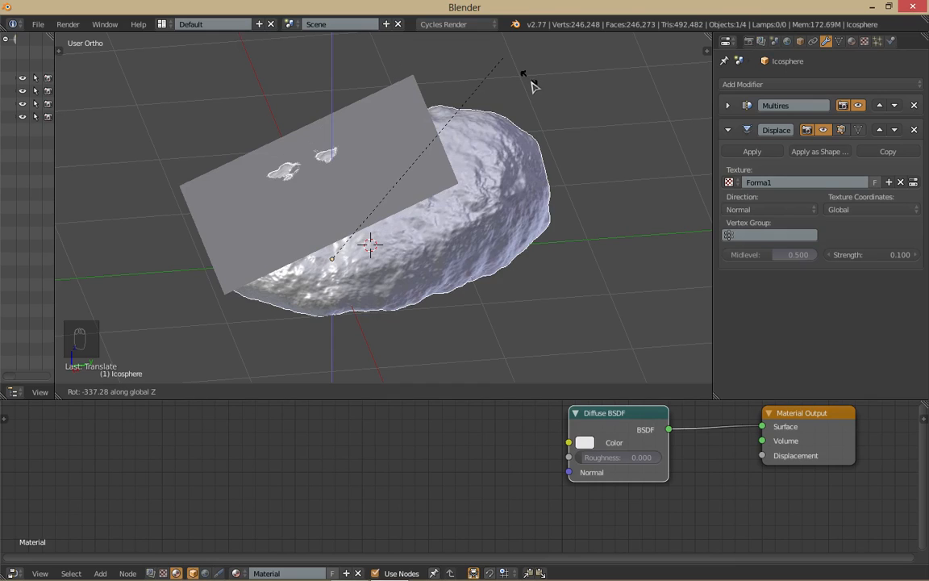
left_click(488, 256)
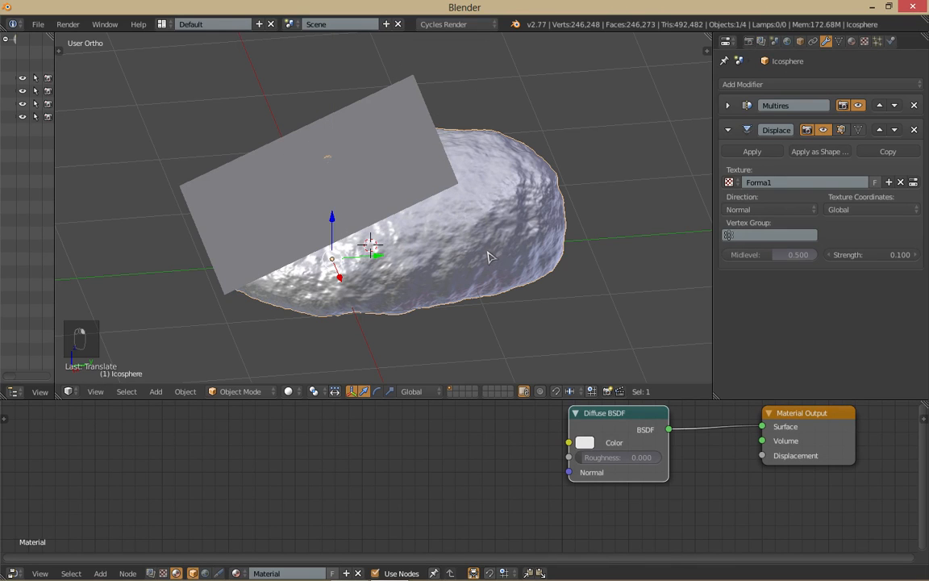
key("g")
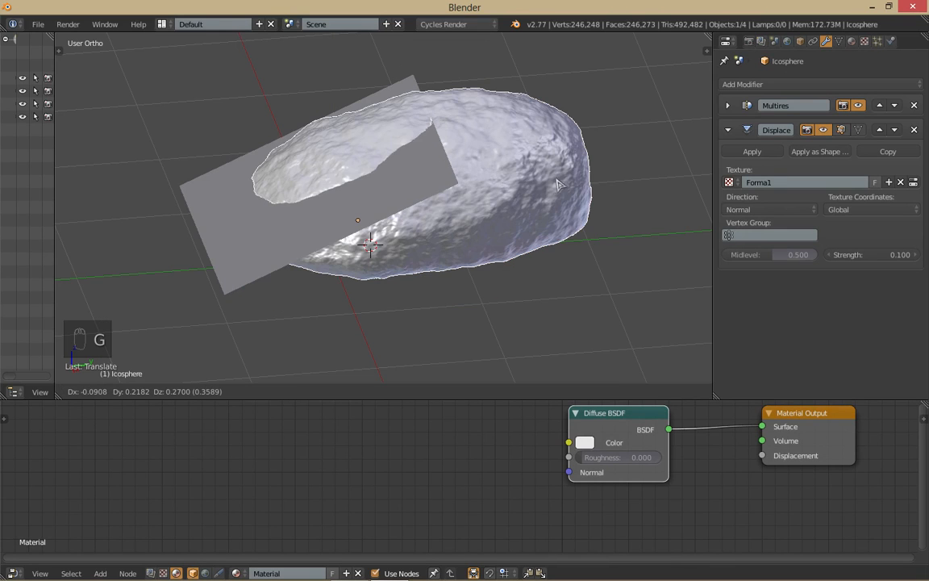
right_click(585, 150)
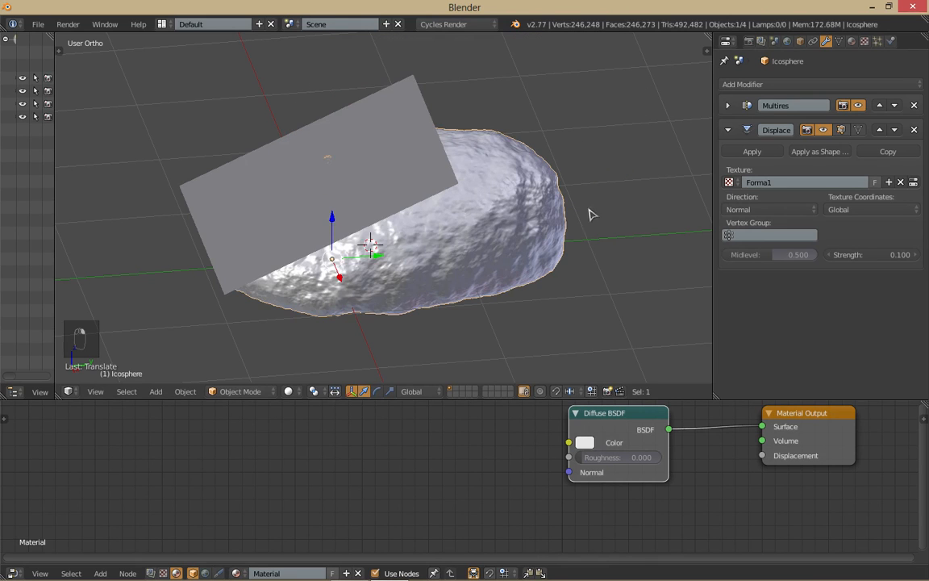
Step: Set the rock's Displace modifier texture coordinates to UV
middle_click_drag(590, 214, 637, 269)
middle_click_drag(611, 220, 812, 207)
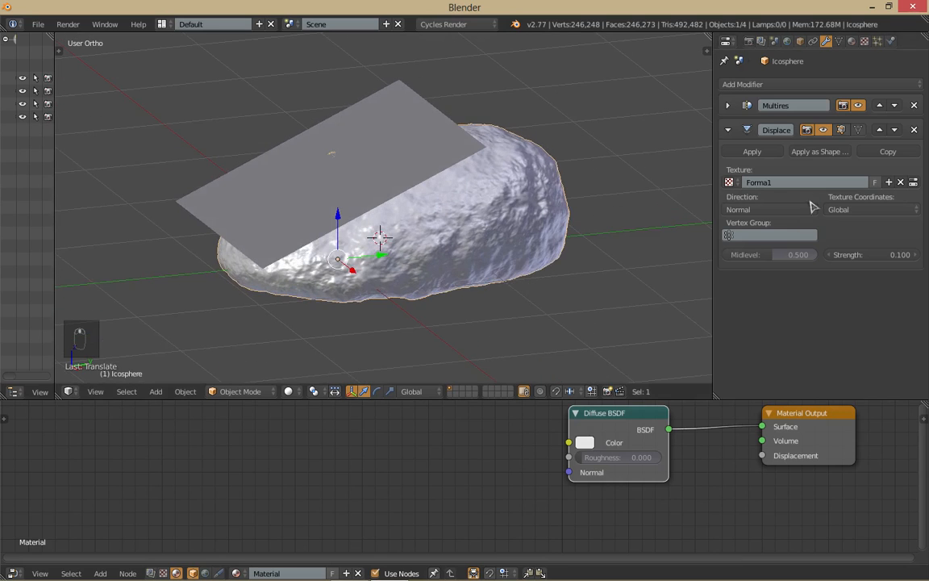
left_click(837, 209)
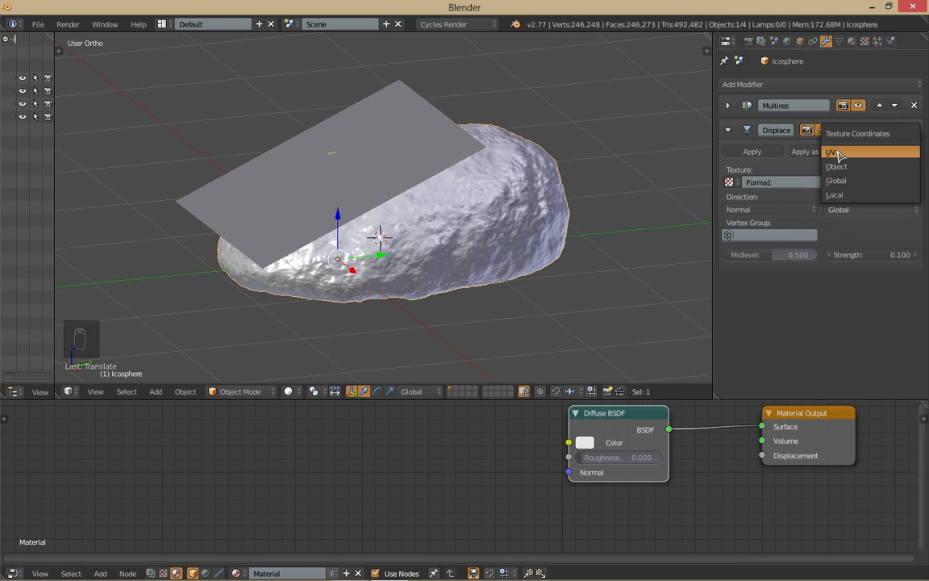
left_click(837, 153)
Step: Enter Edit Mode on the rock and display it in wireframe from the right side view
middle_click_drag(607, 272, 528, 257)
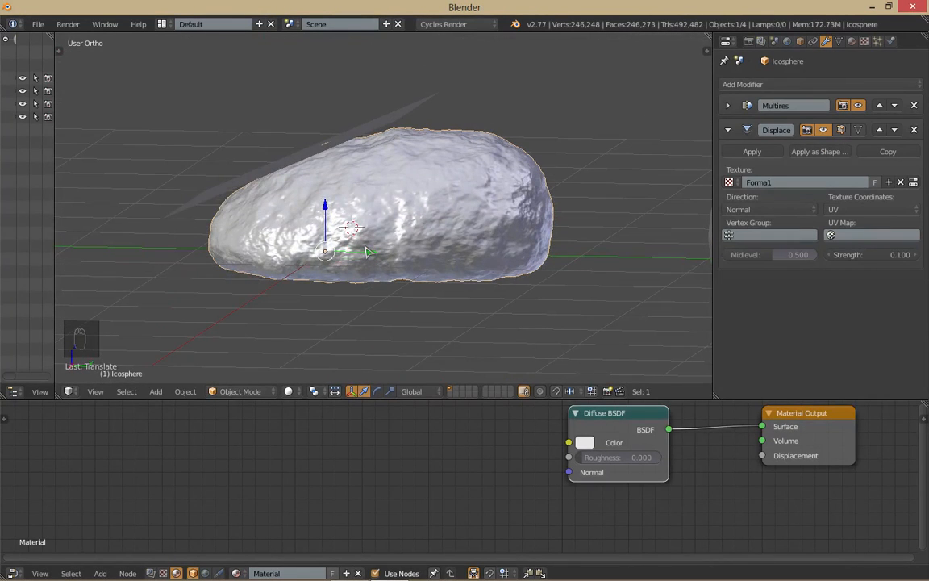
key("Tab")
left_click(585, 248)
right_click(456, 244)
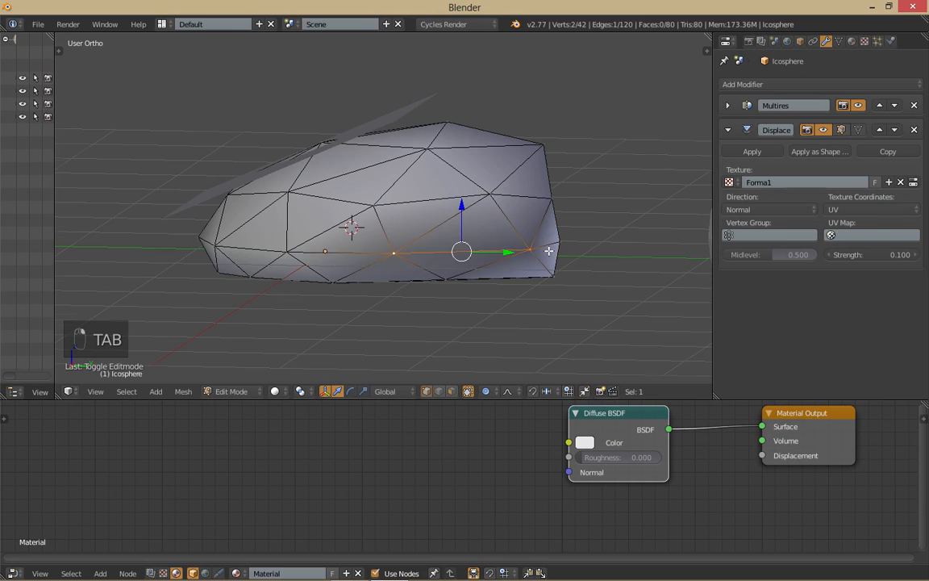
middle_click_drag(550, 251, 534, 213)
key("KP_1")
key("KP_3")
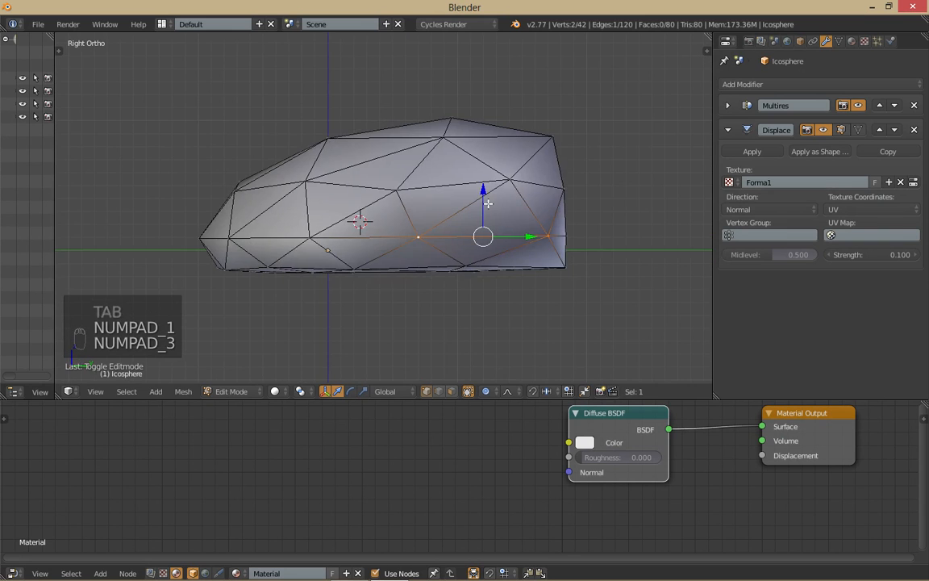
key("z")
left_click(600, 207)
Step: Circle-select the horizontal ring of edges around the rock's lower part and mark it as a seam
key("c")
left_click_drag(647, 245, 116, 242)
right_click(116, 243)
key("ctrl+e")
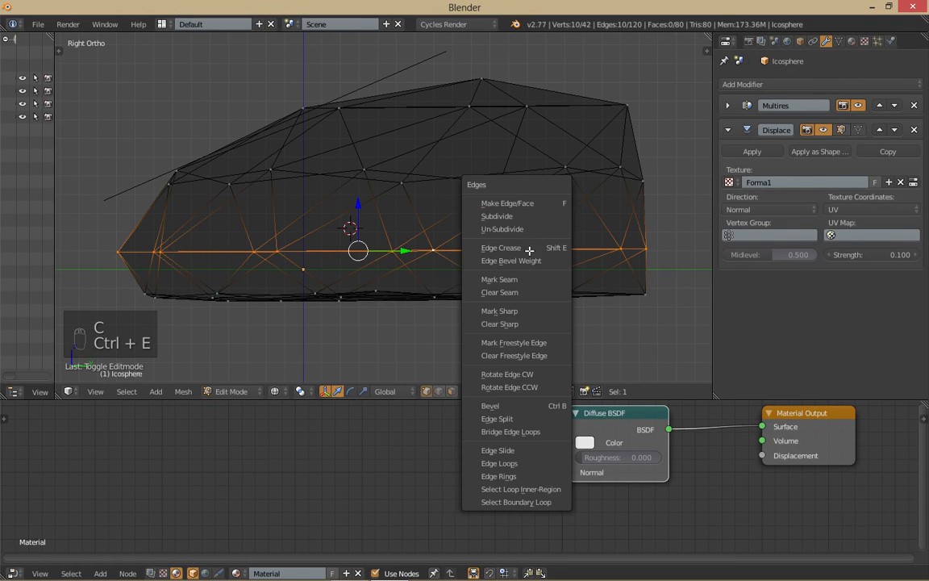
left_click(490, 275)
scroll(490, 278, "down", 2)
key("a")
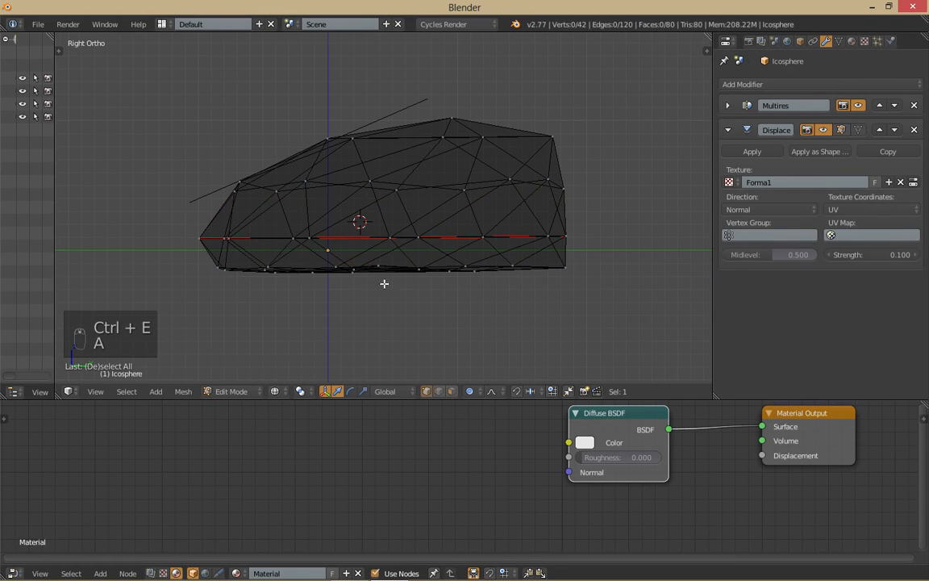
Step: Circle-select edges running diagonally from the rock's underside to its top, switch to edge selection, and mark them as a seam
key("c")
mouse_move(340, 279)
left_mouse_down()
mouse_move(483, 194)
mouse_move(553, 128)
mouse_move(483, 138)
mouse_move(471, 108)
left_mouse_up()
right_click(471, 108)
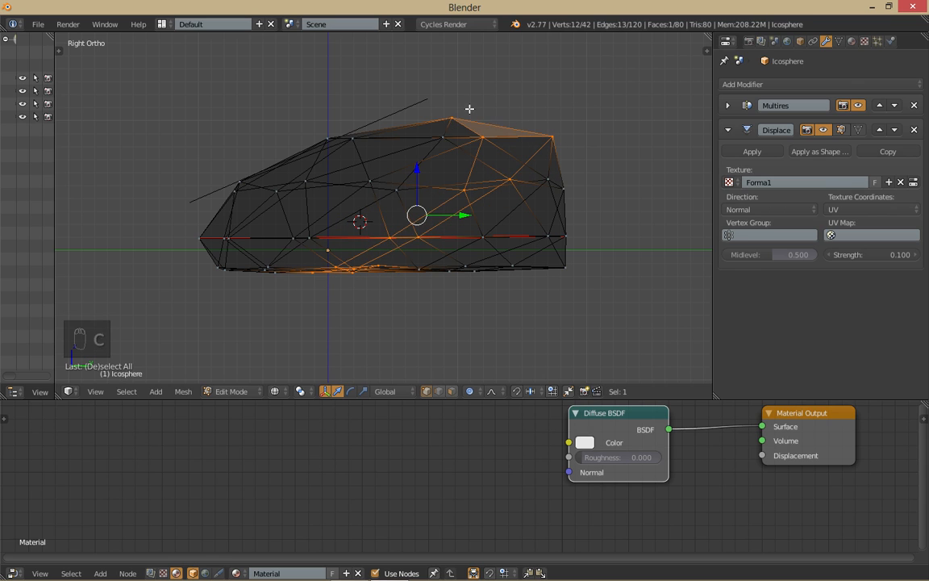
key("ctrl+Tab")
left_click(506, 151)
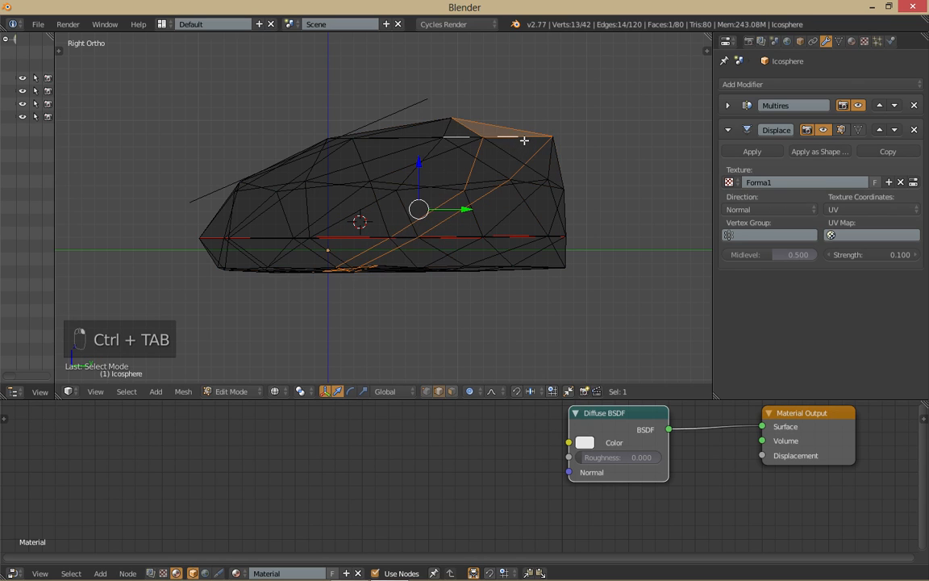
key("ctrl+z")
key("c")
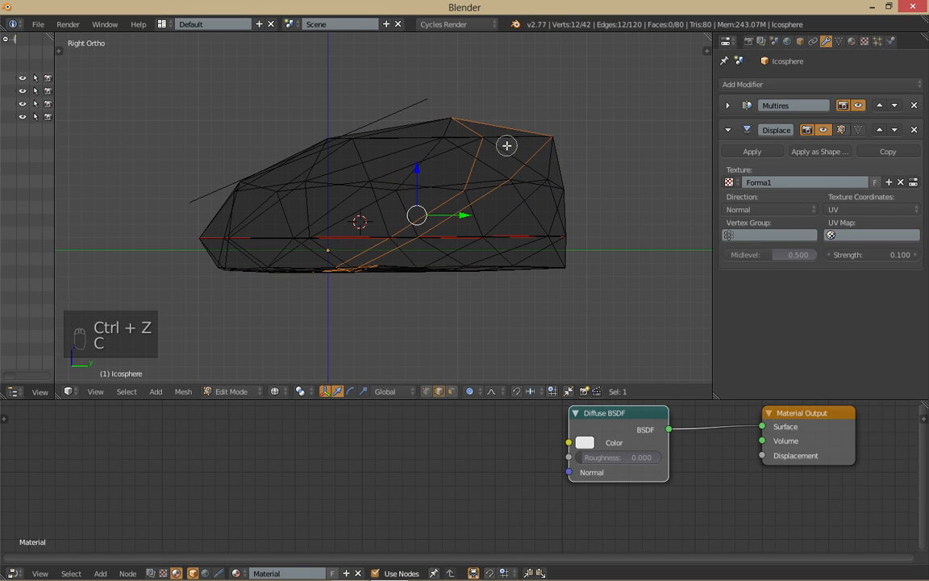
right_click(507, 145)
mouse_move(505, 145)
middle_mouse_down()
mouse_move(591, 164)
mouse_move(593, 131)
mouse_move(540, 193)
middle_mouse_up()
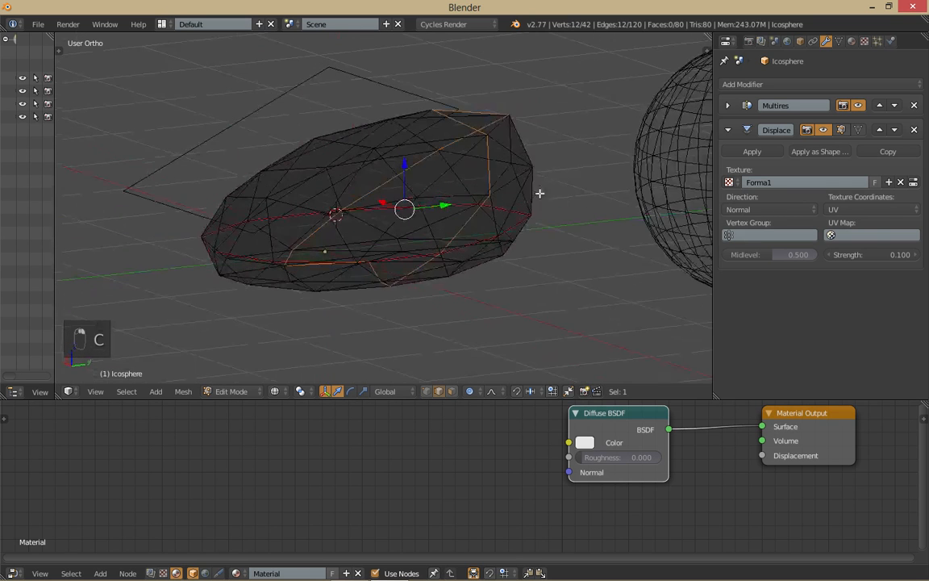
key("ctrl+e")
left_click(564, 155)
Step: Select the whole rock mesh, unwrap it, and return to Object Mode
key("a")
key("a")
key("a")
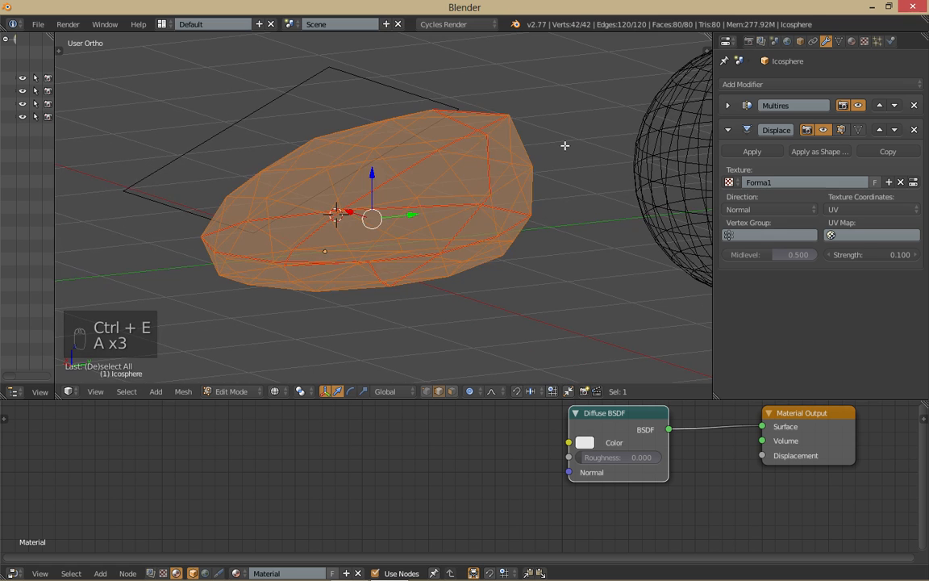
key("u")
left_click(564, 145)
key("Tab")
left_click(399, 171)
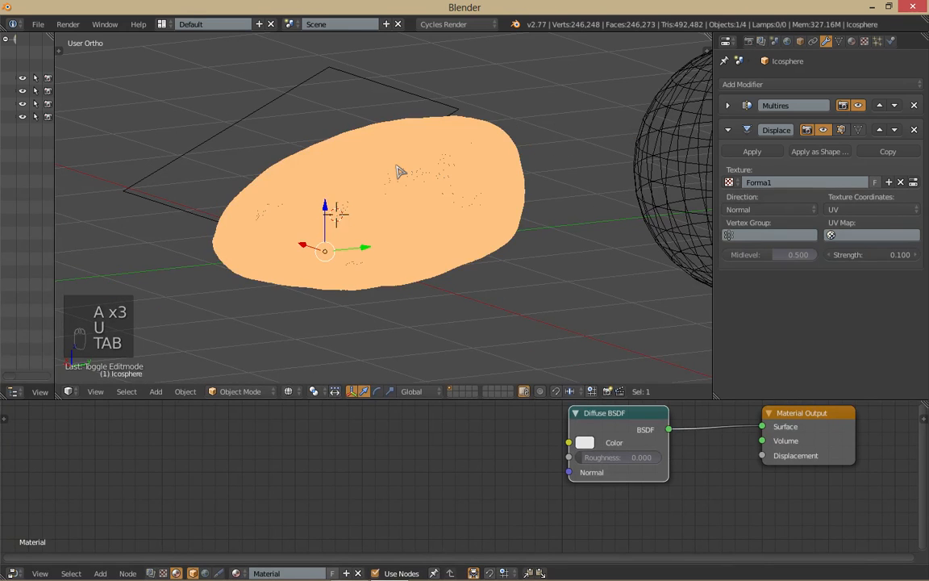
Step: Switch the viewport to solid shading and examine the displacement along the rock's seams
key("z")
left_click(407, 272)
mouse_move(413, 276)
middle_mouse_down()
mouse_move(442, 292)
mouse_move(472, 278)
mouse_move(529, 286)
mouse_move(435, 290)
mouse_move(365, 311)
mouse_move(314, 298)
mouse_move(405, 249)
mouse_move(409, 239)
mouse_move(410, 267)
mouse_move(595, 276)
mouse_move(611, 269)
mouse_move(604, 204)
mouse_move(584, 242)
middle_mouse_up()
scroll(409, 239, "up", 2)
scroll(553, 277, "down", 3)
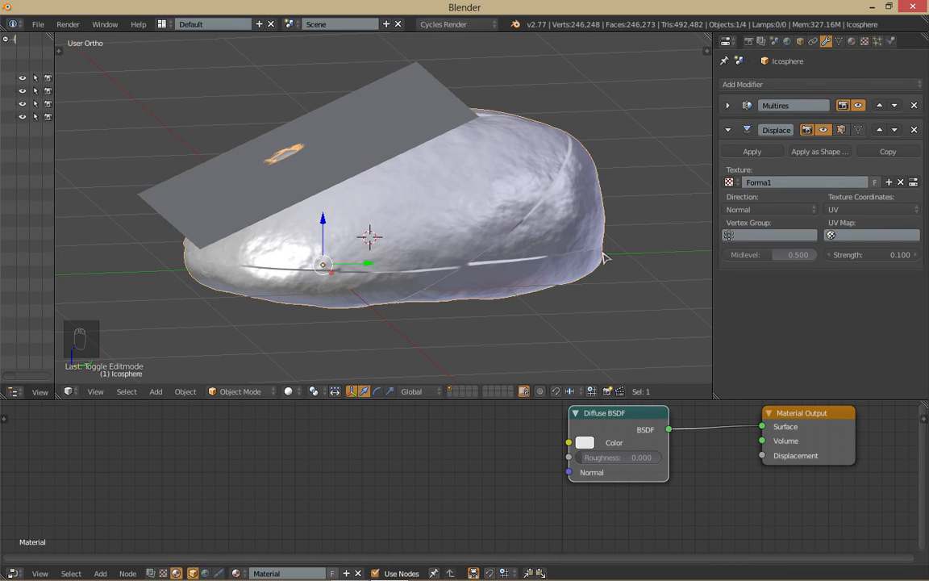
middle_click_drag(605, 257, 535, 216)
left_click(833, 209)
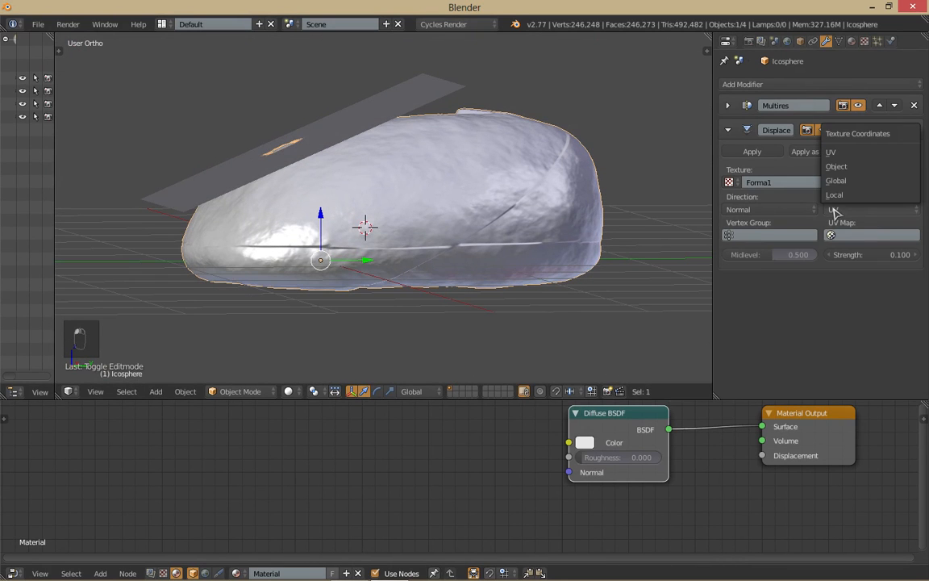
middle_click_drag(412, 260, 468, 295)
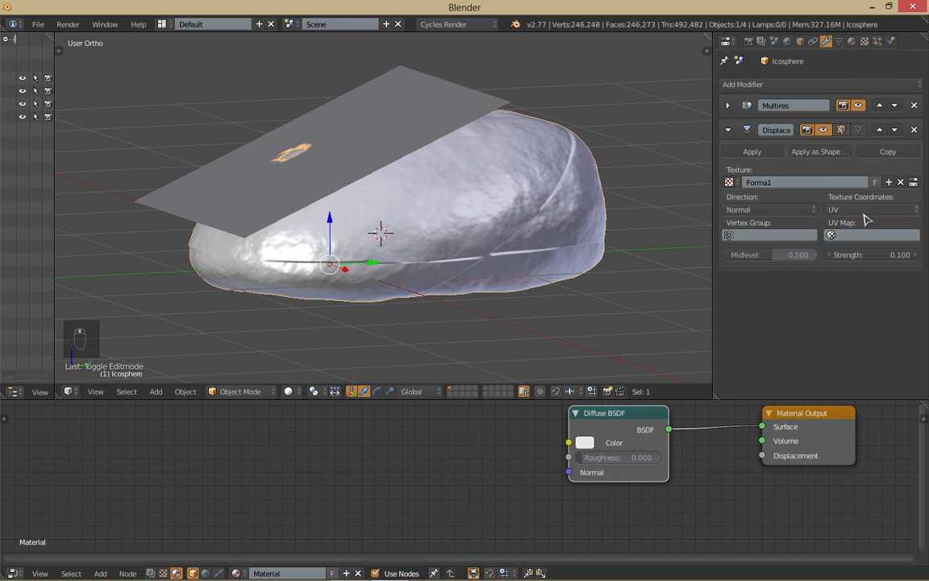
Step: Delete the plane above the rock
middle_click_drag(406, 266, 388, 250, "shift")
right_click(403, 90)
key("x")
left_click(401, 88)
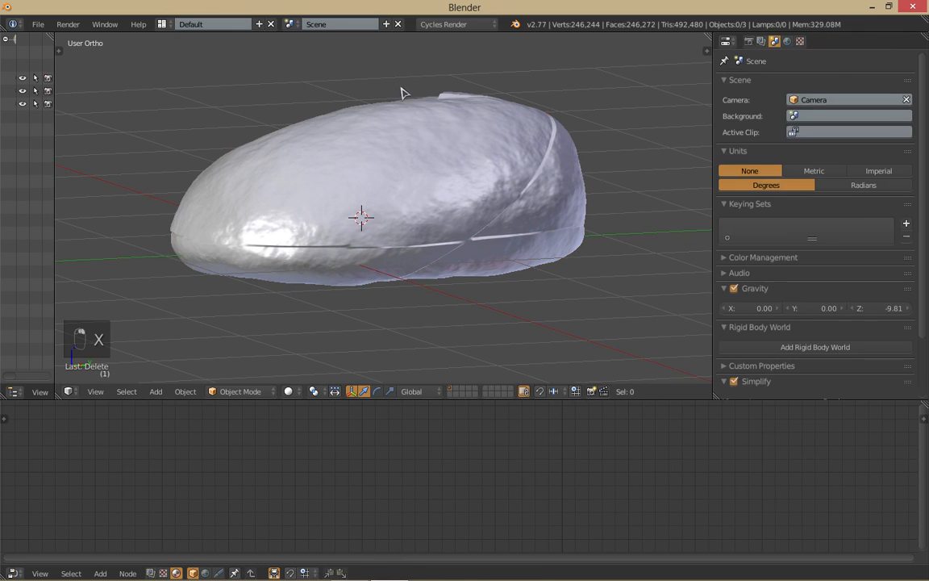
Step: Select the rock, set its Displace modifier's texture coordinates to Object, and pick the sphere as the reference object
right_click(539, 159)
left_click(846, 209)
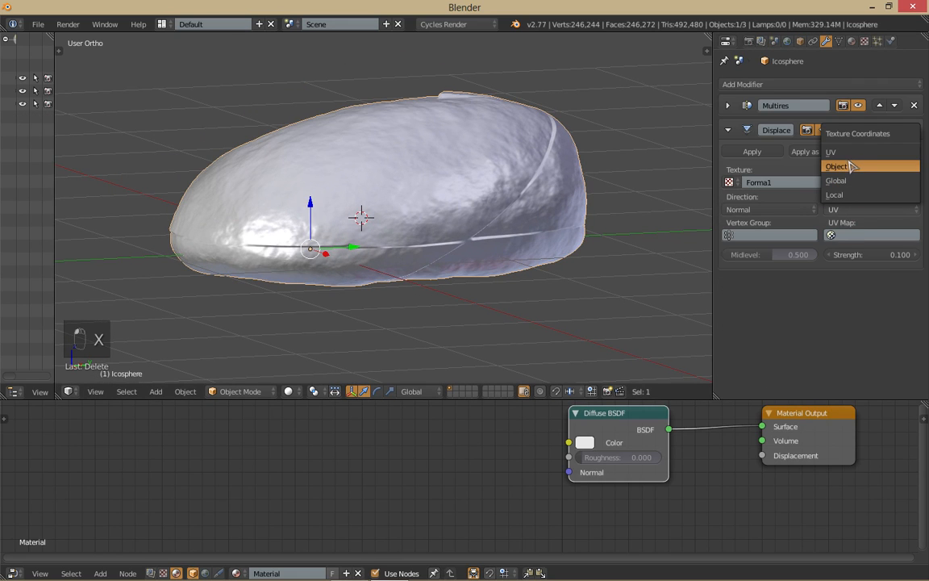
key("Return")
middle_click_drag(587, 233, 455, 268)
scroll(455, 267, "down", 1)
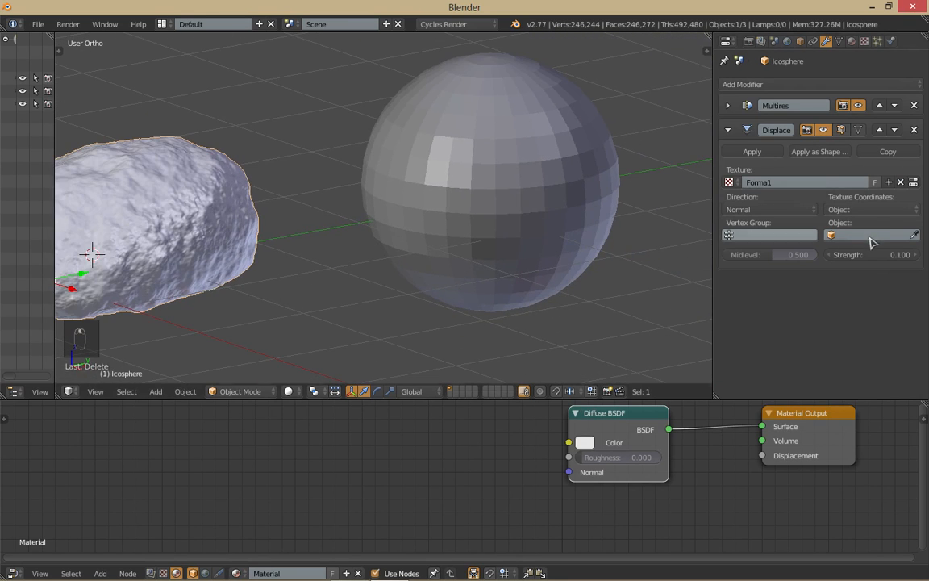
left_click(916, 233)
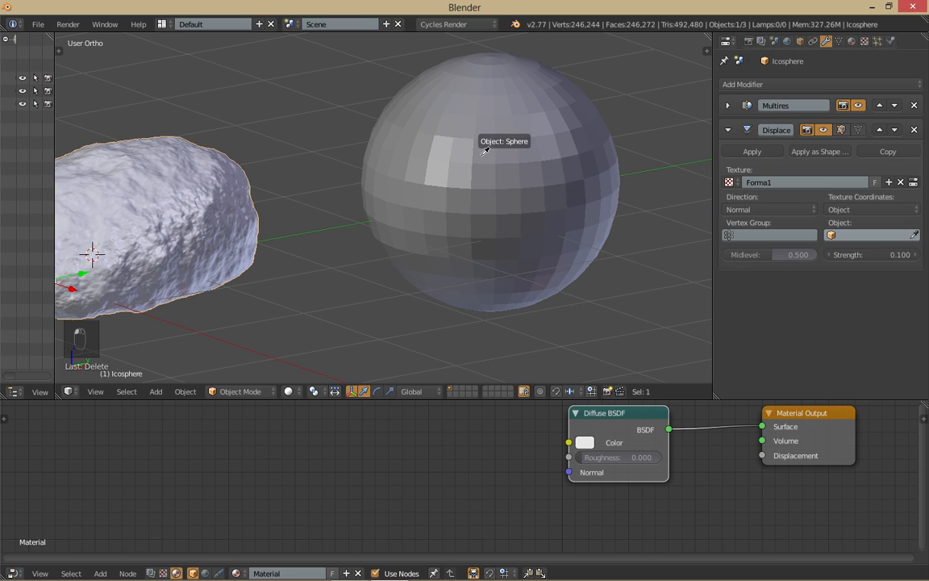
left_click(482, 164)
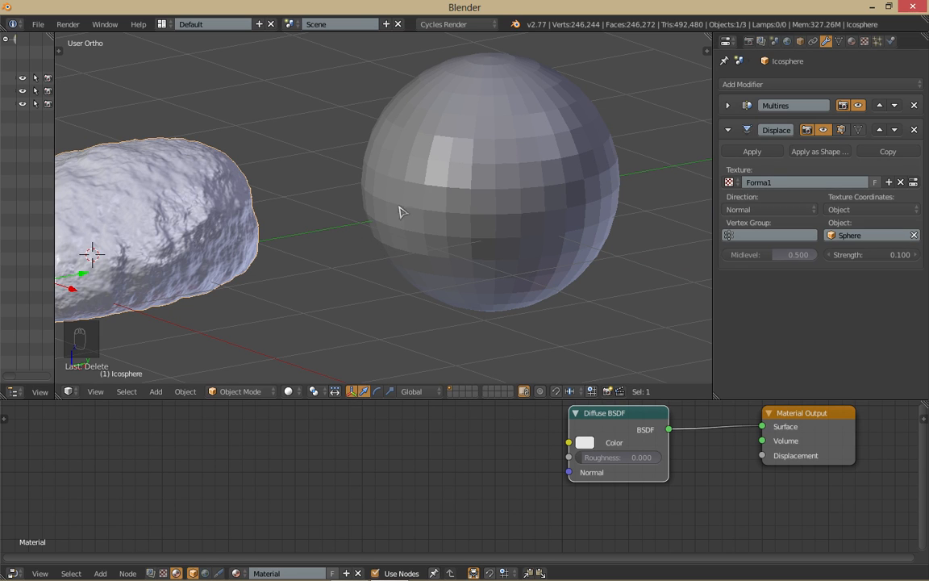
Step: Maximize the 3D viewport with the rock and sphere in view, and show the object's transform properties
middle_click_drag(399, 234, 544, 217, "shift")
key("shift+space")
scroll(720, 265, "down", 1)
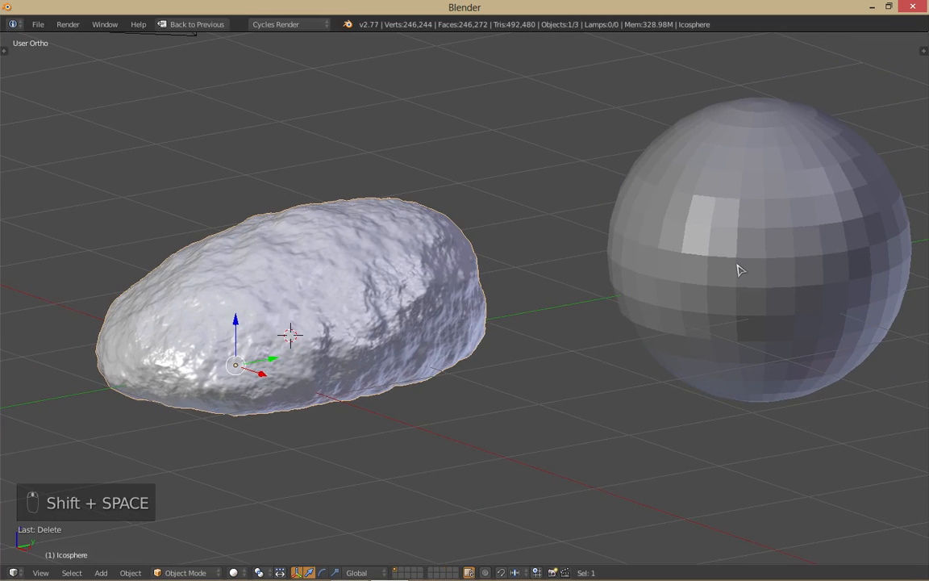
key("t")
key("t")
key("n")
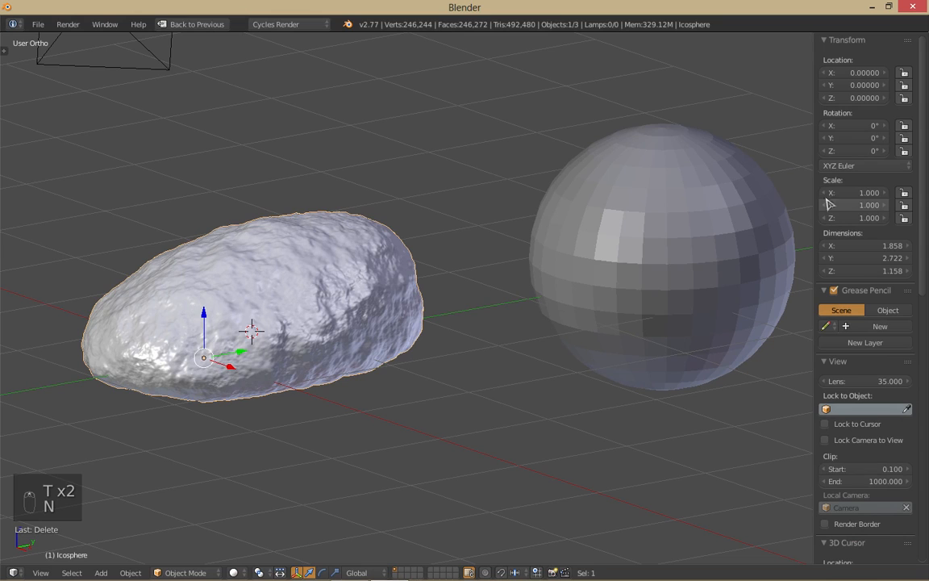
Step: Select the sphere, set its Z scale to 3, and examine the displacement on the rock
right_click(707, 279)
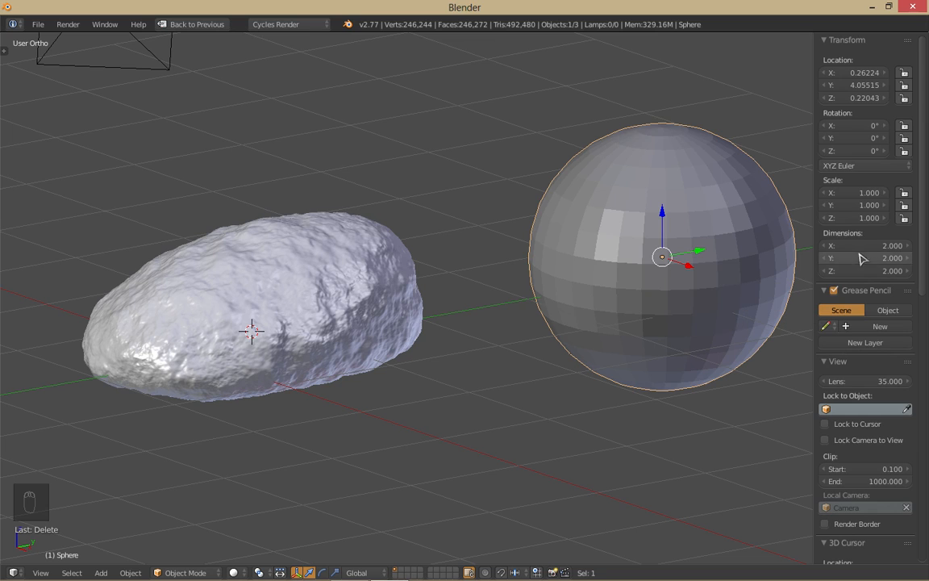
left_click(850, 218)
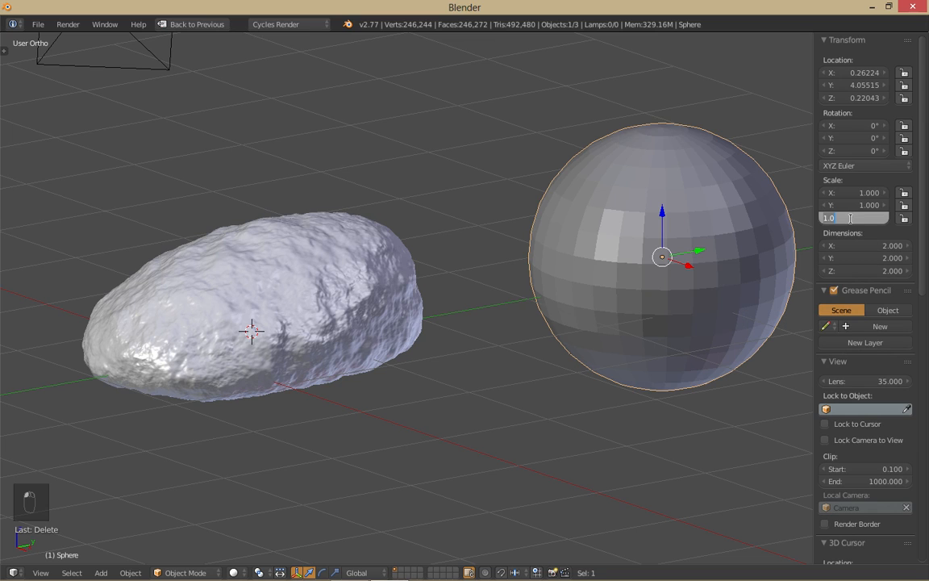
type("3")
key("Return")
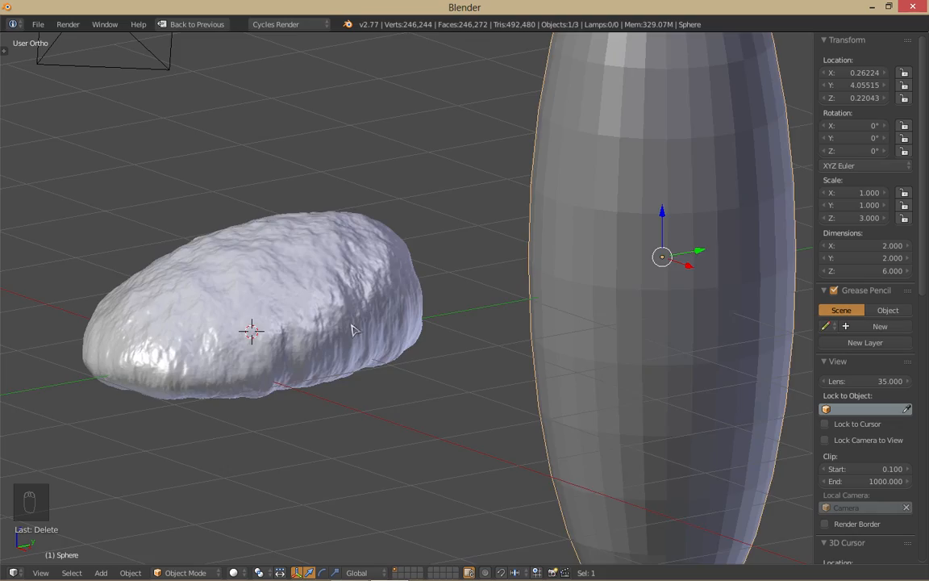
middle_click_drag(323, 242, 292, 355)
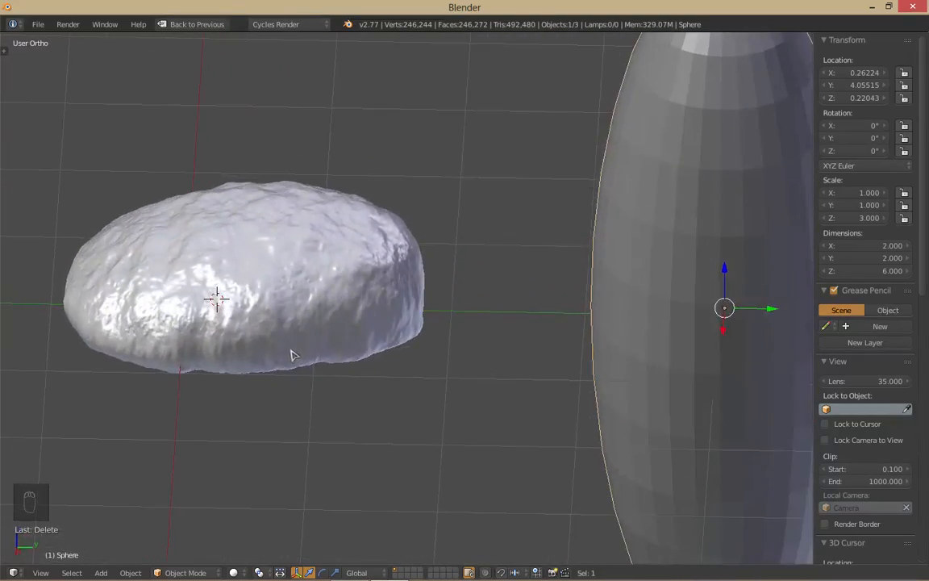
middle_click_drag(645, 350, 725, 276)
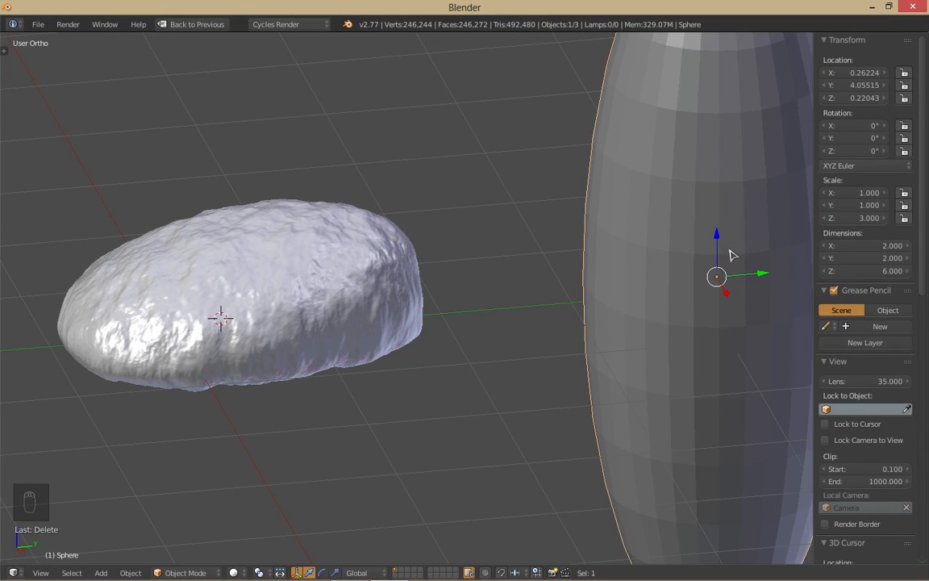
middle_click_drag(721, 276, 701, 303)
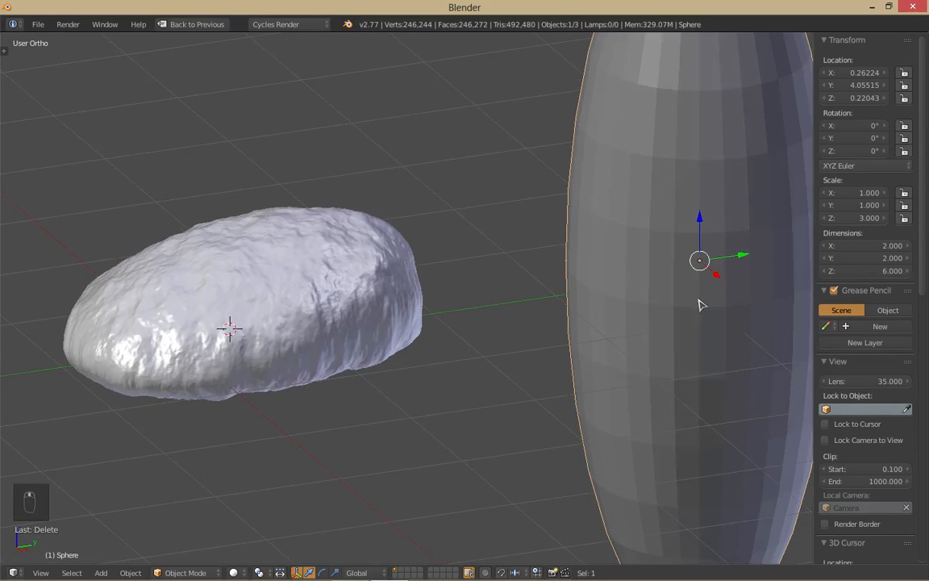
Step: Set the sphere's Z dimension to 1 and examine the rock's surface
left_click(858, 271)
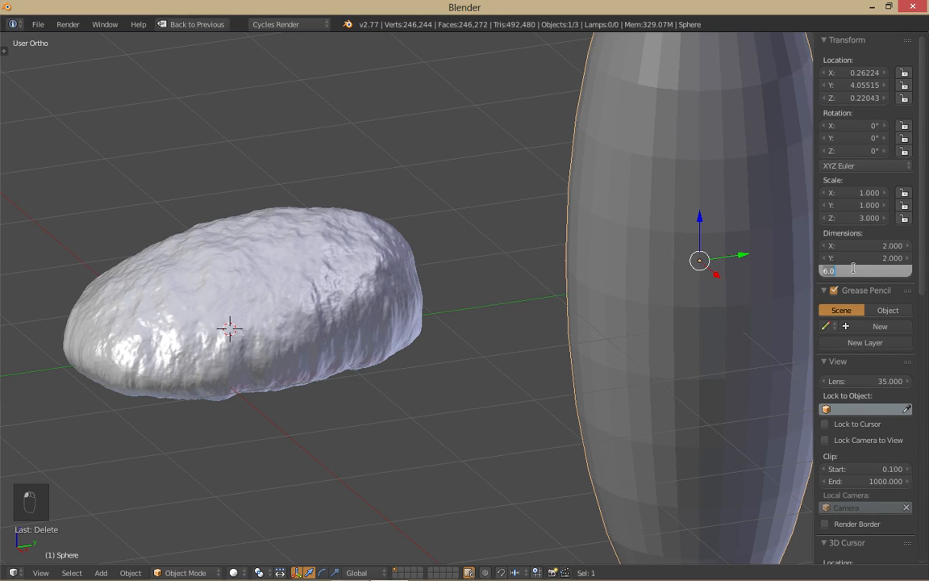
type("1")
key("Return")
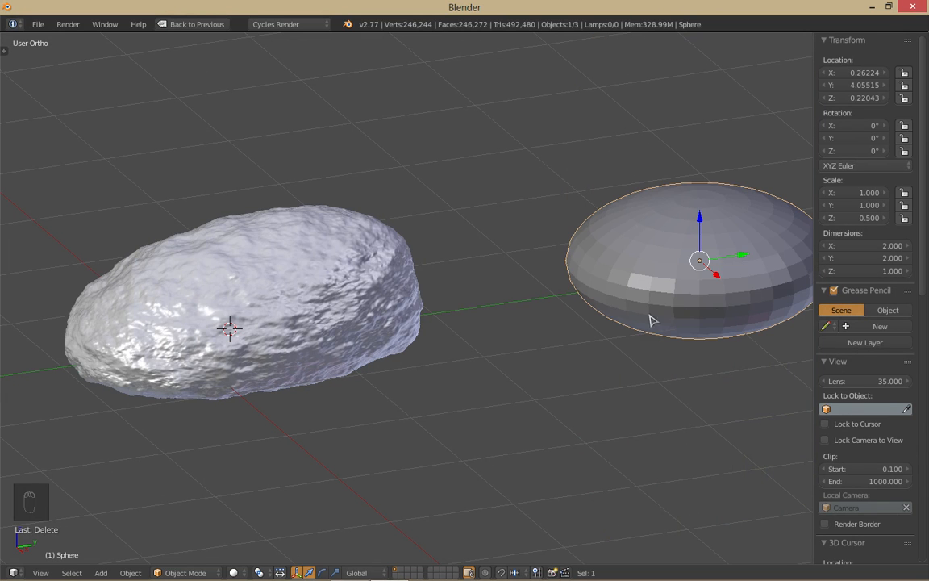
middle_click_drag(653, 319, 612, 298)
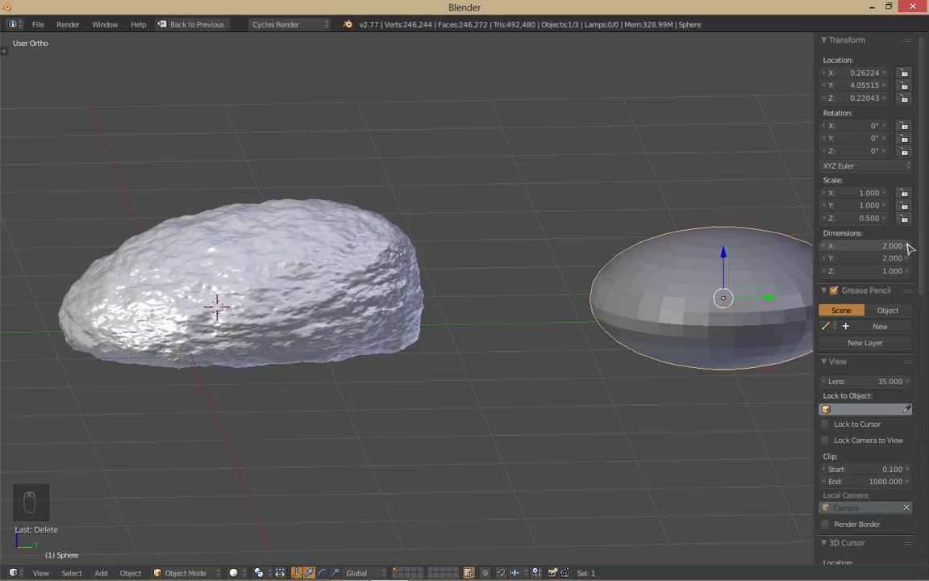
Step: Flatten the sphere by setting its X dimension to 0 and examine the rock's displacement
left_click(883, 246)
type("0")
key("Return")
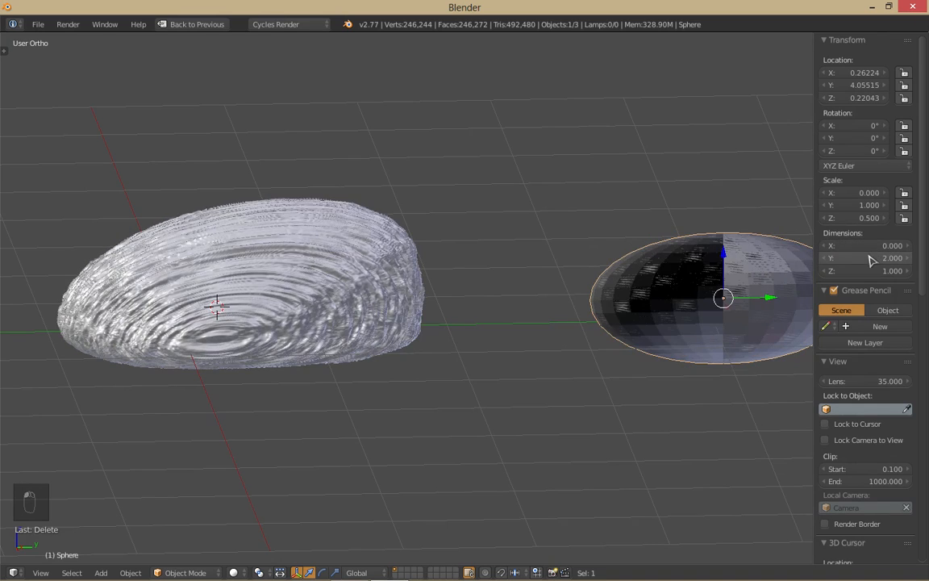
middle_click_drag(506, 290, 565, 291)
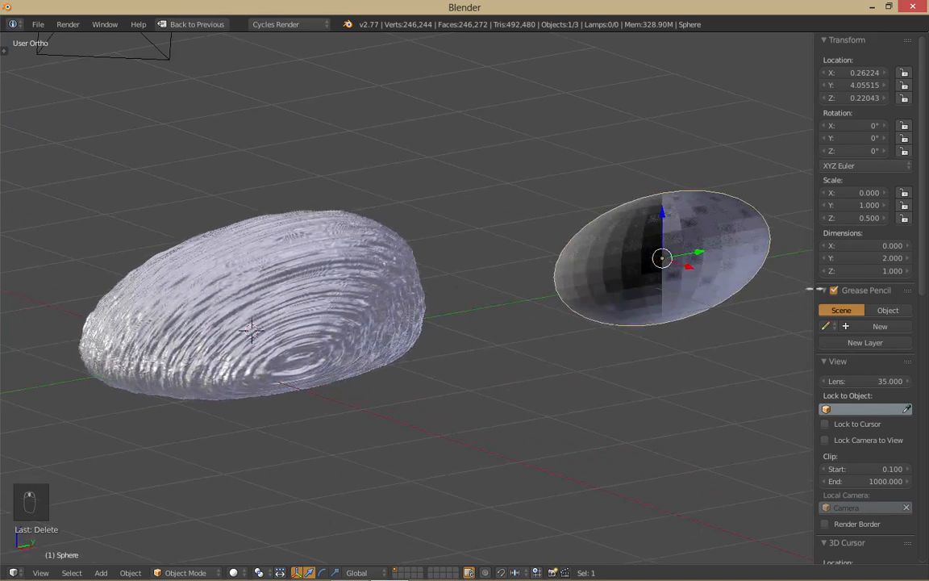
Step: Set the sphere's X dimension back to 2 and check the rock
left_click(862, 244)
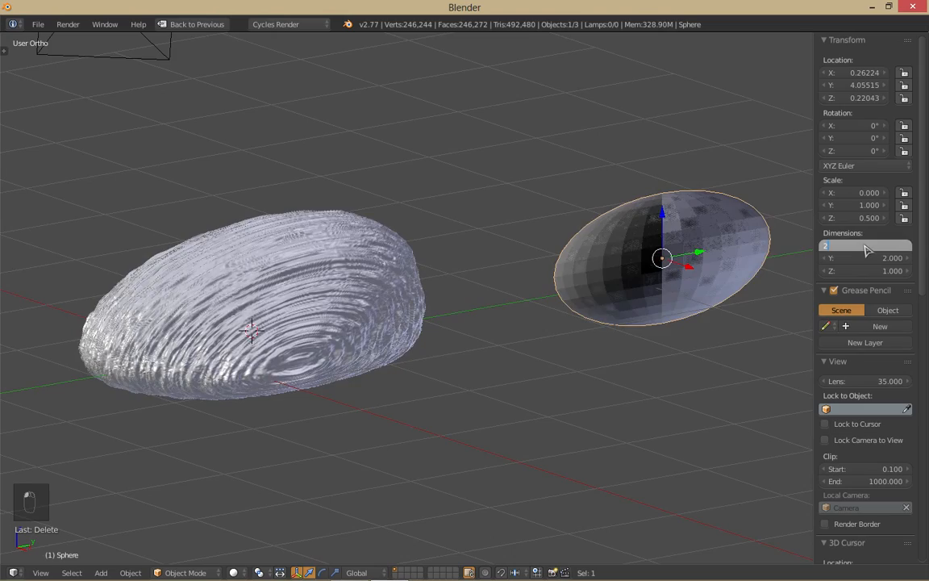
type("2")
key("Return")
middle_click_drag(589, 323, 545, 300)
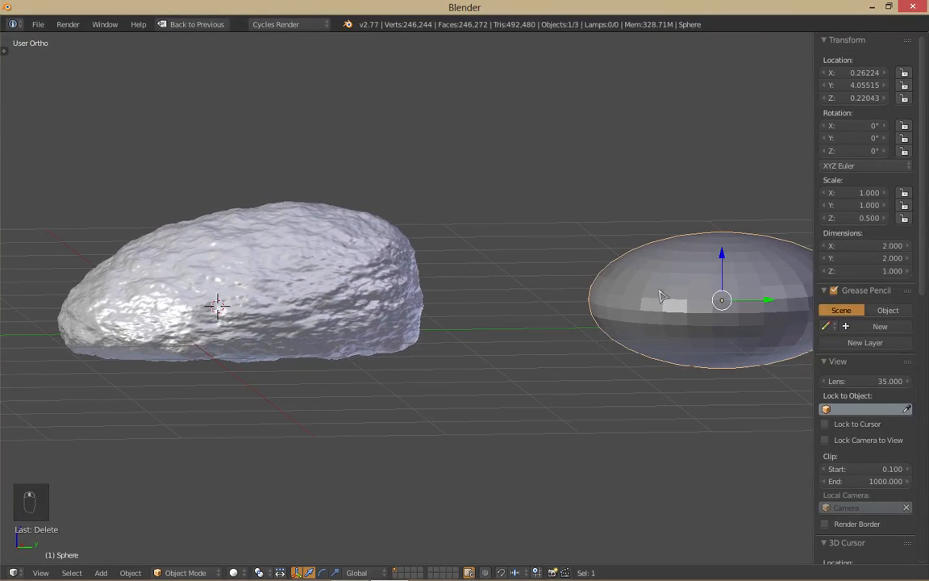
Step: Set the sphere's Y dimension to 6 and its Z dimension to 2
left_click(856, 256)
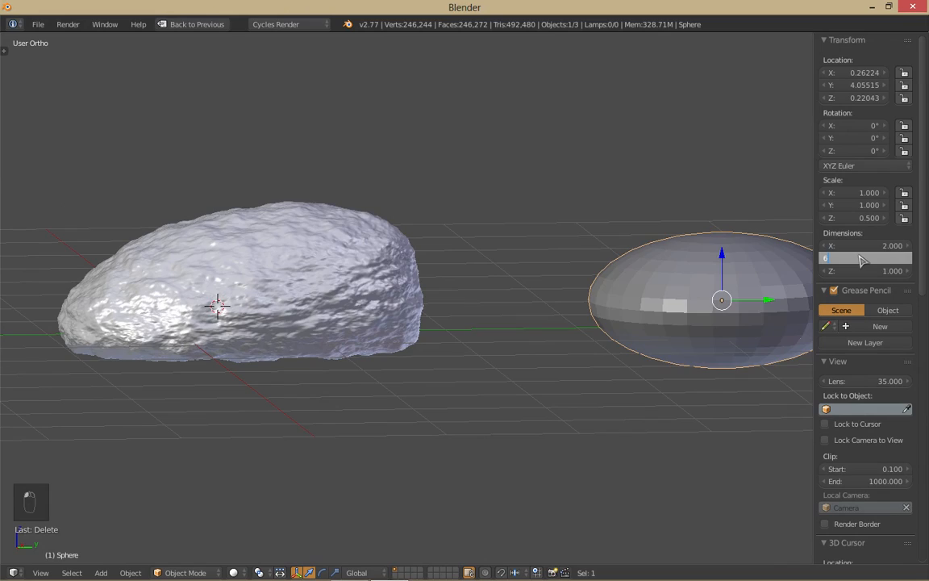
type("6")
key("Return")
middle_click_drag(407, 344, 384, 432)
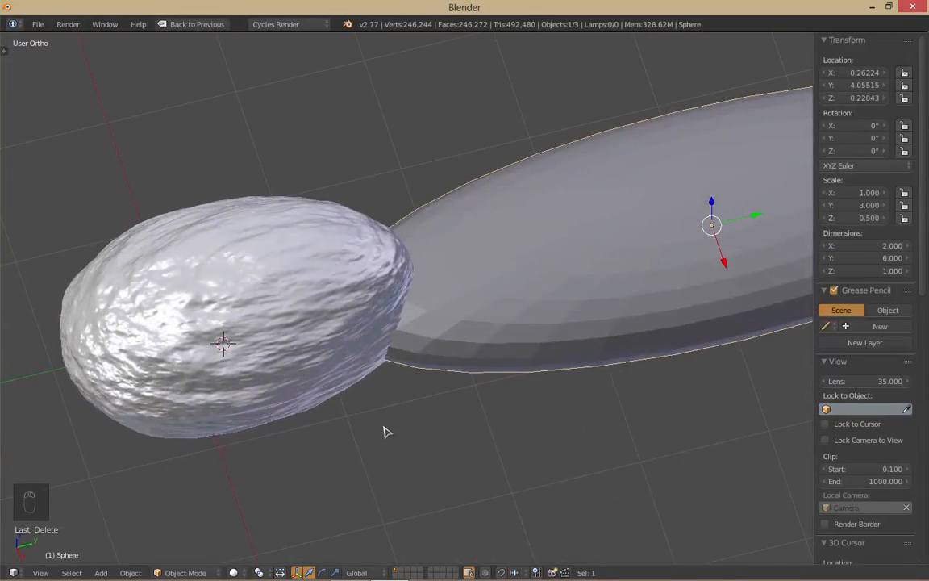
left_click(856, 270)
type("2")
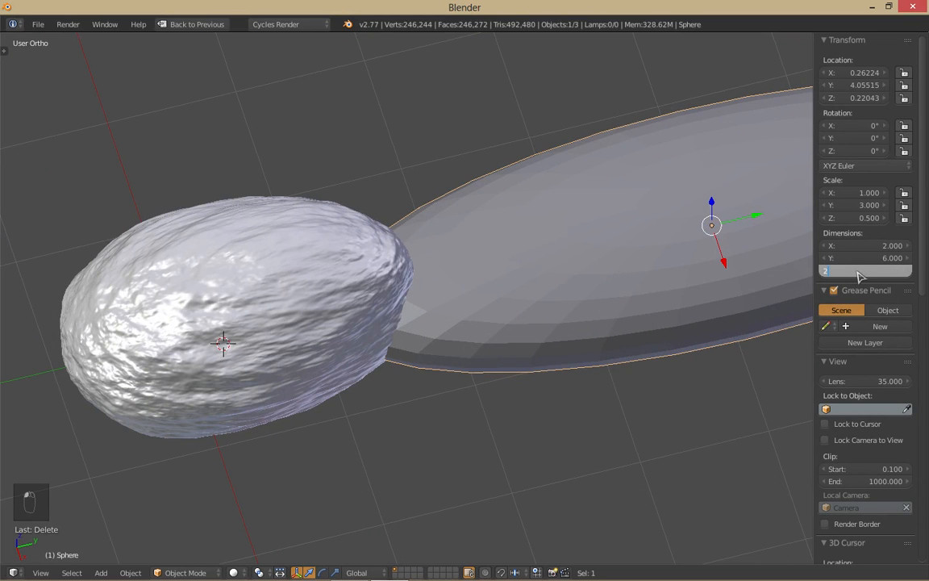
key("Return")
Step: Move the sphere along the Y axis away from the rock to a Y location of about 4.71, and try moving it freely
middle_click_drag(616, 352, 756, 304)
left_click_drag(717, 295, 791, 302)
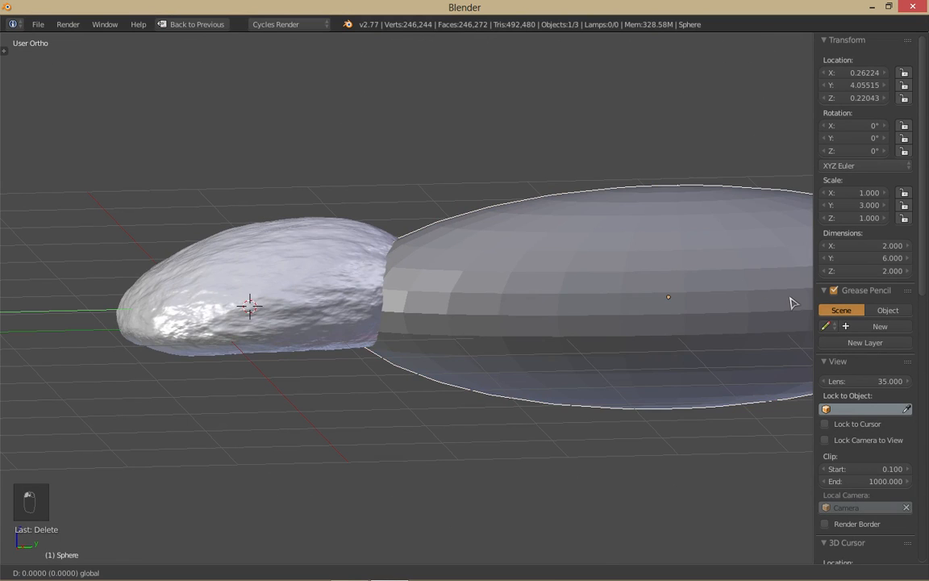
middle_click_drag(415, 363, 610, 315)
key("g")
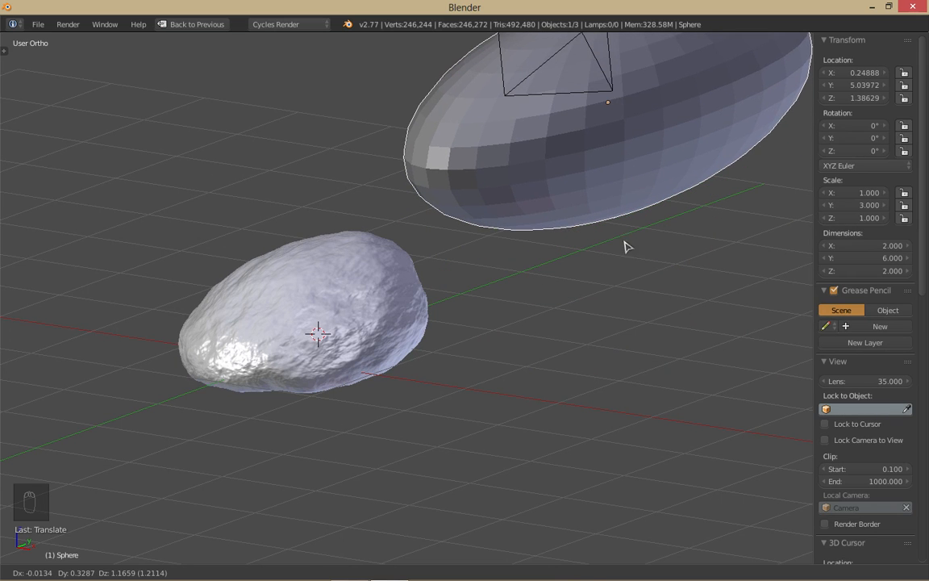
left_click(599, 322)
middle_click_drag(600, 321, 700, 322)
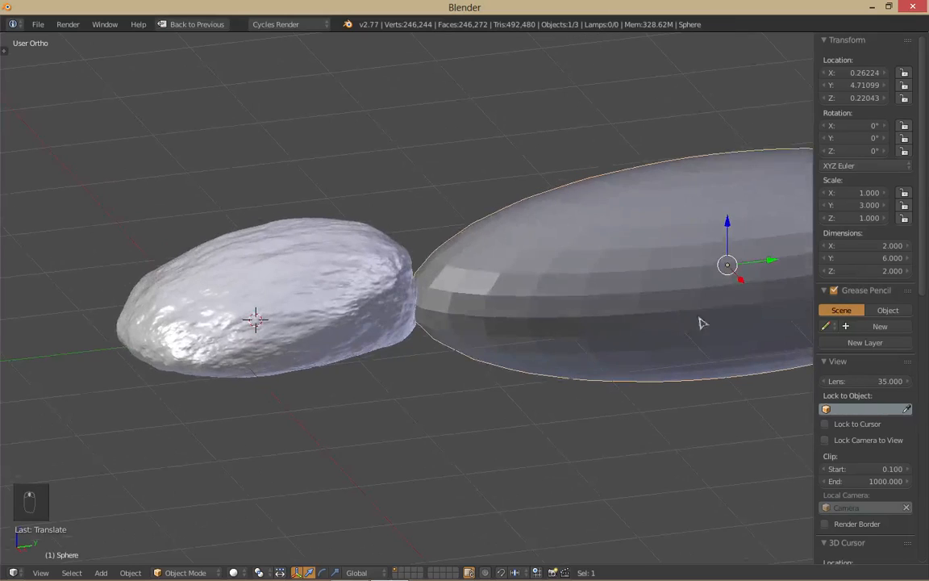
Step: Set the sphere's Y dimension to 2 and its Z dimension to 4
left_click(856, 246)
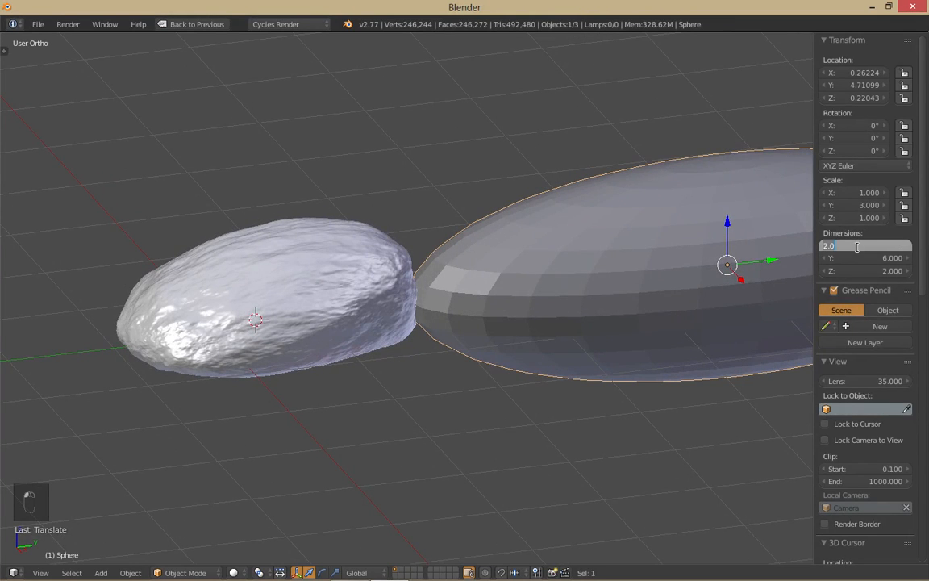
key("Tab")
type("2")
key("Return")
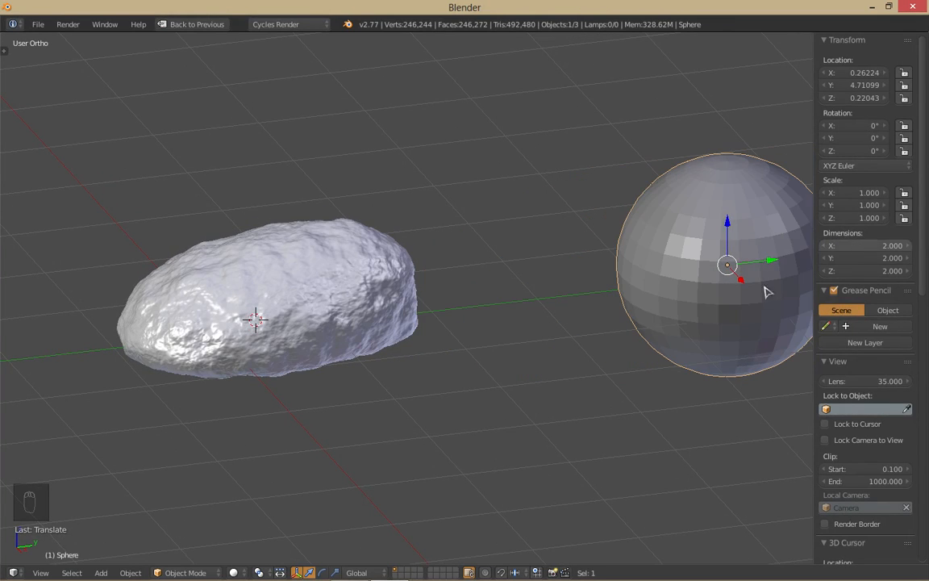
left_click(863, 270)
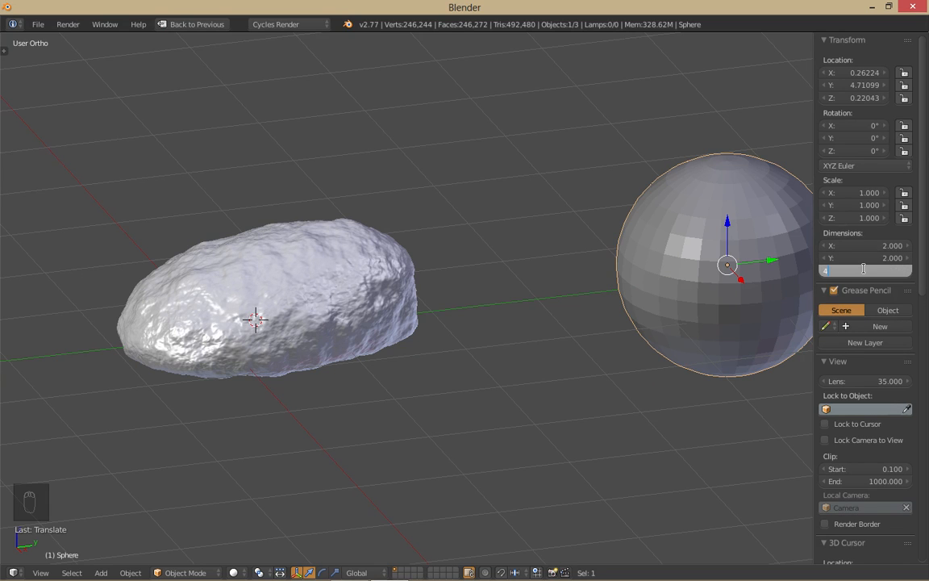
type("4")
key("Return")
Step: Set the sphere's X dimension to 4, examine the rock's displacement, and return the X dimension to 2
left_click(861, 243)
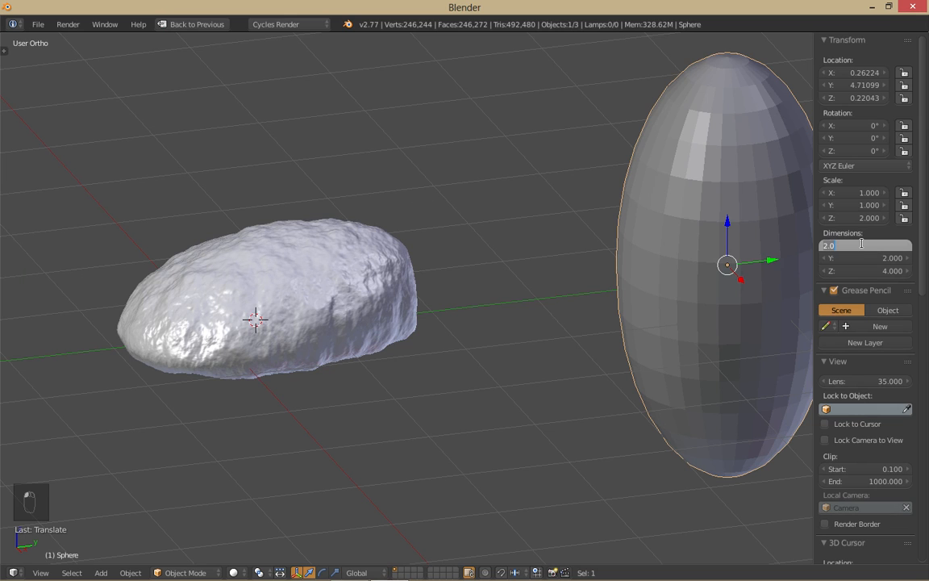
type("4")
key("Return")
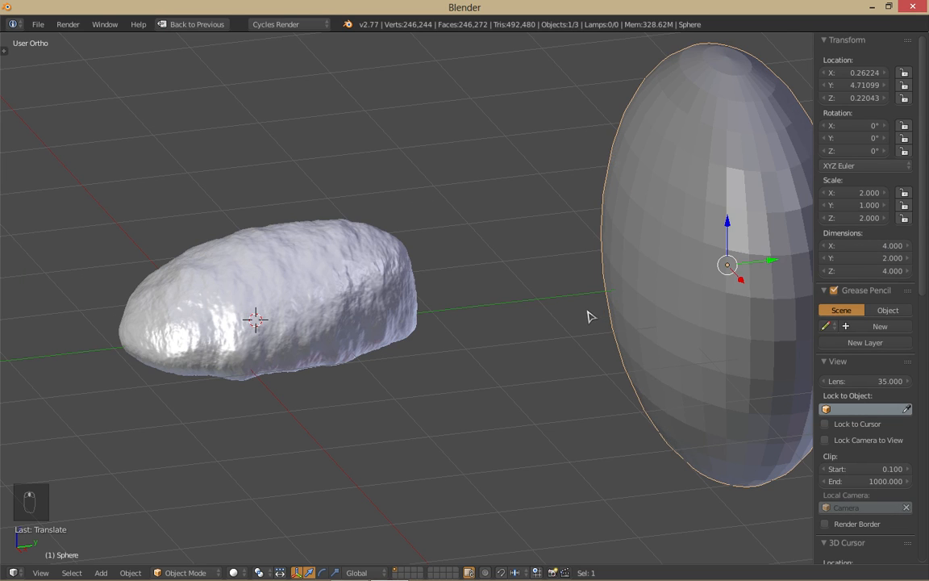
middle_click_drag(587, 312, 577, 337)
left_click(860, 244)
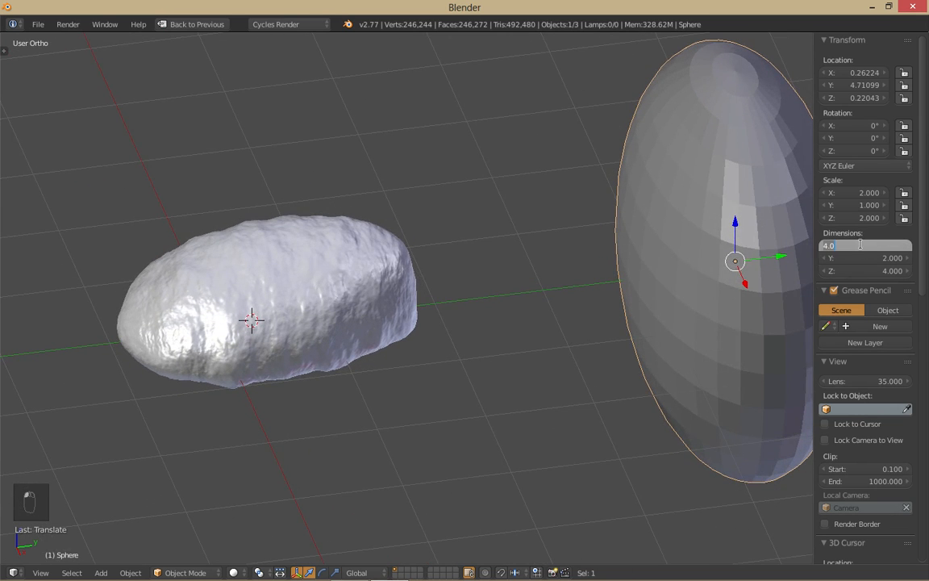
key("Return")
Step: Set the sphere's Y dimension to 4 and examine the rock's surface up close
left_click(855, 258)
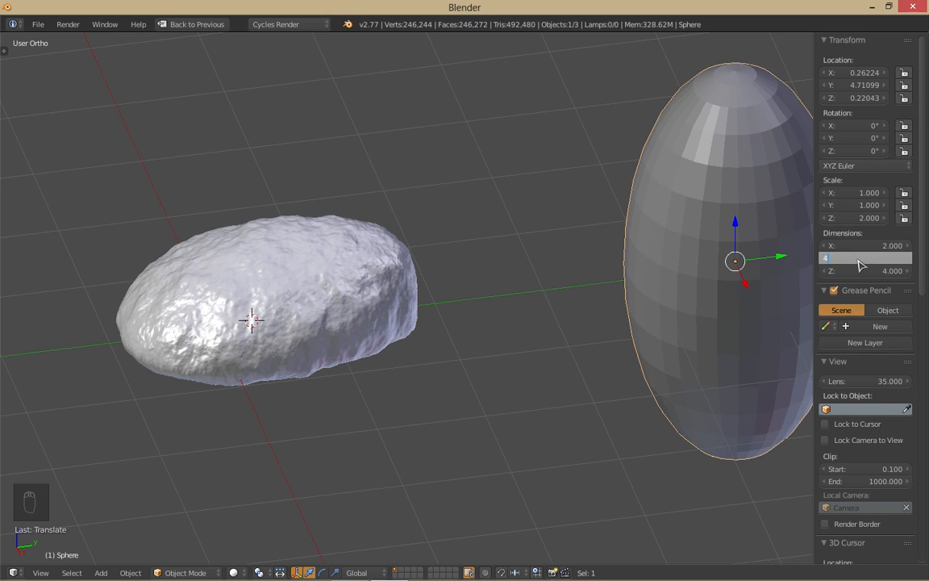
type("4")
key("Return")
middle_click_drag(493, 363, 419, 327)
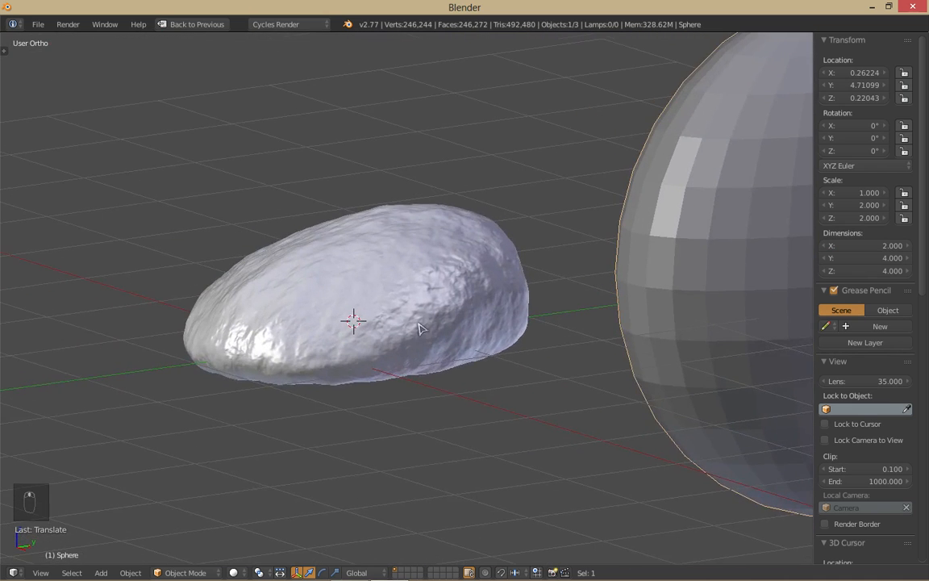
scroll(418, 327, "up", 2)
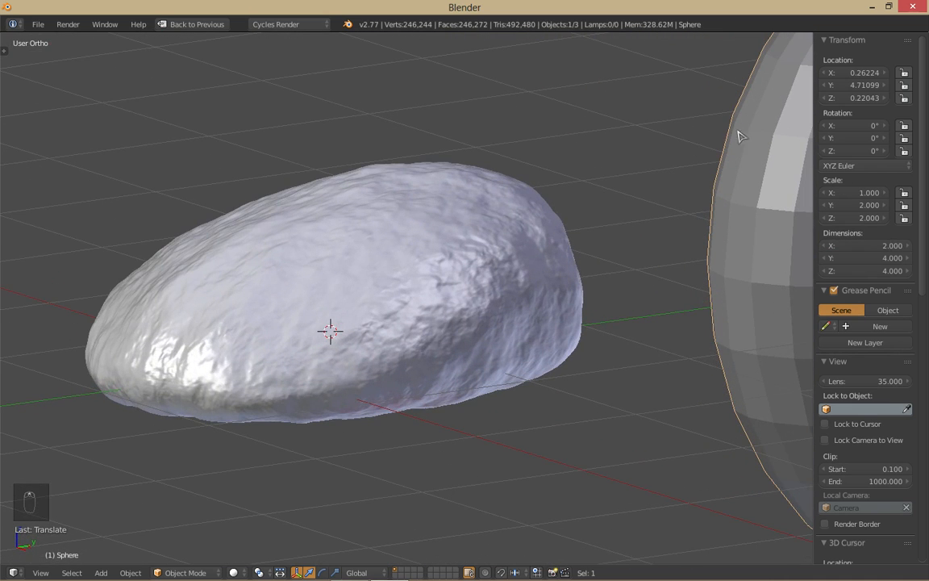
Step: Set the sphere's rotation to 45° on X and 60° on Y
middle_click_drag(738, 146, 591, 200, "shift")
scroll(591, 200, "down", 2)
left_click(855, 126)
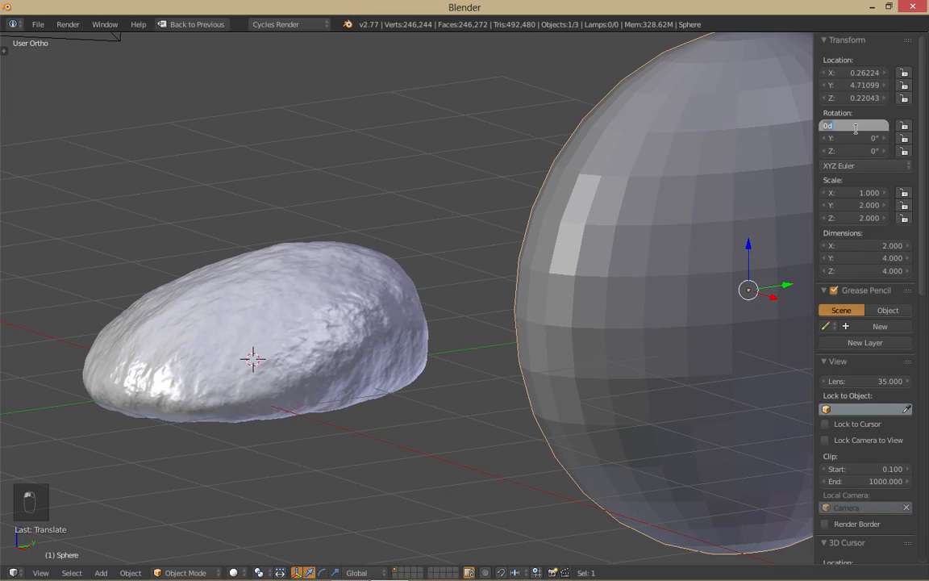
type("45")
key("Return")
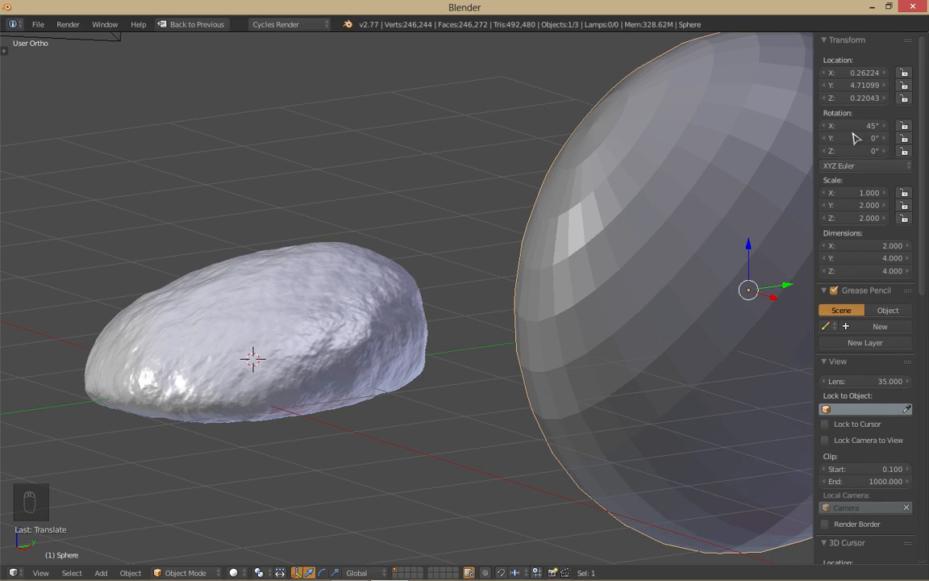
left_click(847, 137)
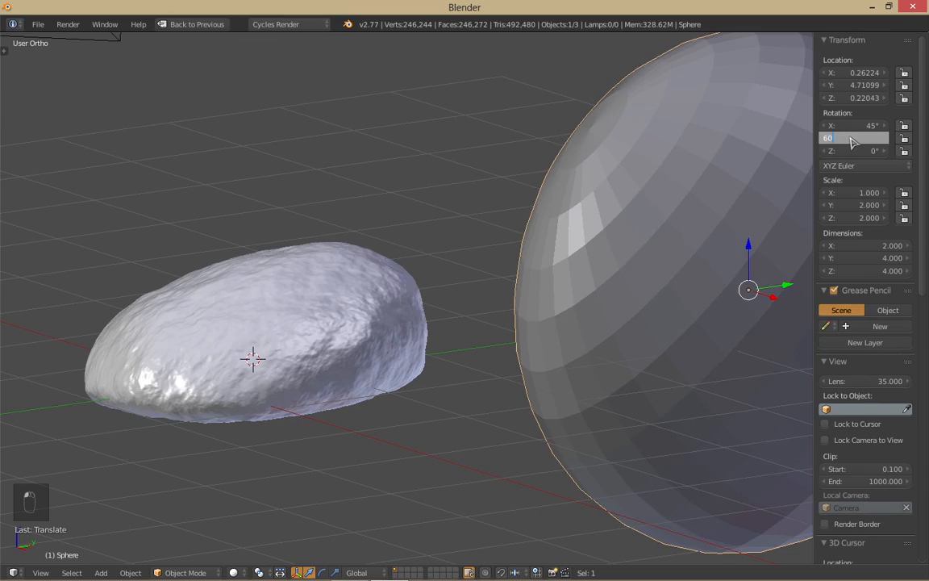
key("Return")
Step: Select the rock, set its Displace modifier's strength to 0.05 and collapse the modifier
mouse_move(452, 306)
middle_mouse_down()
mouse_move(481, 322)
mouse_move(520, 369)
mouse_move(441, 346)
mouse_move(592, 326)
mouse_move(655, 344)
mouse_move(506, 371)
mouse_move(516, 338)
mouse_move(481, 331)
mouse_move(523, 331)
mouse_move(555, 312)
mouse_move(467, 266)
mouse_move(457, 300)
middle_mouse_up()
right_click(467, 266)
key("shift+space")
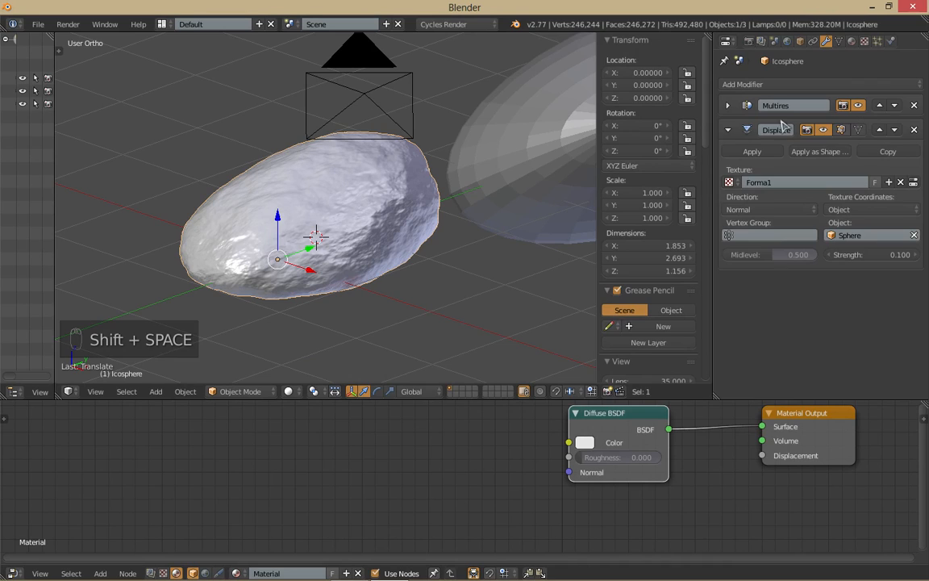
left_click(729, 130)
left_click(729, 131)
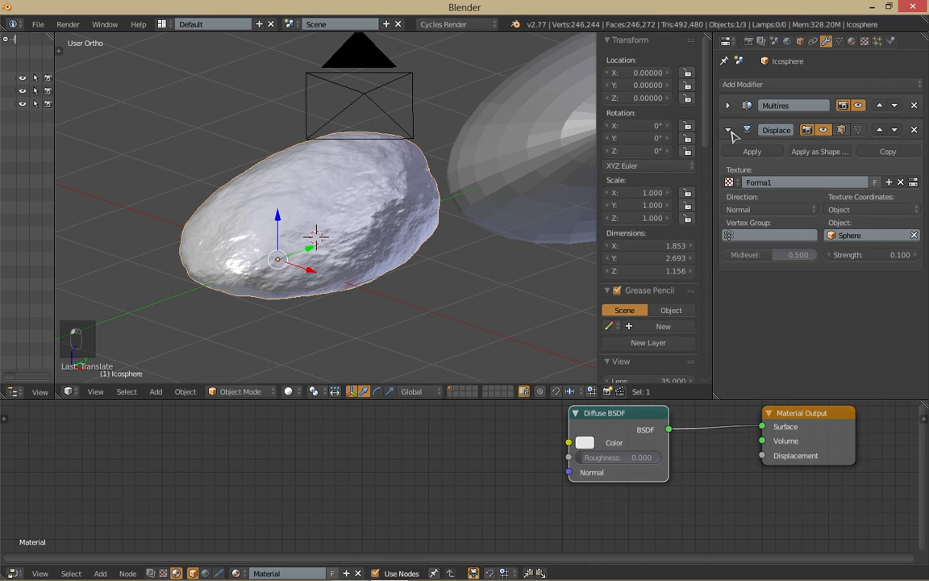
left_click(845, 254)
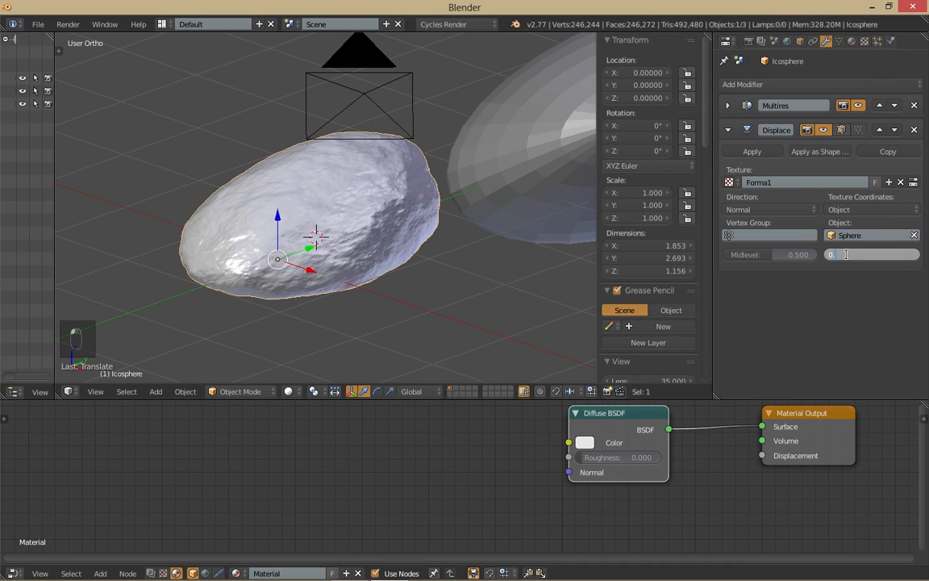
key("Return")
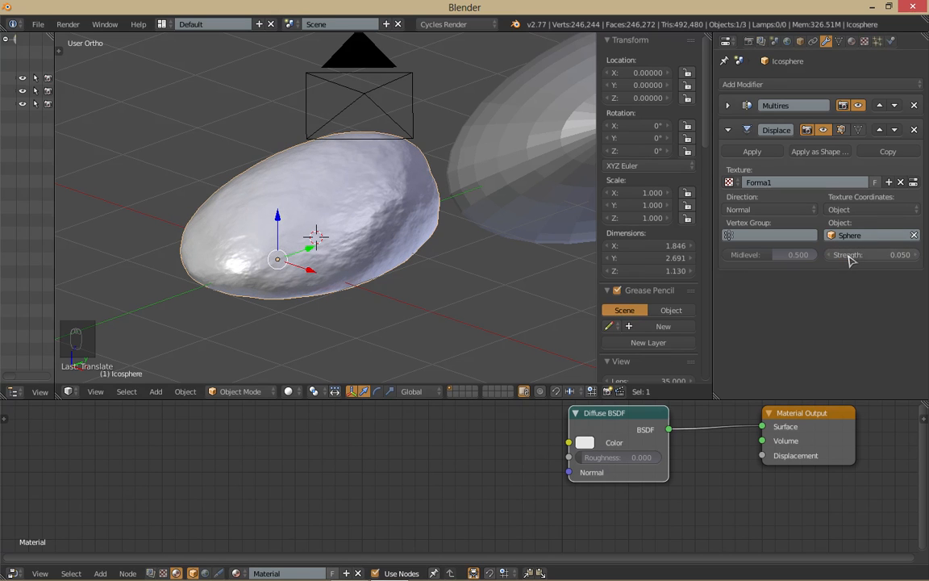
left_click(728, 130)
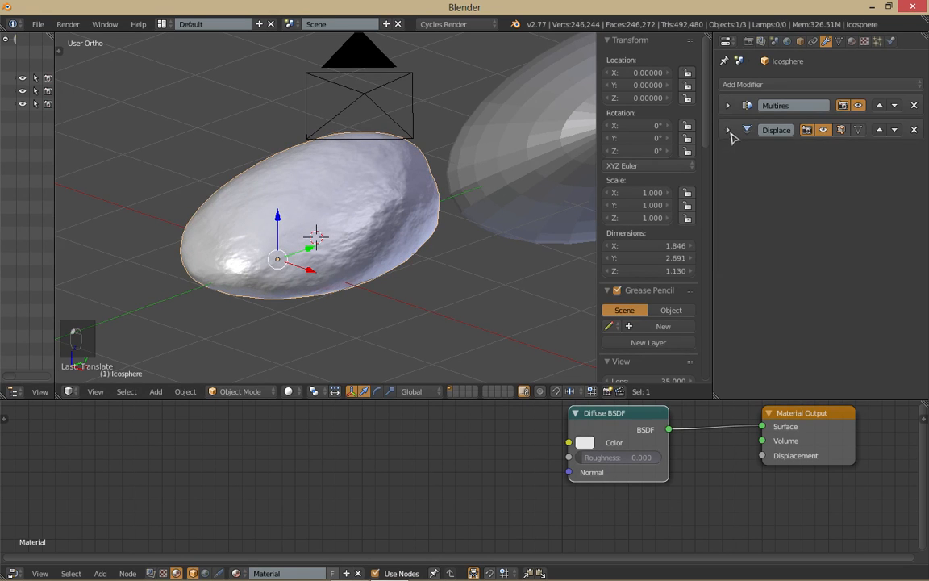
Step: Add a second Displace modifier to the rock and set its strength to 0.1
left_click(838, 85)
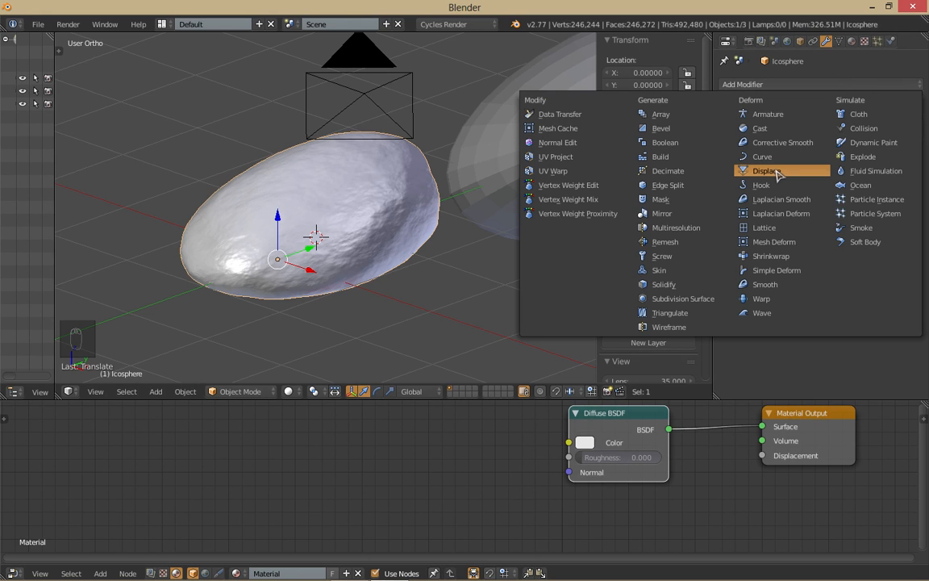
left_click(778, 176)
scroll(325, 242, "up", 5)
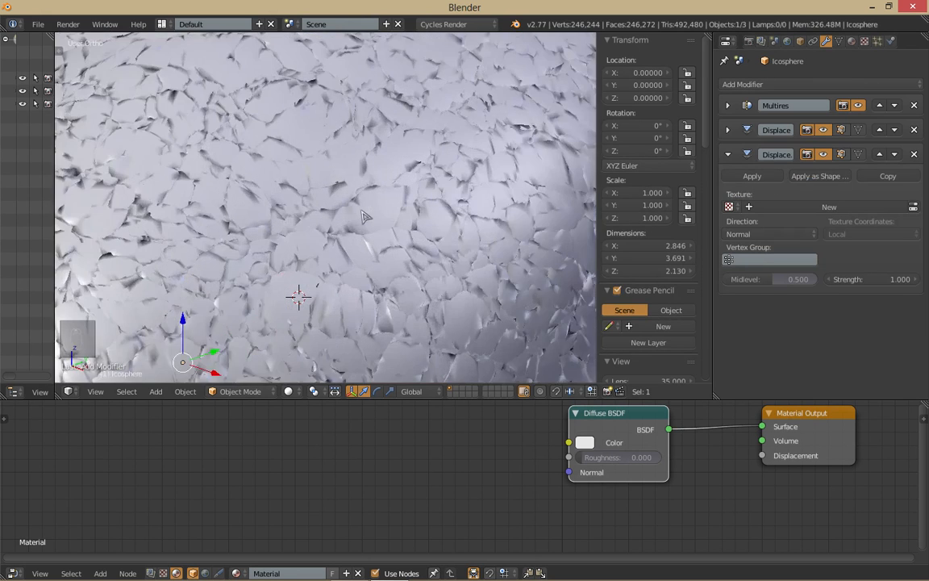
scroll(362, 217, "up", 2)
left_click(878, 278)
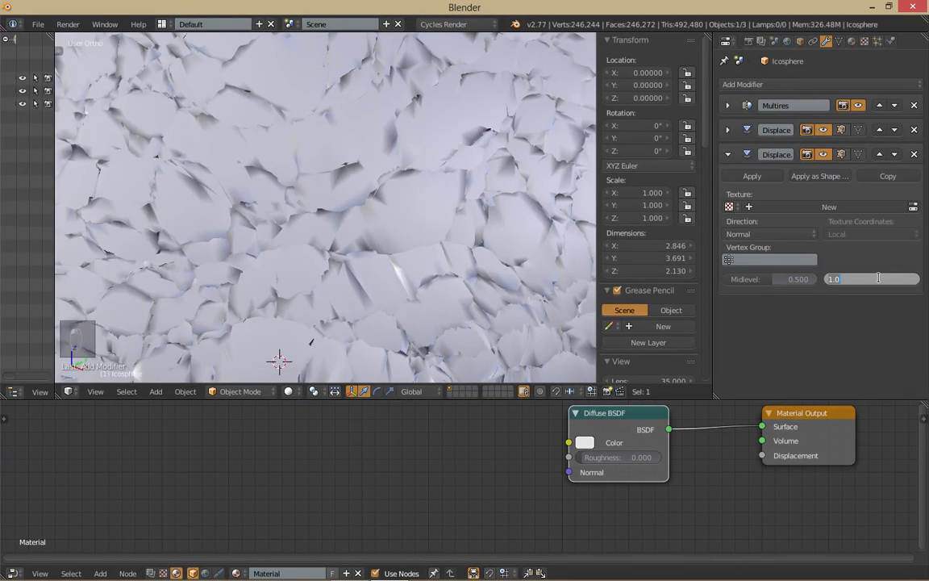
key("Return")
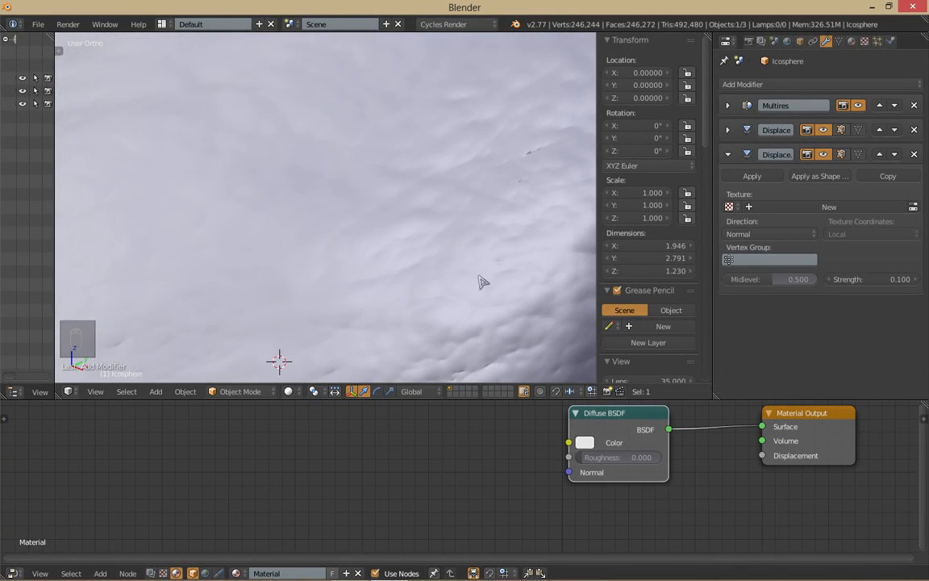
scroll(422, 265, "down", 4)
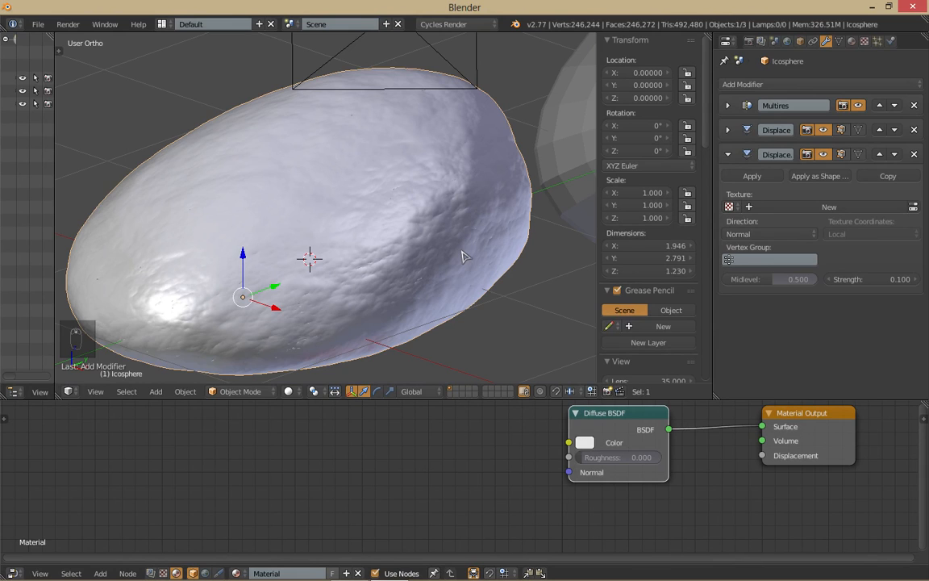
Step: Create a new texture for the second Displace modifier and try the Distorted Noise type on it
left_click(901, 208)
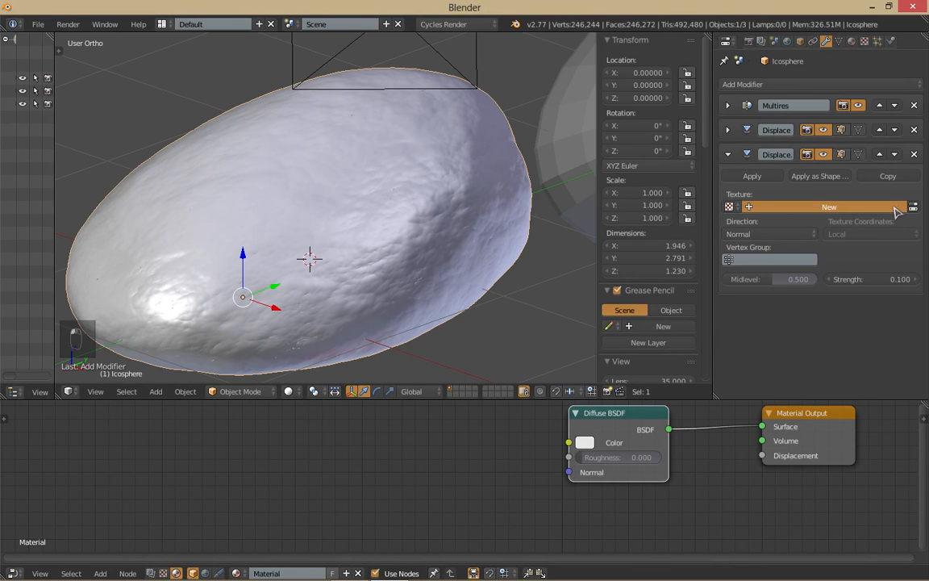
double_click(810, 208)
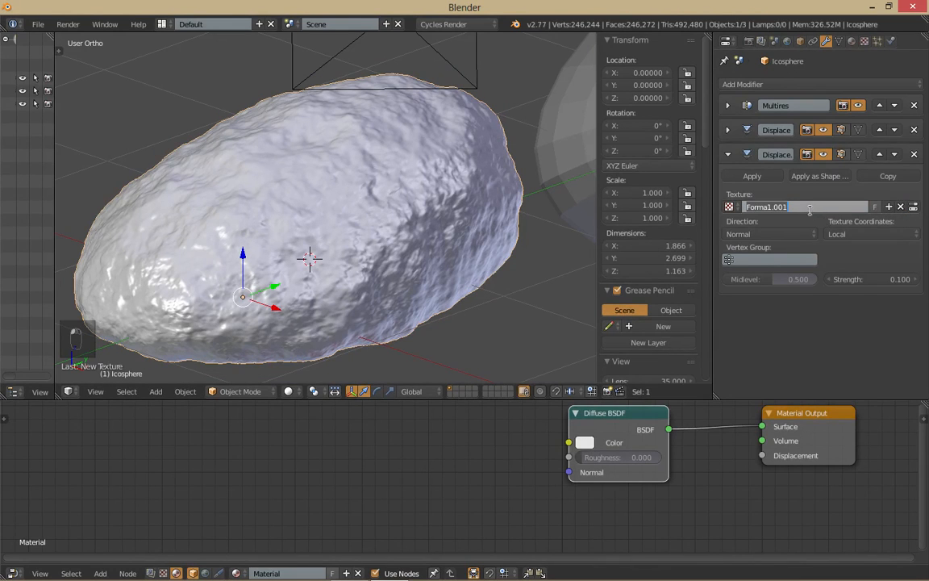
left_click(913, 207)
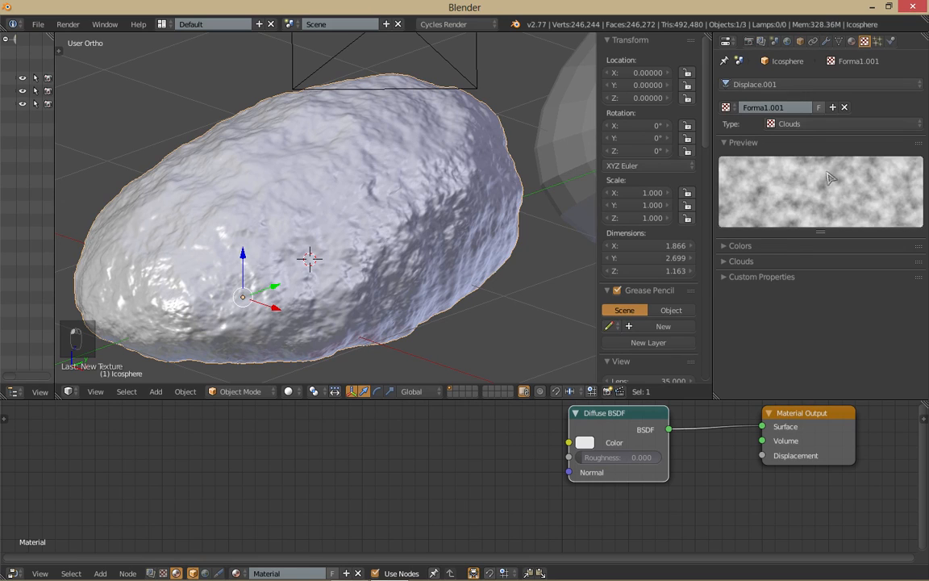
left_click(790, 124)
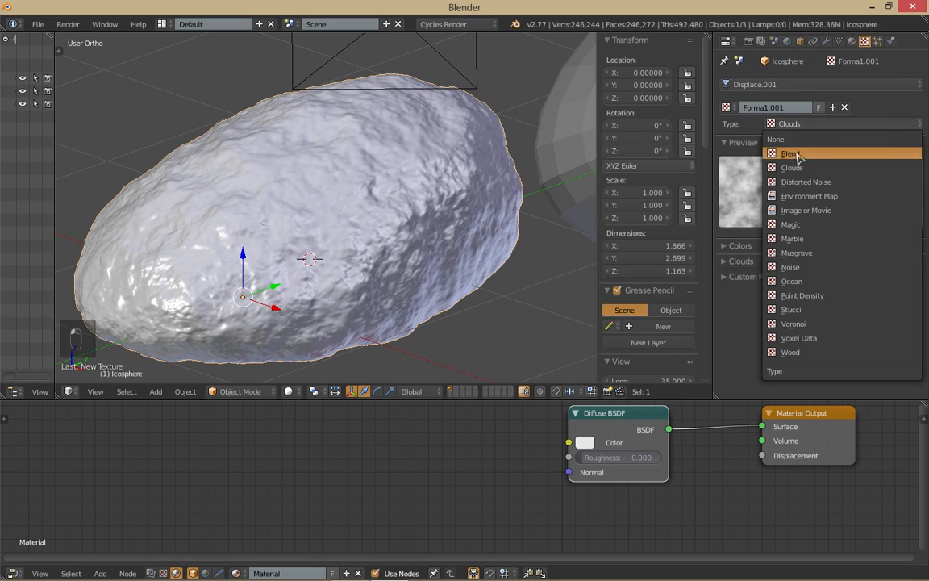
left_click(801, 182)
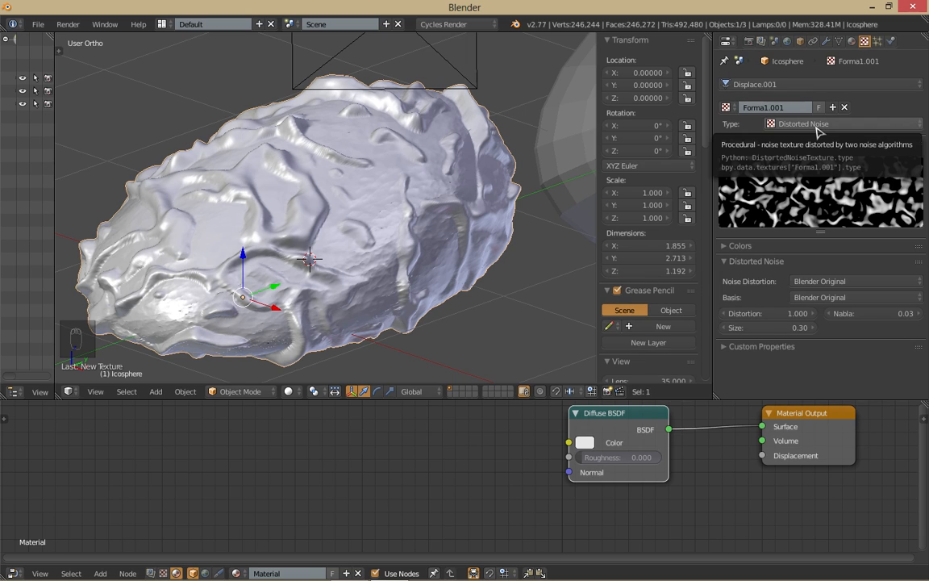
Step: Try the Magic type for the second displacement texture, set it to Marble and examine the rock's surface
left_click(817, 129)
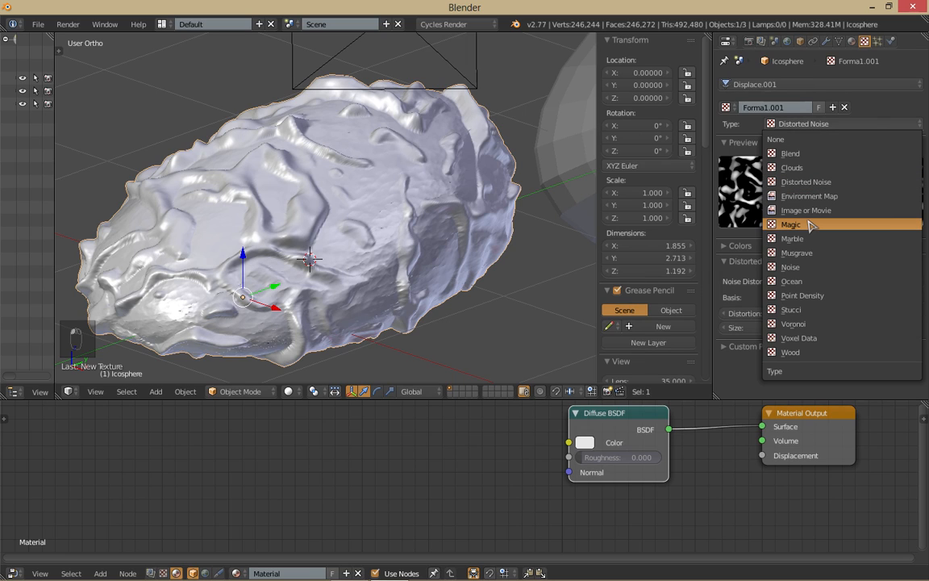
key("Return")
left_click(806, 126)
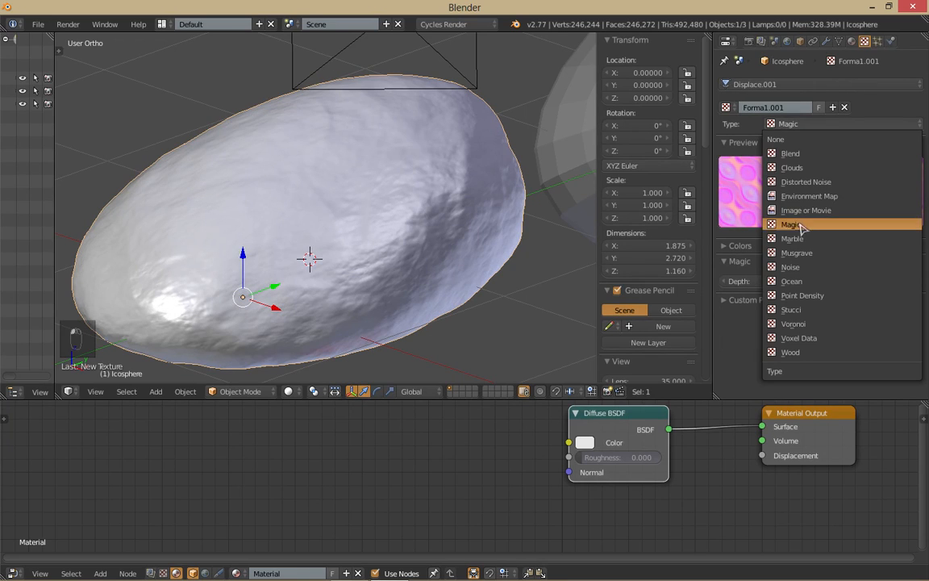
left_click(855, 240)
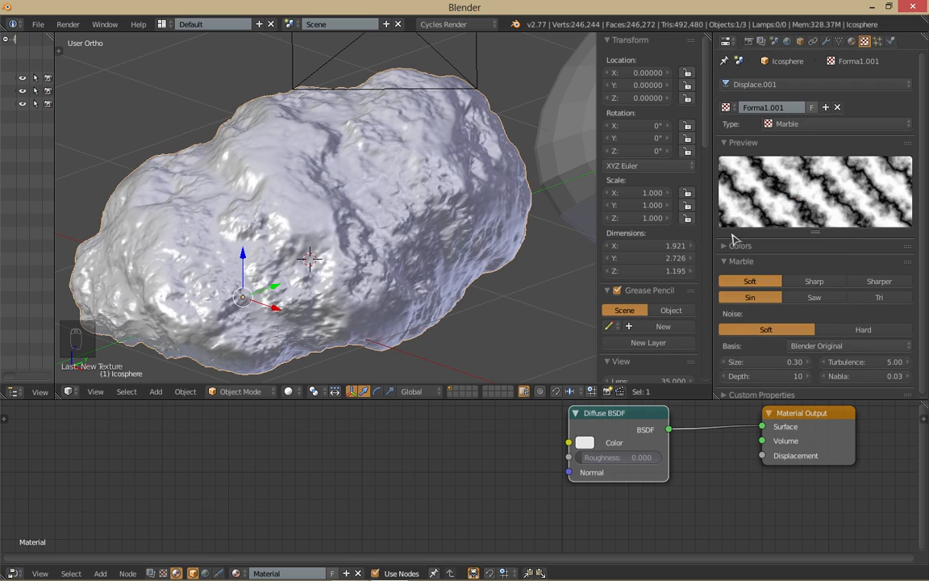
middle_click_drag(394, 283, 418, 291)
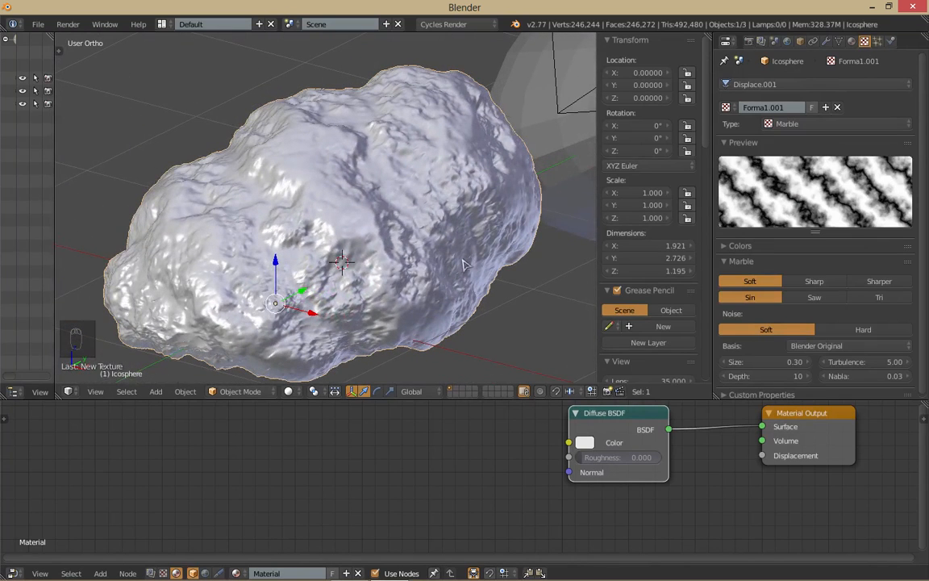
left_click(839, 124)
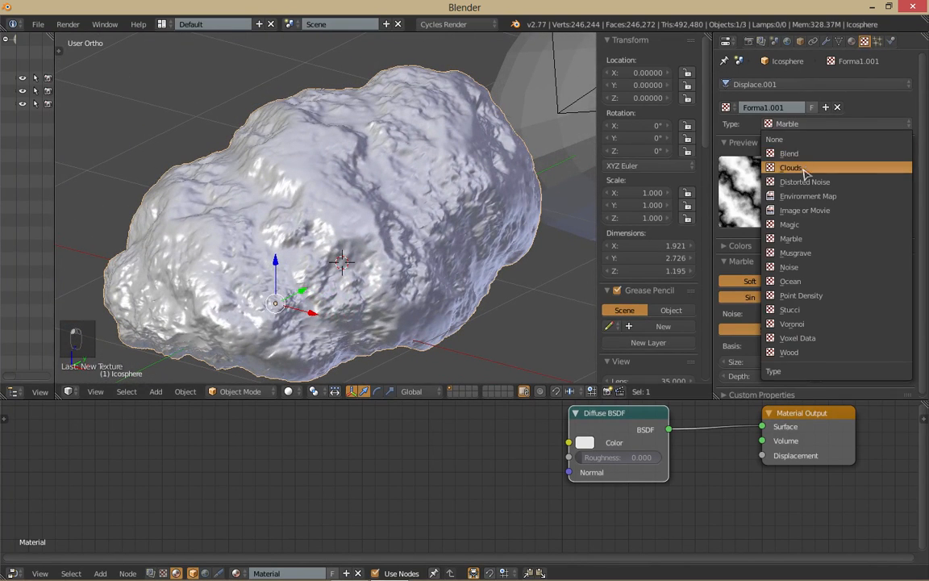
middle_click_drag(478, 208, 475, 239)
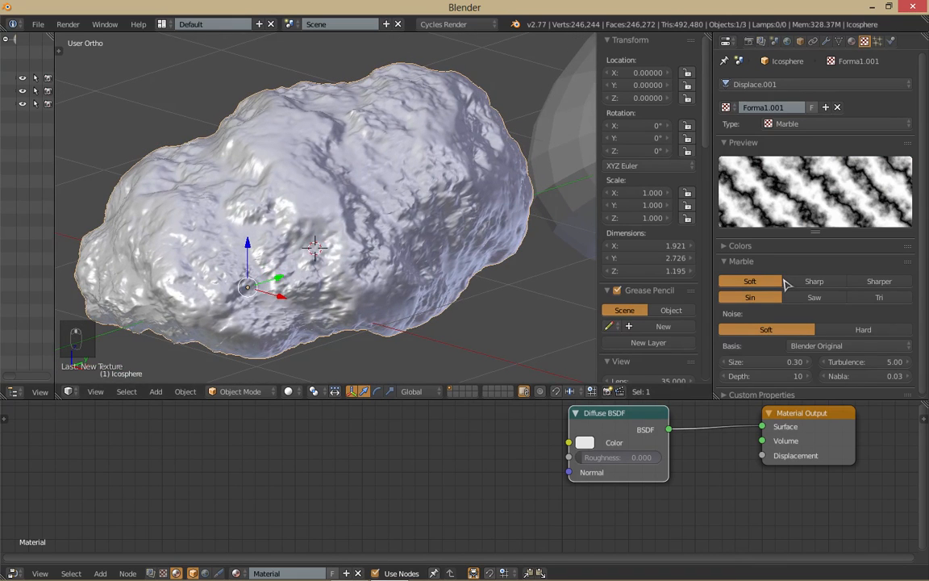
scroll(754, 363, "down", 1)
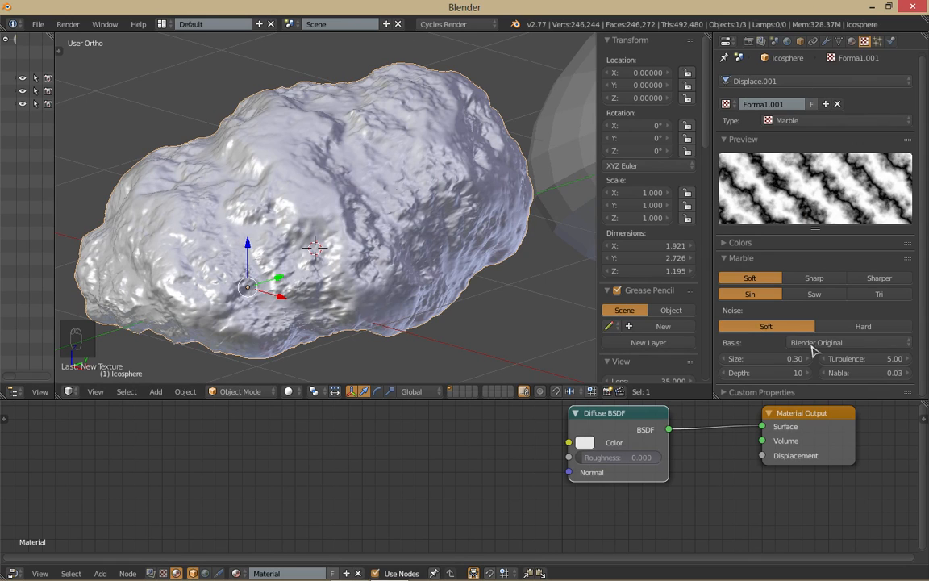
Step: Turn off the first Displace modifier in the viewport and return to the second modifier's texture settings
left_click(826, 42)
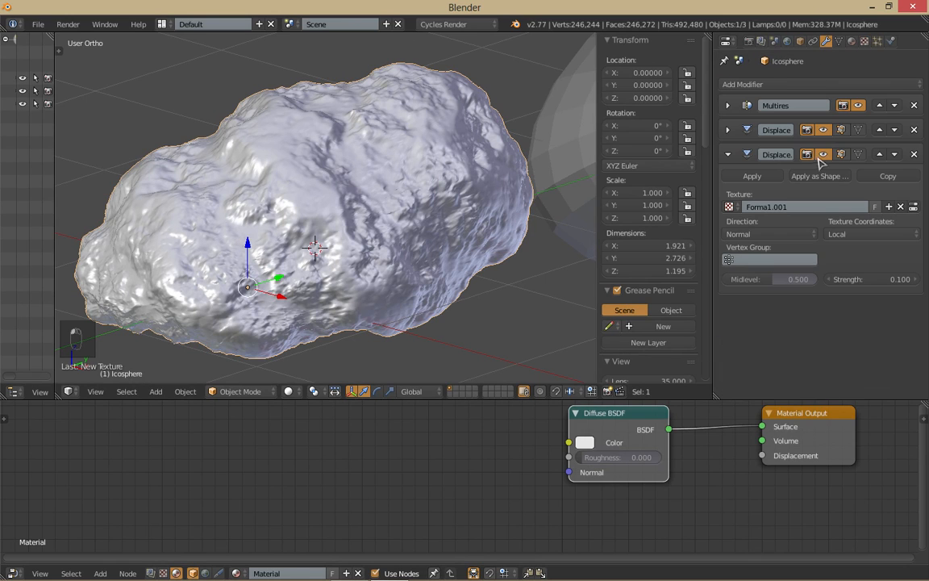
left_click(824, 132)
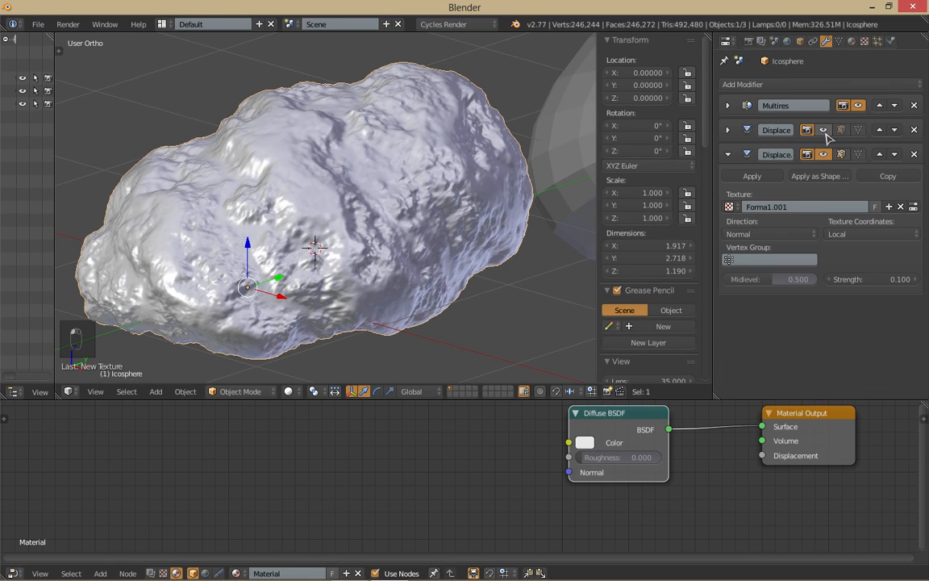
left_click(865, 42)
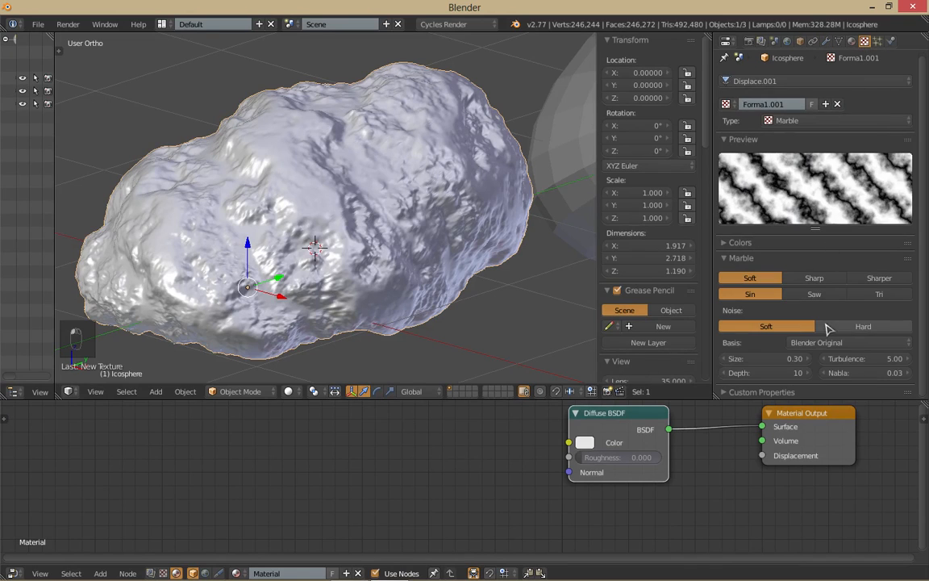
Step: Try the Marble texture's Sharp, Soft and Sharper options to compare the cracks on the rock
left_click(812, 278)
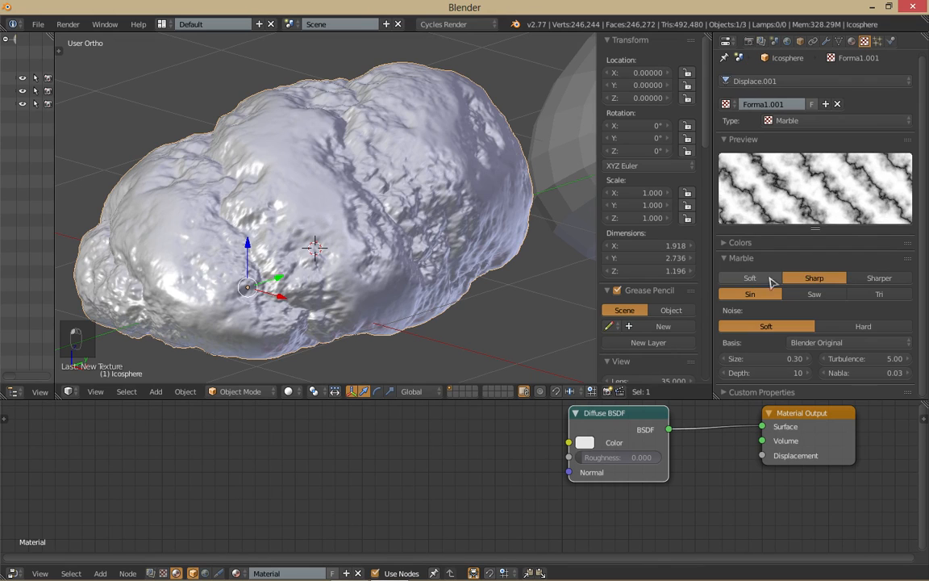
left_click(770, 279)
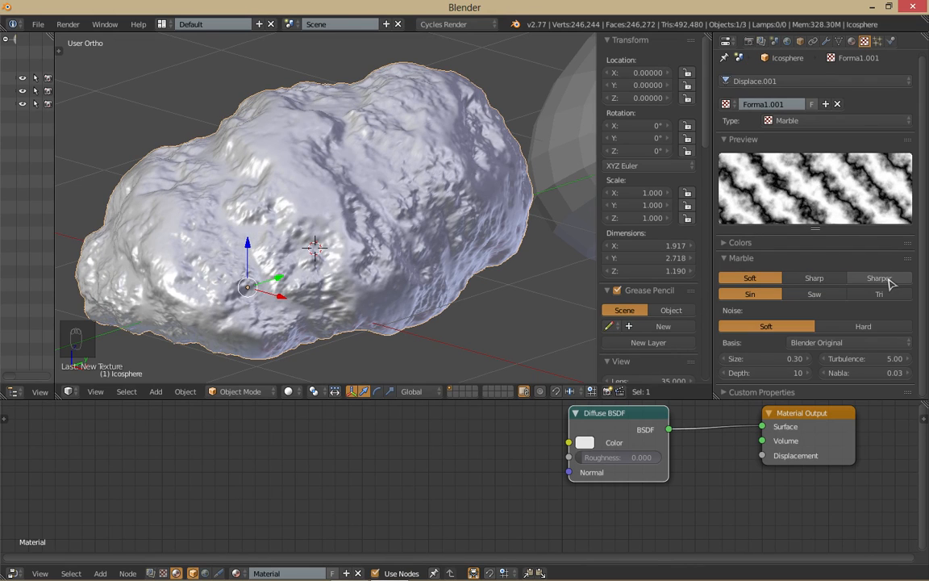
left_click(819, 280)
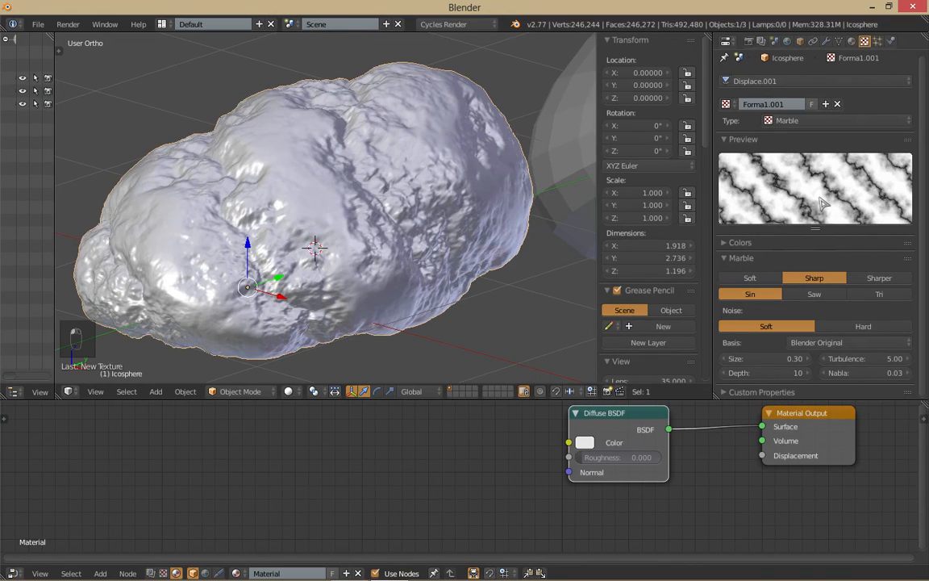
left_click(880, 280)
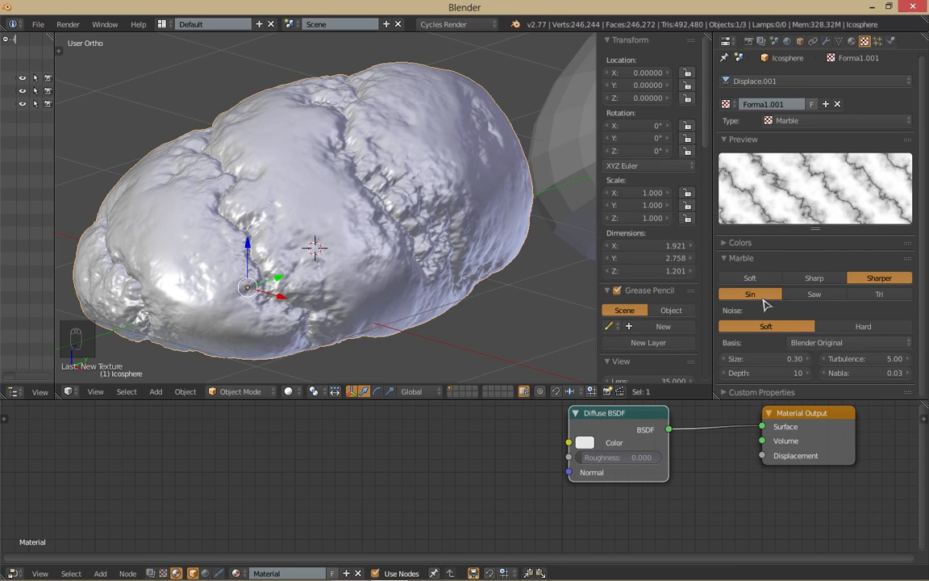
Step: Try the Saw waveform on the Marble texture, set it to Tri with the Soft option and examine the rock
left_click(813, 295)
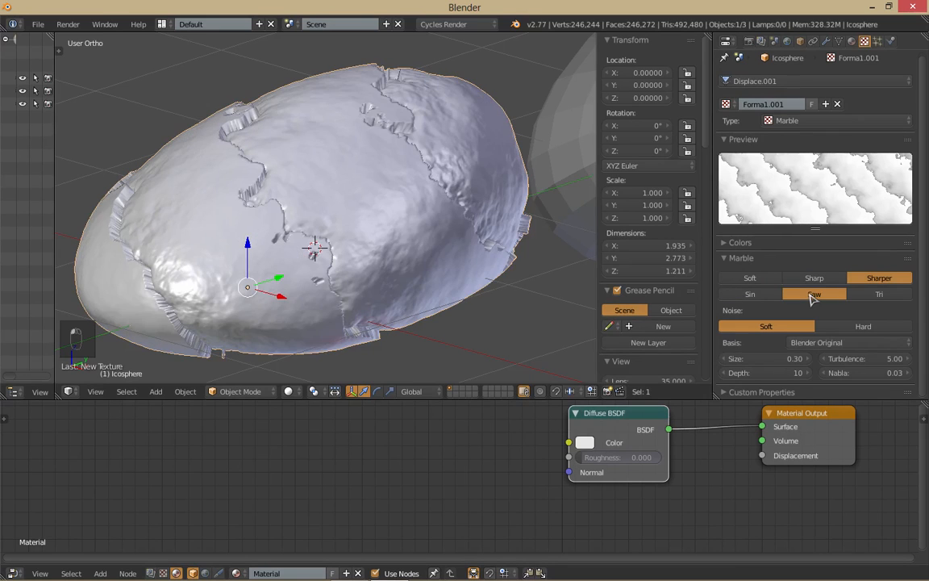
left_click(864, 296)
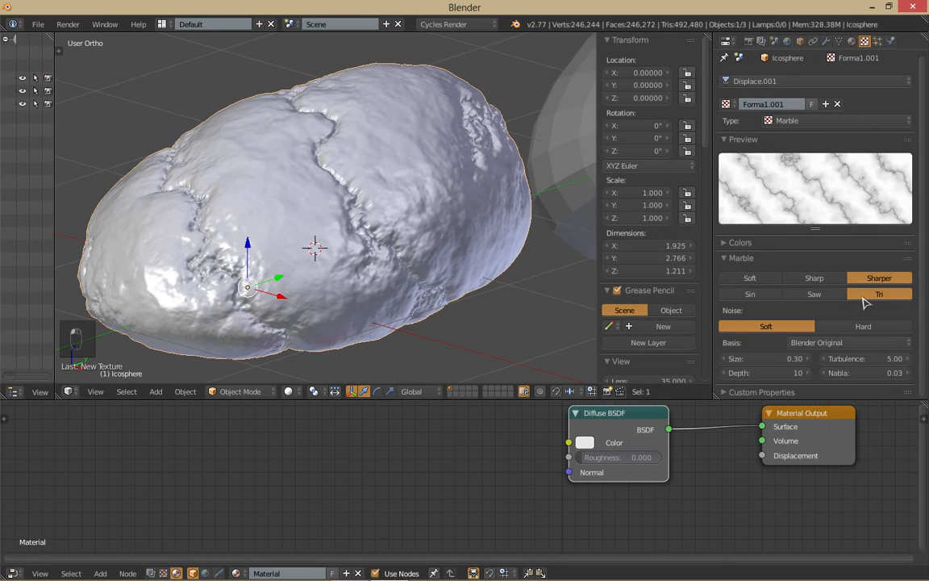
left_click(770, 279)
middle_click_drag(422, 271, 548, 268)
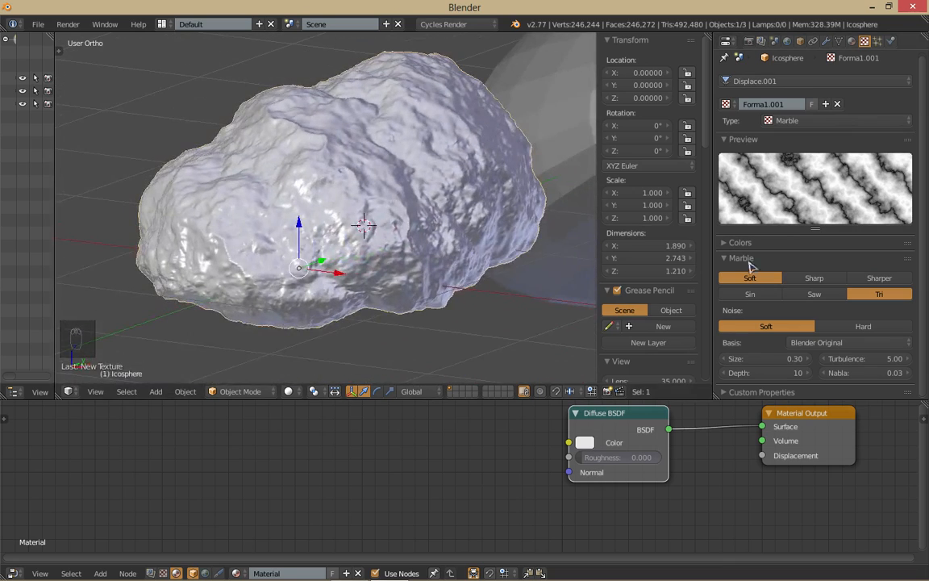
Step: Try a Marble texture size of 0.1 on the second displacement, and settle on a size of 0.25
left_click(751, 357)
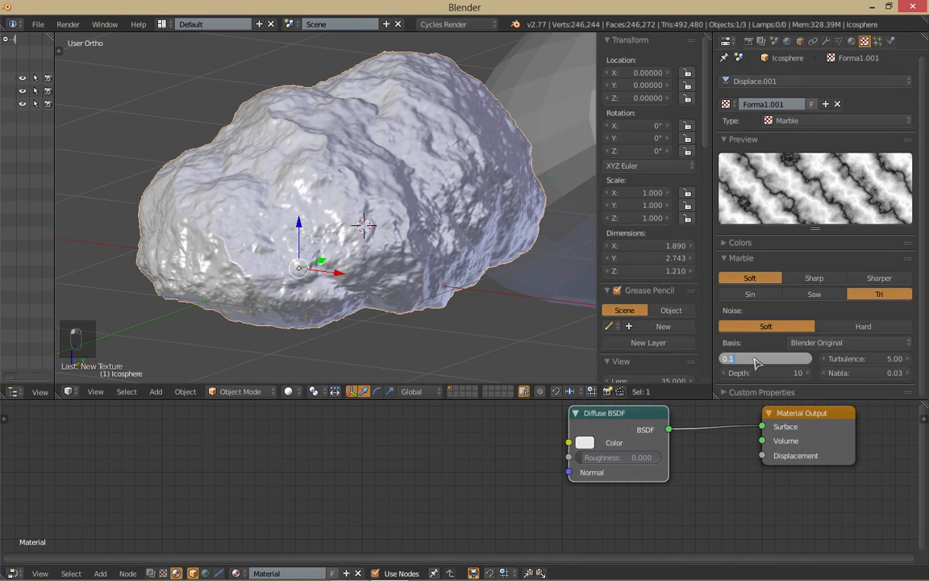
type("0.1")
key("Return")
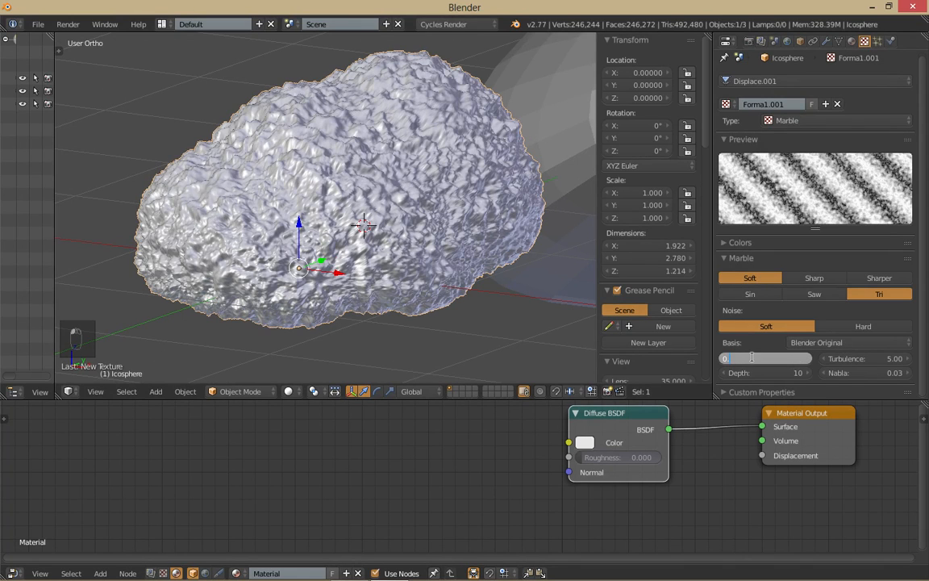
left_click(756, 358)
type("0.25")
key("Return")
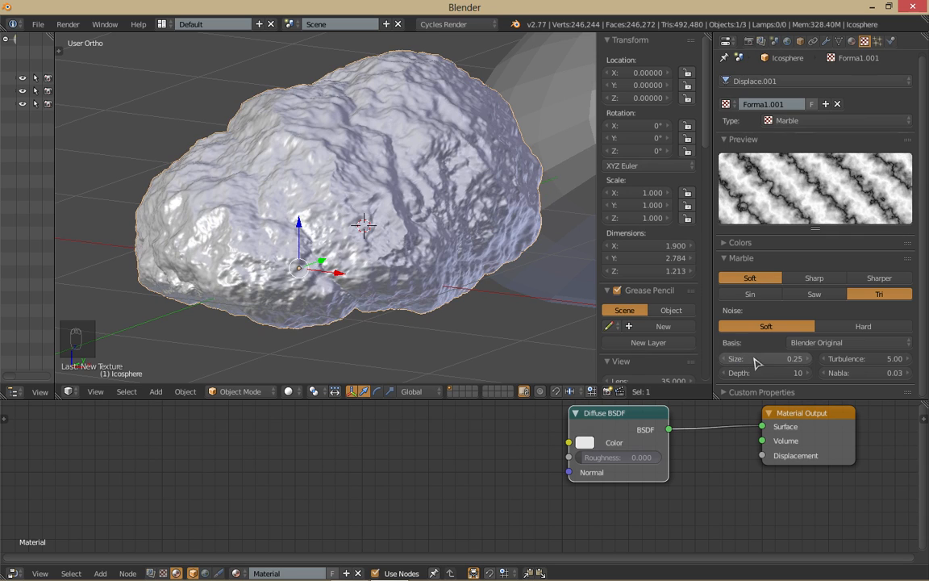
left_click(846, 373)
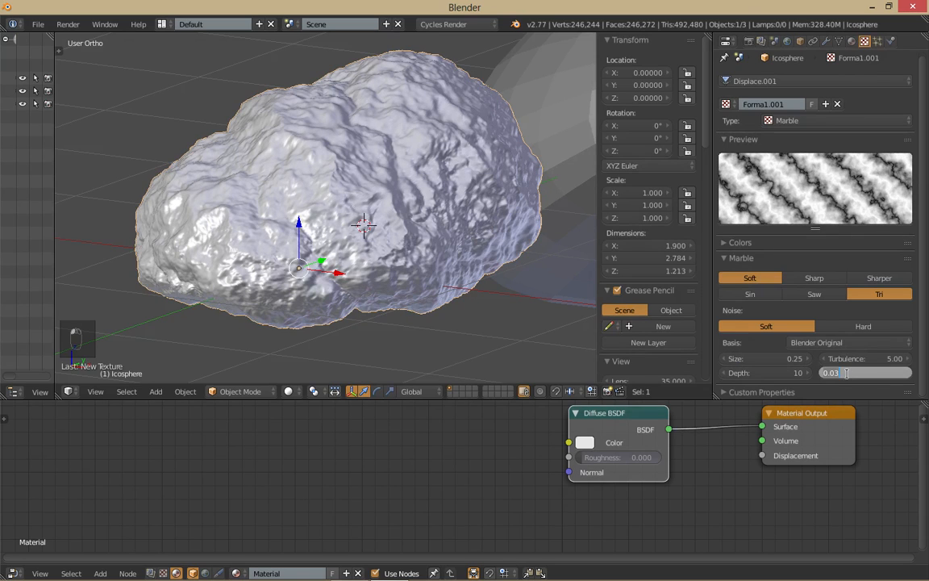
left_click(847, 384)
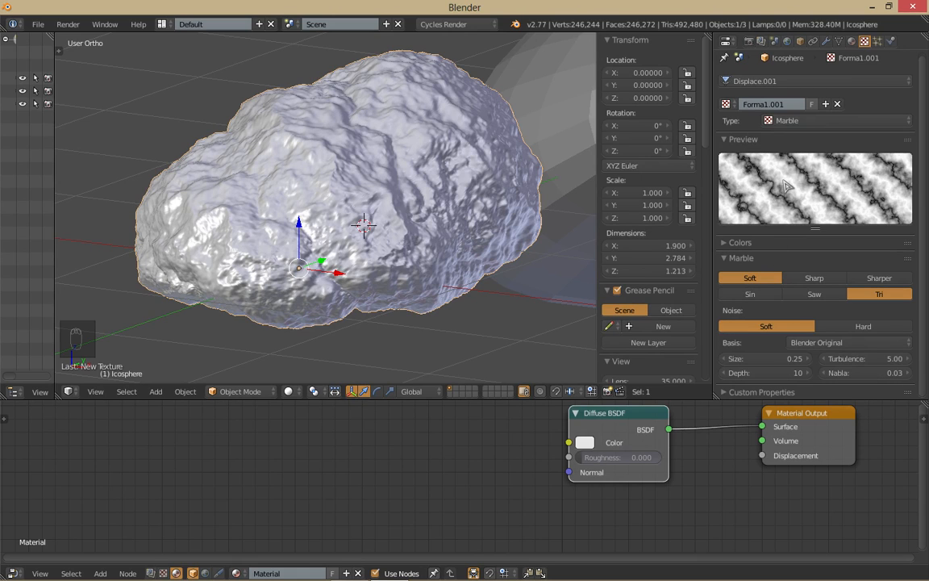
Step: Try a turbulence of 1 on the Marble texture and examine the bands on the rock
left_click(845, 360)
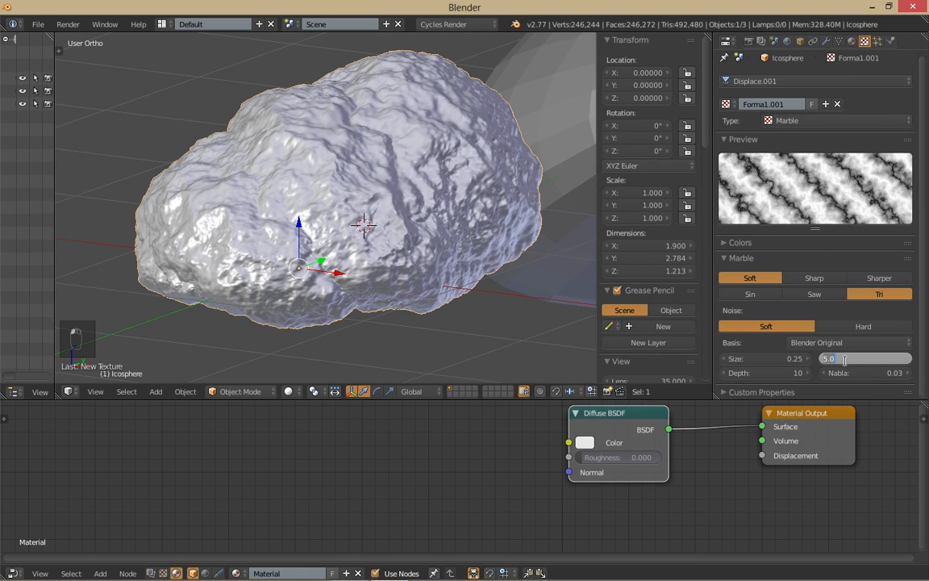
type("1")
key("Return")
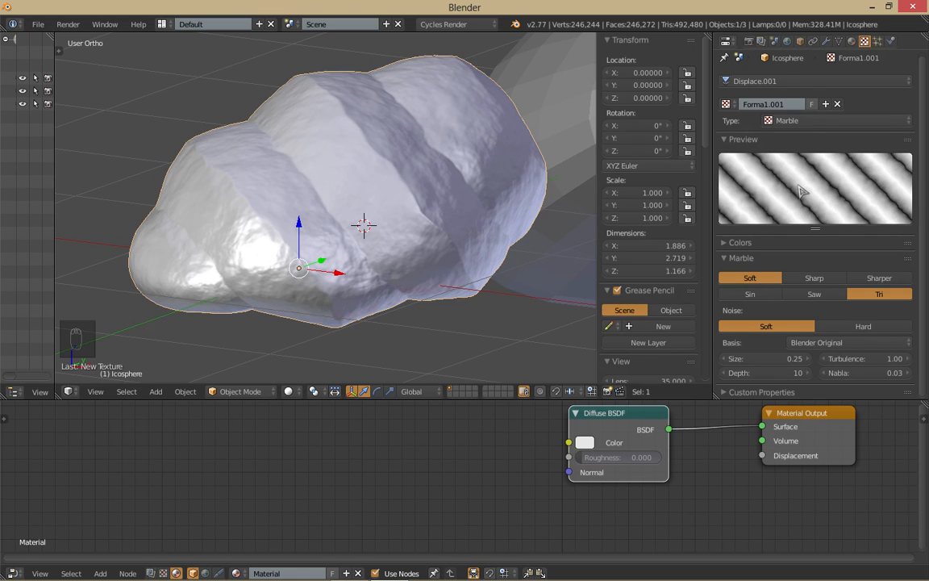
scroll(448, 278, "up", 5)
middle_click_drag(447, 282, 363, 266)
Step: Set the second Displace modifier's texture coordinates to Object with the sphere as the object, and examine the rock
left_click(824, 41)
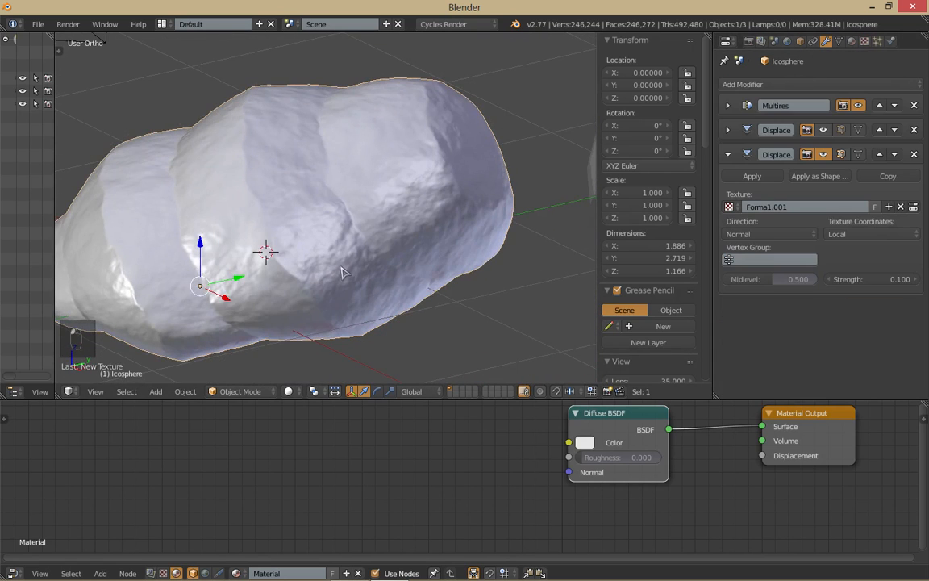
scroll(570, 211, "down", 3)
scroll(645, 218, "down", 1)
left_click(853, 234)
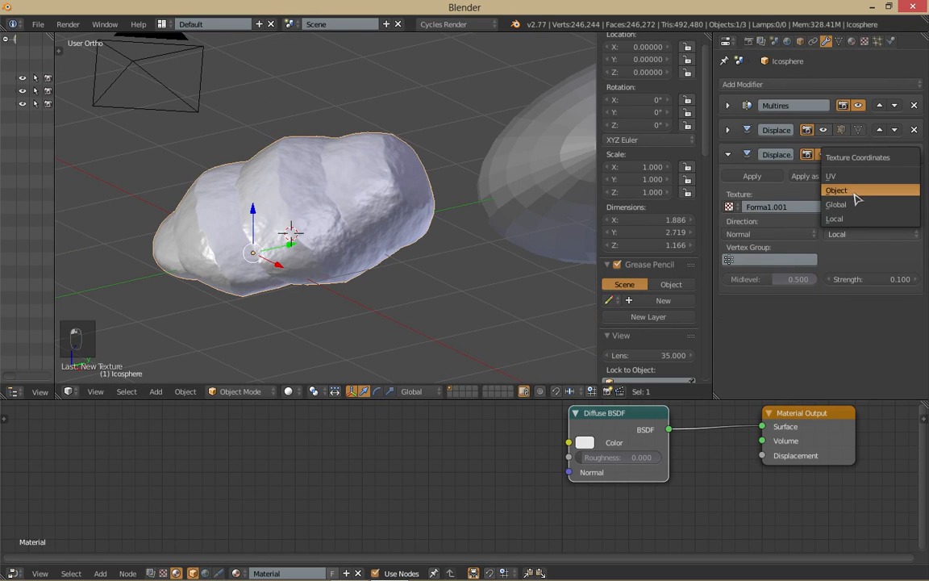
left_click(887, 190)
left_click(915, 259)
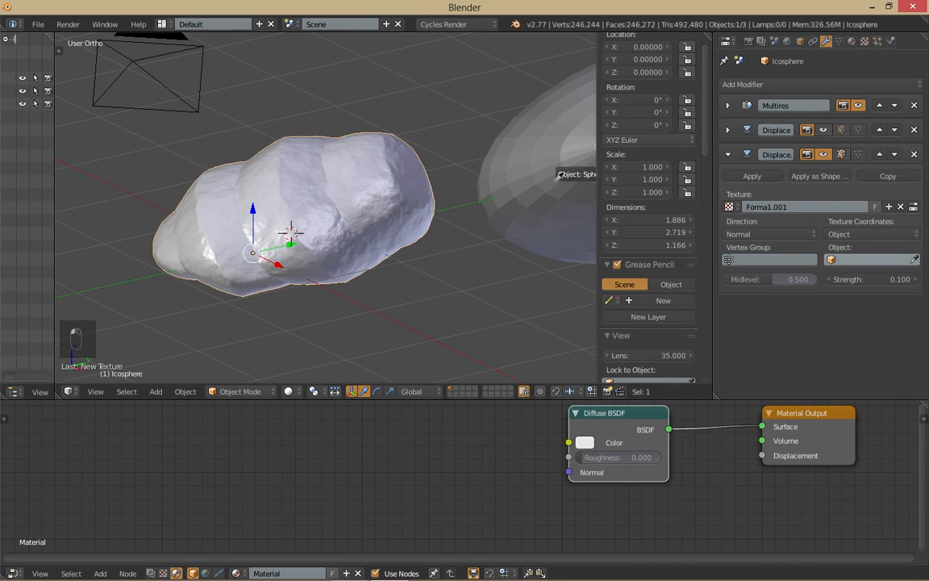
left_click(555, 188)
middle_click_drag(435, 218, 410, 236)
middle_click_drag(500, 222, 559, 207)
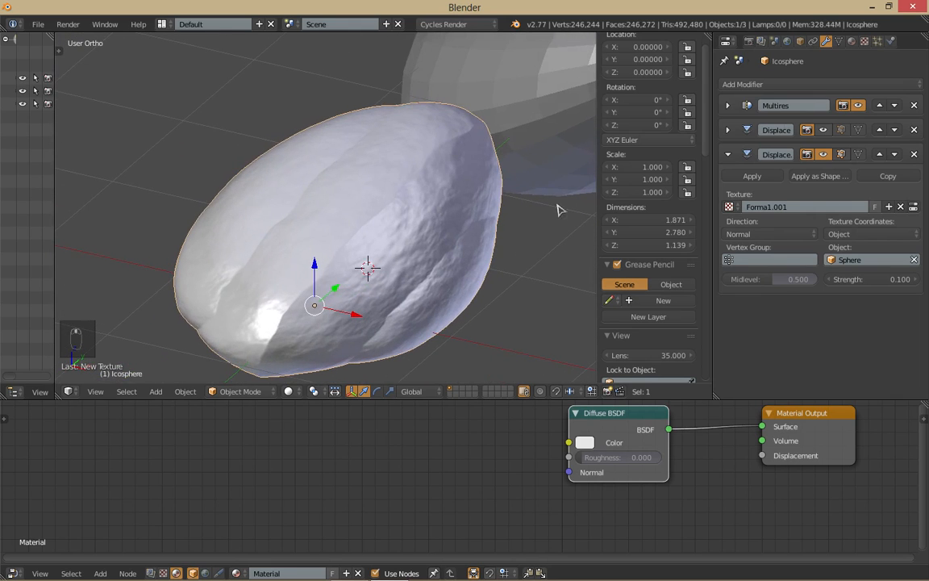
Step: Set the second displacement's Marble turbulence to 6 and examine the rock from several sides
left_click(864, 42)
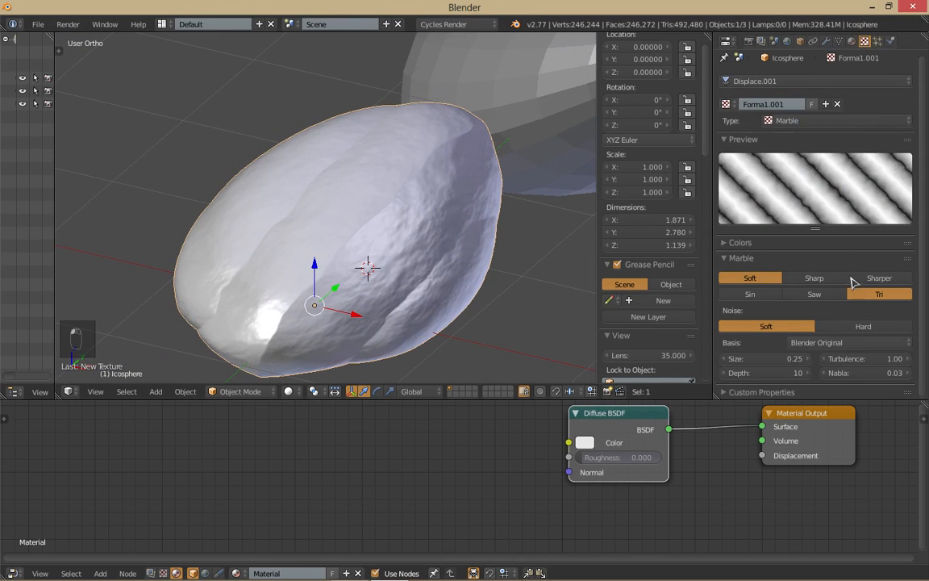
left_click(844, 358)
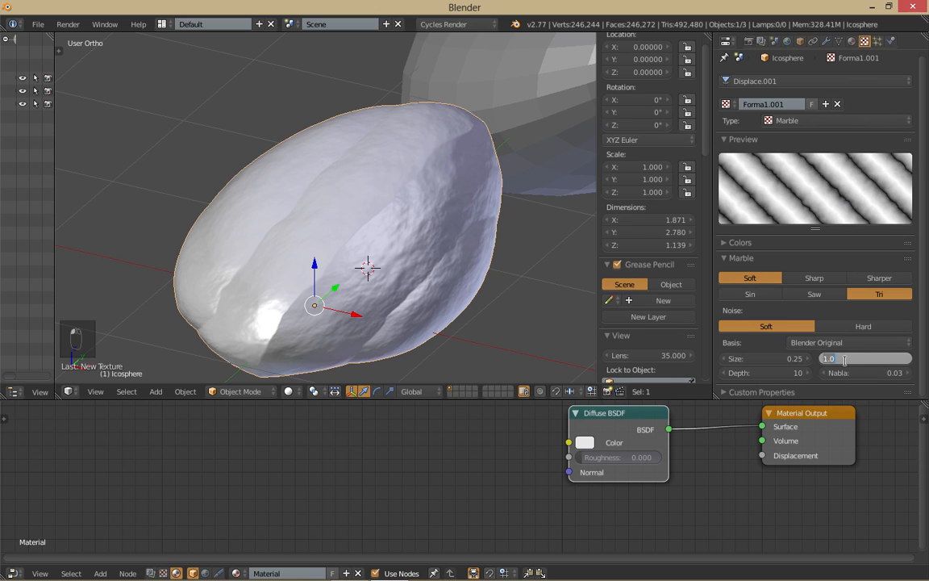
type("6")
key("Return")
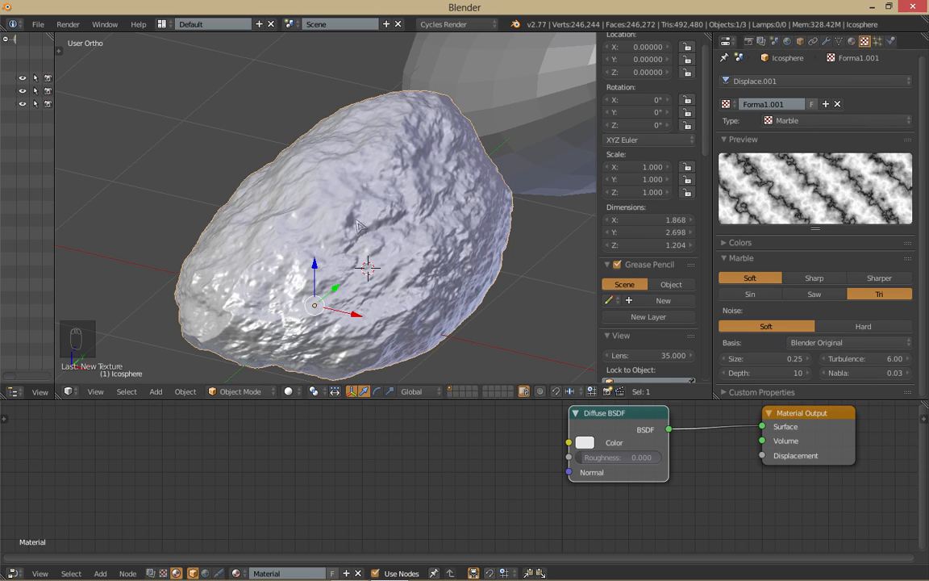
middle_click_drag(342, 246, 286, 185)
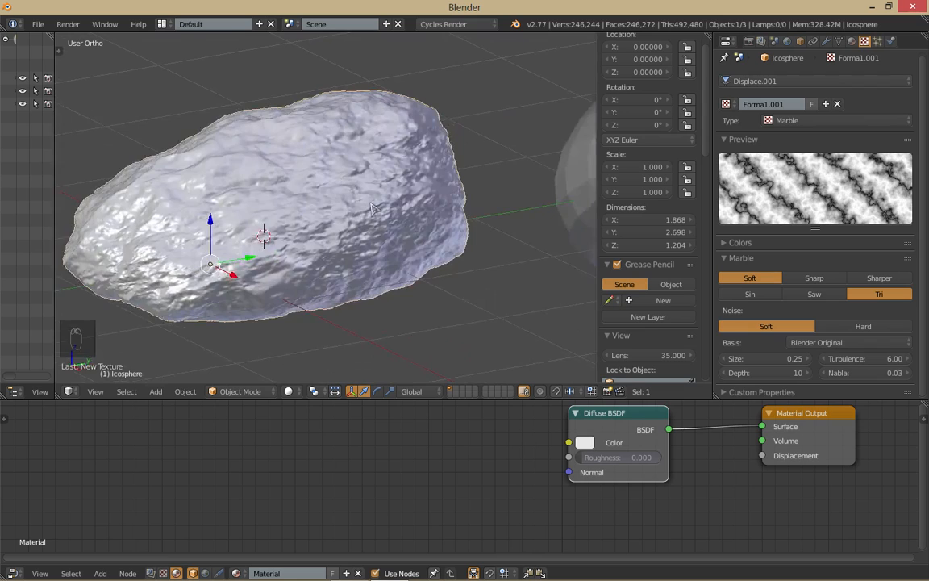
mouse_move(395, 195)
middle_mouse_down()
mouse_move(311, 208)
mouse_move(376, 201)
mouse_move(345, 178)
mouse_move(408, 181)
middle_mouse_up()
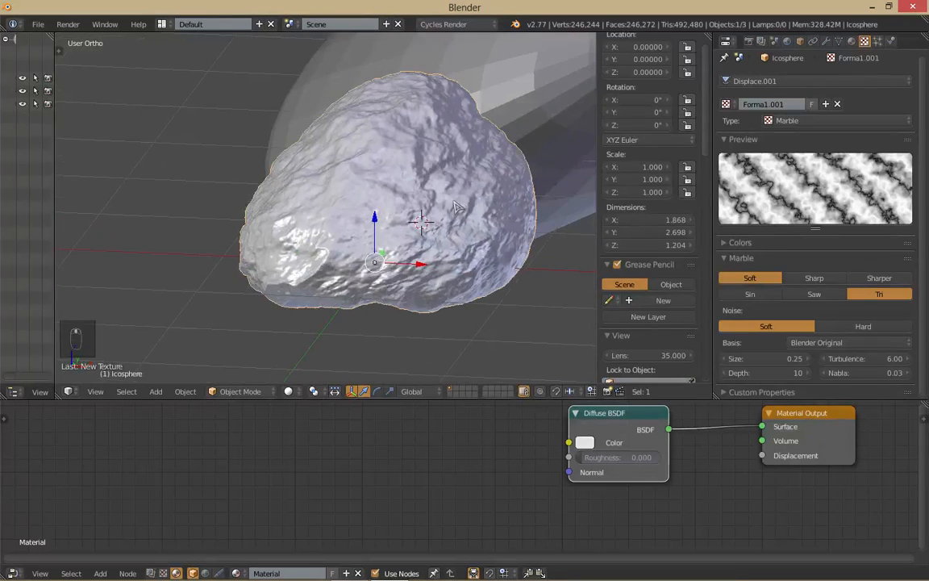
Step: Try the Marble texture's Sin waveform with Soft, Sharp and Sharper, and return to Tri with Soft
left_click(741, 296)
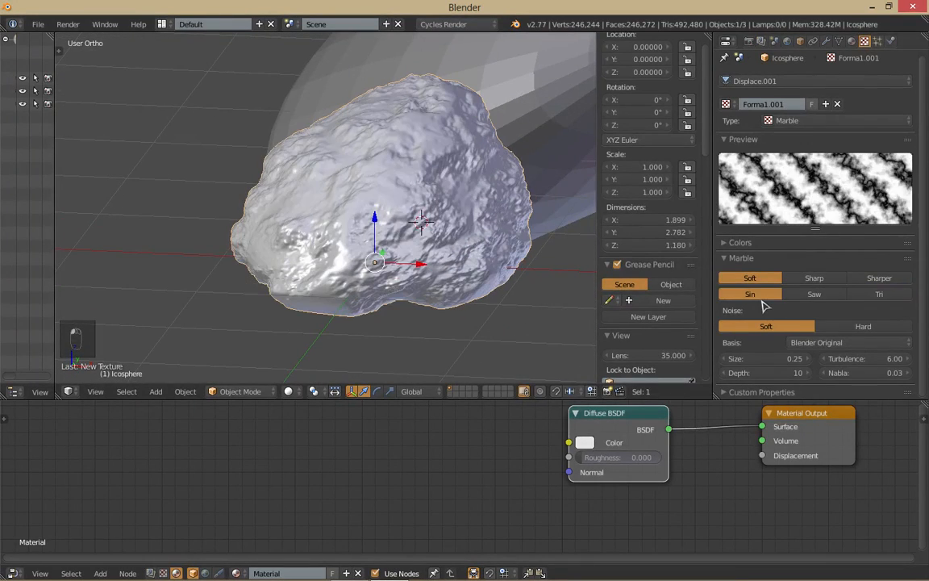
left_click(830, 279)
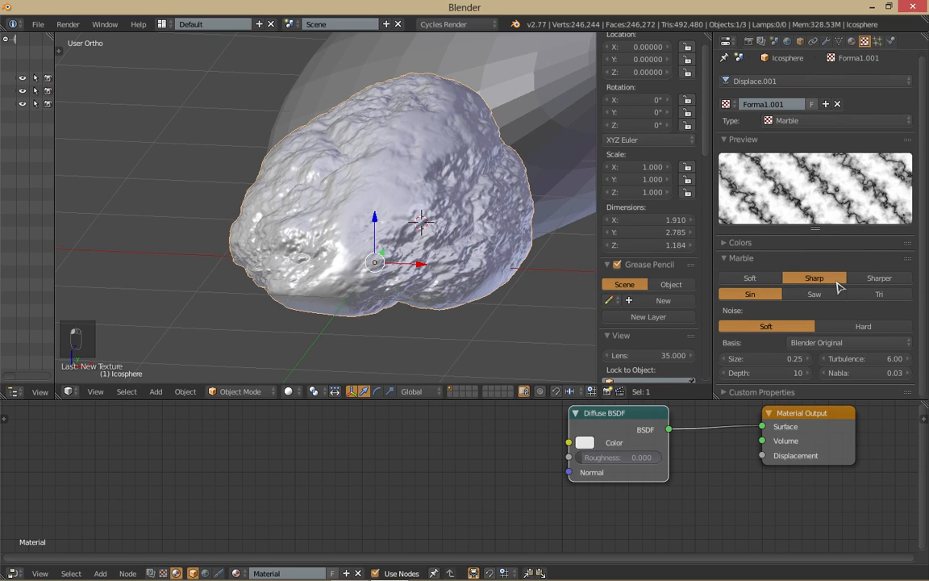
left_click(879, 279)
left_click(881, 294)
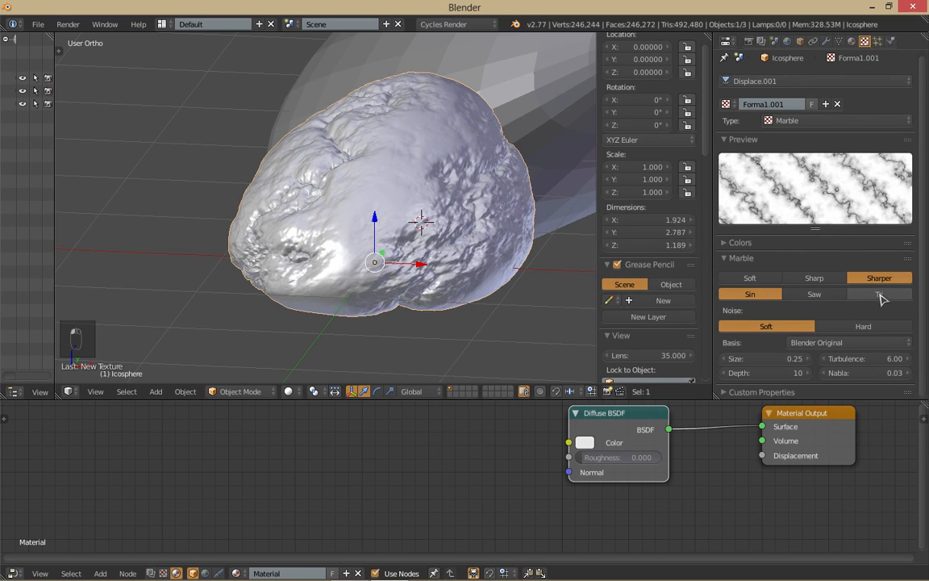
middle_click_drag(543, 273, 451, 276)
left_click(750, 278)
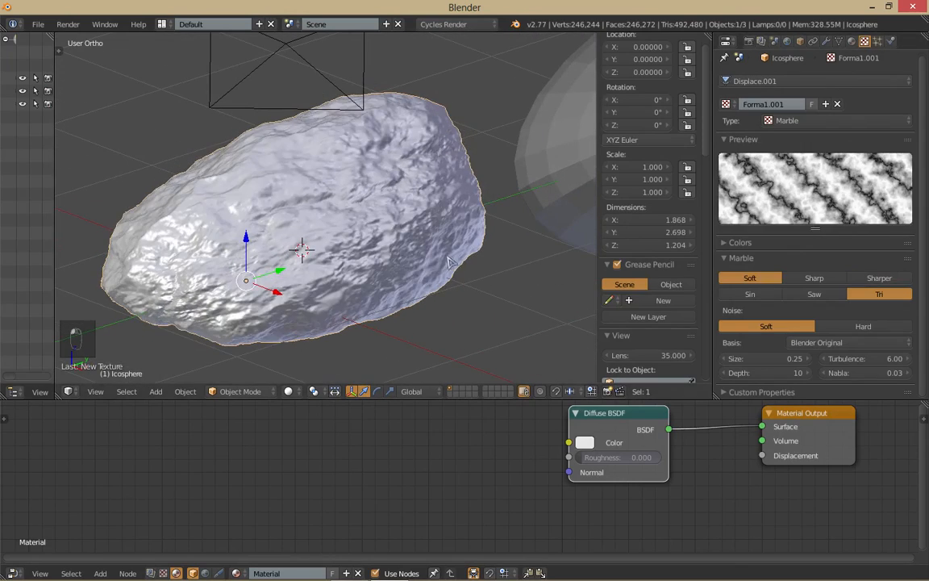
middle_click_drag(408, 237, 448, 233)
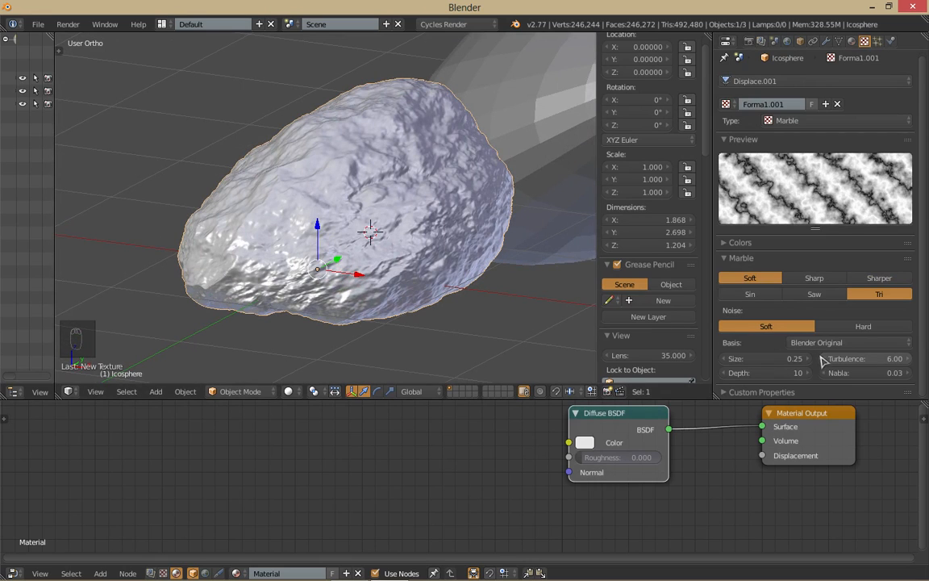
Step: Try Hard noise on the Marble texture, restore Soft noise and return to the rock's modifier settings
left_click(839, 327)
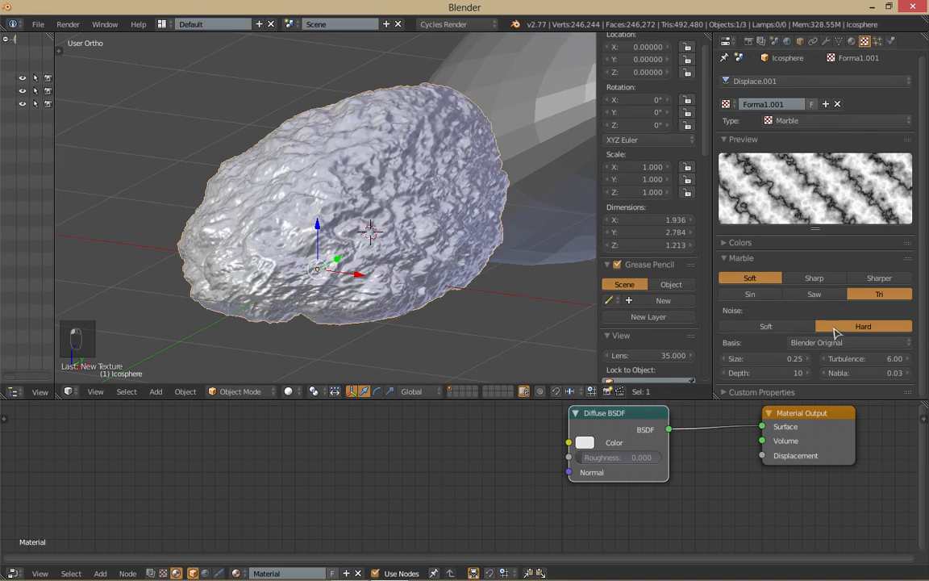
left_click(766, 326)
left_click(852, 41)
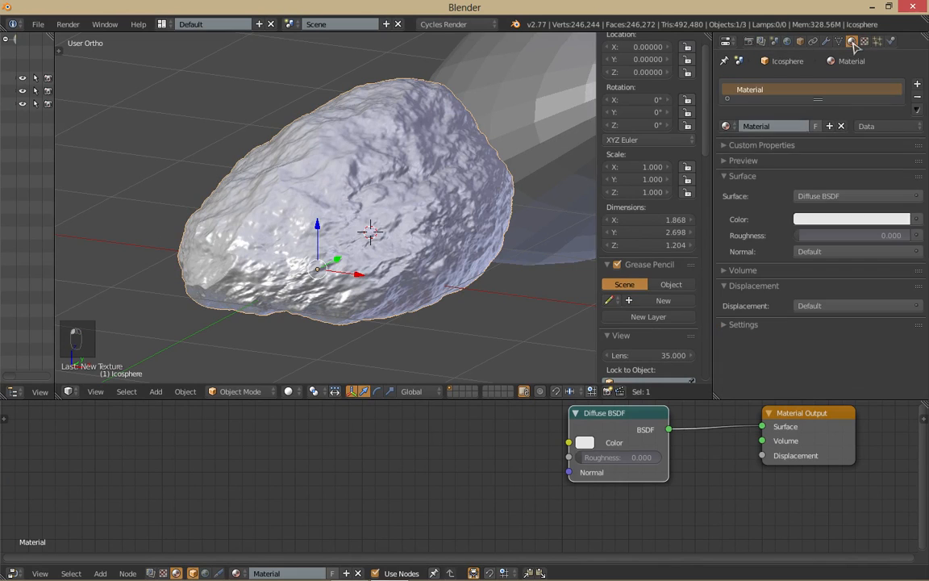
left_click(813, 41)
left_click(838, 41)
left_click(825, 42)
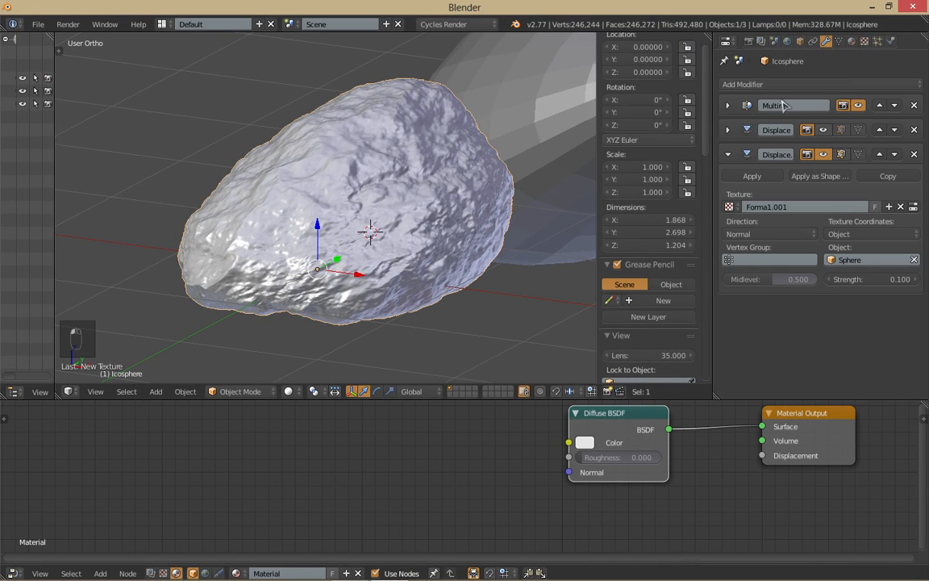
Step: Select the sphere and set its X and Y rotation to 0° to see how the rock's displacement responds
middle_click_drag(511, 229, 519, 210)
right_click(574, 150)
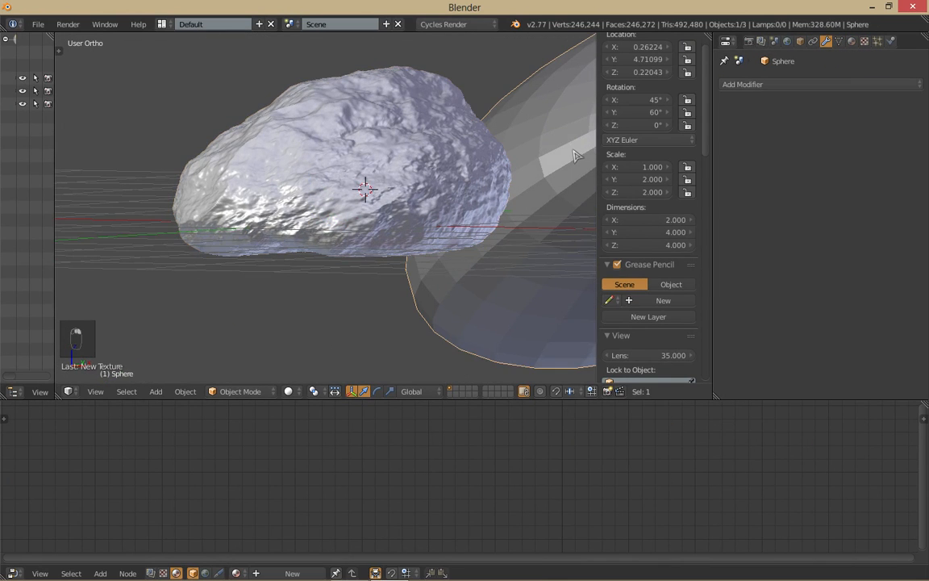
middle_click_drag(562, 137, 512, 191, "shift")
left_click(624, 102)
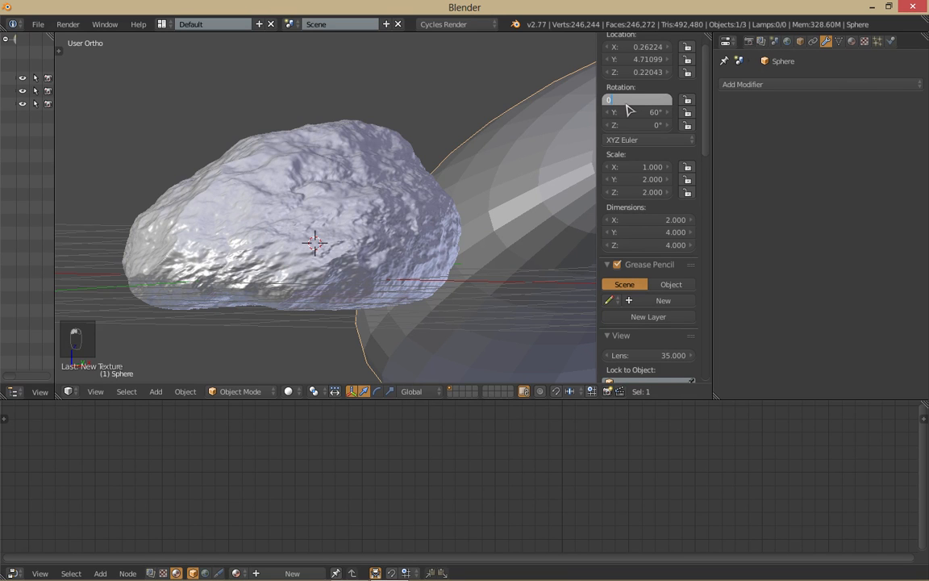
type("0")
key("Return")
left_click(637, 112)
type("0")
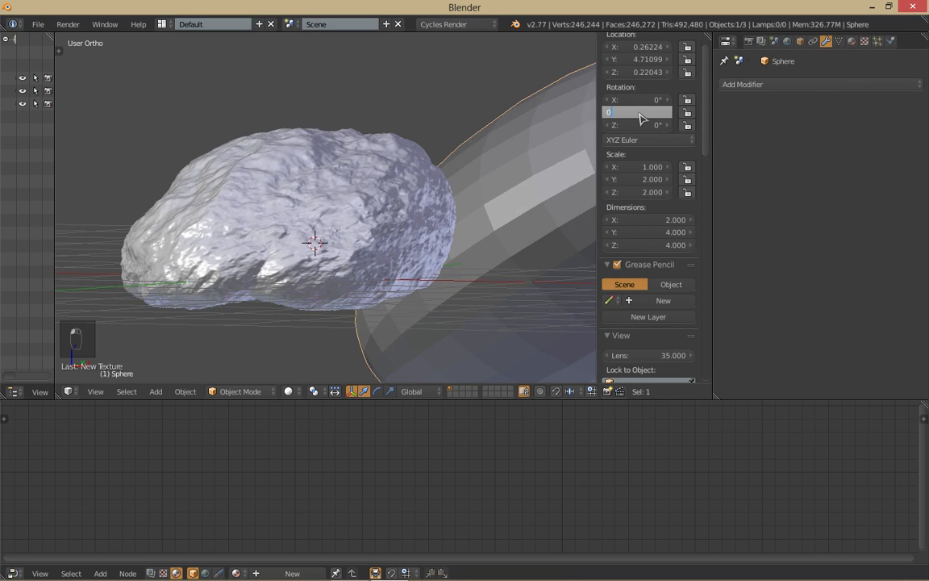
key("Return")
middle_click_drag(320, 284, 587, 138)
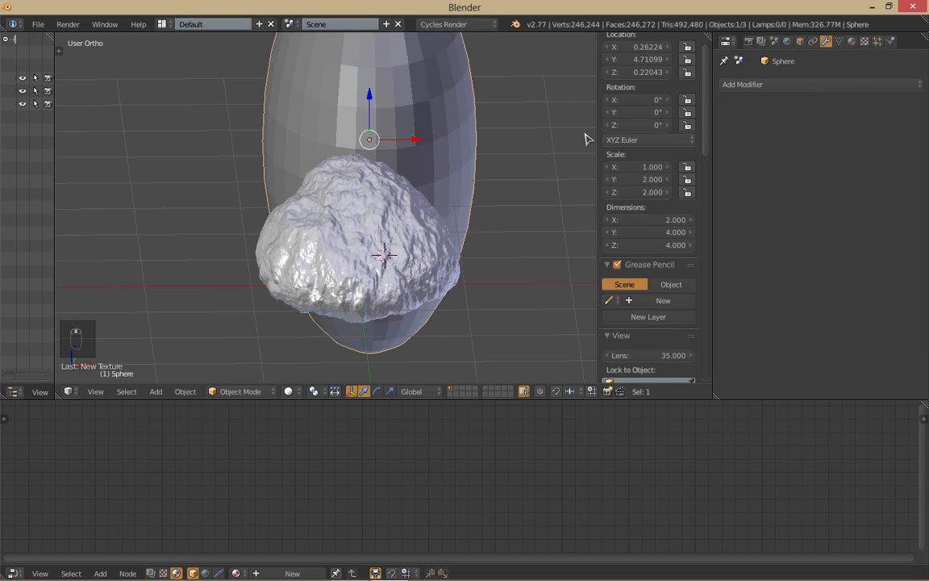
Step: Set the sphere's Y rotation to 90° and examine the rock's surface
left_click(630, 112)
type("9")
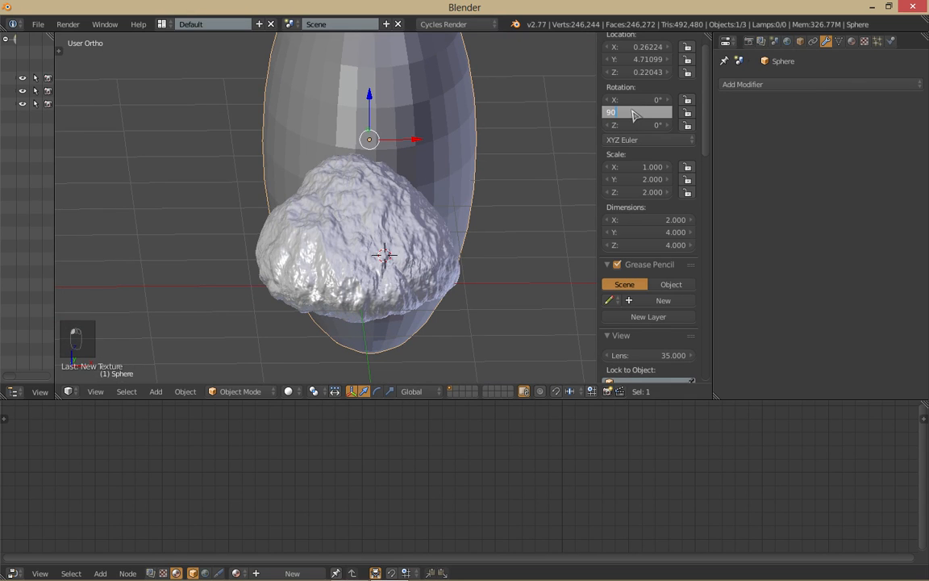
key("Return")
middle_click_drag(547, 152, 482, 170)
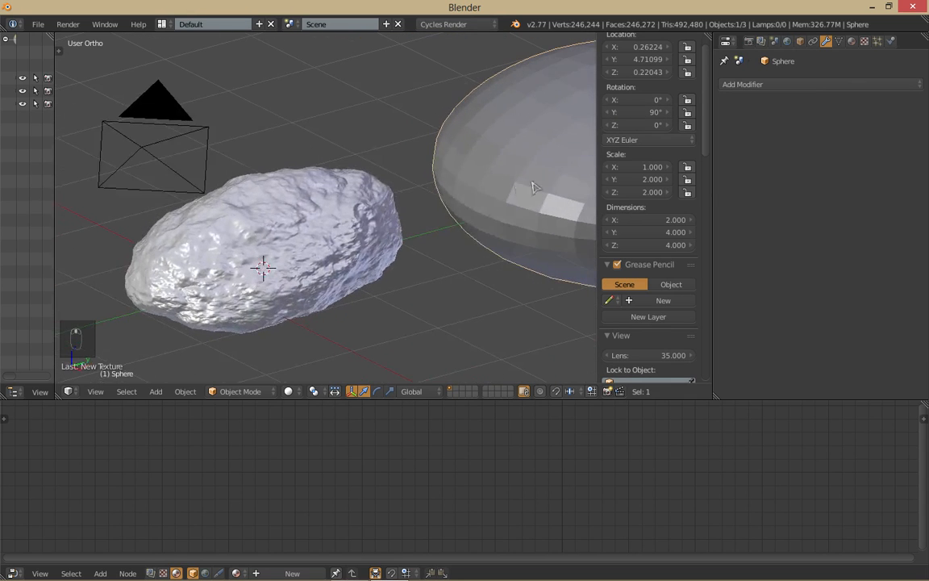
Step: Set the sphere's X dimension to 4 and its Z dimension to 1
left_click(642, 219)
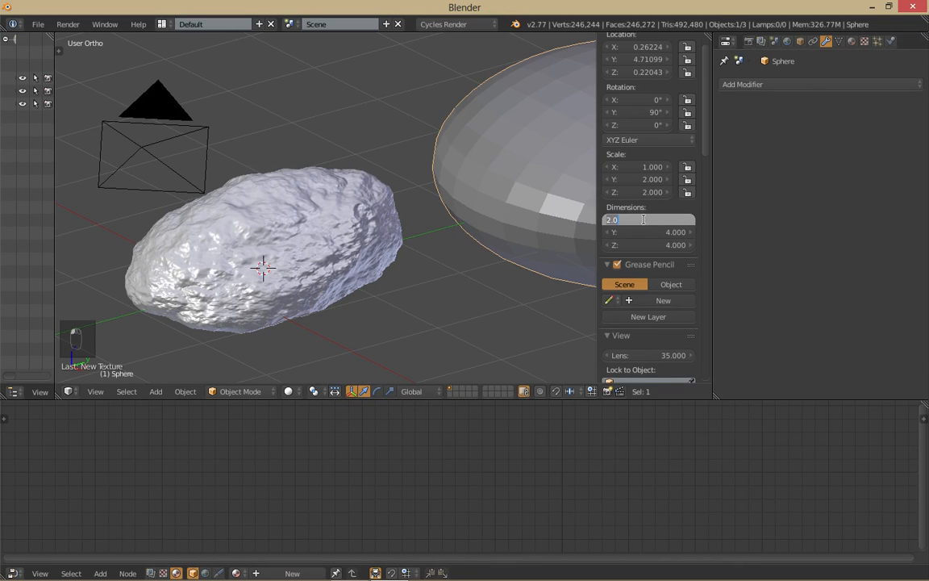
type("4")
key("Return")
left_click(650, 244)
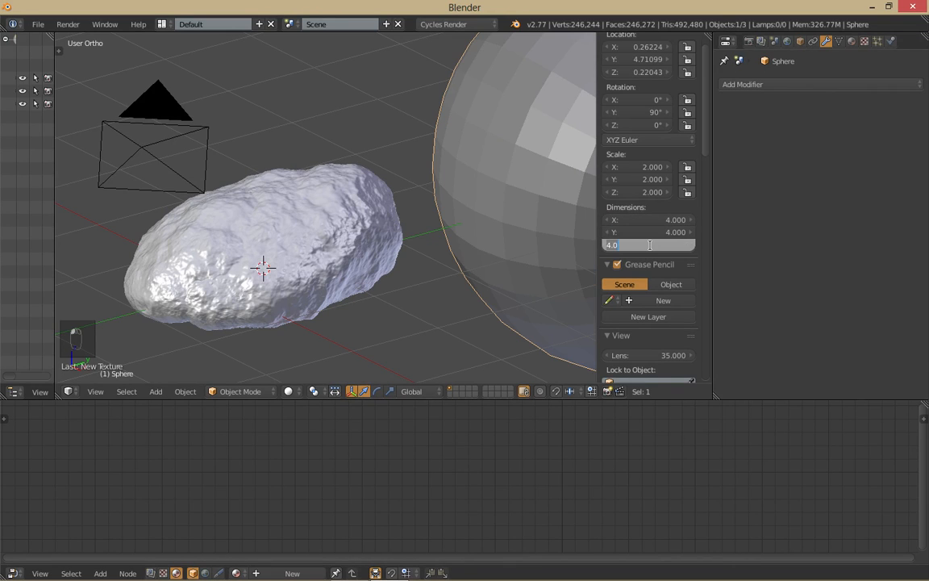
key("Return")
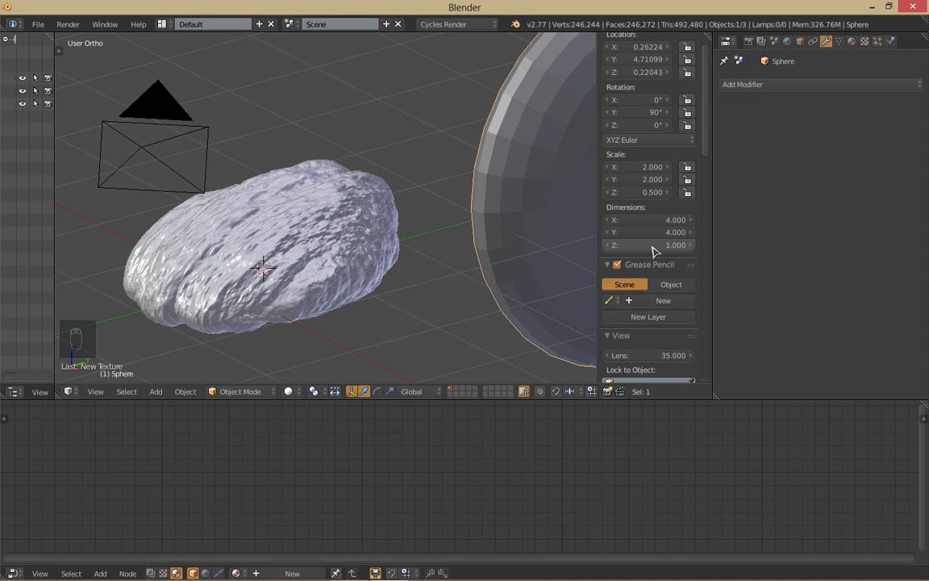
Step: Keep the sphere's Y dimension at 4 and set its Z dimension to 2
left_click(652, 232)
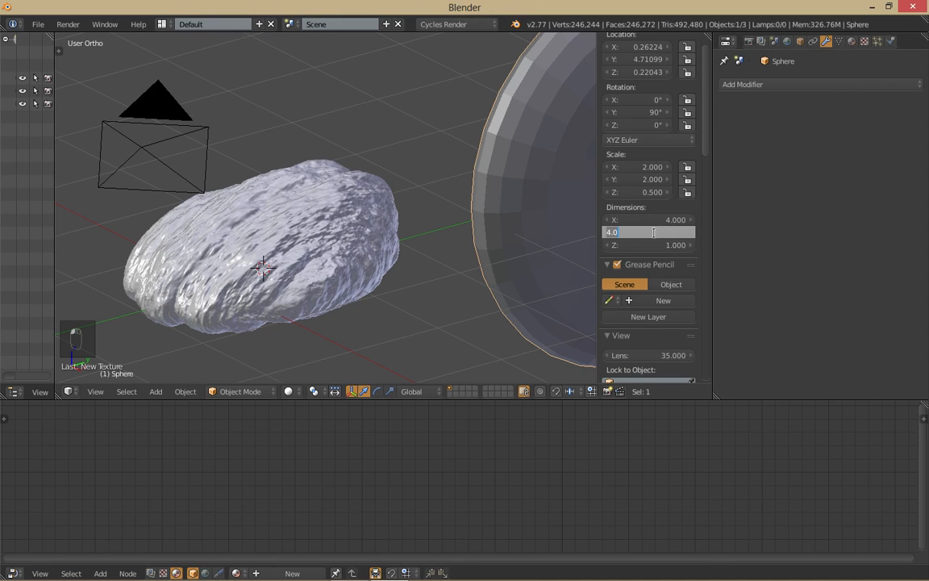
key("Return")
left_click(651, 245)
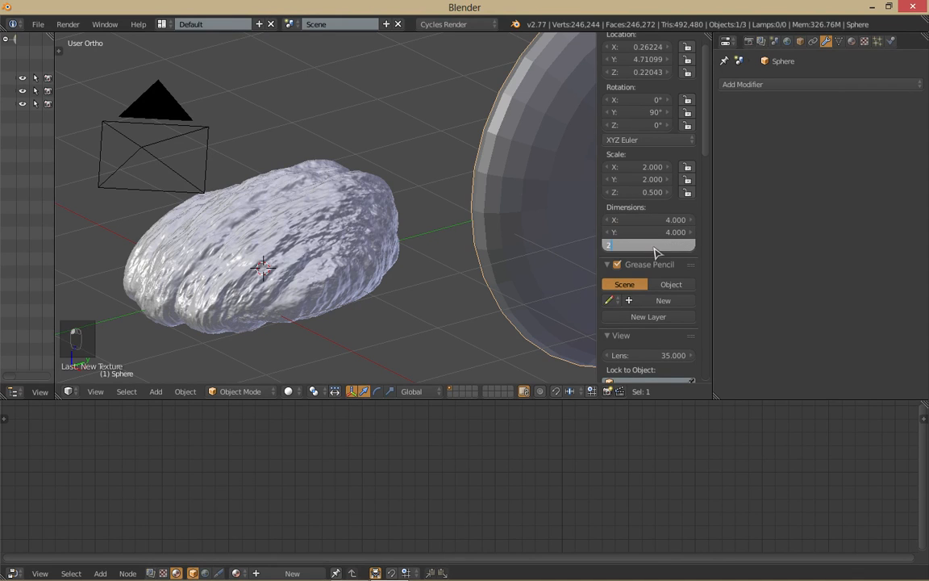
type("2")
key("Return")
middle_click_drag(541, 202, 495, 212)
Step: Set the sphere's Y rotation to 0° and its Z dimension to 1, and inspect the rock from several angles
left_click(629, 110)
type("0")
key("Return")
left_click(641, 245)
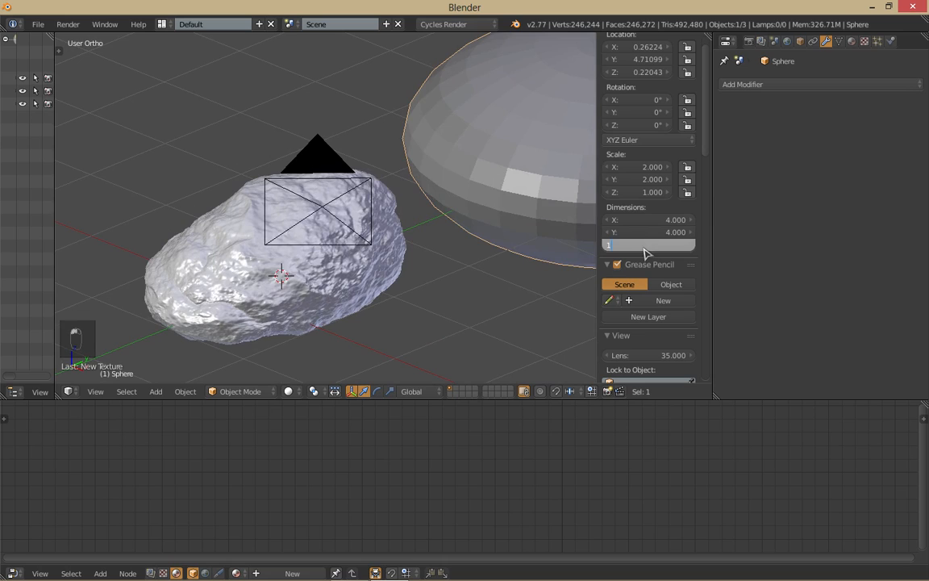
type("1")
key("Return")
middle_click_drag(423, 251, 418, 187)
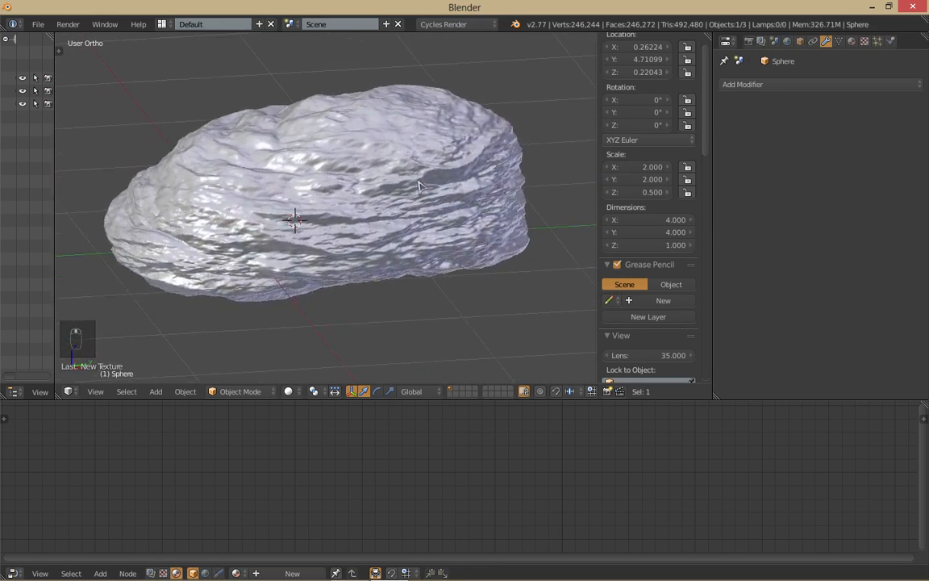
middle_click_drag(494, 204, 599, 242)
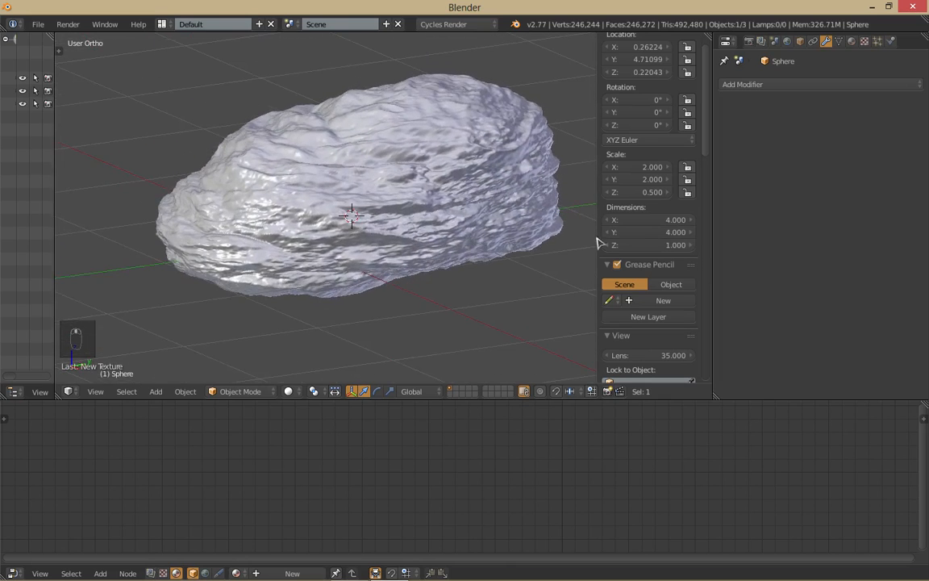
middle_click_drag(510, 192, 504, 236)
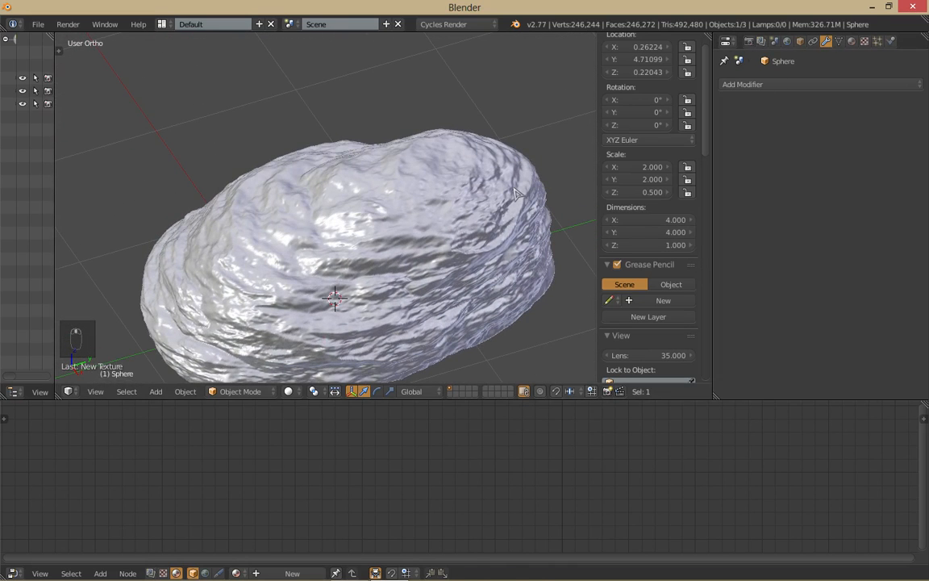
Step: Select the rock, turn on viewport display of its first Displace modifier and inspect the combined surface up close
right_click(484, 202)
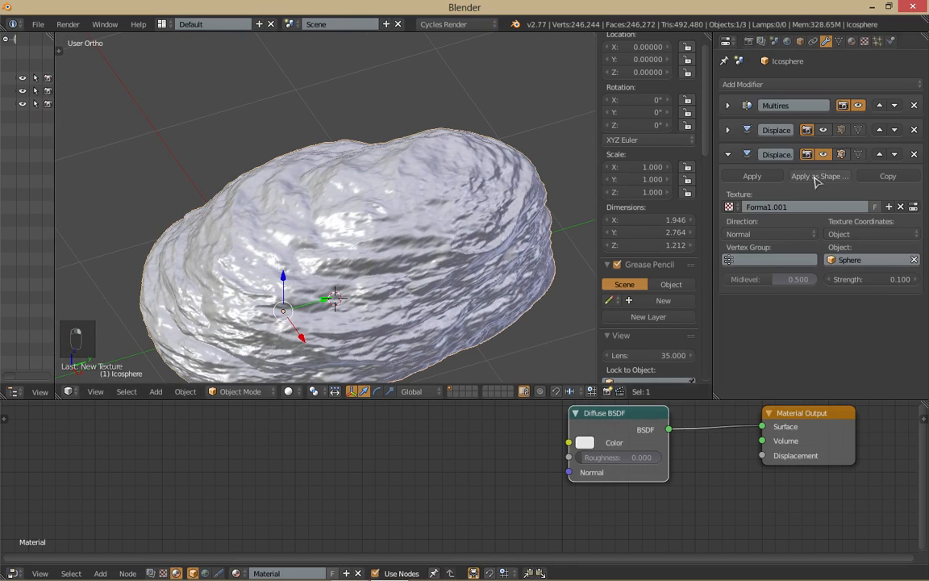
left_click(828, 127)
middle_click_drag(445, 207, 468, 172)
scroll(504, 184, "up", 1)
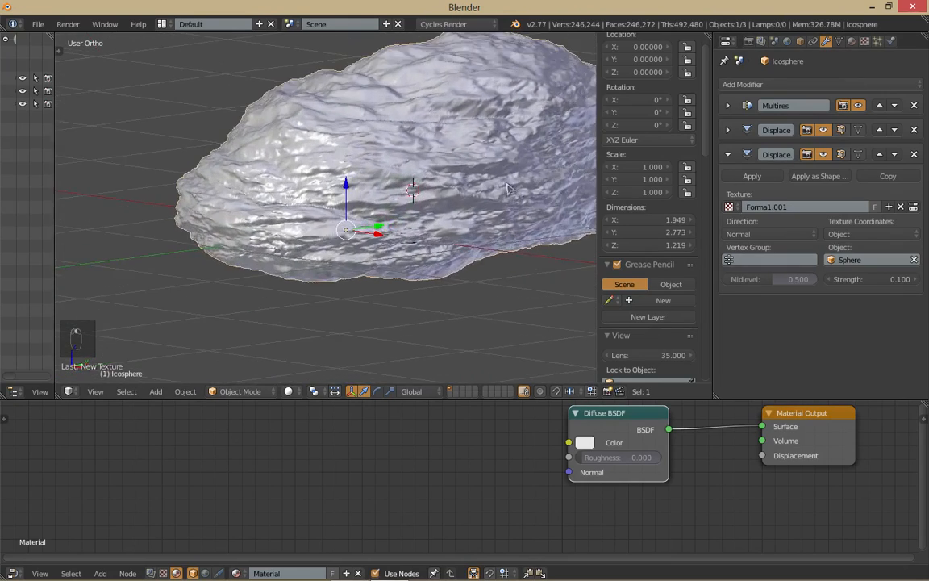
scroll(506, 188, "up", 7)
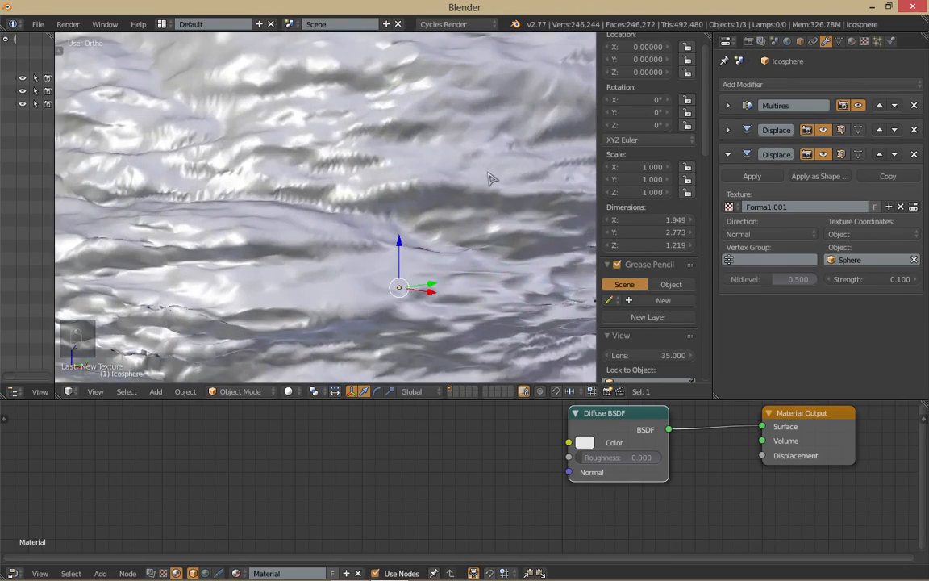
middle_click_drag(489, 178, 508, 238)
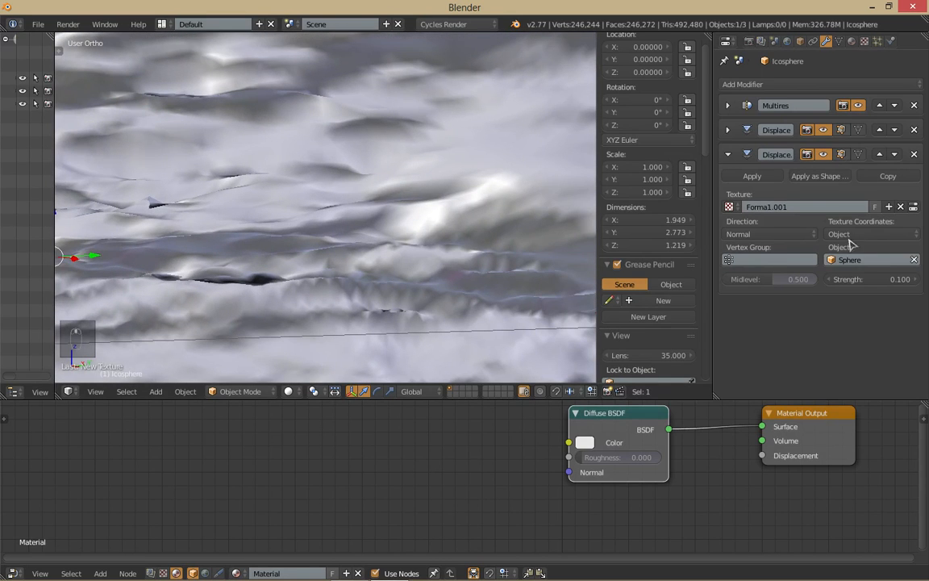
Step: Set the strength of the Displace modifier using the Forma1.001 texture to 0.08
left_click(858, 278)
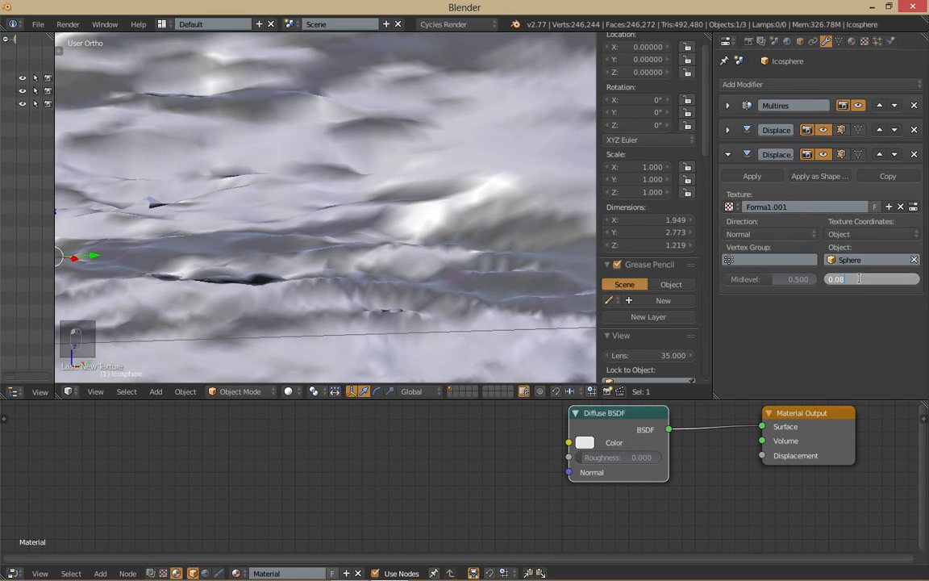
key("Return")
scroll(458, 224, "down", 4)
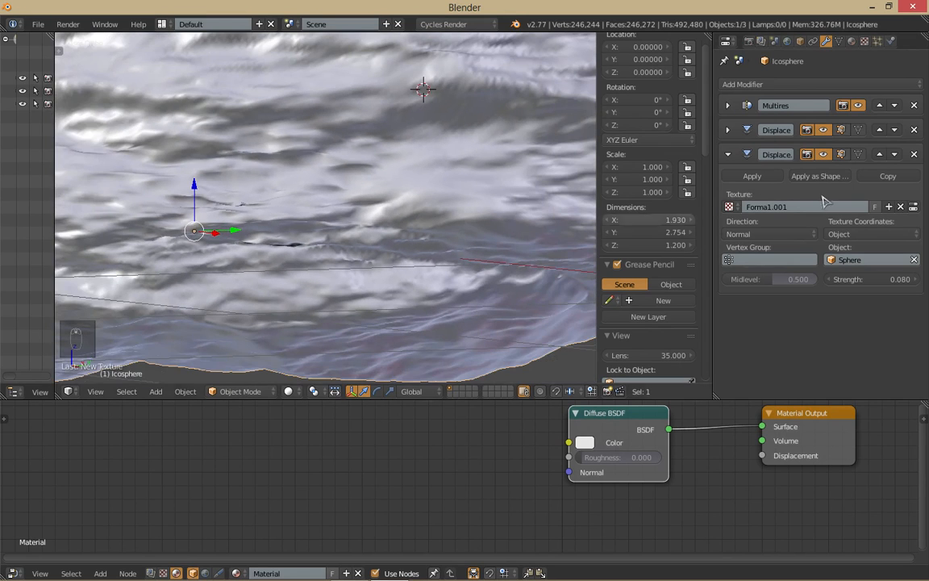
Step: Move the first Displace modifier below the one using the Forma1.001 texture and inspect the surface for artifacts
left_click(894, 130)
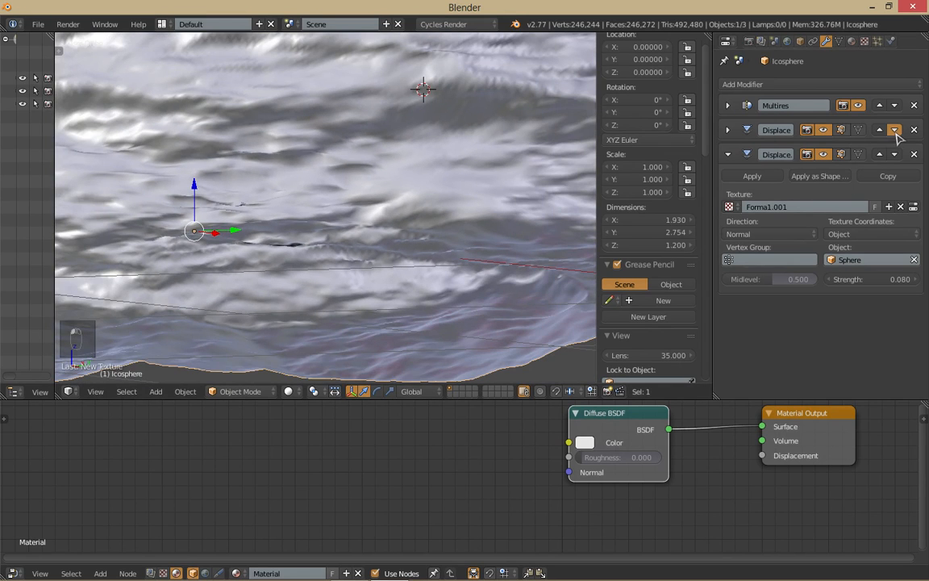
scroll(371, 224, "down", 8)
mouse_move(431, 219)
middle_mouse_down()
mouse_move(456, 239)
mouse_move(426, 218)
middle_mouse_up()
scroll(426, 218, "up", 5)
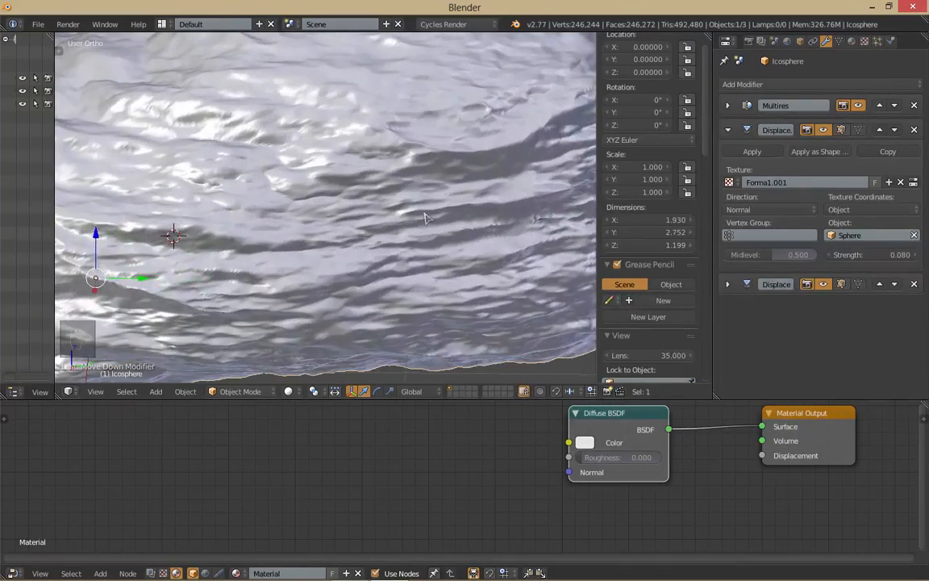
scroll(426, 218, "down", 5)
scroll(268, 187, "up", 7)
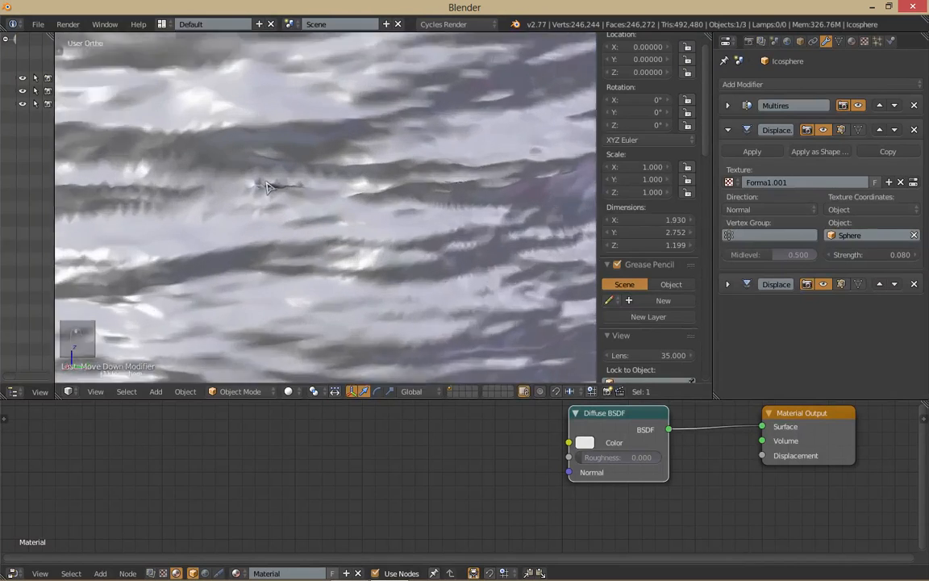
scroll(264, 187, "up", 5)
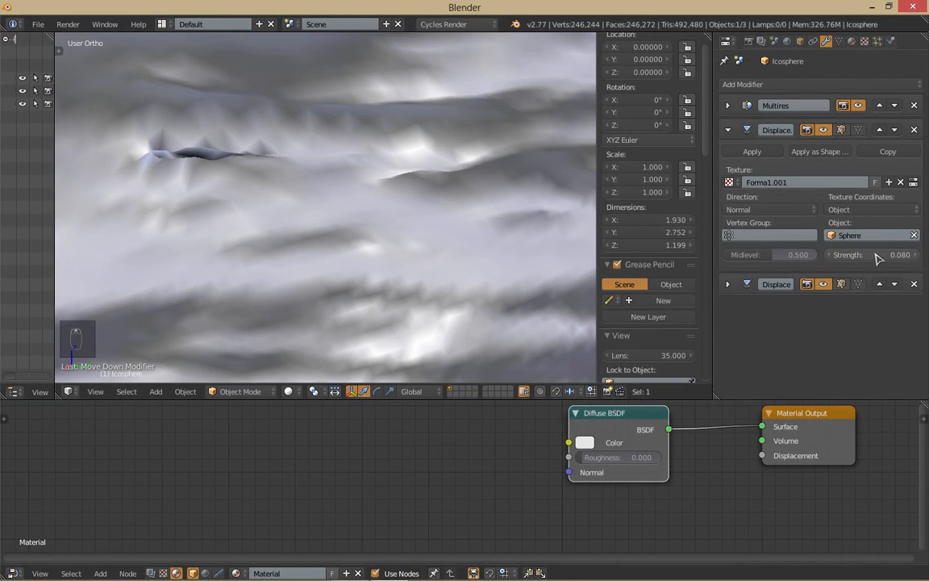
Step: Try a strength of 0.05 on the Forma1.001 Displace modifier, settle on 0.02 and check the whole rock
left_click(875, 254)
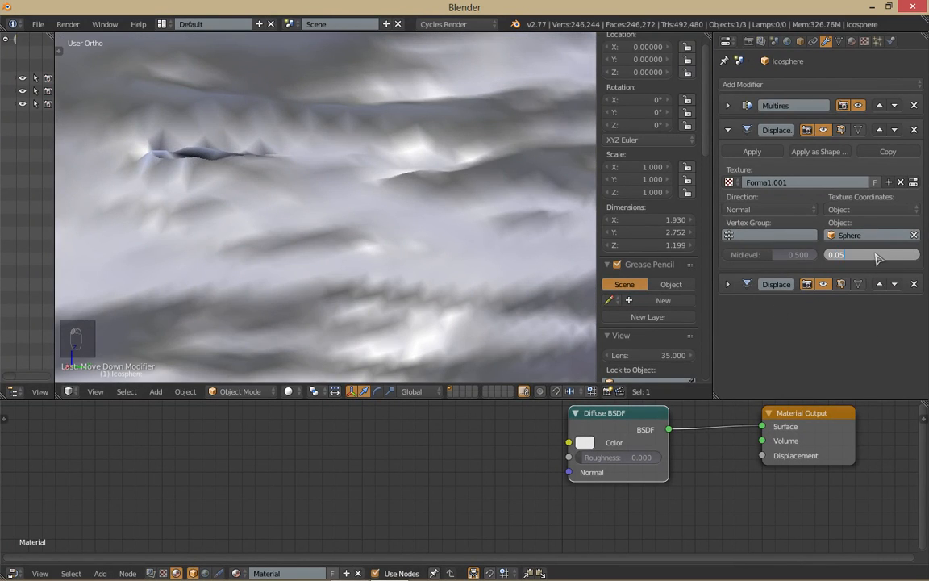
key("Return")
scroll(417, 240, "down", 2)
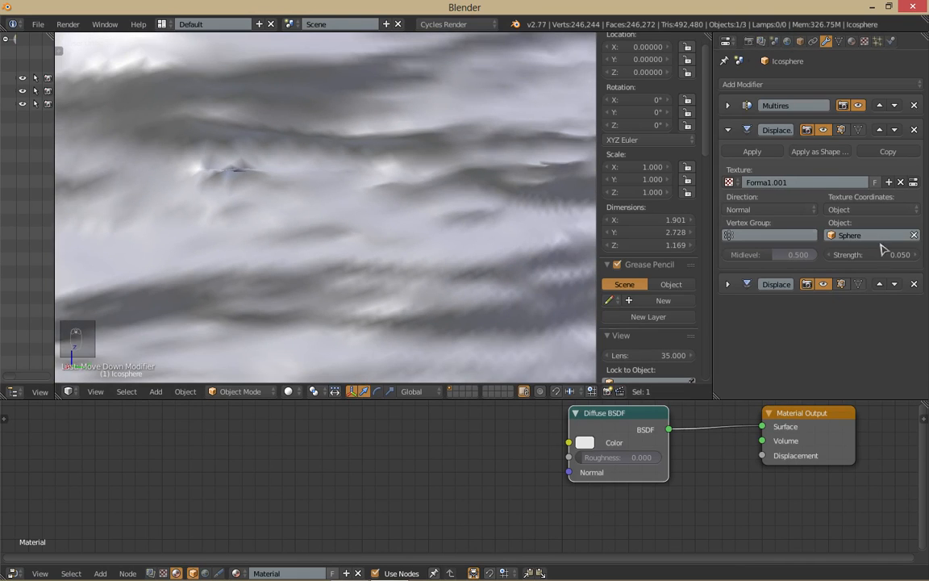
left_click(884, 251)
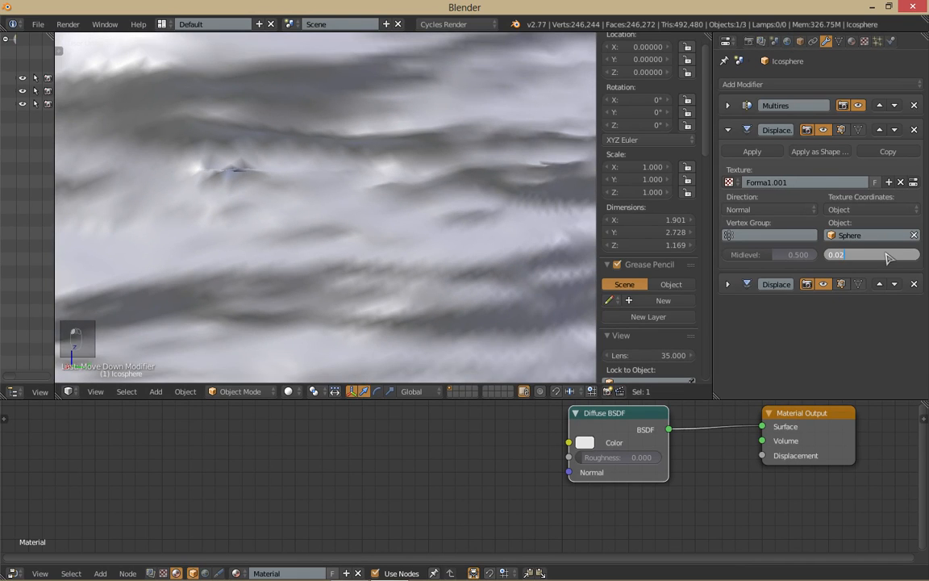
key("Return")
scroll(319, 236, "down", 5)
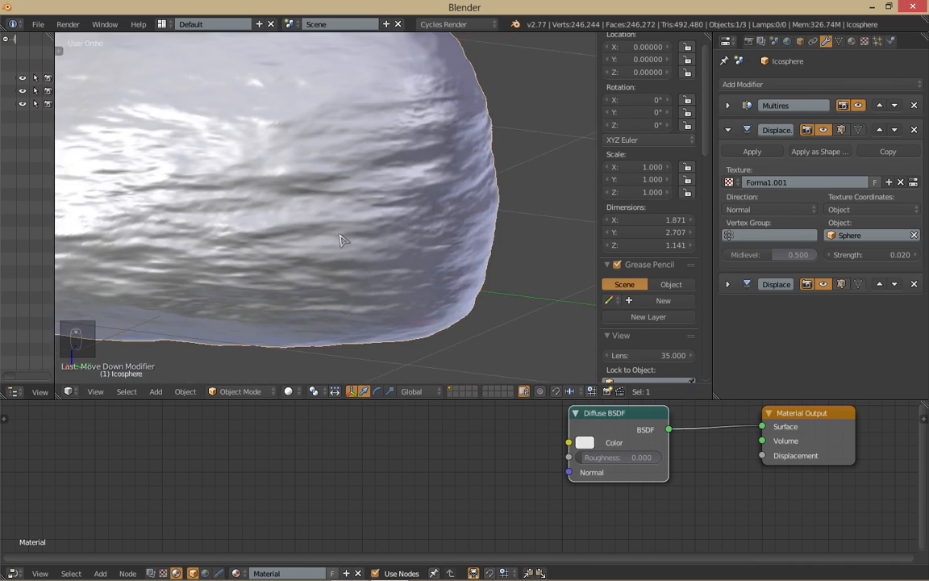
middle_click_drag(338, 239, 492, 234)
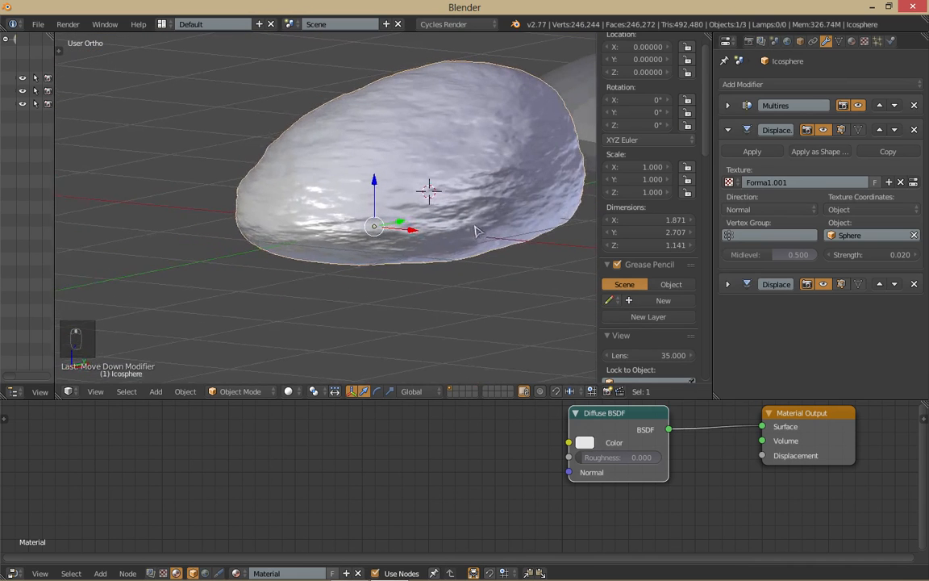
Step: Collapse the expanded Displace modifier and turn off viewport display of both Displace modifiers
left_click(727, 130)
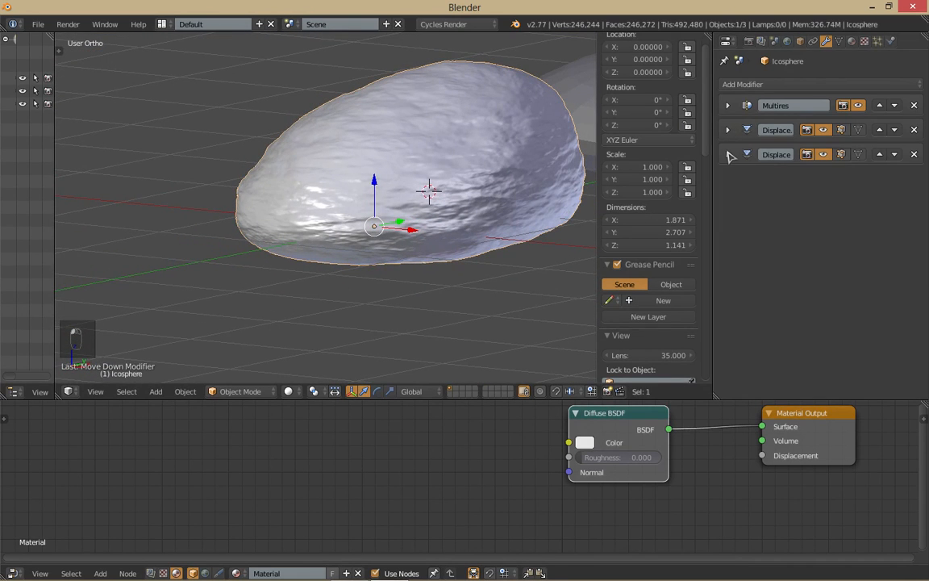
left_click(823, 154)
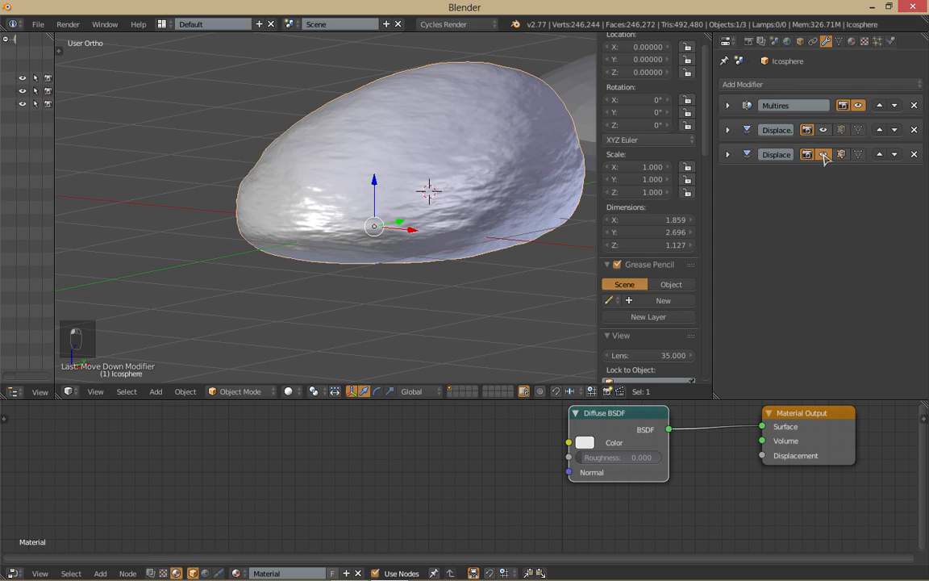
left_click(823, 154)
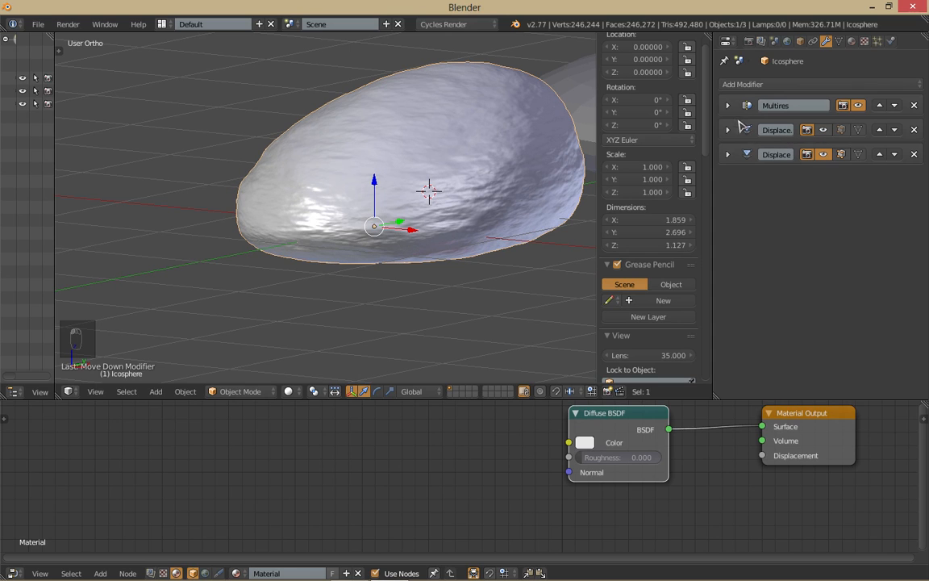
left_click(826, 155)
Step: Add a third Displace modifier to the rock and move it up one place in the stack
left_click(805, 85)
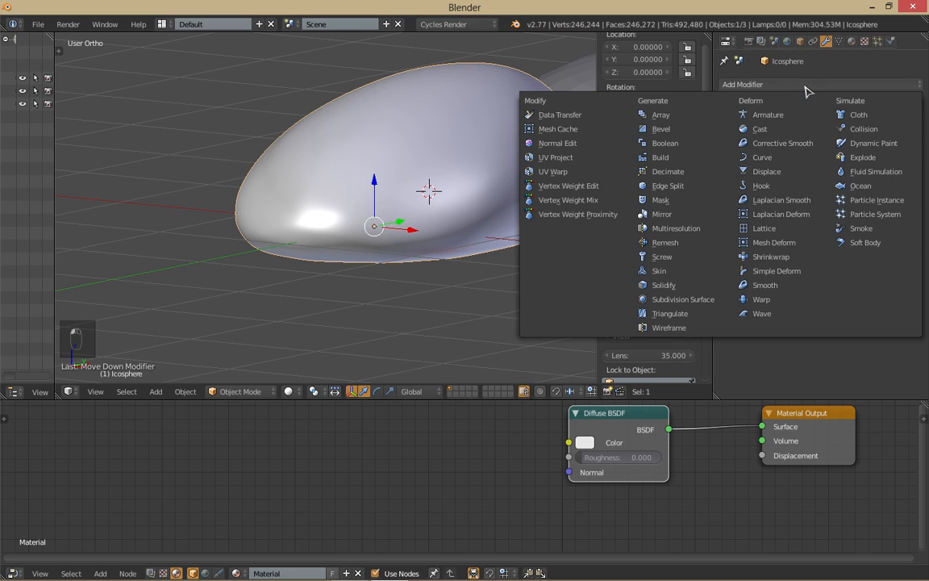
left_click(768, 172)
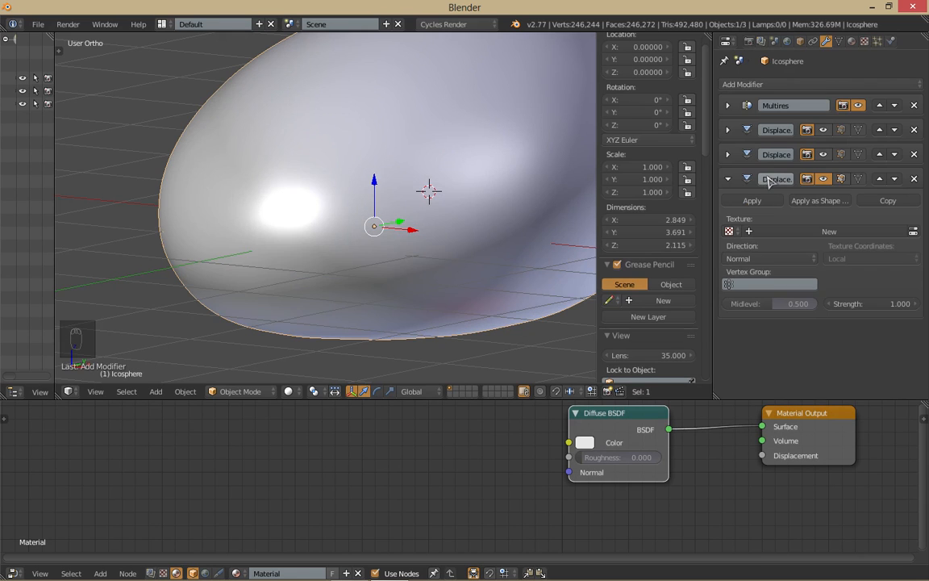
left_click(879, 178)
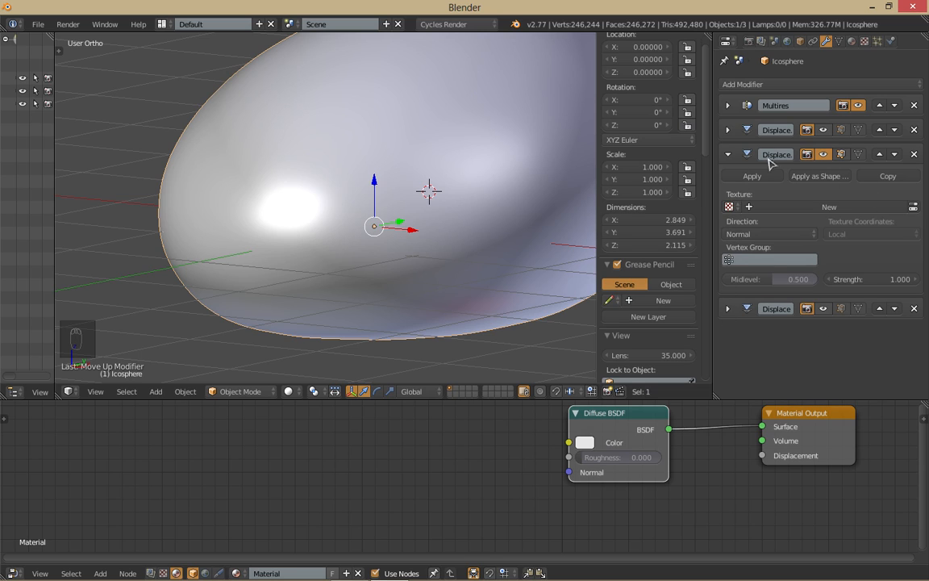
Step: Create a new texture for the third Displace modifier, set its type to Voronoi and inspect the displaced rock
left_click(913, 207)
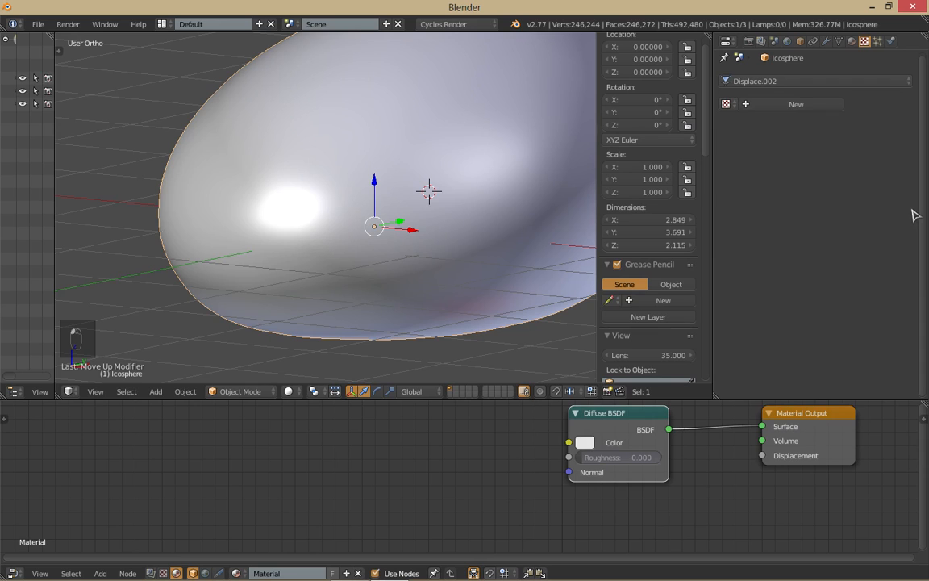
left_click(797, 105)
left_click(801, 121)
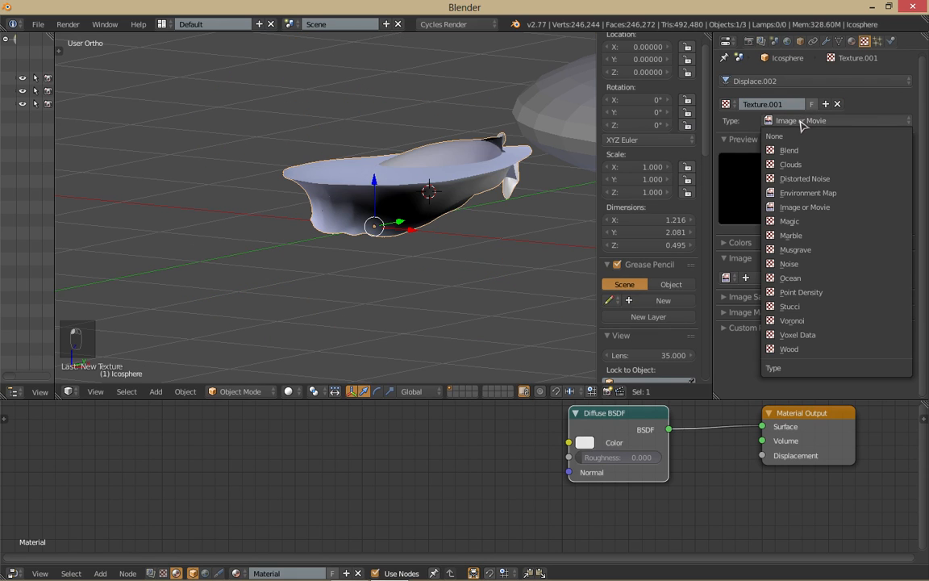
left_click(801, 323)
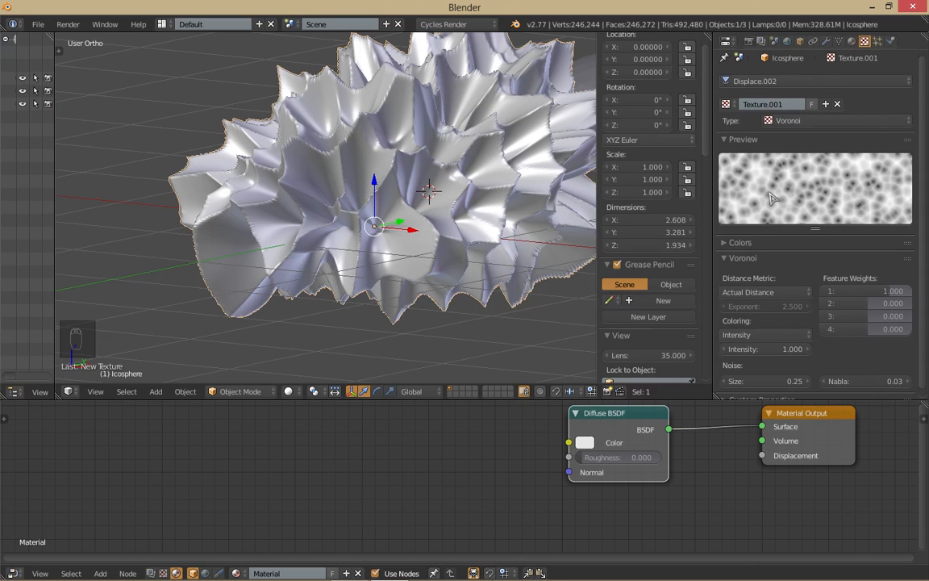
middle_click_drag(419, 193, 432, 213)
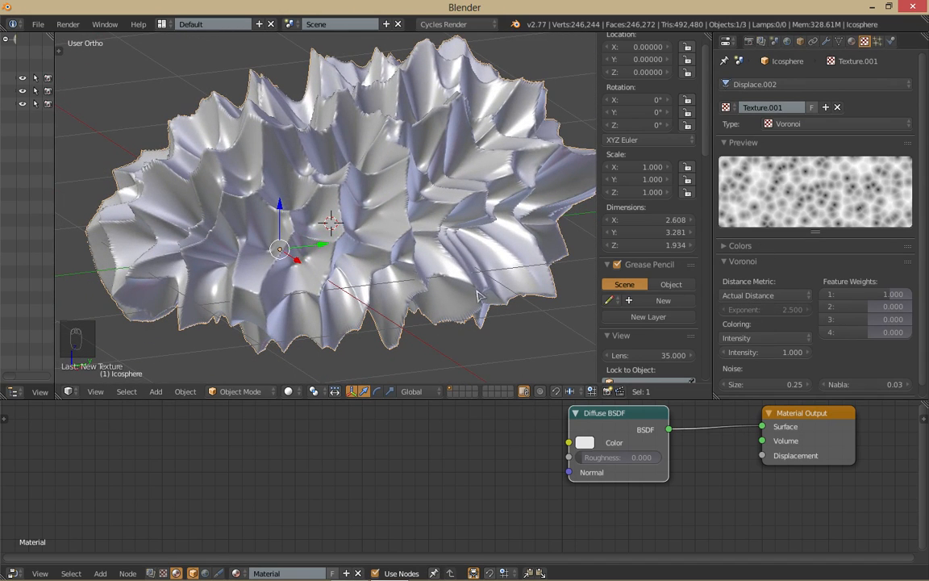
middle_click_drag(470, 295, 493, 279)
scroll(493, 283, "up", 1)
Step: Try a strength of 0.2 on the Voronoi Displace modifier and settle on 0.1
left_click(825, 41)
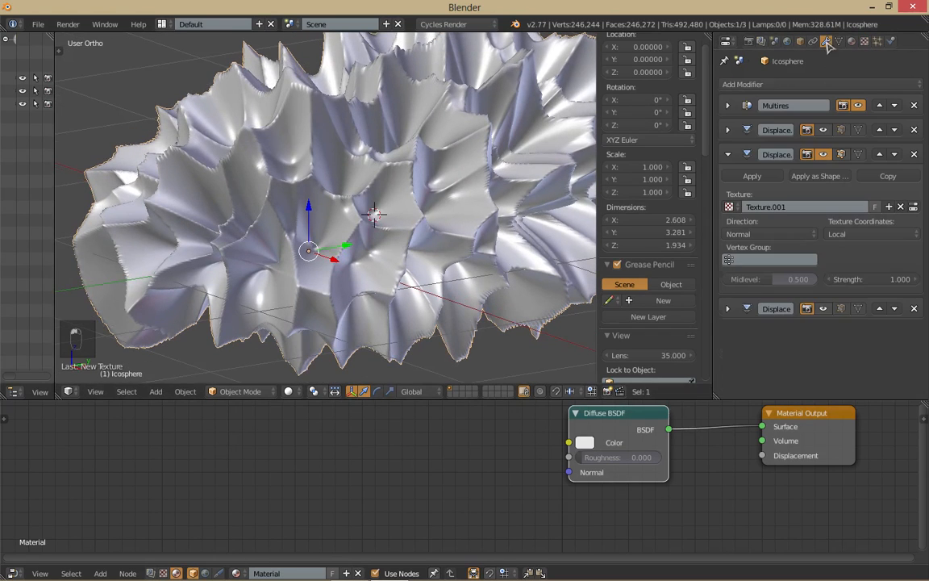
left_click(859, 280)
type("0.2")
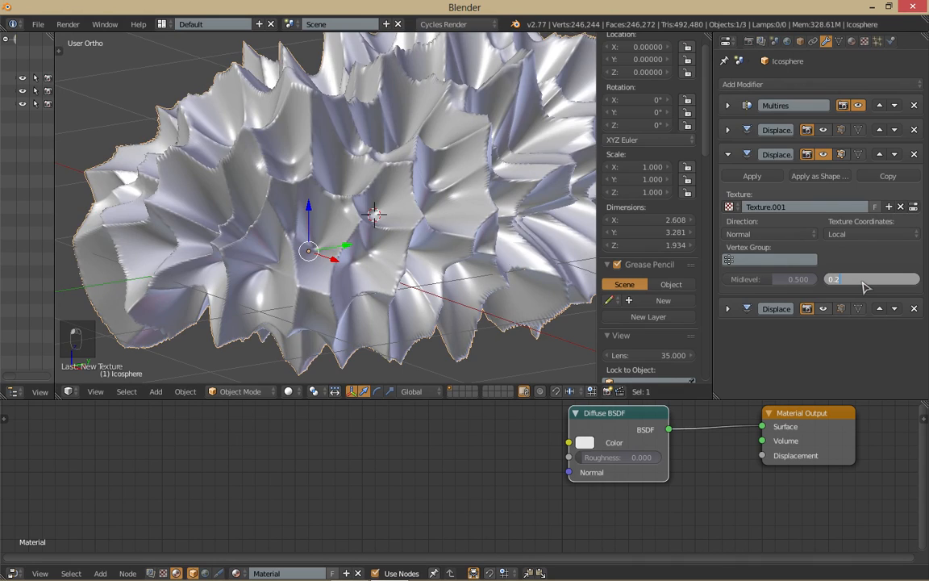
key("Return")
left_click(858, 280)
type("0")
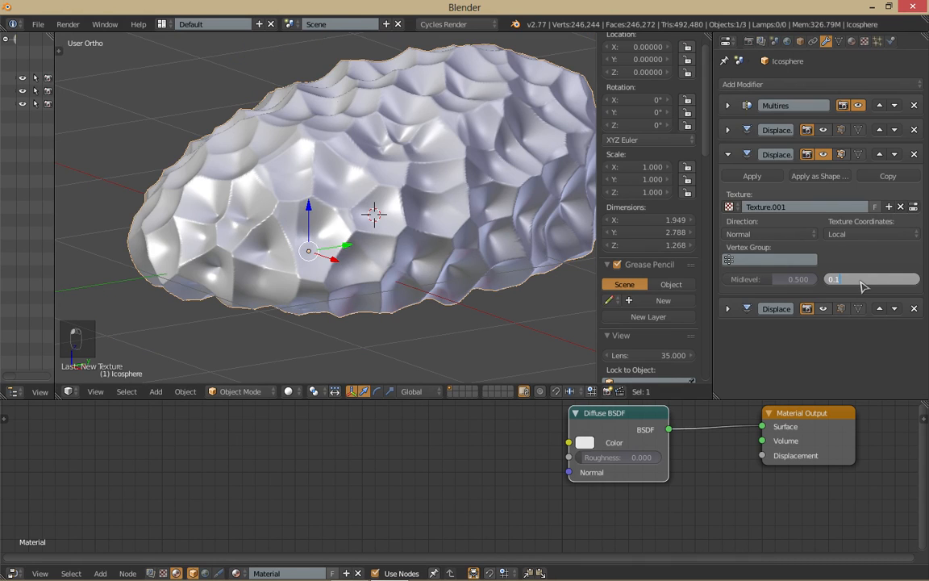
key("Return")
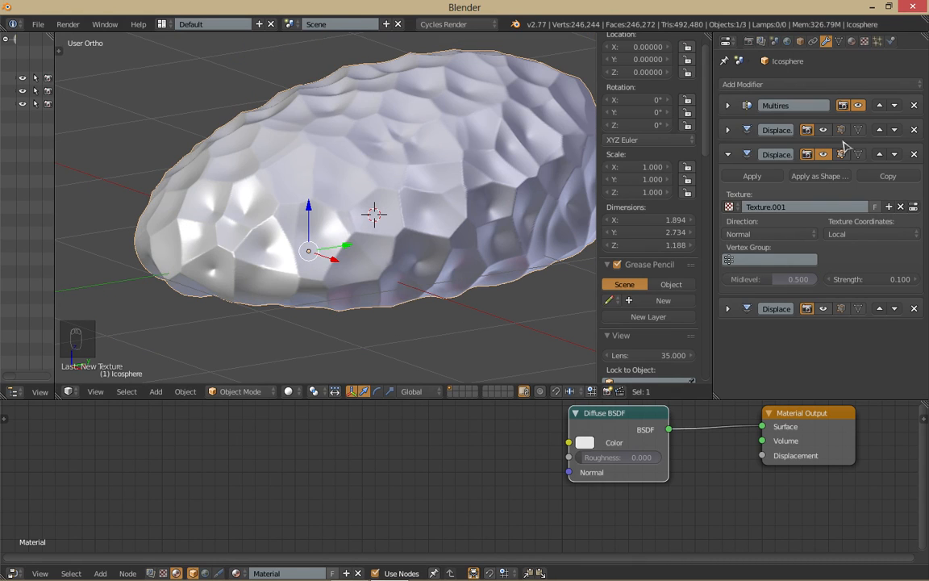
Step: Try noise sizes of 1 and 2 on the third Displace modifier's Voronoi texture, settle on 0.5 and inspect the rock
left_click(864, 41)
scroll(771, 322, "down", 1)
left_click(770, 371)
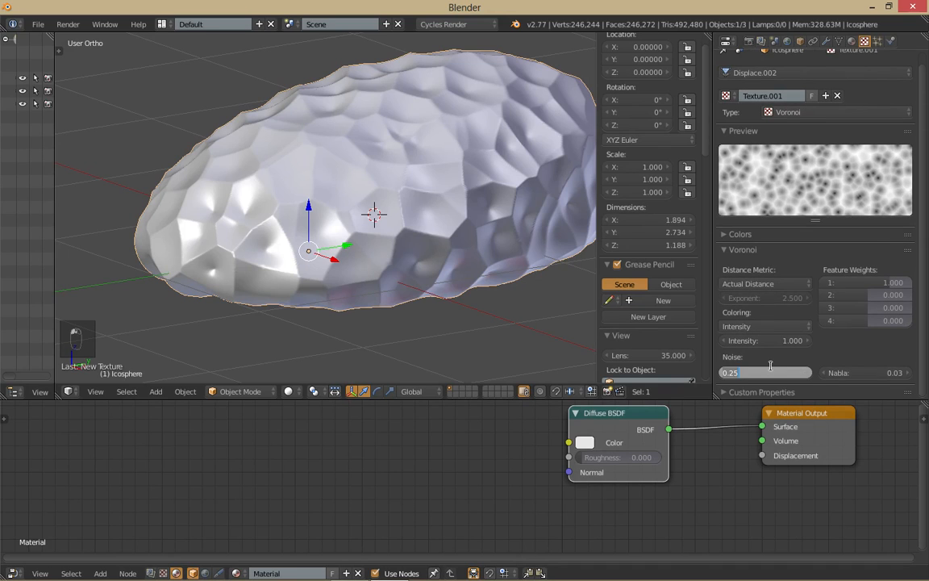
type("1")
key("Return")
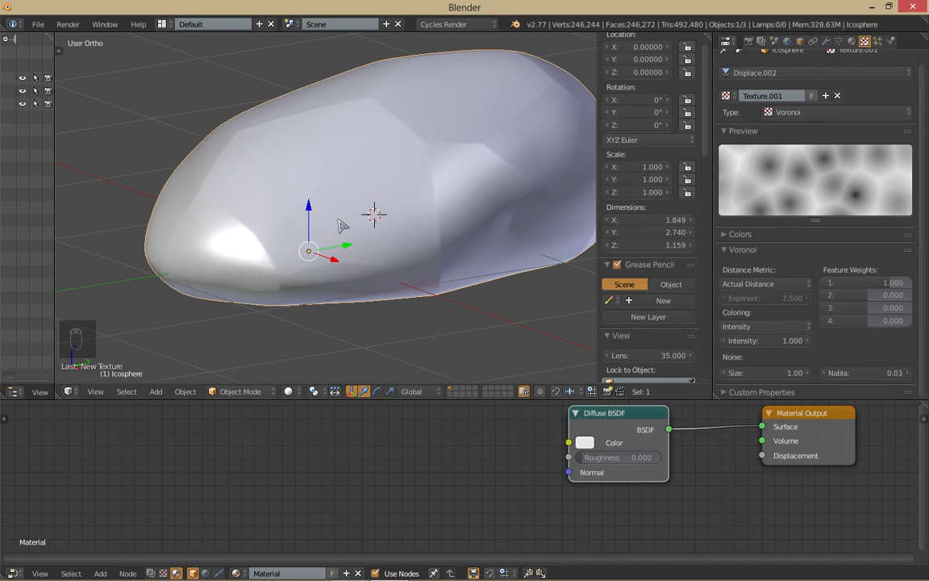
left_click(763, 371)
type("2")
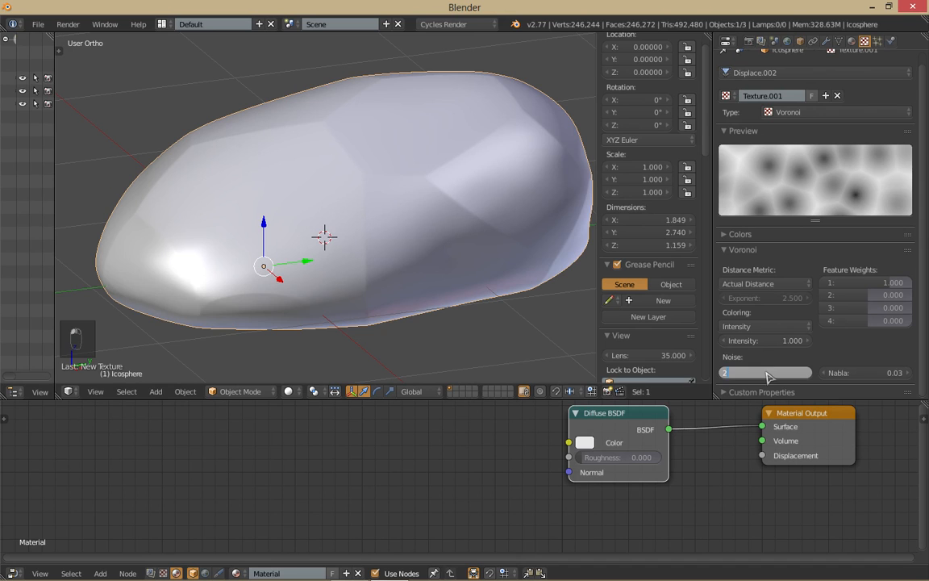
key("Return")
left_click(764, 372)
type("0.5")
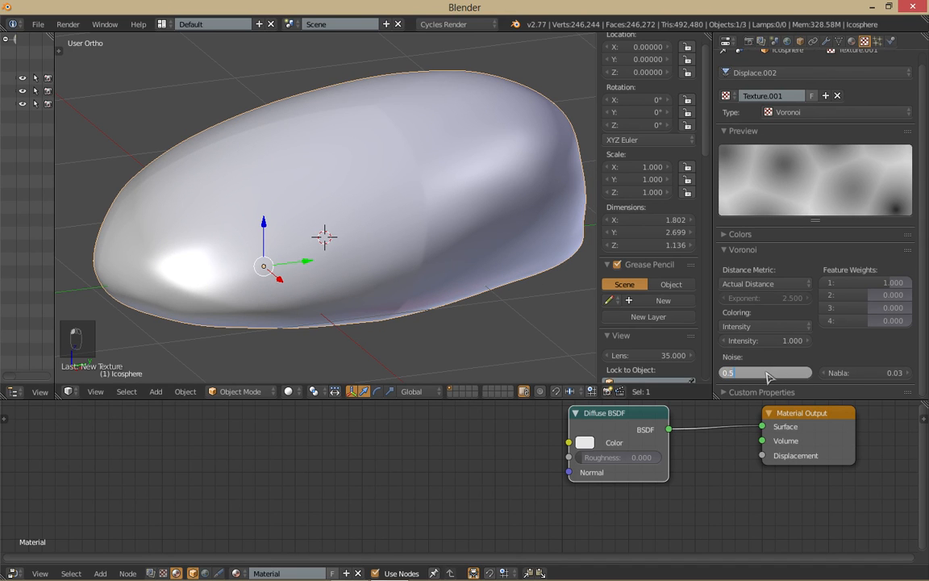
key("Return")
scroll(387, 232, "down", 2)
middle_click_drag(383, 230, 564, 161)
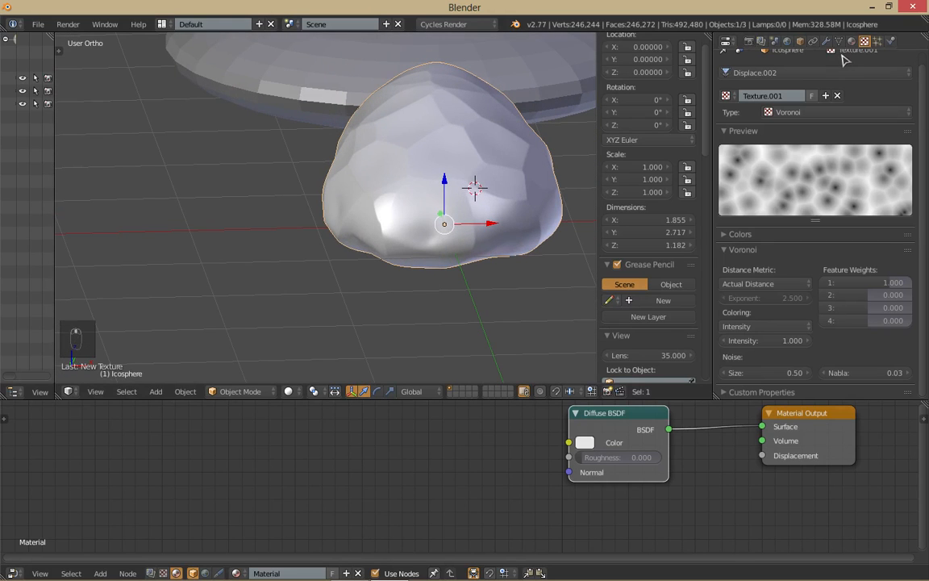
Step: Set the Voronoi Displace modifier's texture coordinates to Object, pick the sphere as the reference object and inspect the stretched displacement
left_click(826, 40)
left_click(887, 206)
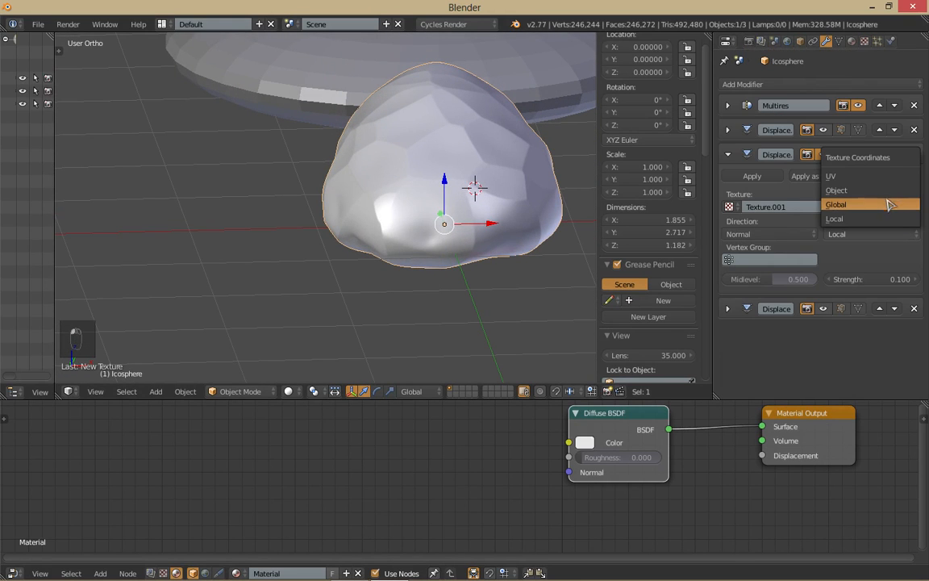
left_click(887, 191)
left_click(914, 259)
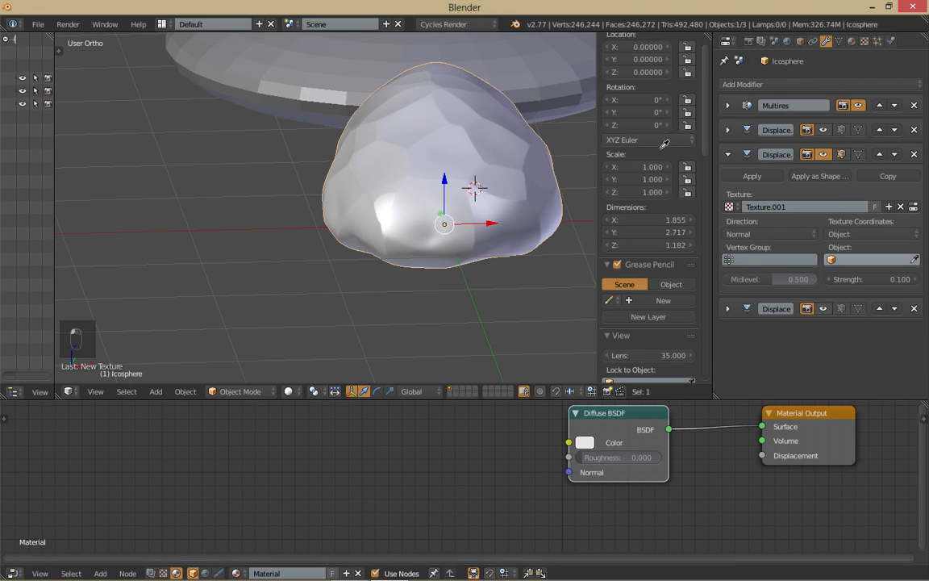
left_click(524, 68)
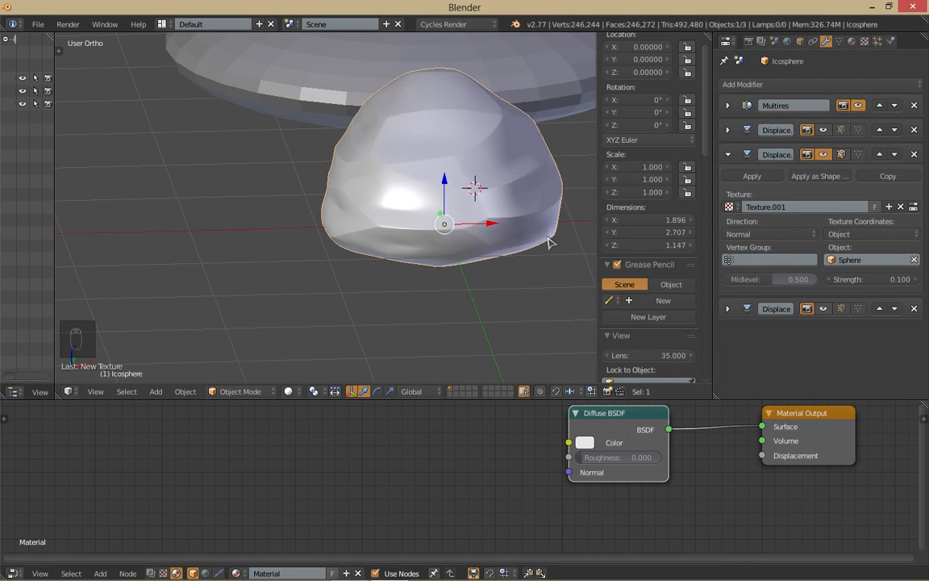
middle_click_drag(548, 242, 403, 242)
scroll(403, 241, "up", 5)
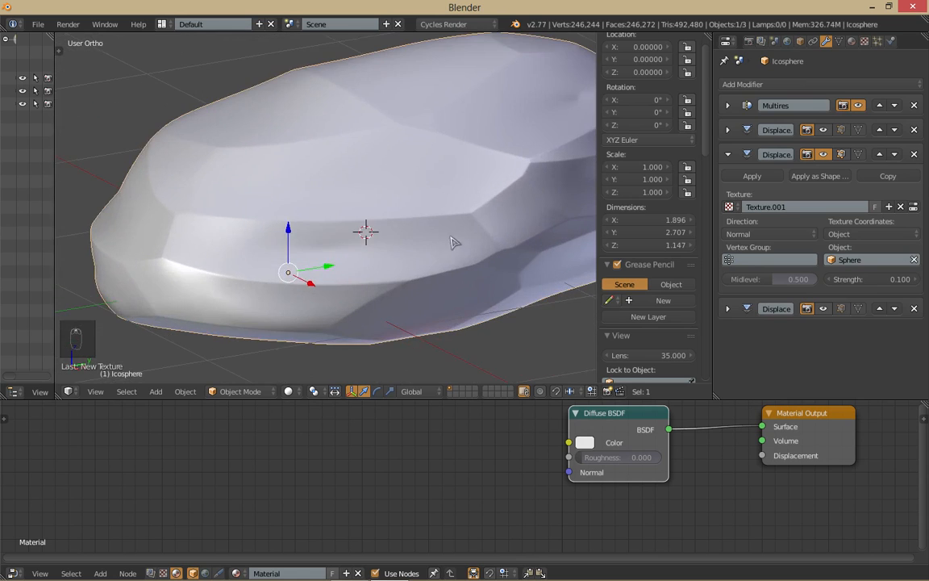
Step: Preview the rock with the last Displace modifier shown, and turn off viewport display of that modifier and the Voronoi one
left_click(823, 309)
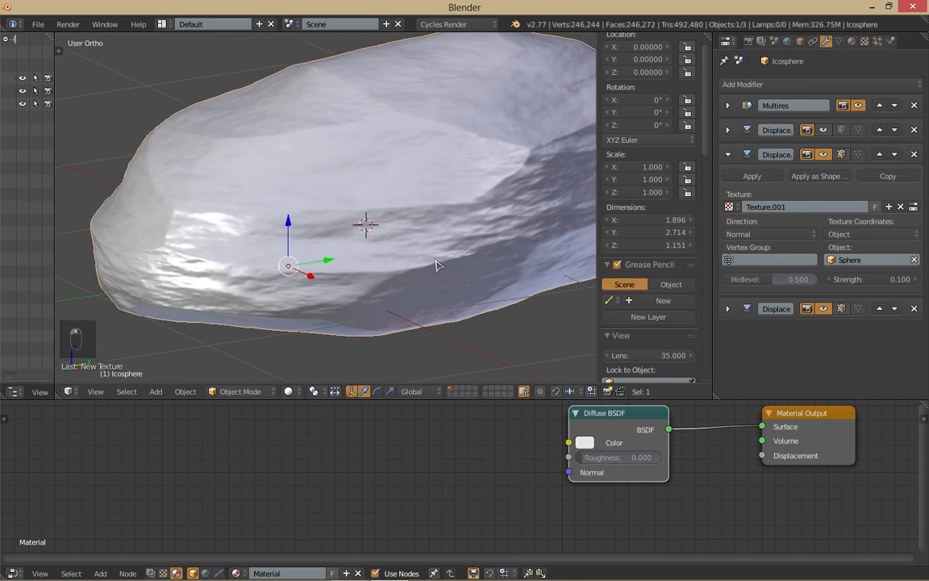
mouse_move(435, 266)
middle_mouse_down()
mouse_move(429, 249)
mouse_move(532, 242)
mouse_move(383, 268)
mouse_move(436, 269)
mouse_move(460, 244)
mouse_move(441, 266)
mouse_move(451, 260)
middle_mouse_up()
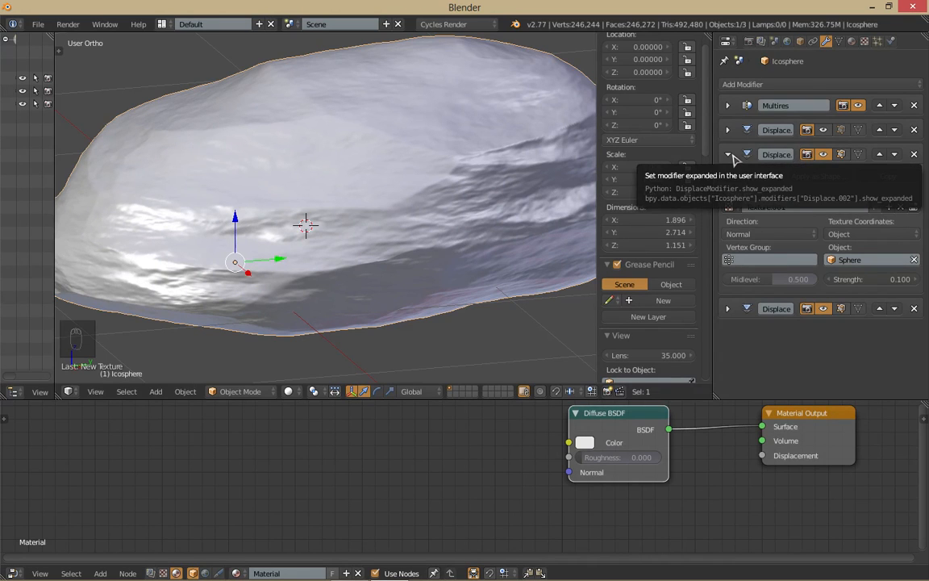
left_click(823, 155)
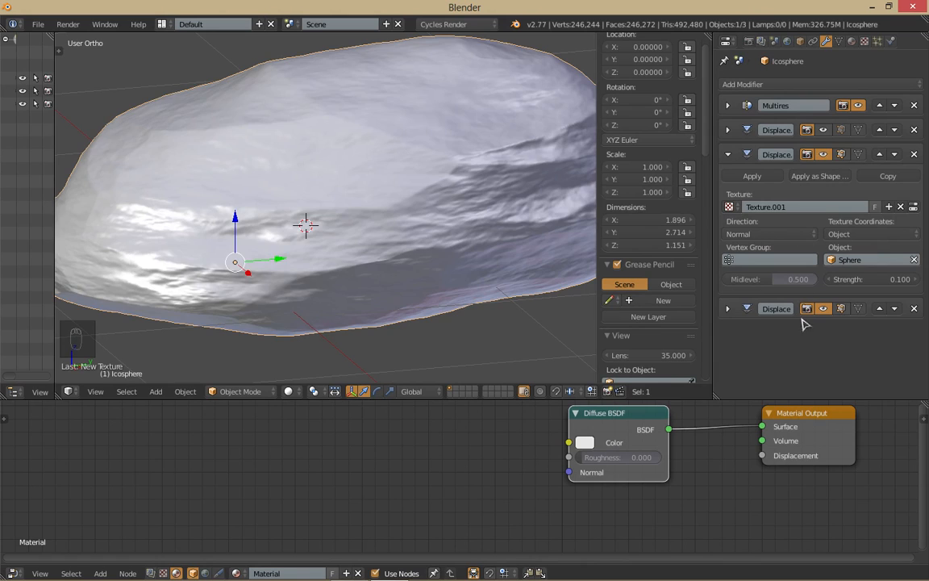
left_click(824, 312)
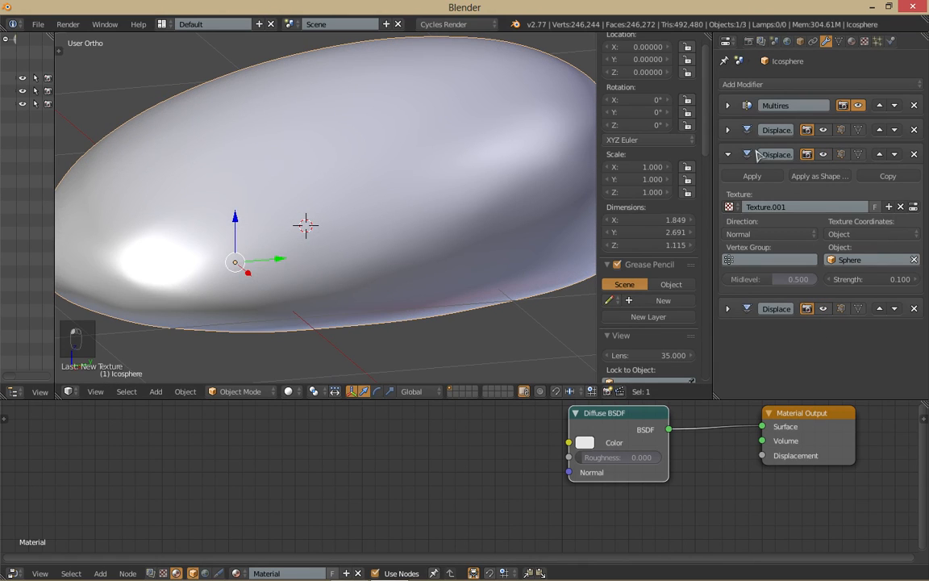
Step: Move the Voronoi Displace modifier up to directly below Multires and turn on viewport display of all three Displace modifiers
left_click(879, 154)
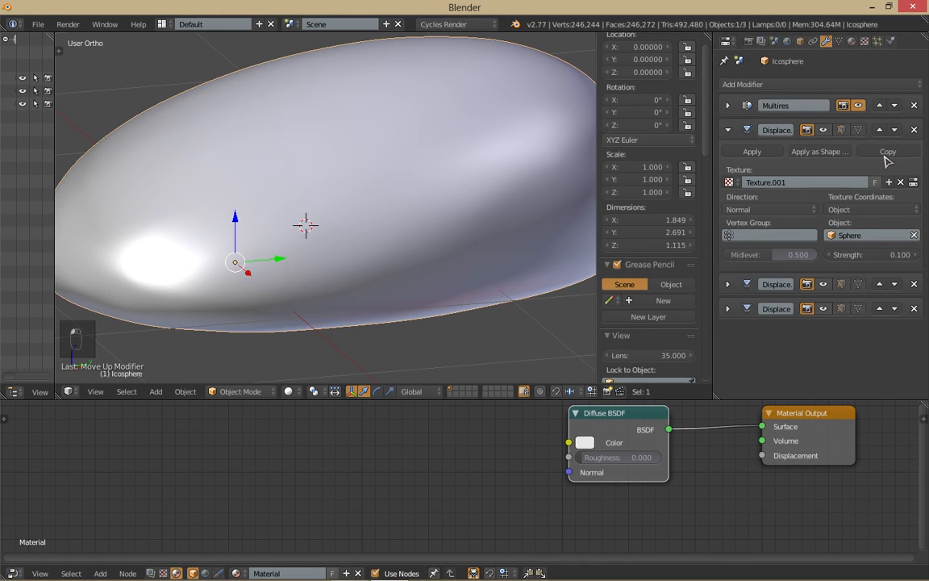
left_click(823, 130)
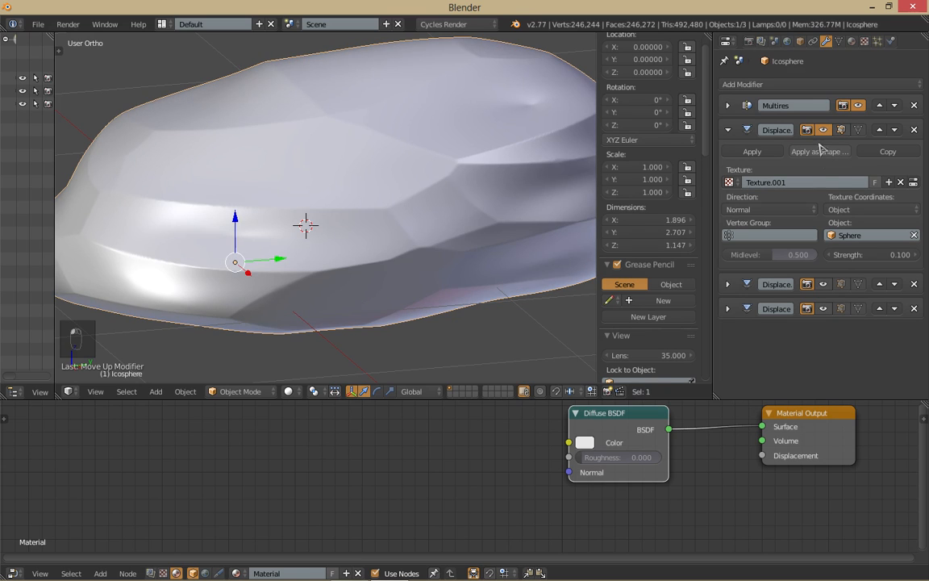
left_click(822, 285)
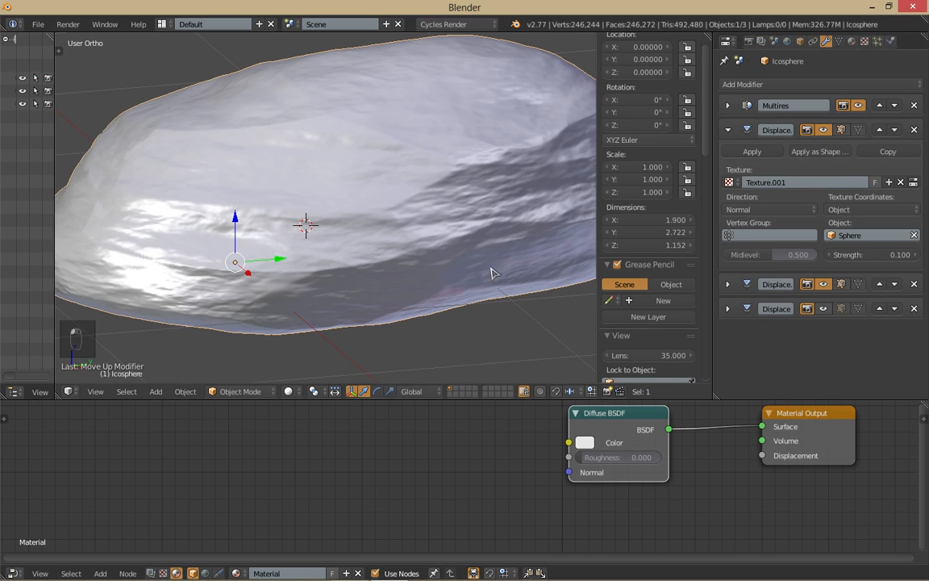
left_click(821, 311)
mouse_move(457, 273)
middle_mouse_down()
mouse_move(512, 247)
mouse_move(414, 269)
mouse_move(356, 265)
mouse_move(494, 275)
mouse_move(105, 278)
mouse_move(124, 270)
mouse_move(137, 228)
mouse_move(311, 249)
mouse_move(153, 266)
mouse_move(391, 236)
middle_mouse_up()
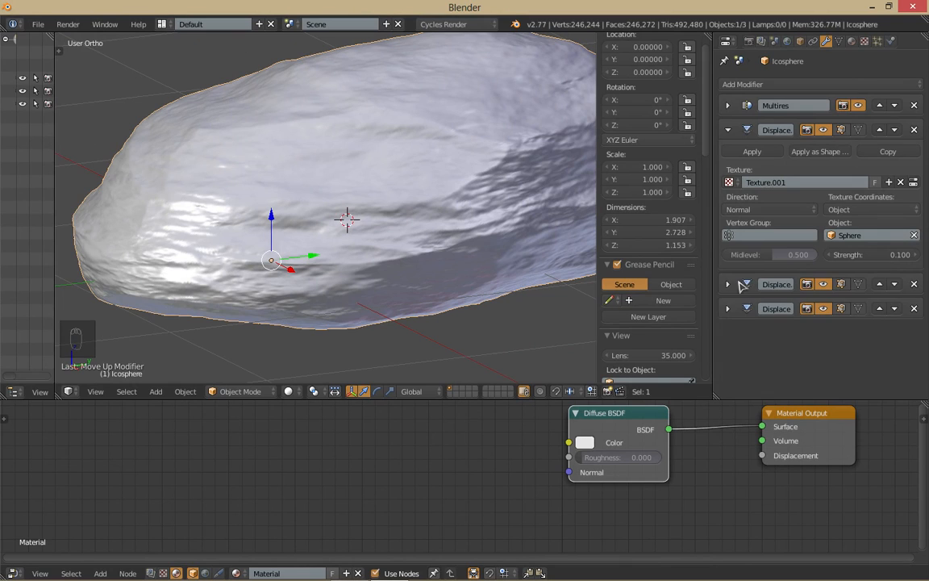
Step: Expand the second Displace modifier, try a strength of 0.5 on the Voronoi one and inspect the rock's creases up close
left_click(728, 284)
left_click(845, 253)
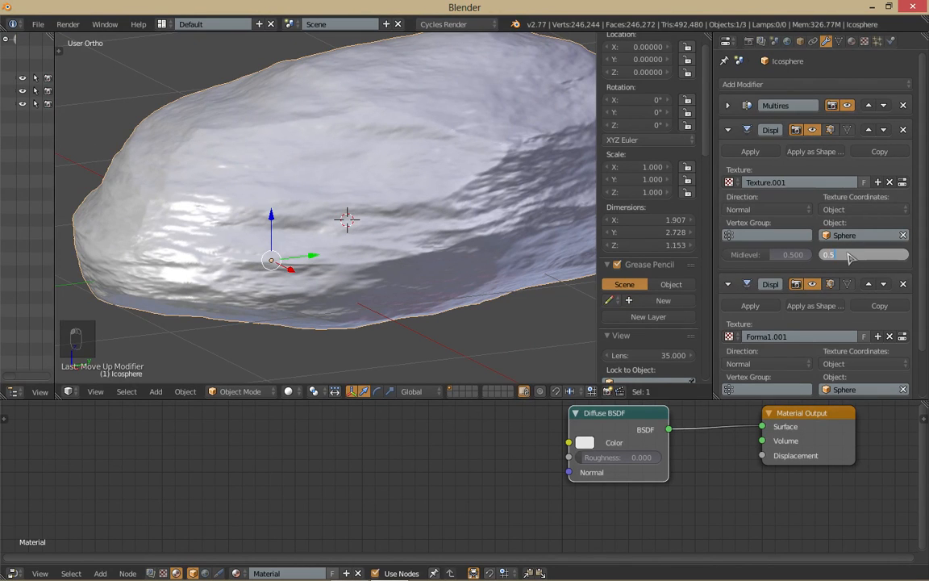
type("0.5")
key("Return")
middle_click_drag(348, 215, 459, 232)
scroll(401, 276, "up", 5)
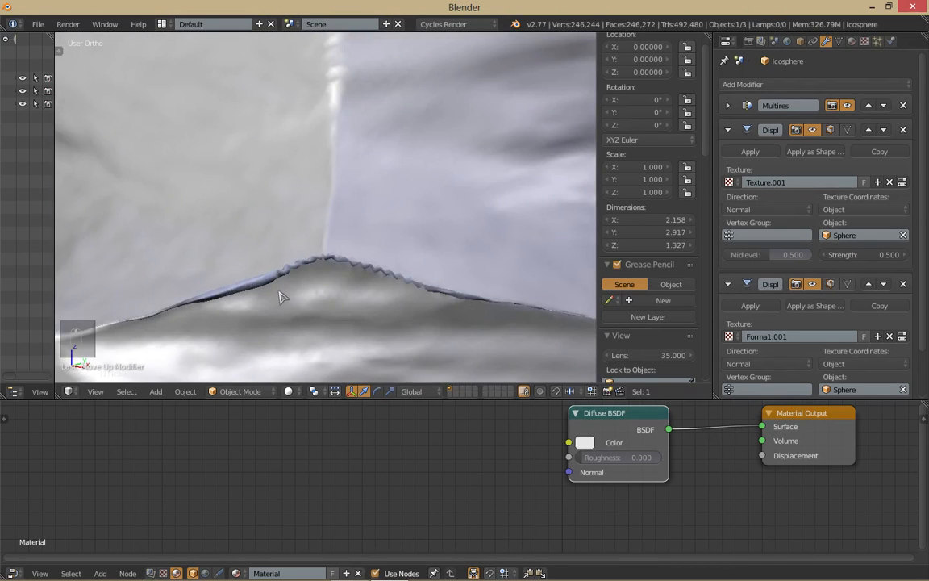
middle_click_drag(279, 293, 427, 260)
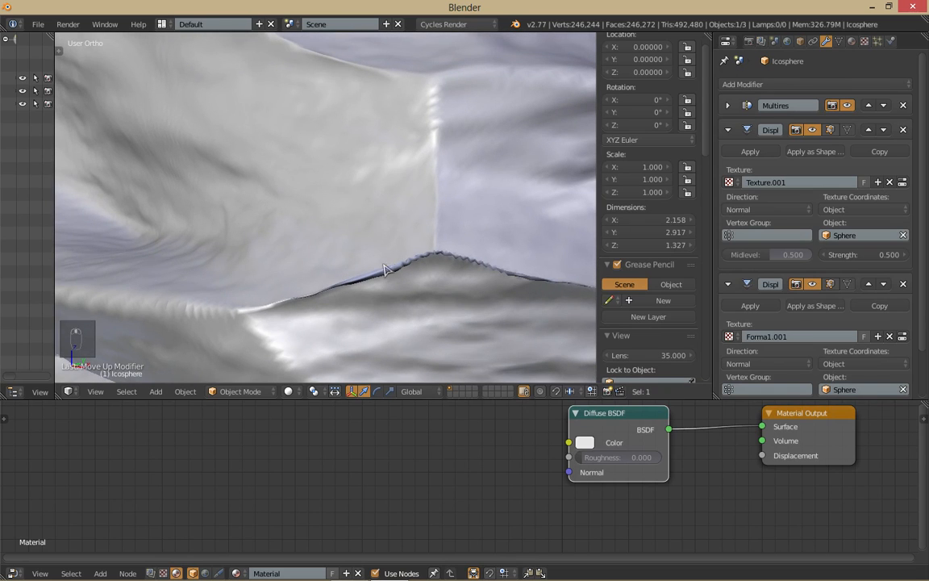
middle_click_drag(276, 271, 484, 294)
Step: Try a strength of 0.2 on the Voronoi Displace modifier and settle on 0.1
left_click(849, 252)
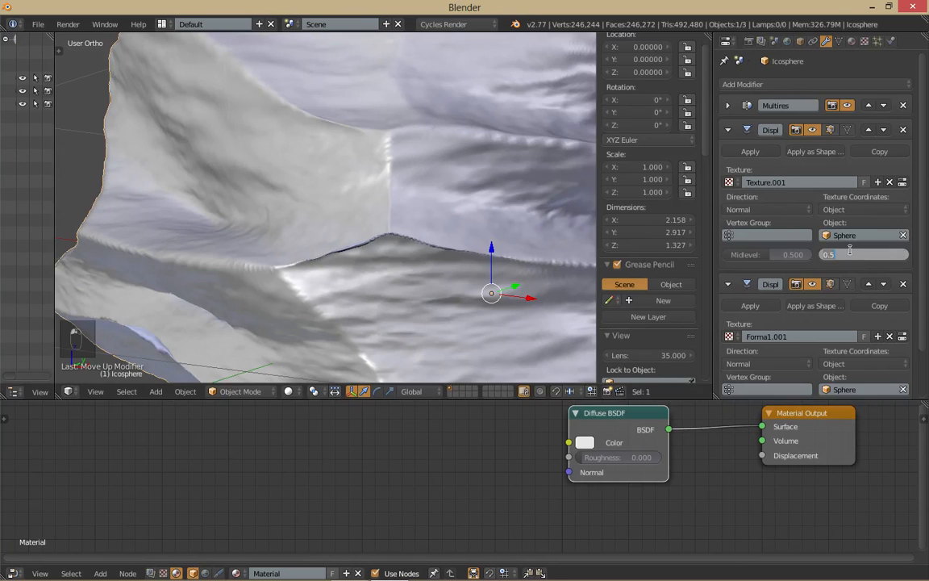
key("Return")
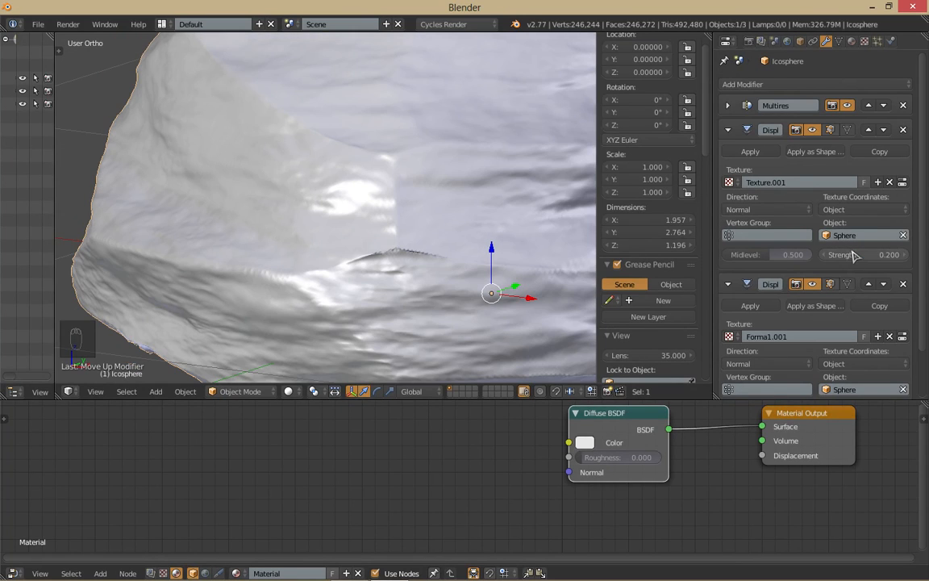
left_click(849, 252)
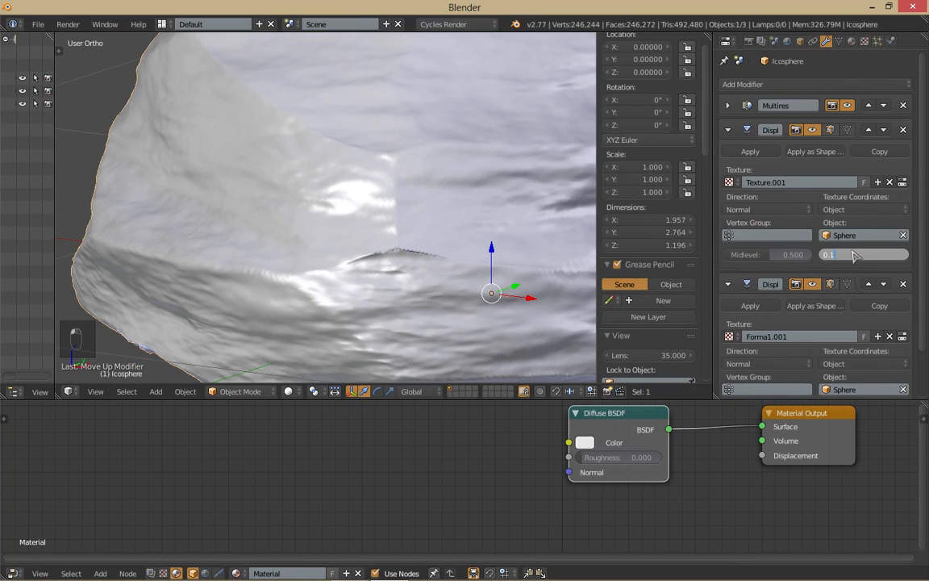
key("Return")
scroll(435, 239, "down", 2)
middle_click_drag(514, 234, 445, 235)
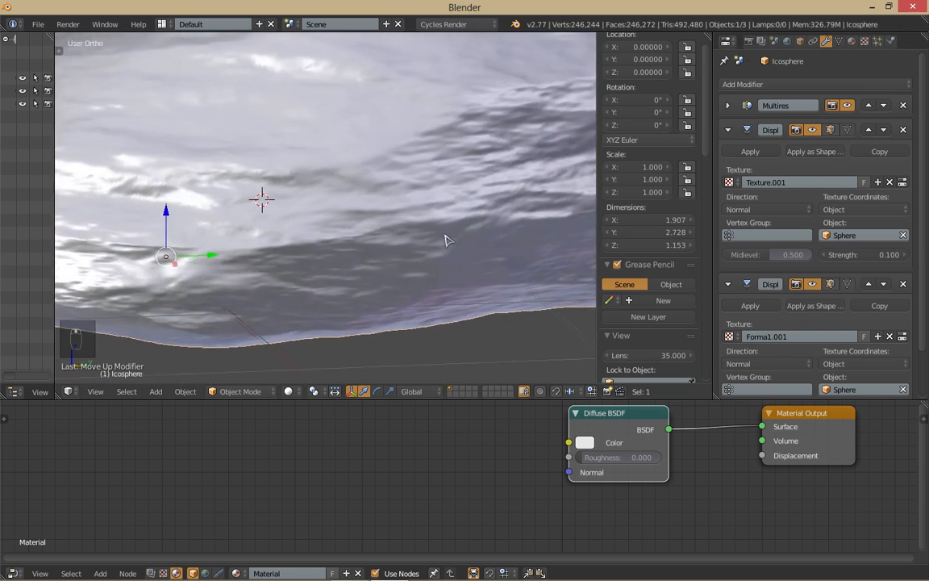
Step: Enlarge the 3D viewport area, disable Simplify in the scene settings and inspect the rock at full subdivision
left_click(774, 41)
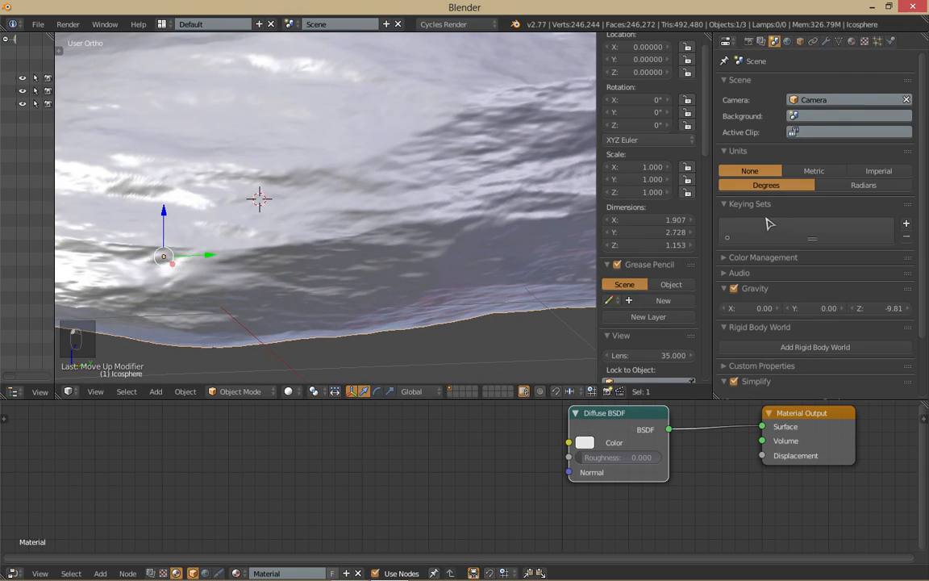
middle_click_drag(297, 307, 347, 260)
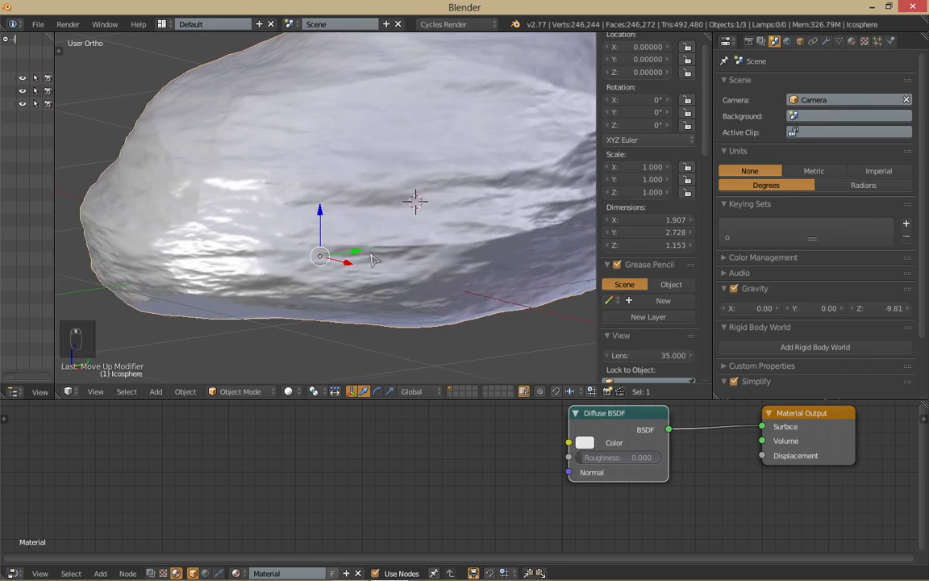
left_click_drag(565, 398, 567, 508)
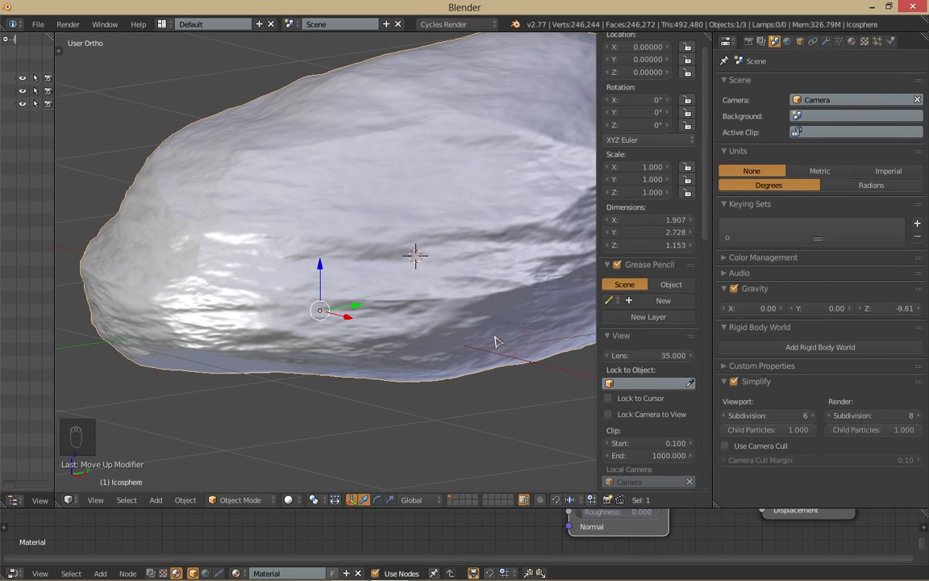
middle_click_drag(448, 308, 422, 342)
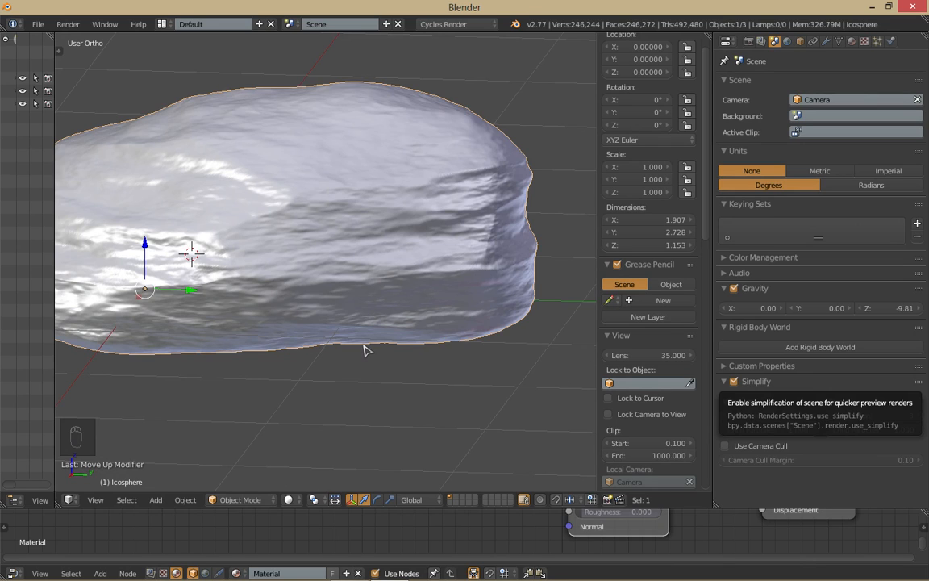
left_click(734, 380)
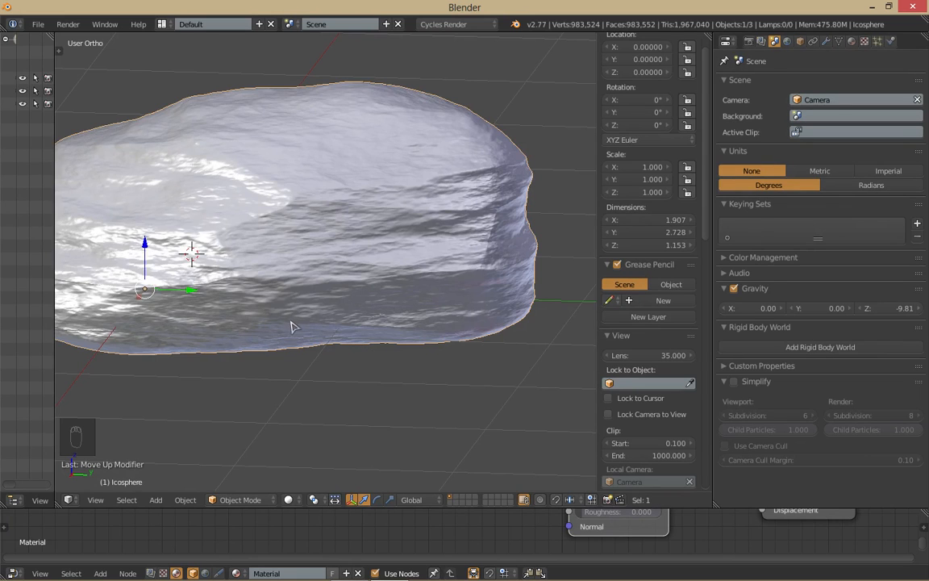
middle_click_drag(291, 321, 363, 319)
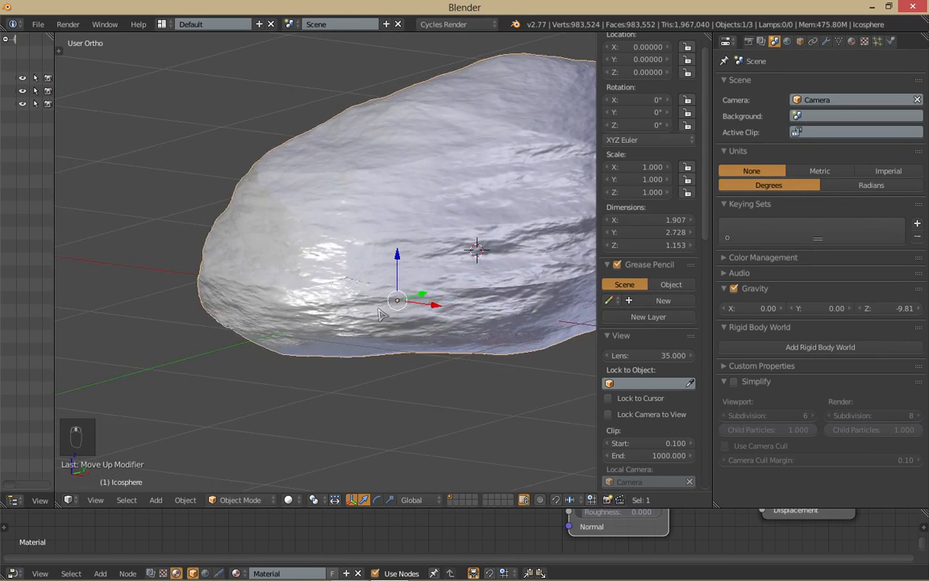
middle_click_drag(340, 283, 501, 317)
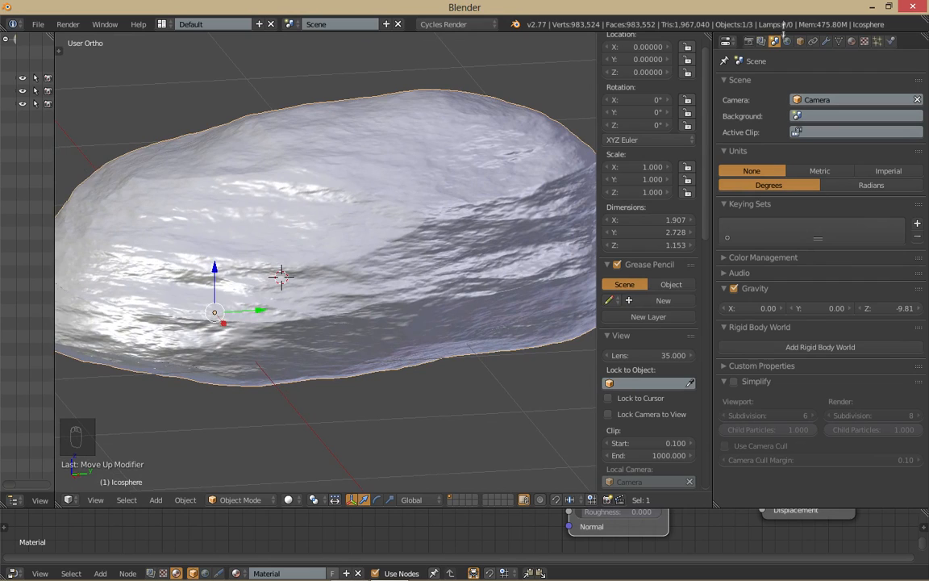
Step: Collapse both expanded Displace modifiers and check the Multires modifier's subdivision levels against the scene settings
left_click(827, 42)
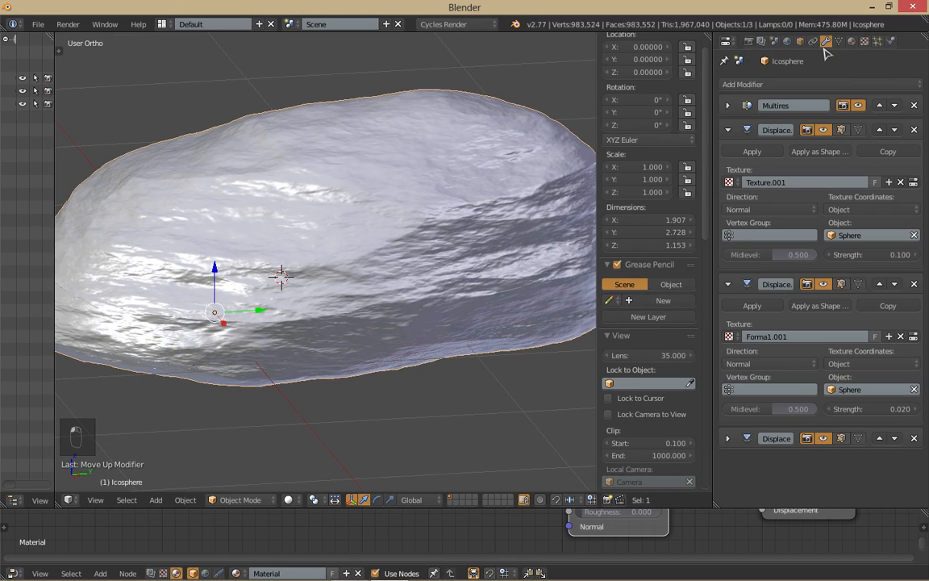
left_click(728, 130)
left_click(728, 154)
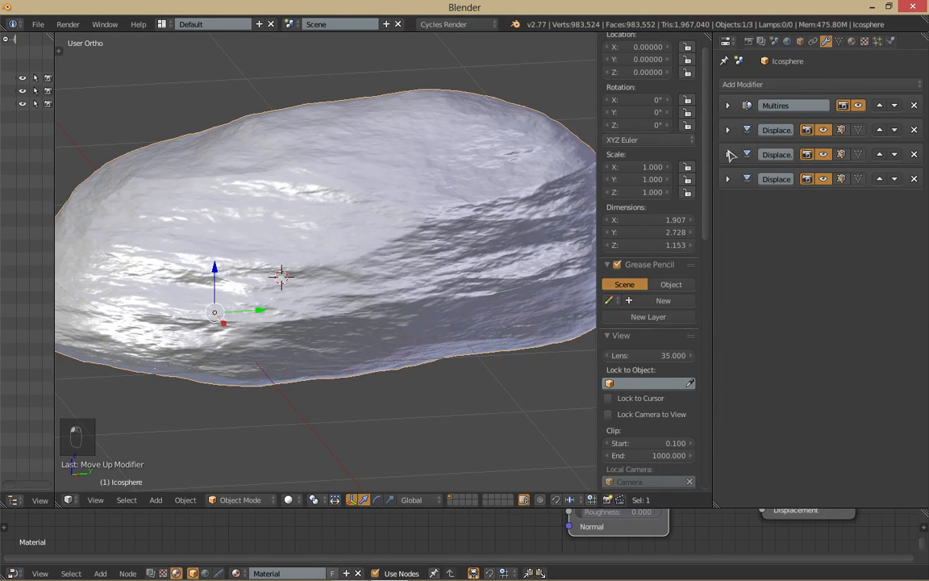
left_click(729, 106)
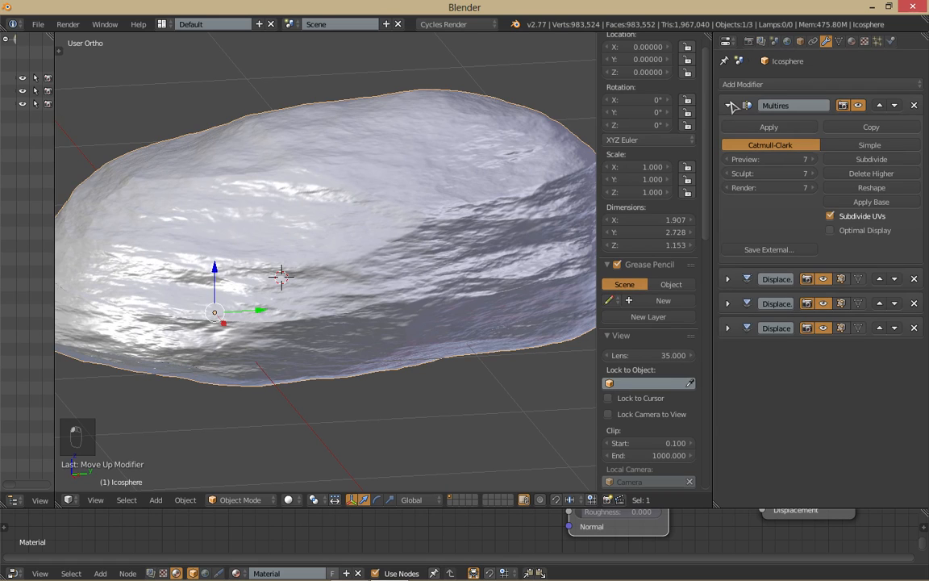
left_click(774, 42)
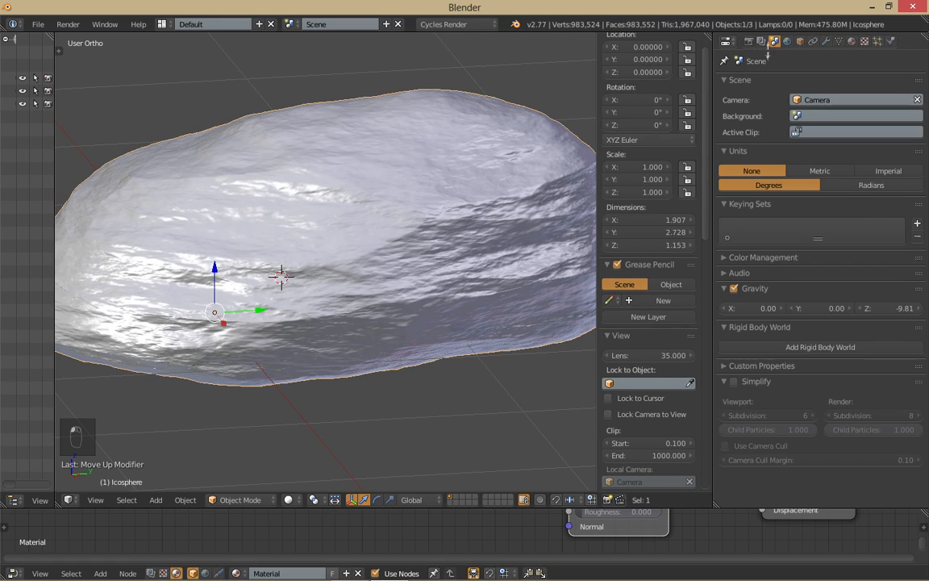
Step: Enable Simplify in the scene settings and subdivide the rock's Multires modifier once more, to level 8
left_click(734, 383)
left_click(826, 42)
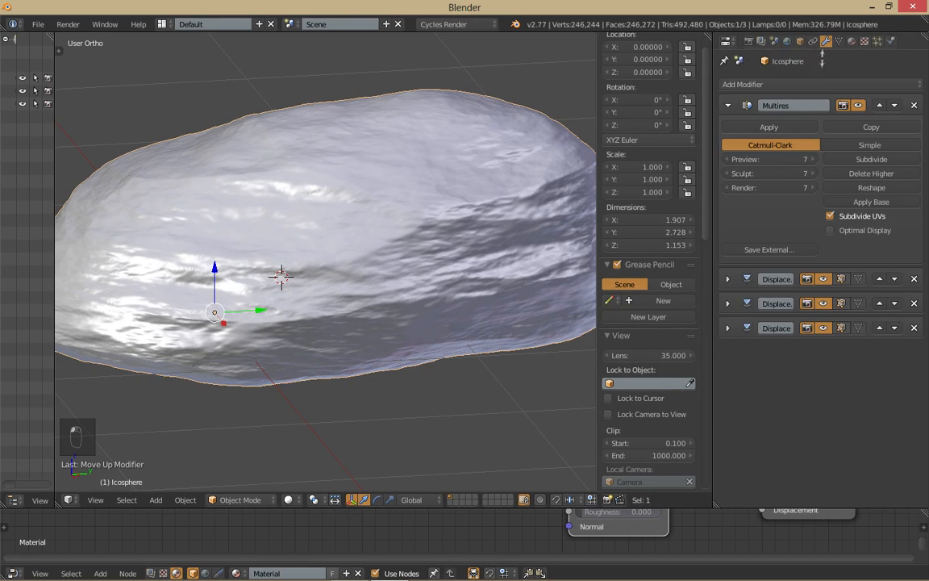
left_click(859, 161)
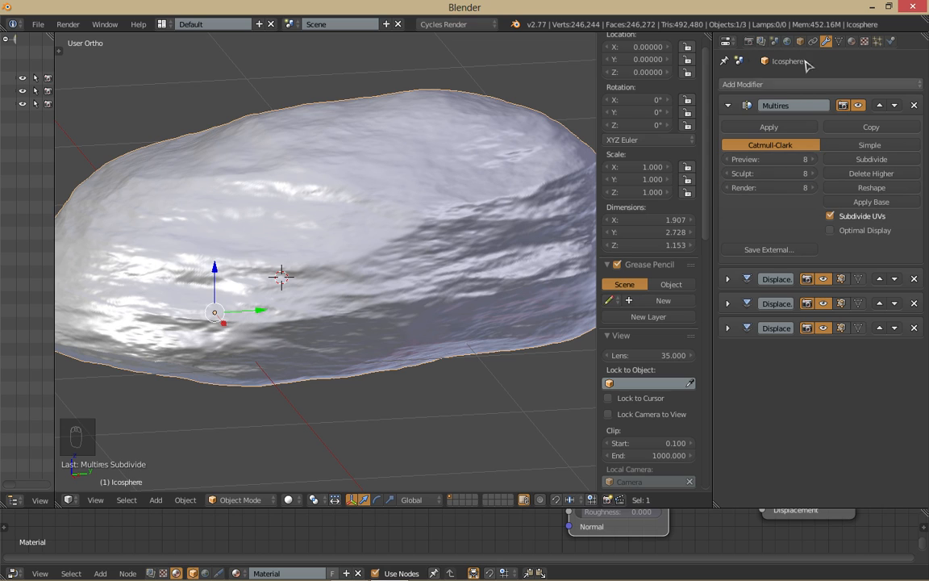
Step: Disable Simplify in the scene settings and examine the rock's surface up close at full subdivision for artifacts
left_click(774, 41)
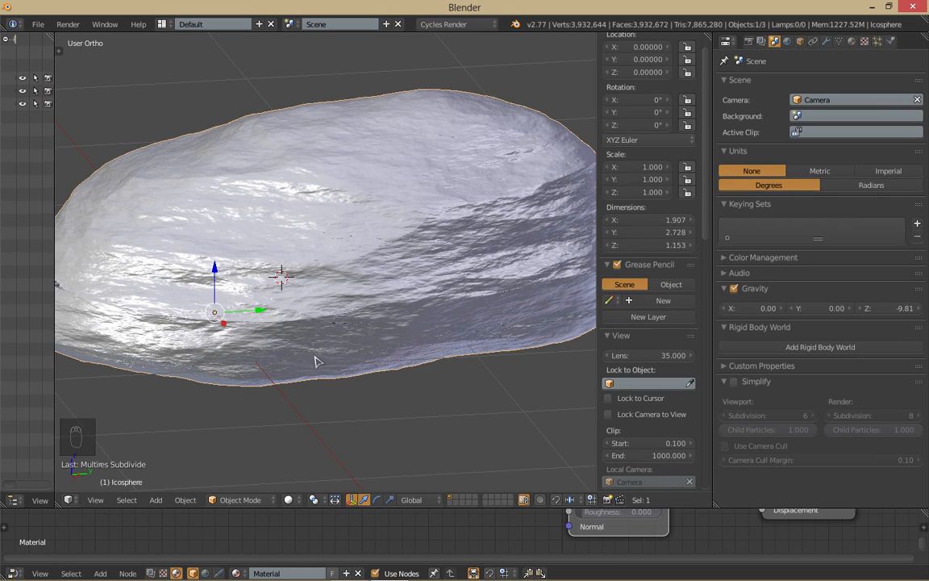
middle_click_drag(424, 351, 479, 308)
scroll(482, 308, "up", 3)
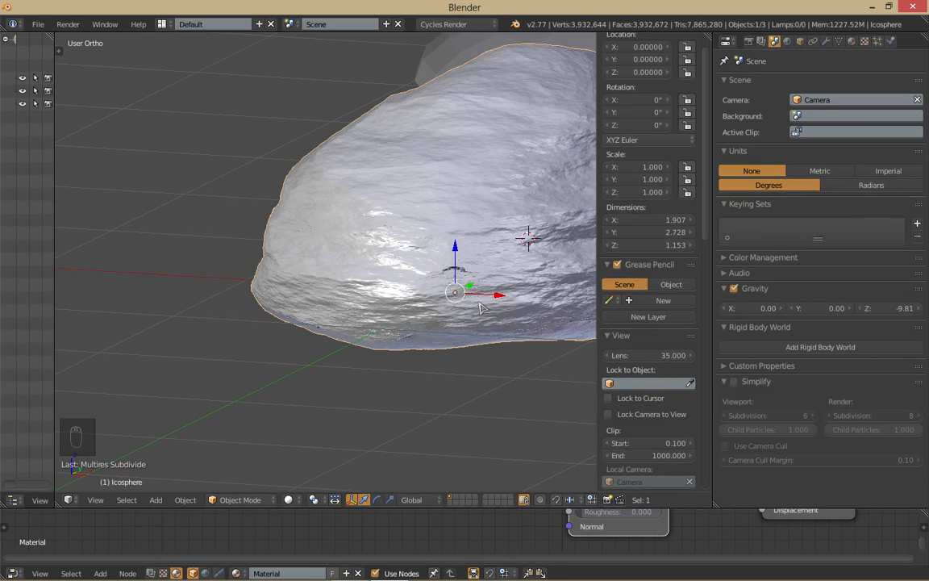
scroll(476, 303, "up", 1)
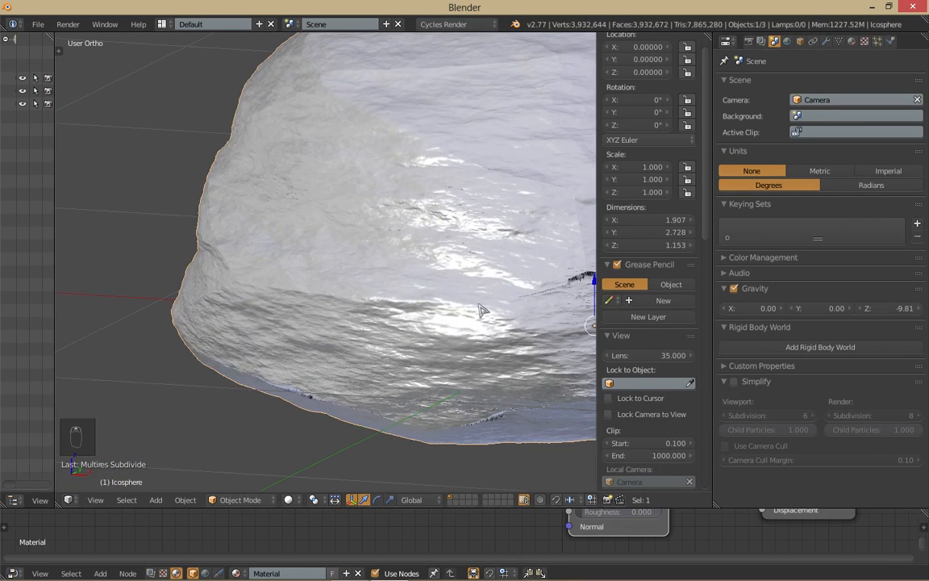
middle_click_drag(418, 271, 338, 255)
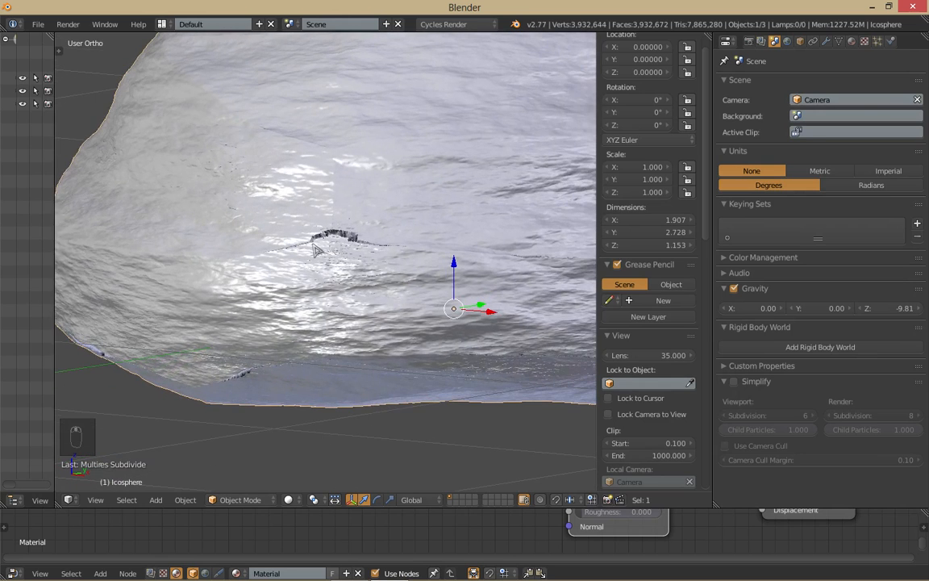
scroll(335, 250, "up", 4)
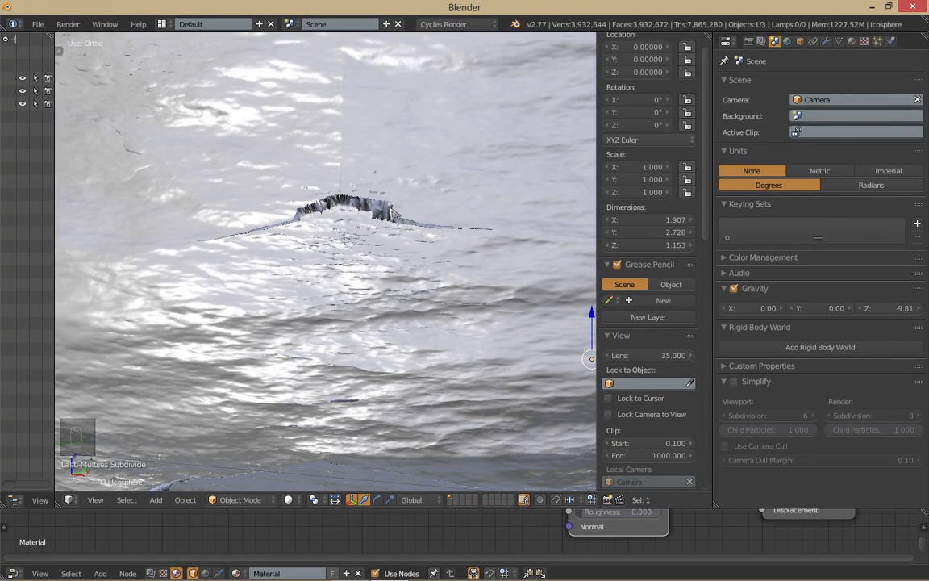
Step: Re-enable Simplify, expand the last two Displace modifiers and turn off viewport display of the one using the Forma1 texture
left_click(733, 382)
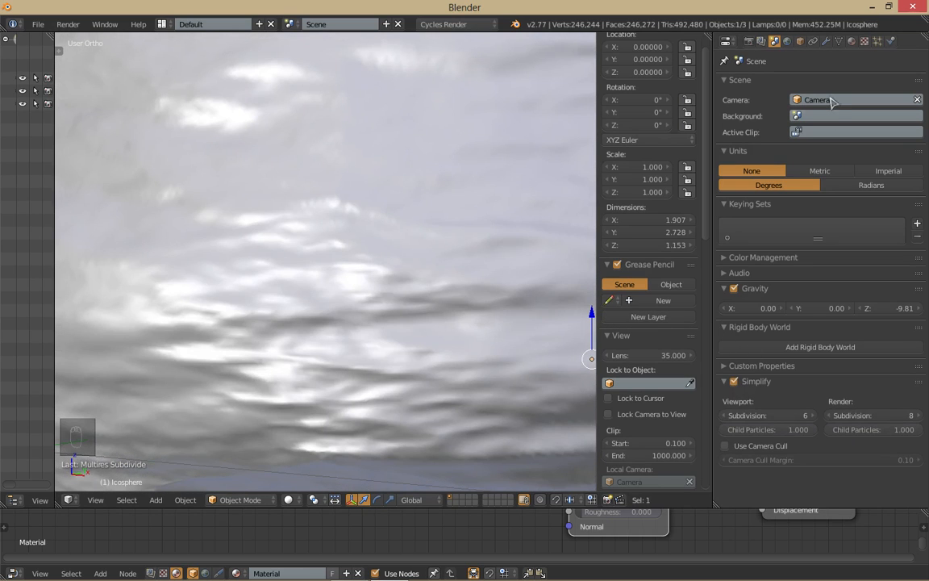
left_click(825, 41)
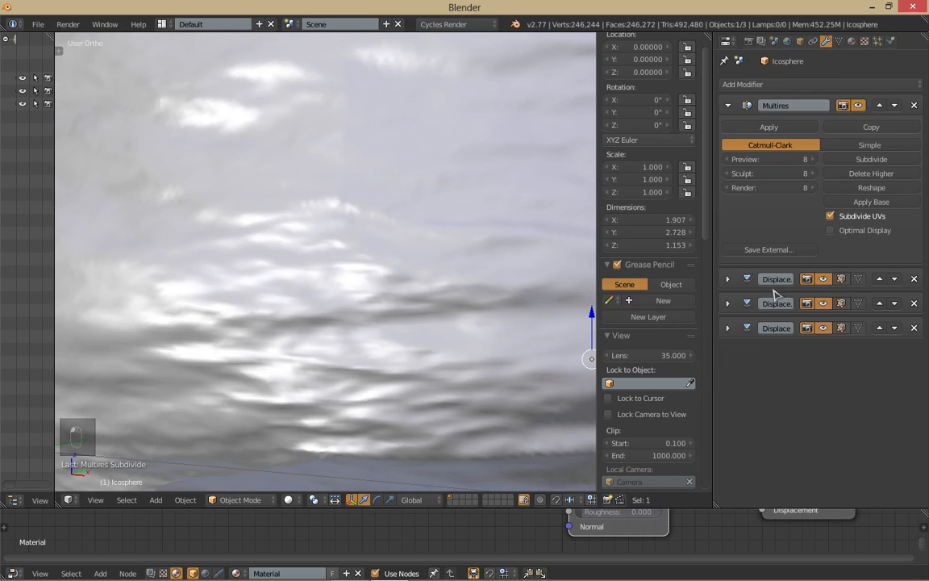
left_click(727, 303)
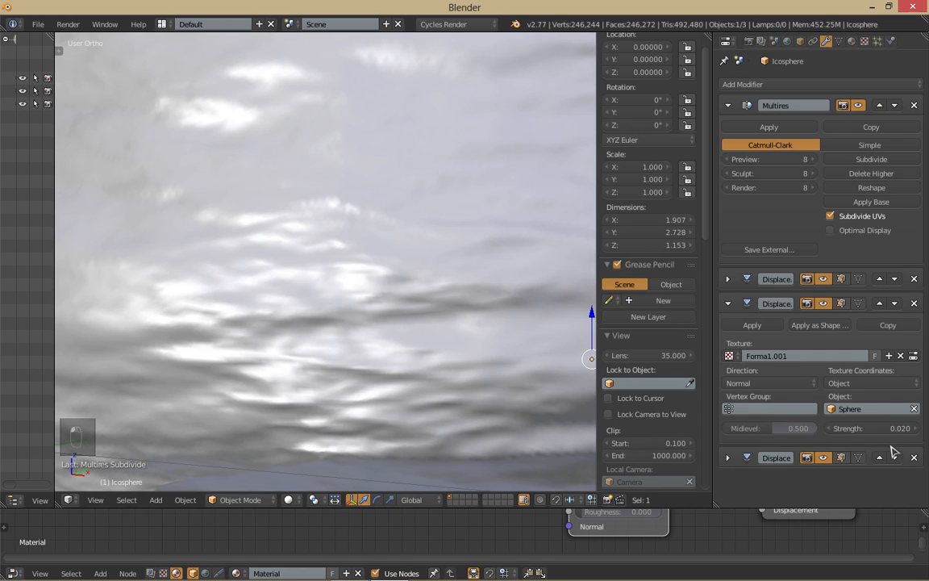
left_click(728, 457)
scroll(798, 446, "down", 3)
scroll(833, 435, "down", 1)
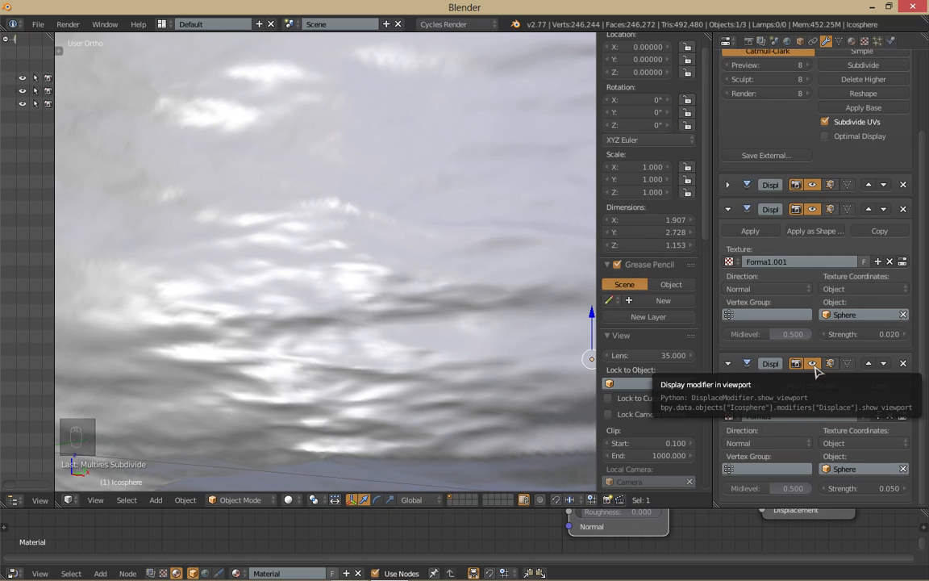
left_click(815, 368)
Step: Disable Simplify again and examine the rock at full subdivision without the Forma1 displacement
scroll(360, 368, "down", 8)
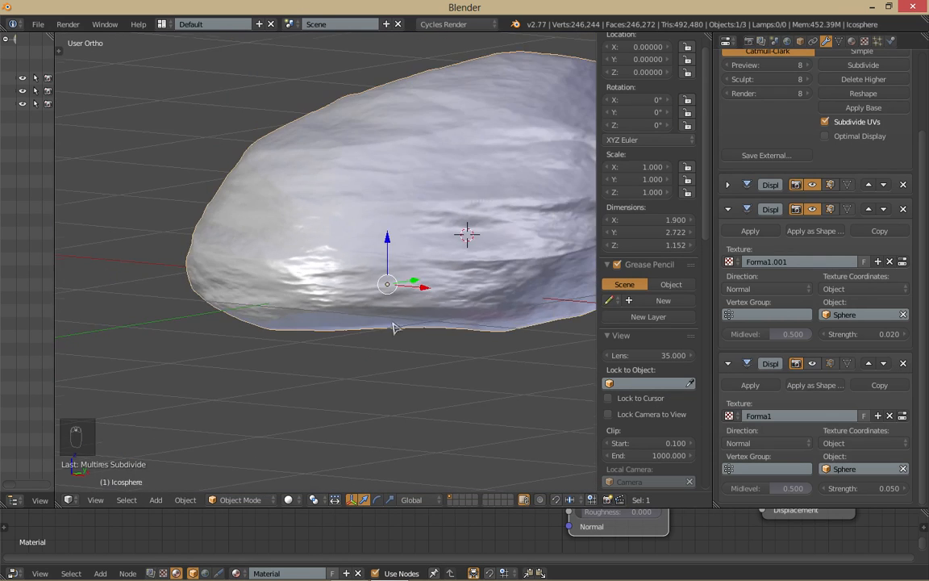
middle_click_drag(423, 295, 388, 310)
left_click(774, 41)
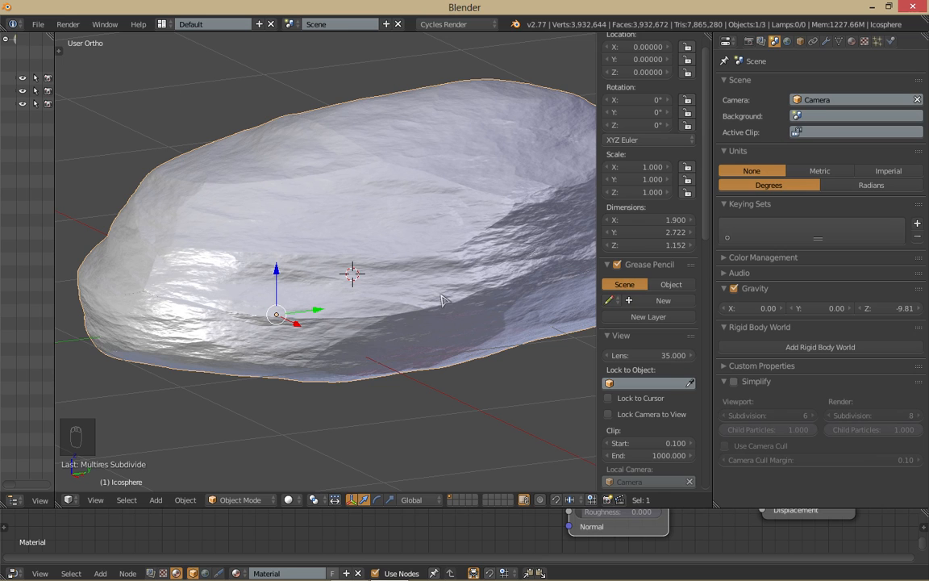
middle_click_drag(358, 305, 498, 264)
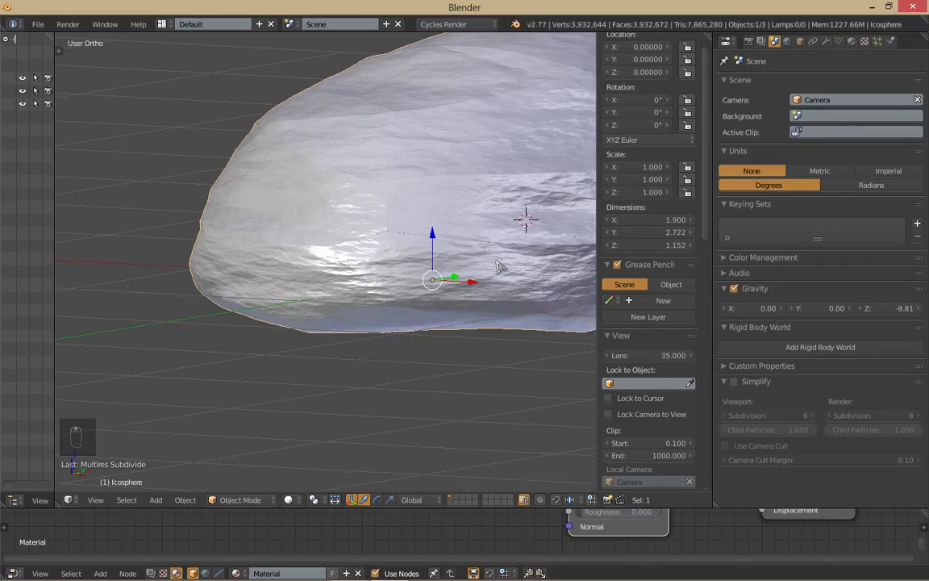
scroll(497, 268, "up", 3)
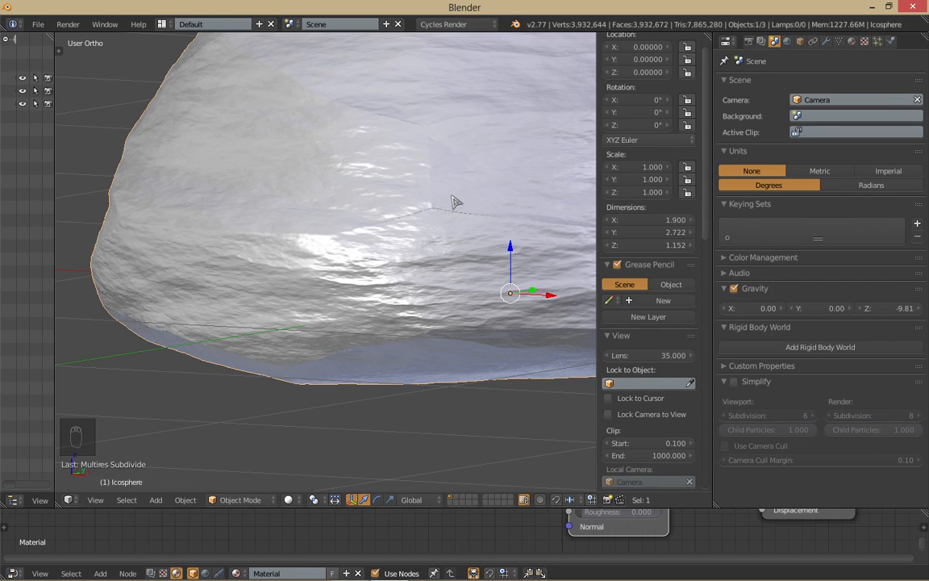
scroll(452, 202, "up", 2)
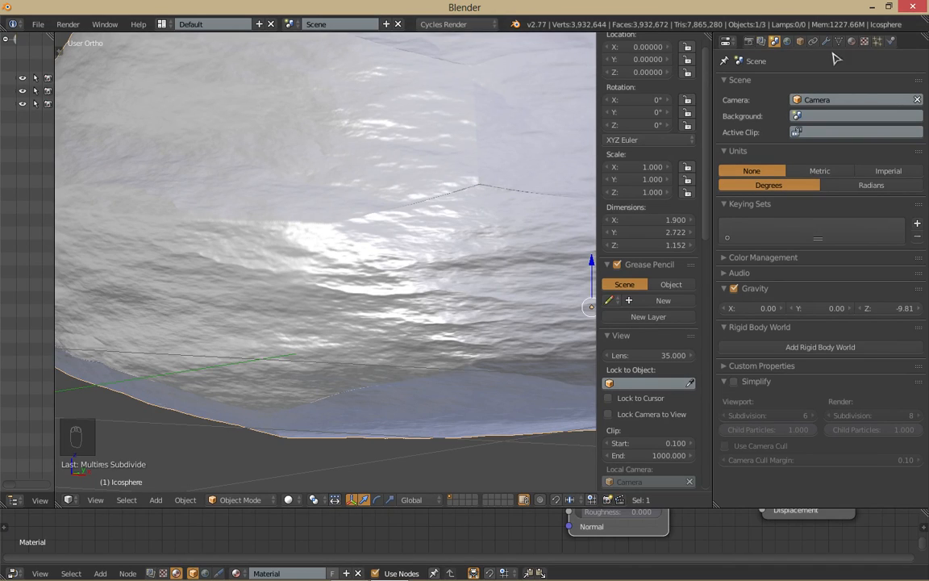
Step: Turn Simplify back on in the scene settings and look over the rock's overall shape
left_click(735, 382)
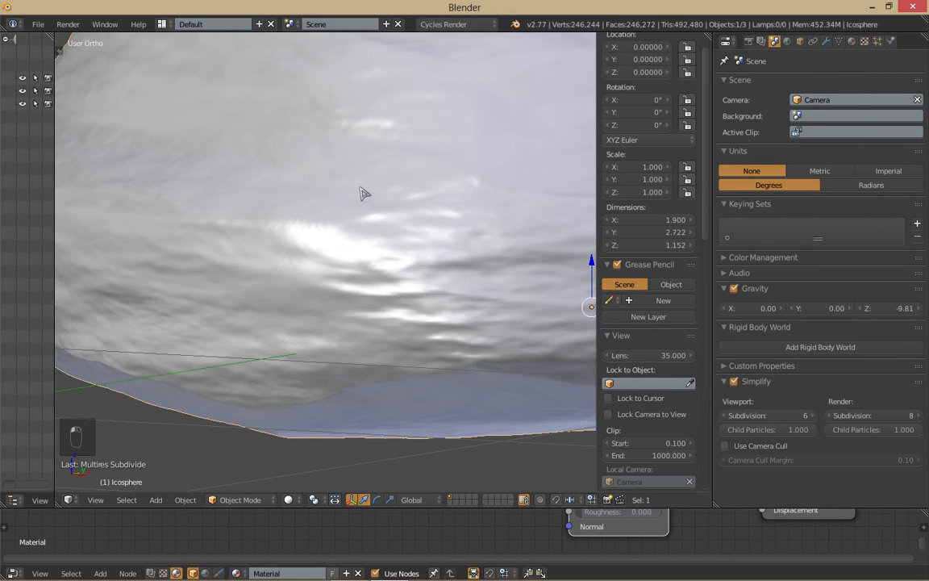
middle_click_drag(473, 167, 464, 258)
scroll(404, 246, "down", 3)
scroll(467, 248, "down", 1)
scroll(460, 251, "up", 2)
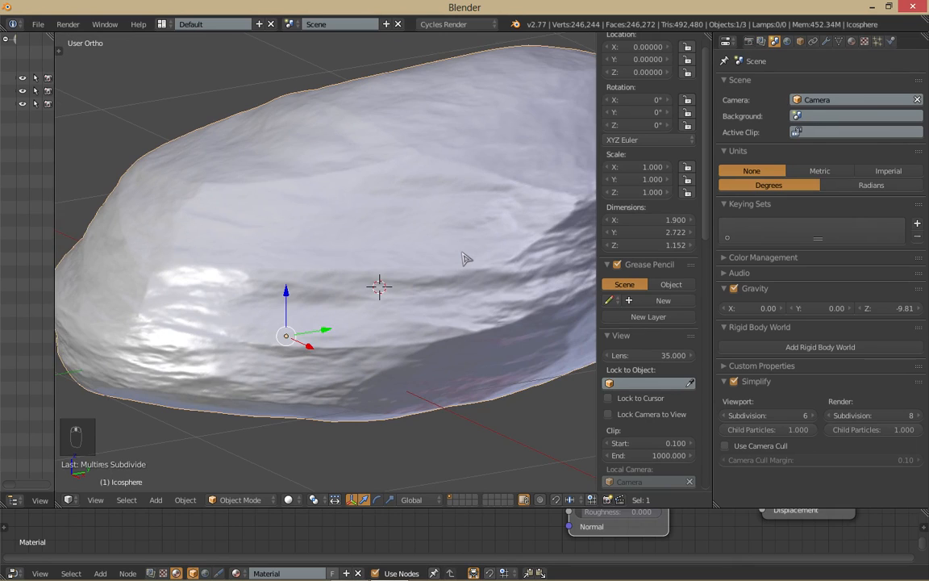
scroll(467, 259, "up", 1)
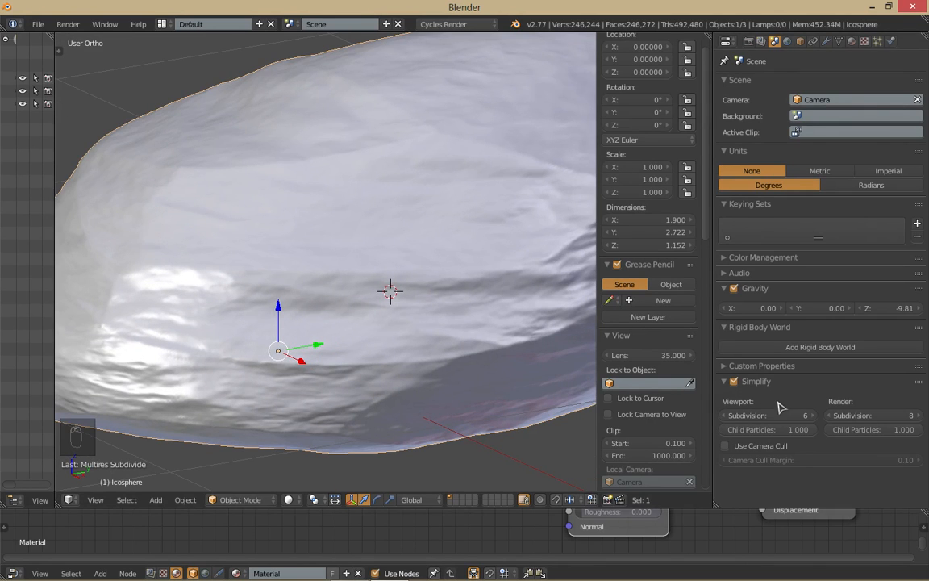
Step: Collapse the rock's Multires modifier and its two expanded Displace modifiers
left_click(825, 41)
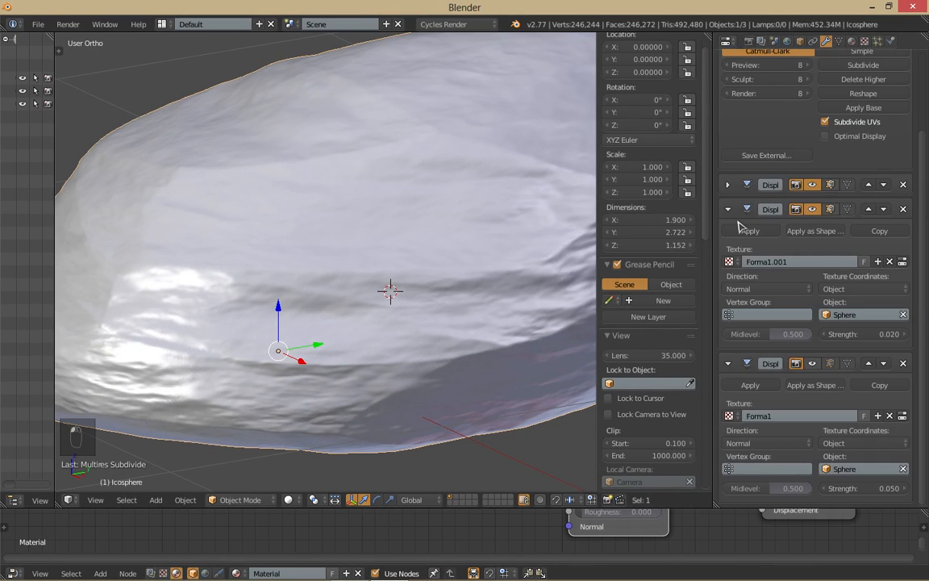
scroll(741, 227, "up", 3)
left_click(728, 105)
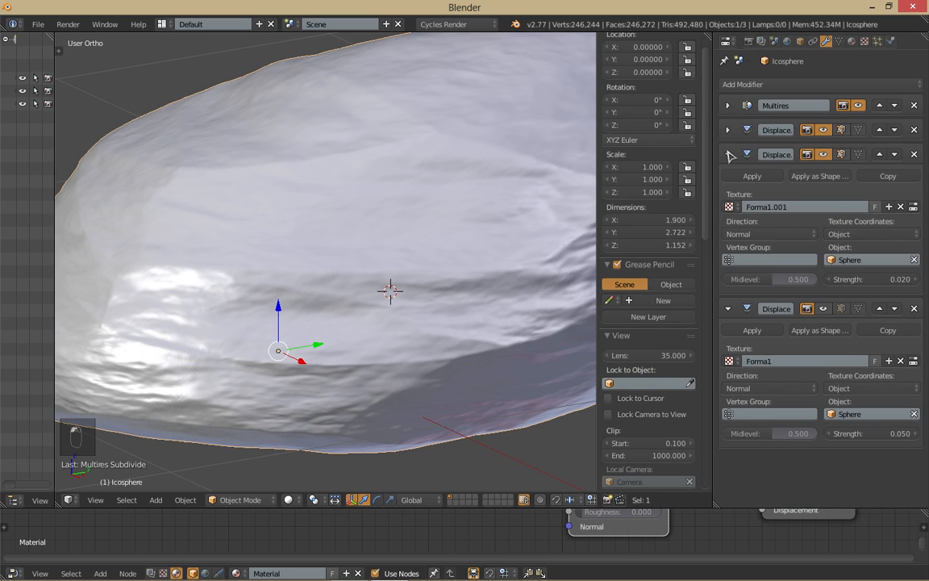
left_click(727, 154)
left_click(727, 179)
Step: Select the flattened control sphere beside the rock and move it to layer 2
middle_click_drag(489, 271, 439, 272)
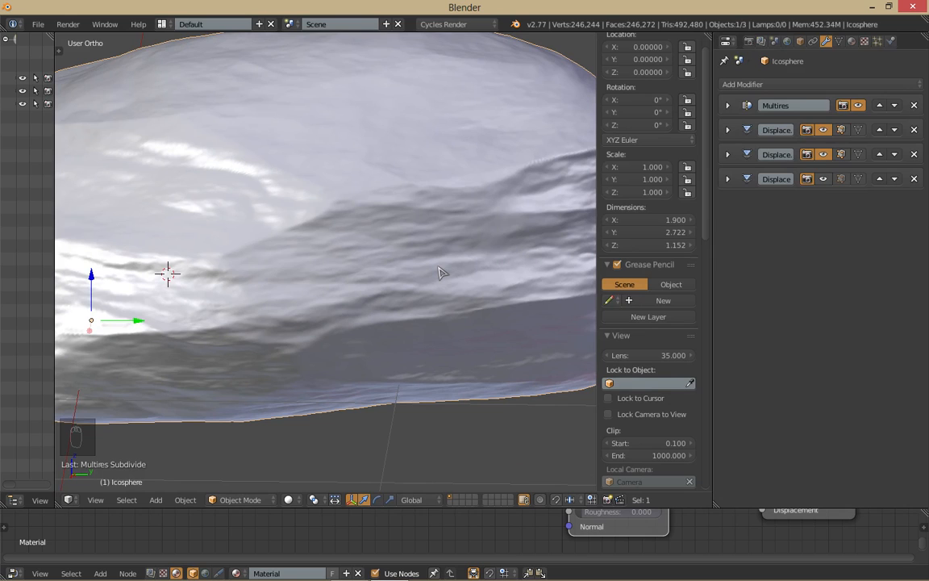
middle_click_drag(438, 272, 425, 280)
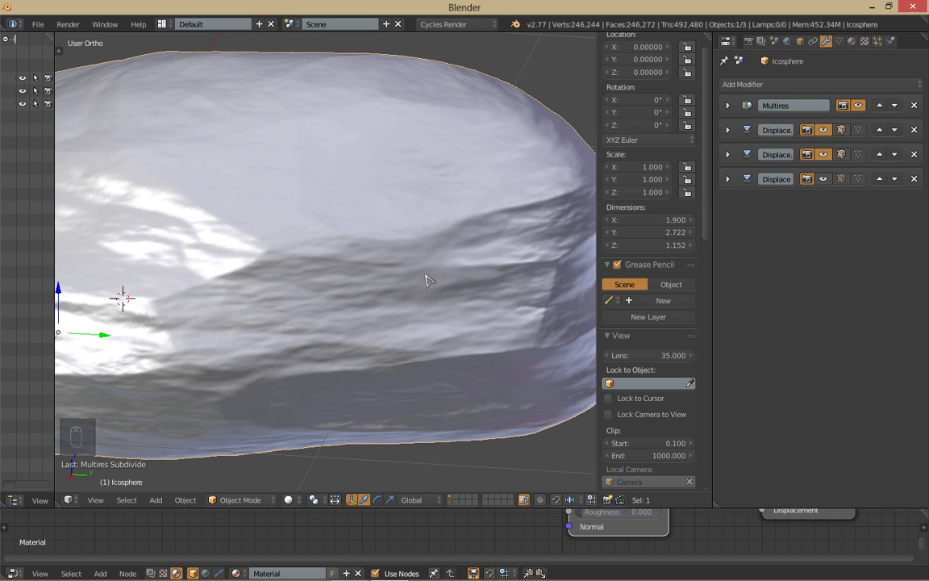
mouse_move(421, 287)
middle_mouse_down()
mouse_move(512, 290)
mouse_move(491, 273)
mouse_move(433, 297)
mouse_move(352, 294)
middle_mouse_up()
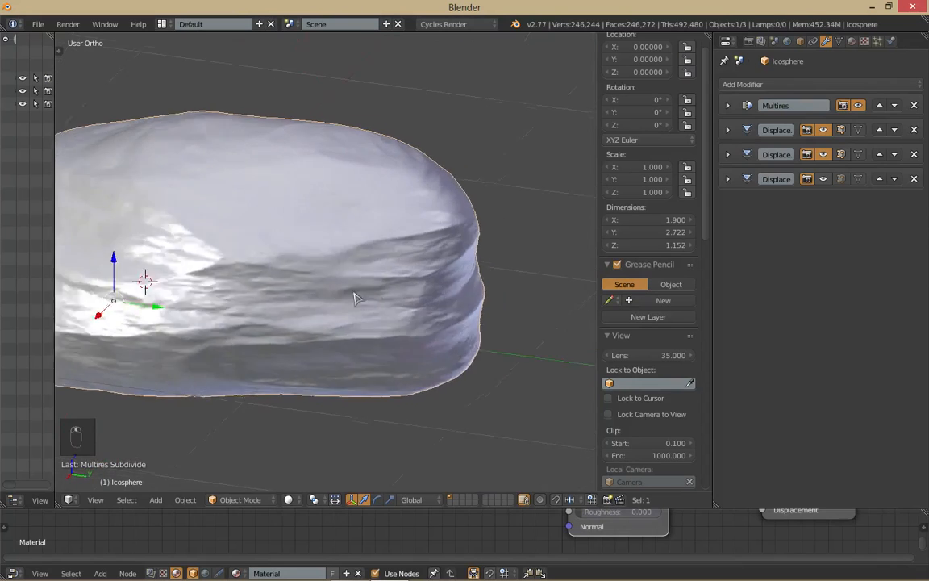
scroll(387, 315, "down", 3)
right_click(479, 359)
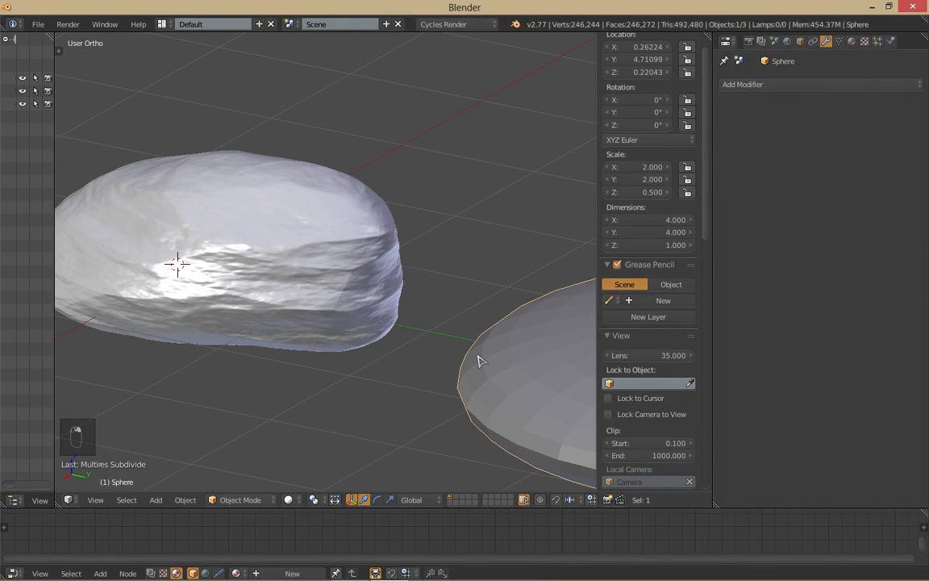
key("m")
key("2")
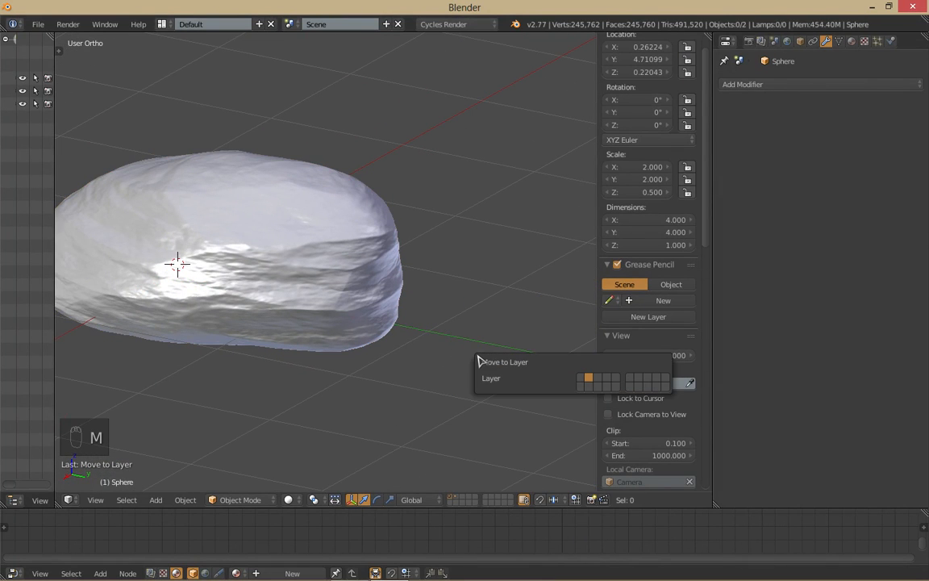
Step: Select the rock again and inspect its front and side surfaces
right_click(171, 259)
middle_click_drag(294, 256, 368, 246)
scroll(461, 247, "up", 2)
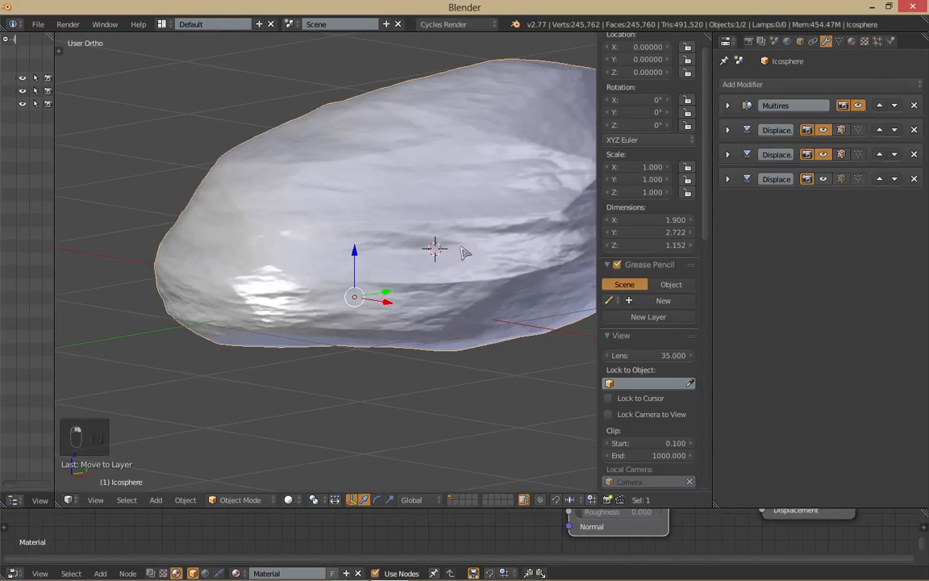
mouse_move(465, 253)
middle_mouse_down()
mouse_move(456, 246)
mouse_move(484, 260)
mouse_move(436, 281)
middle_mouse_up()
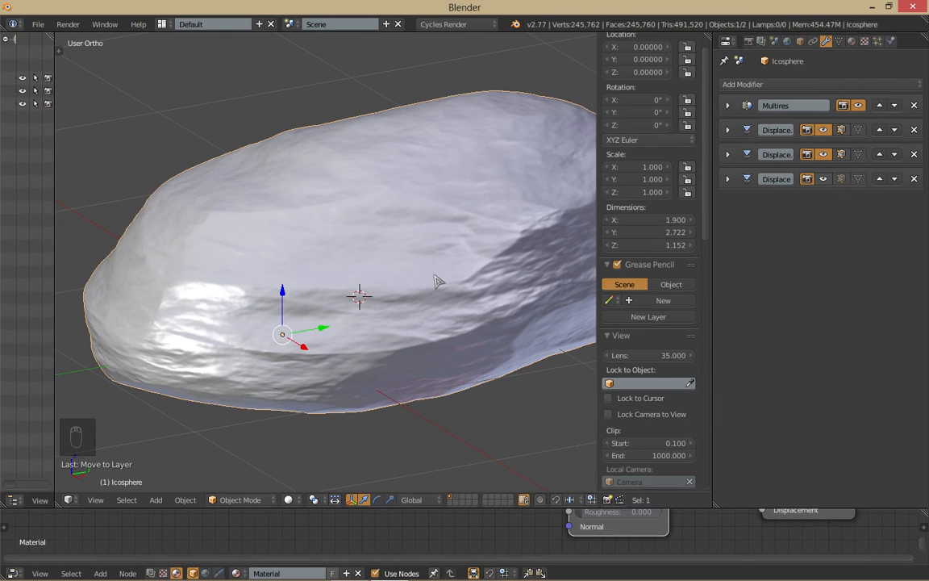